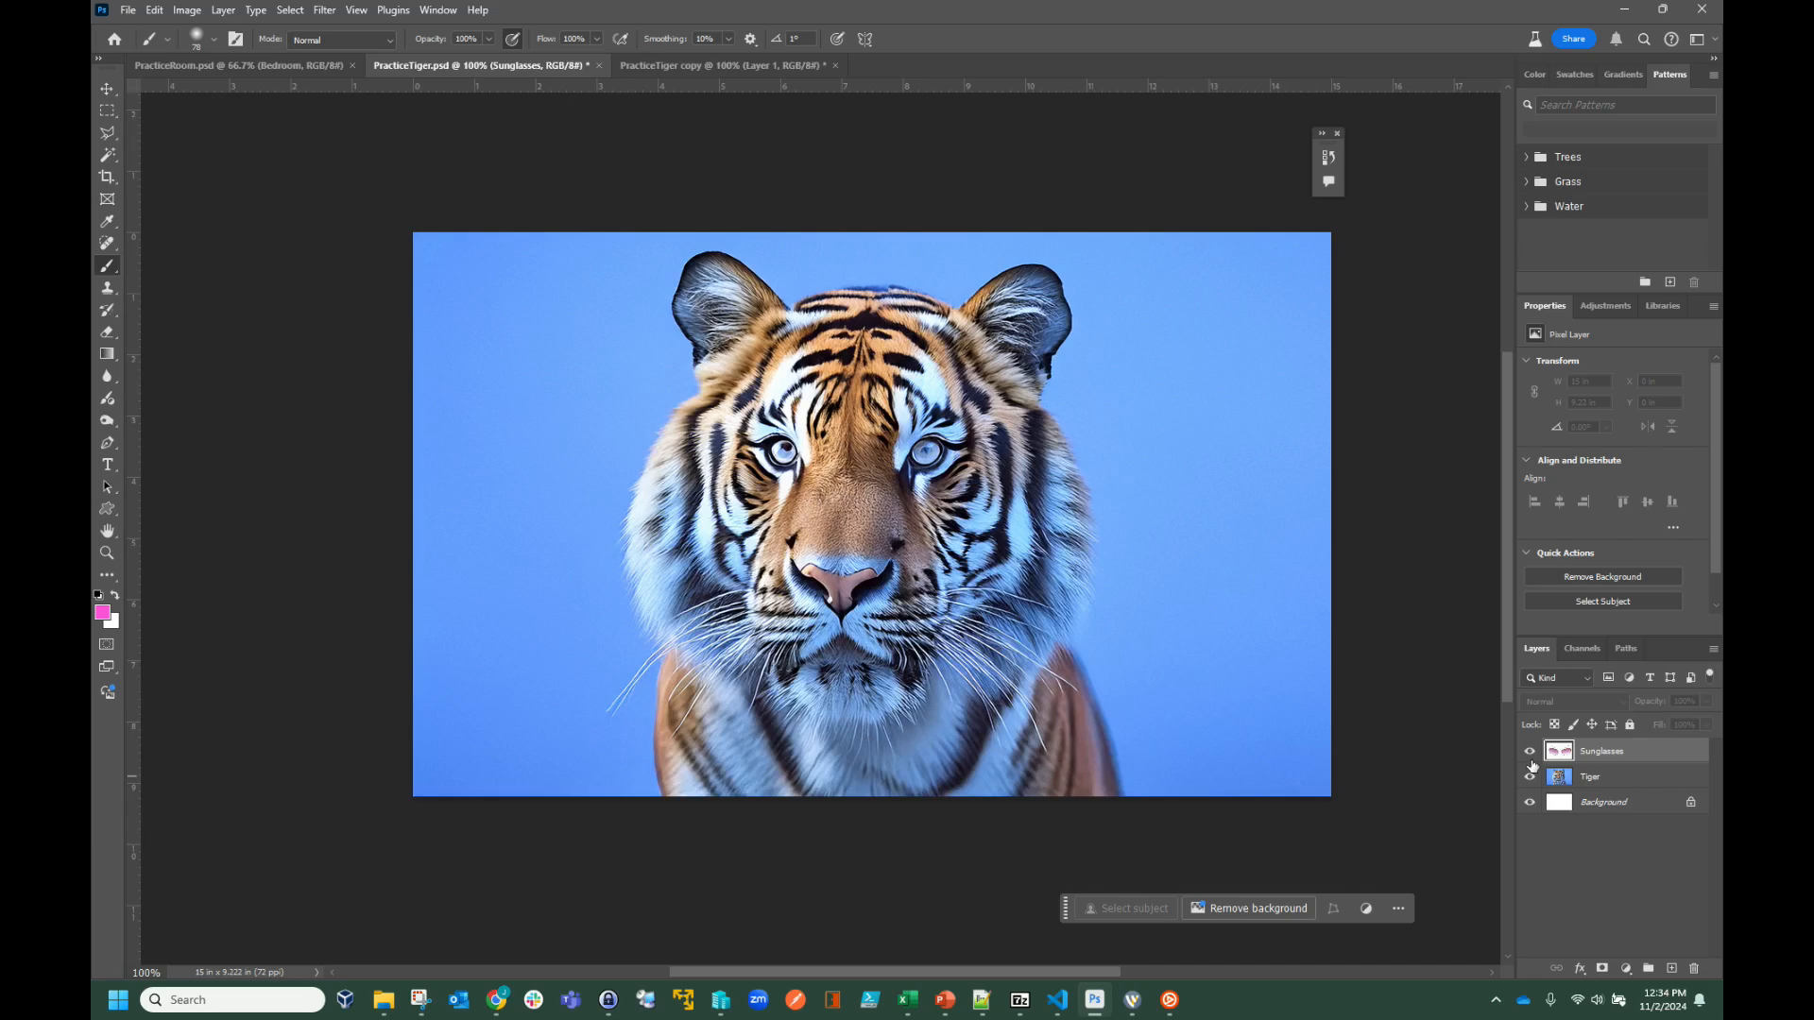
- Hide the Sunglasses layer and select the main area of the Tiger layer's blue background with the Magic Wand
click(1530, 752)
click(1591, 777)
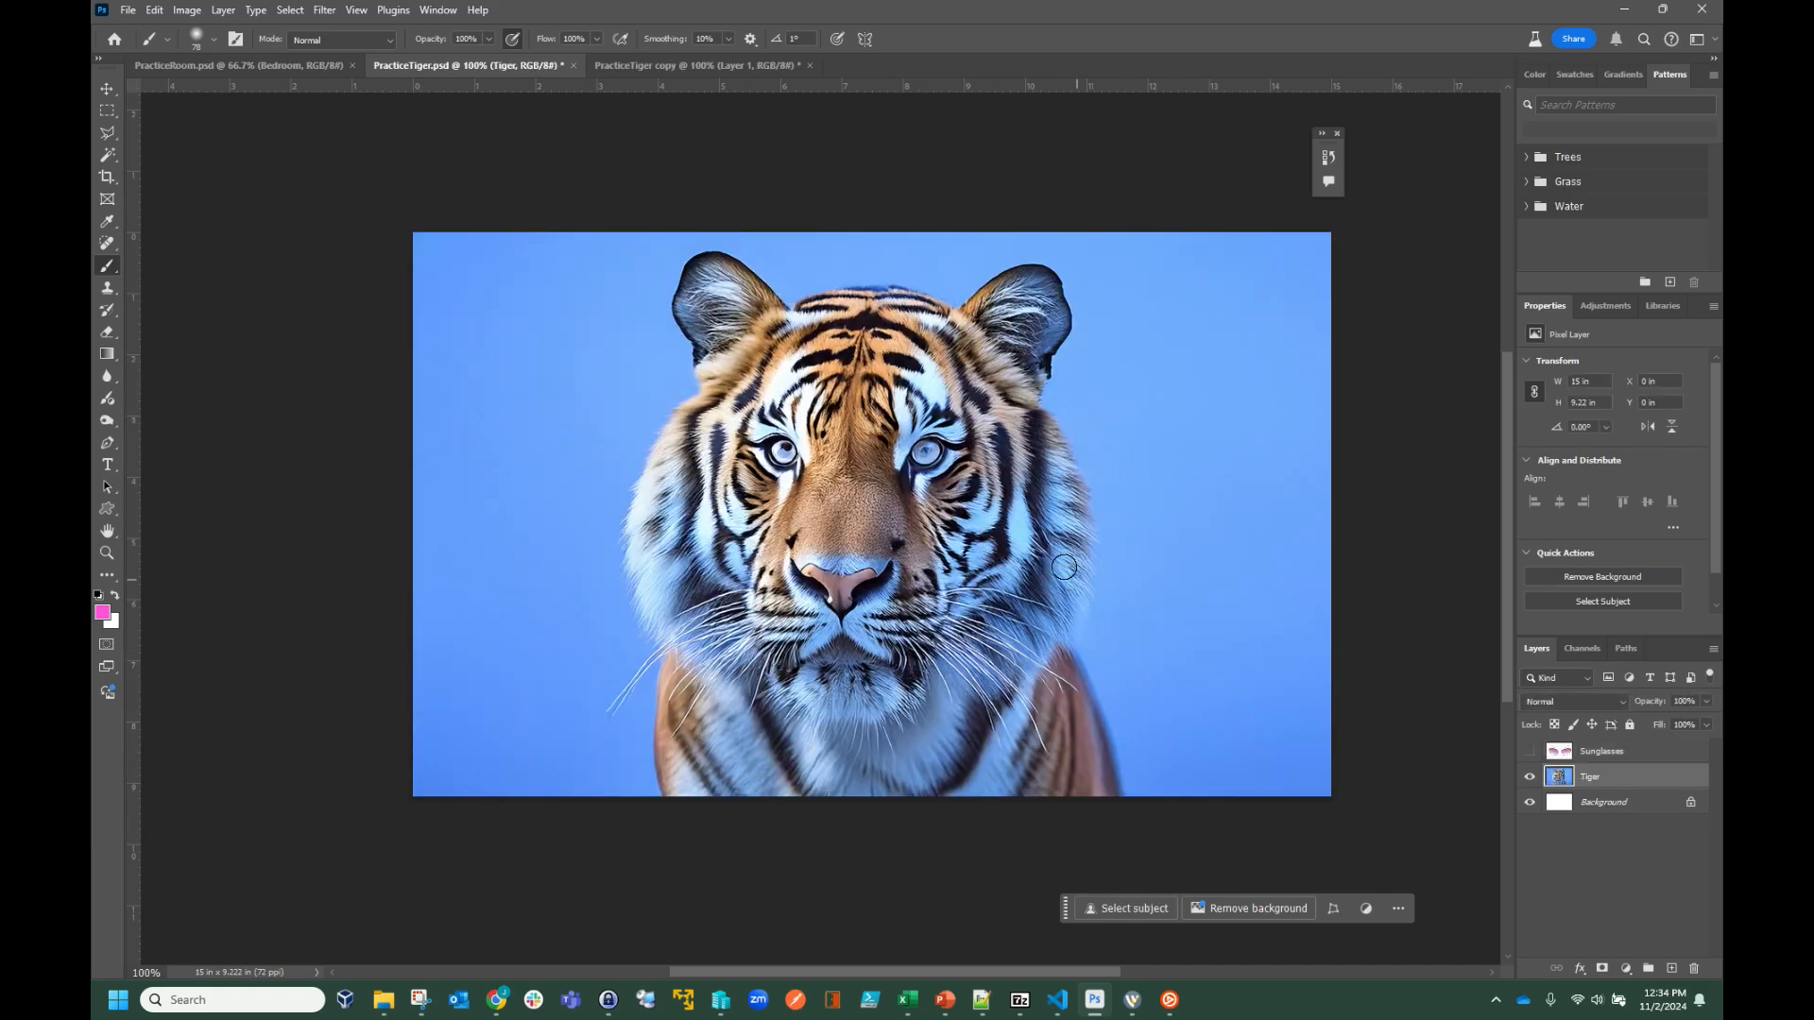
click(109, 156)
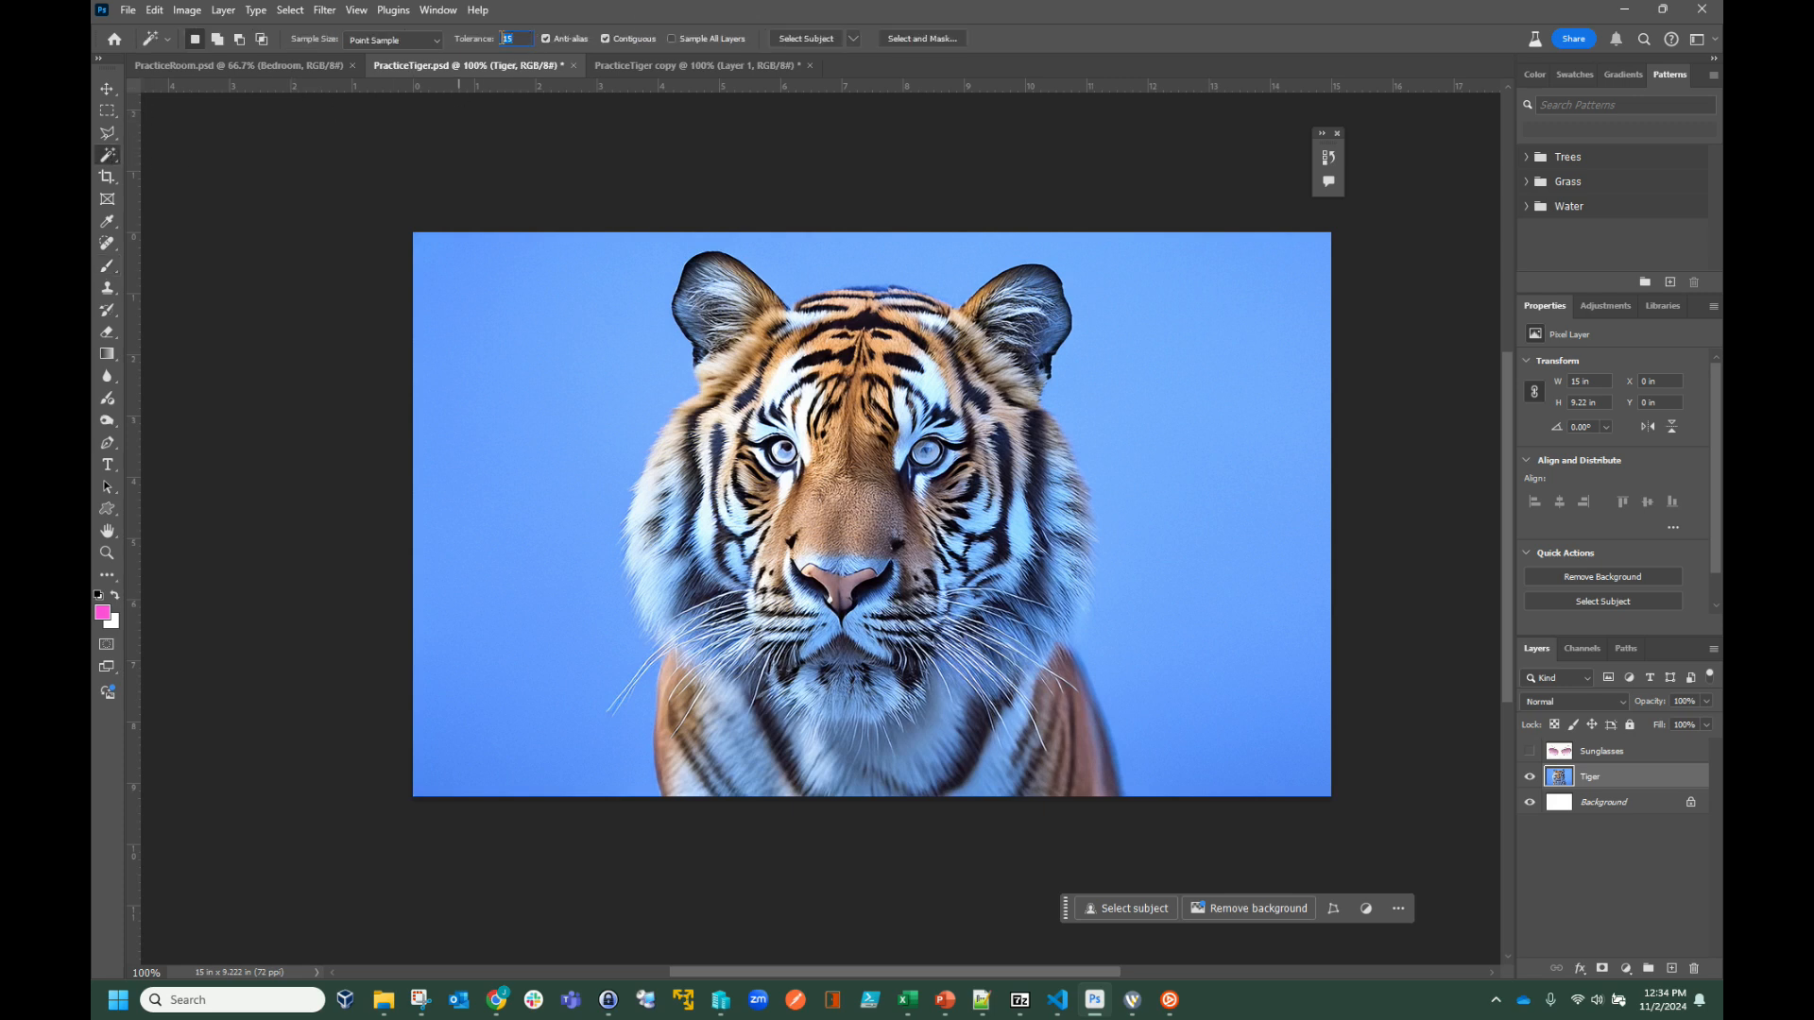
click(525, 448)
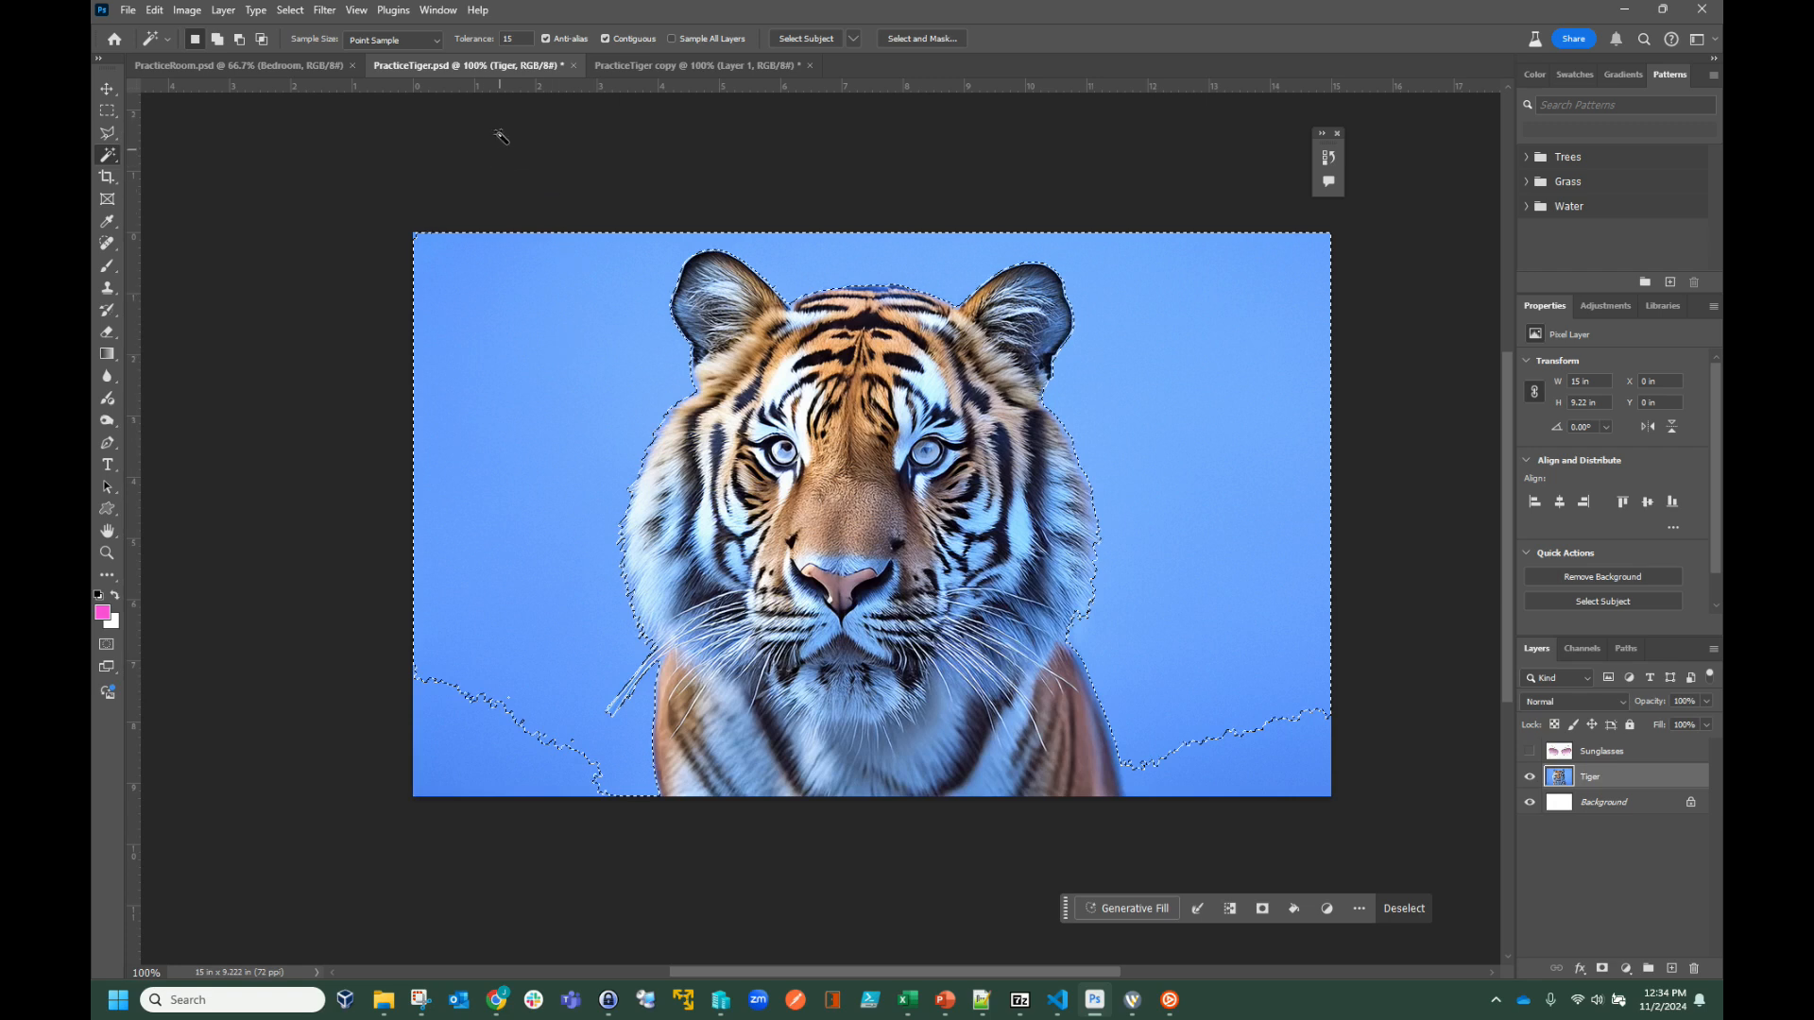
- Add the remaining blue areas in the lower corners of the background to the Magic Wand selection
right_click(120, 161)
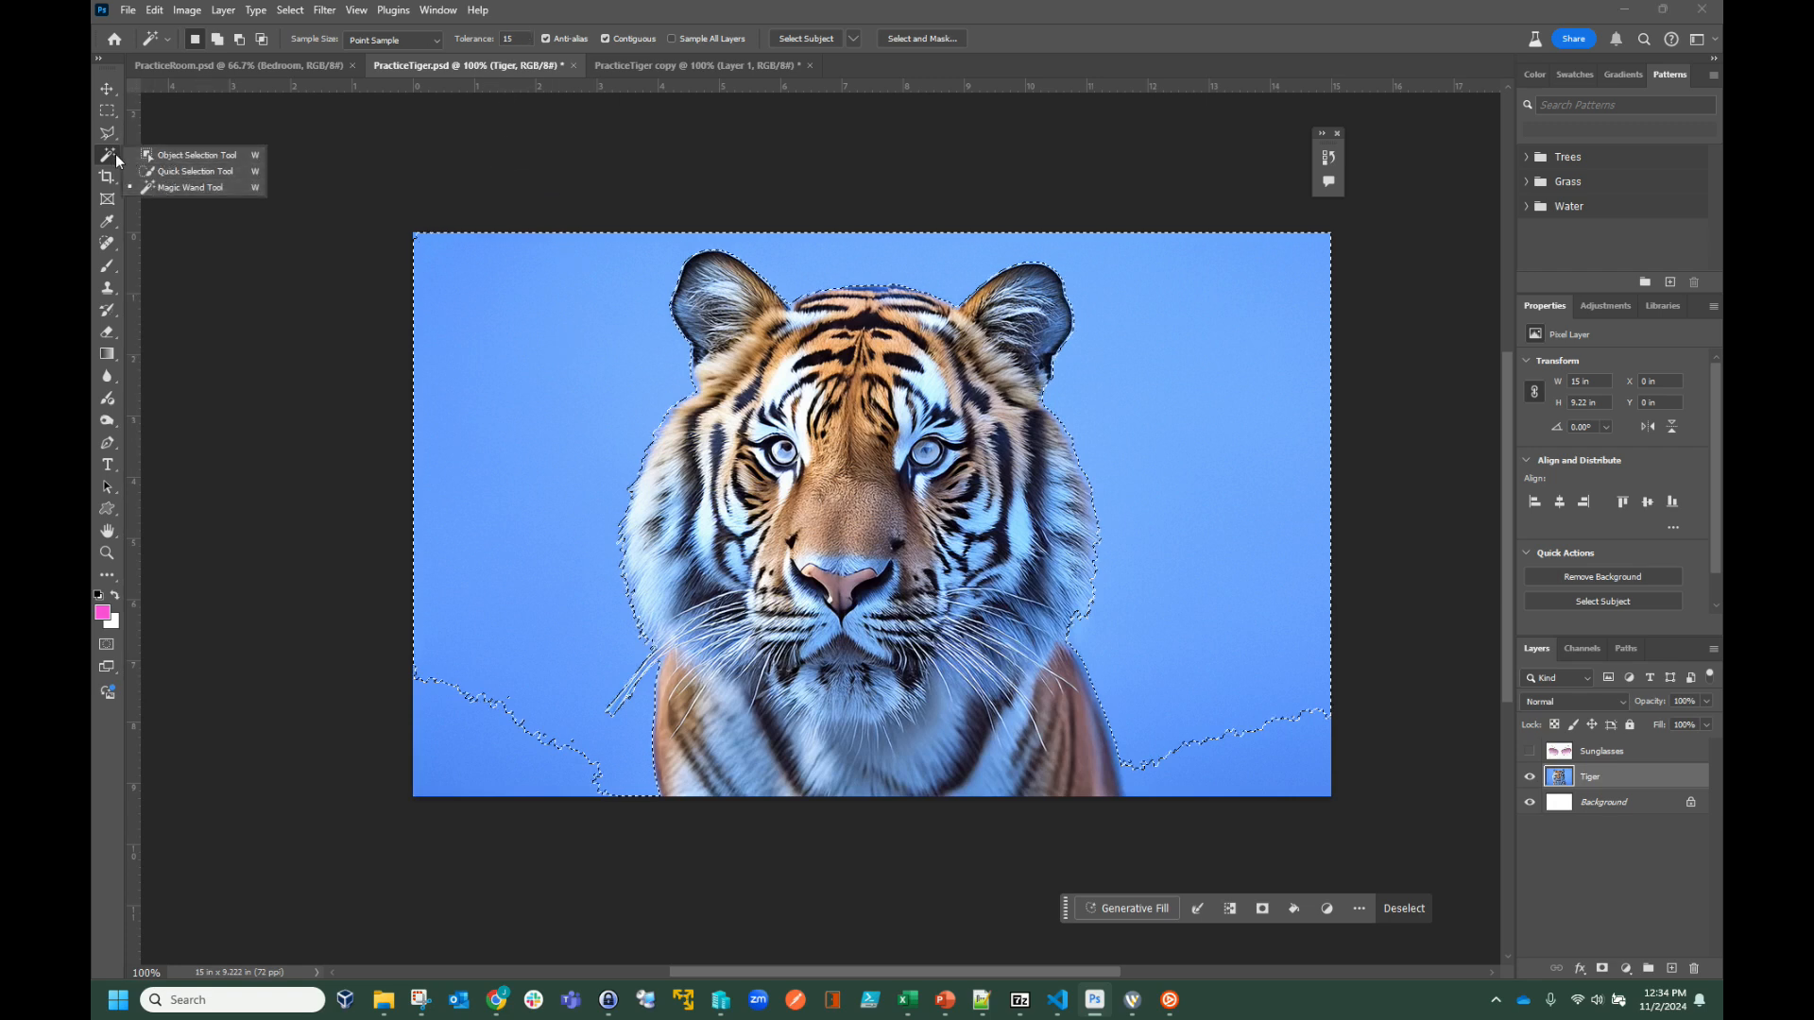
click(180, 188)
click(584, 509)
click(584, 508)
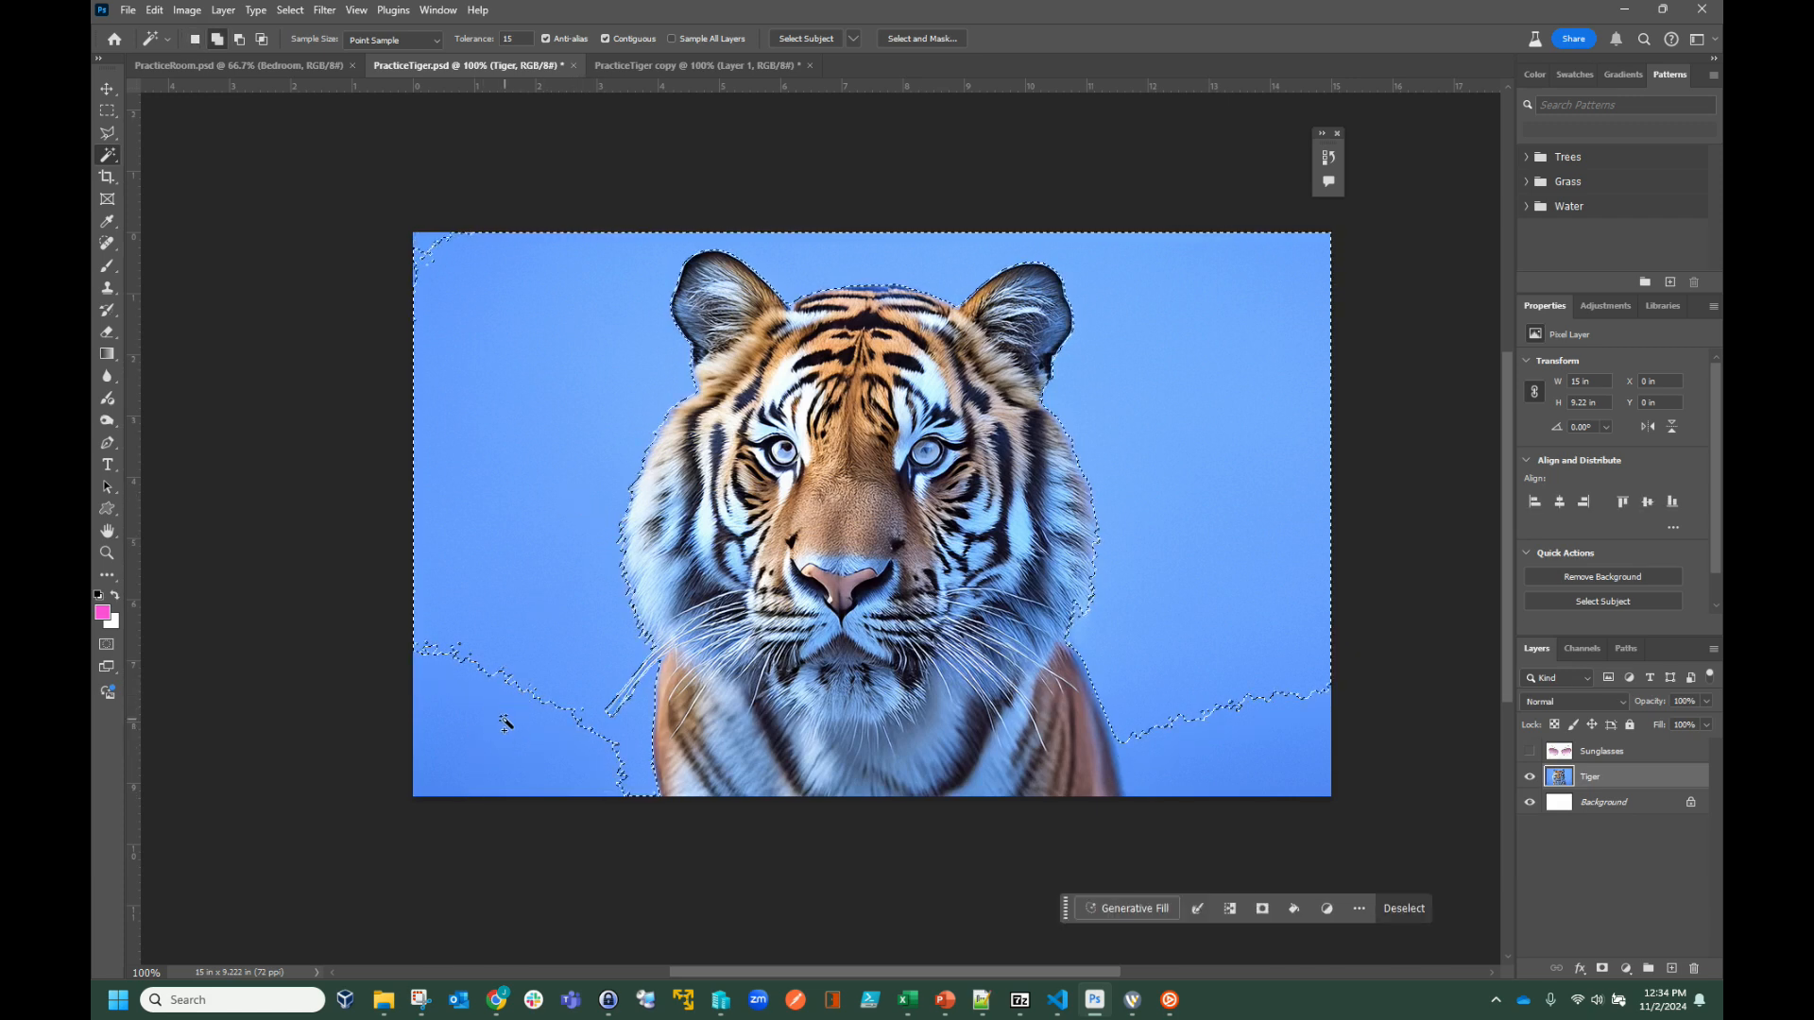
click(504, 713)
shift+click(1212, 758)
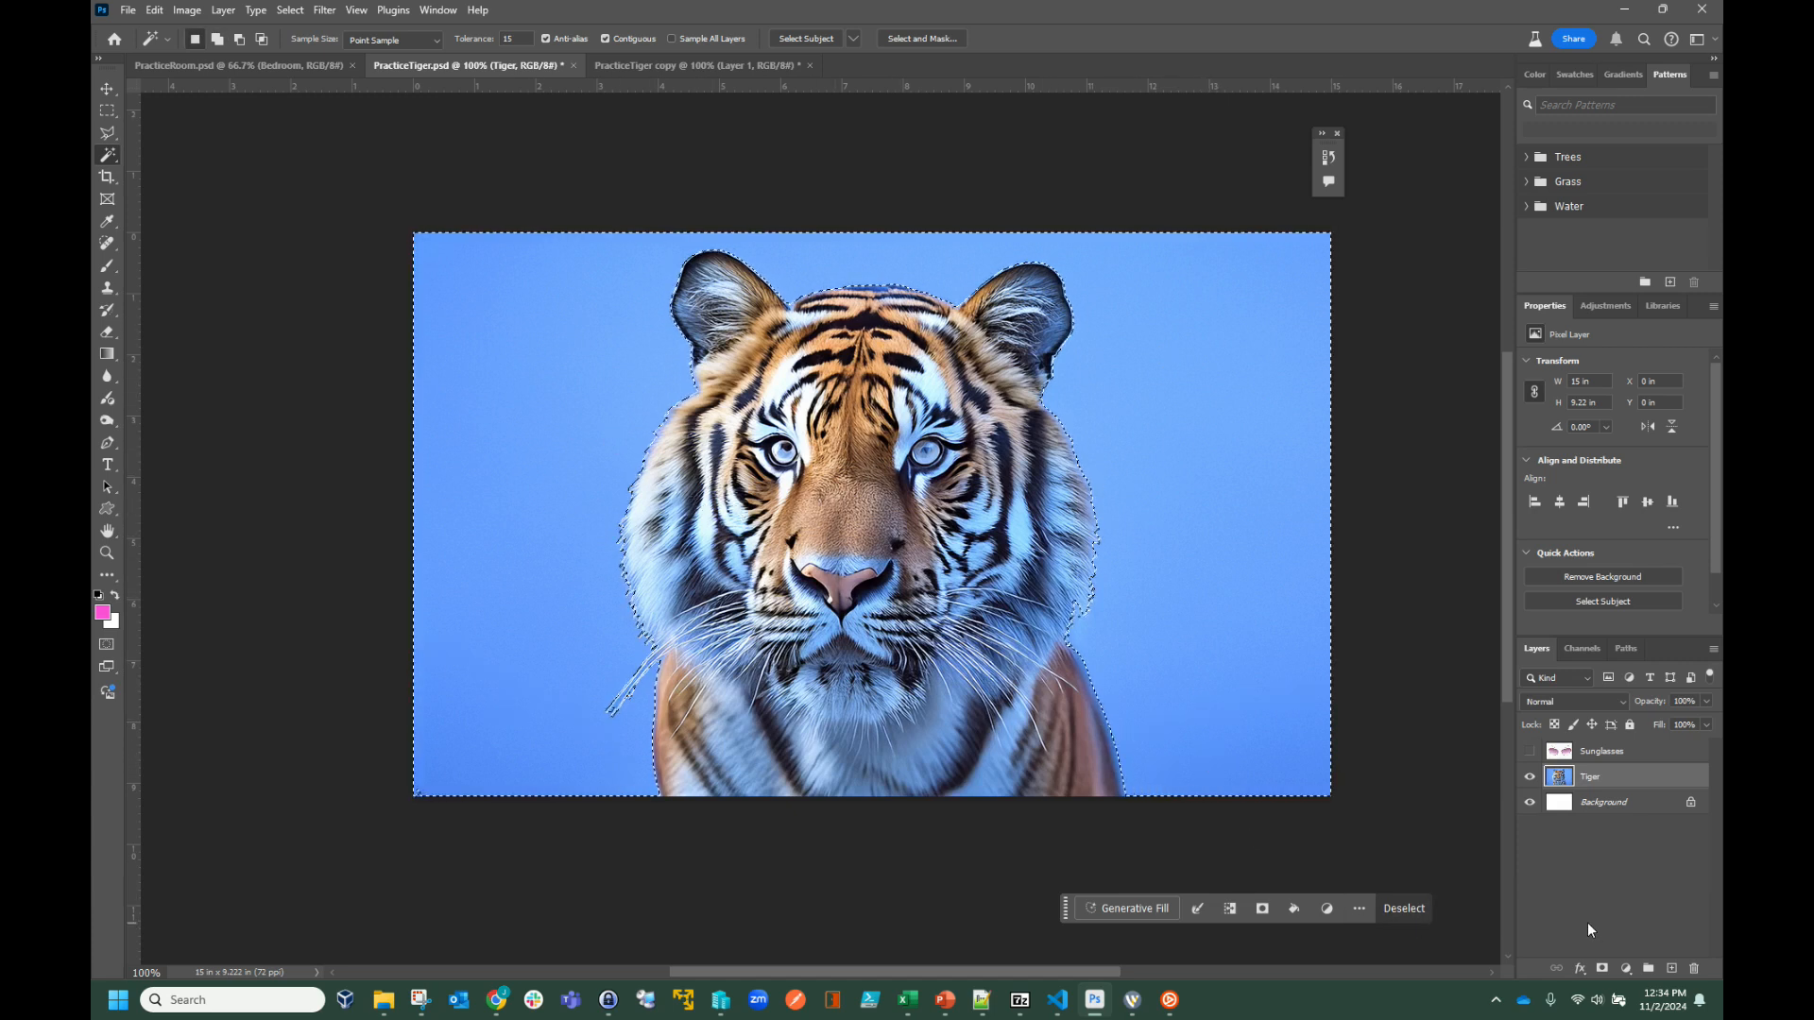
- Invert the selection so it covers the tiger and turn it into a layer mask on the Tiger layer
click(287, 11)
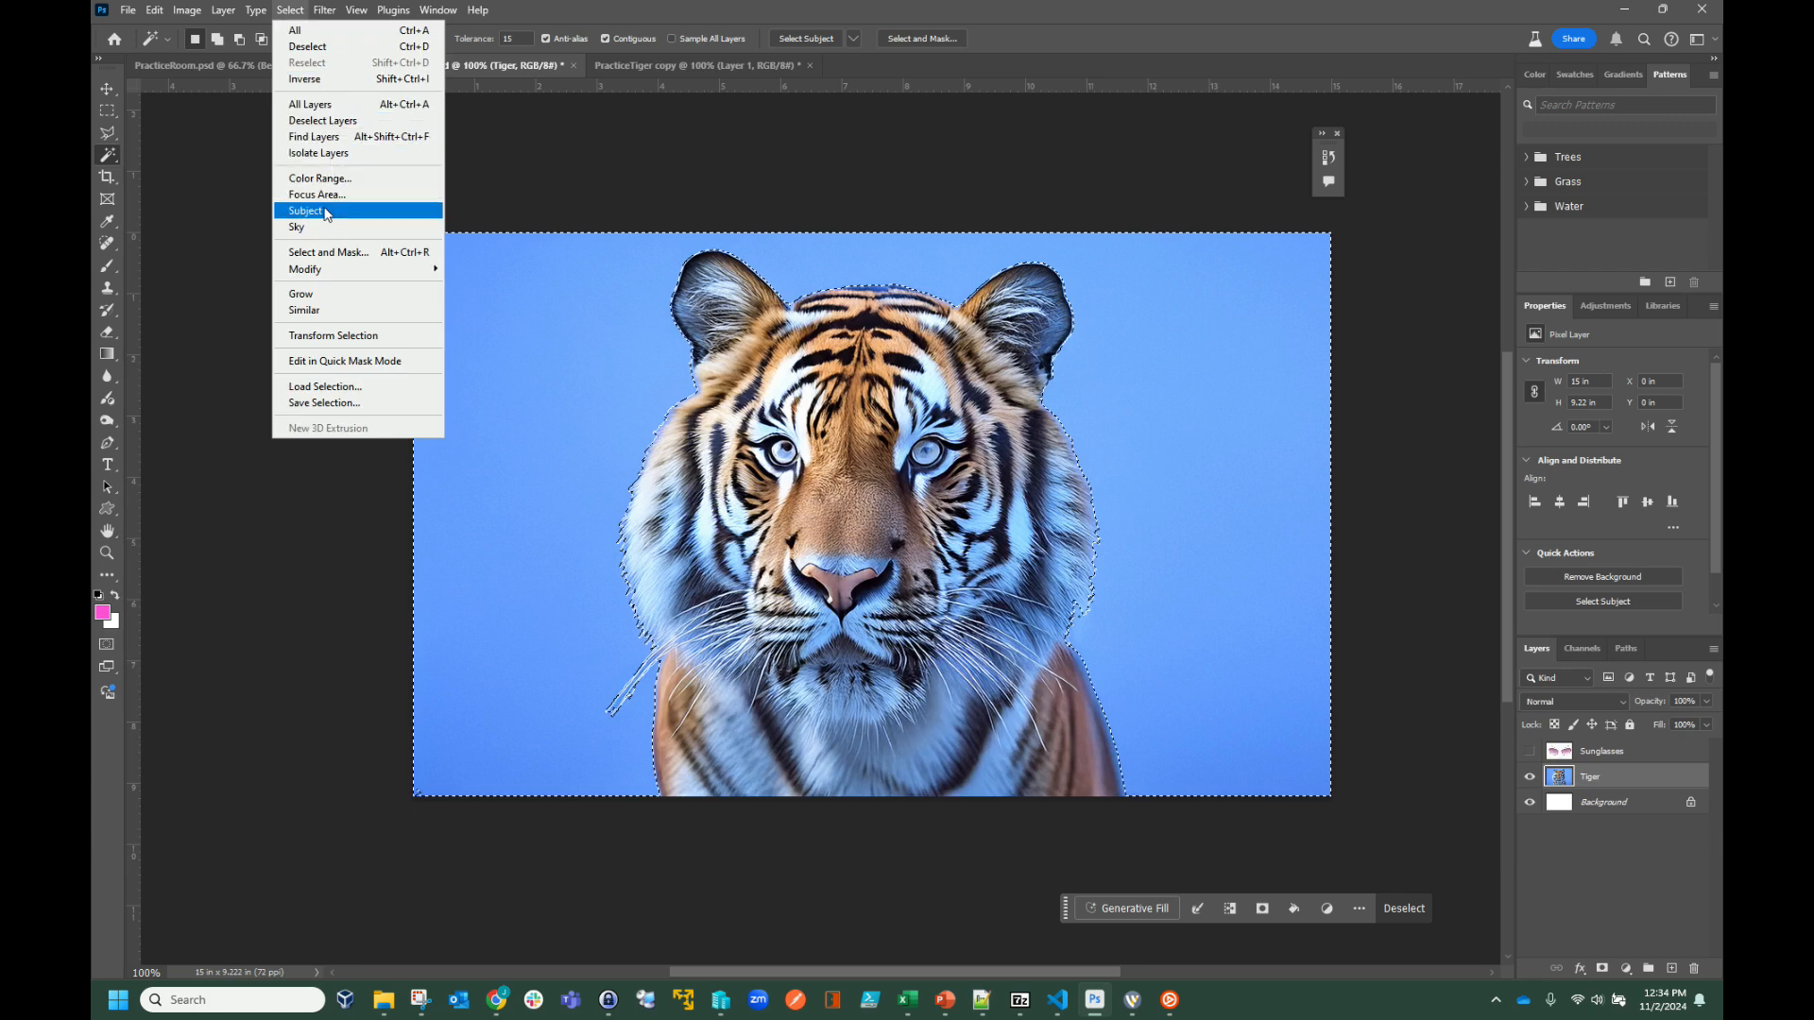
click(336, 84)
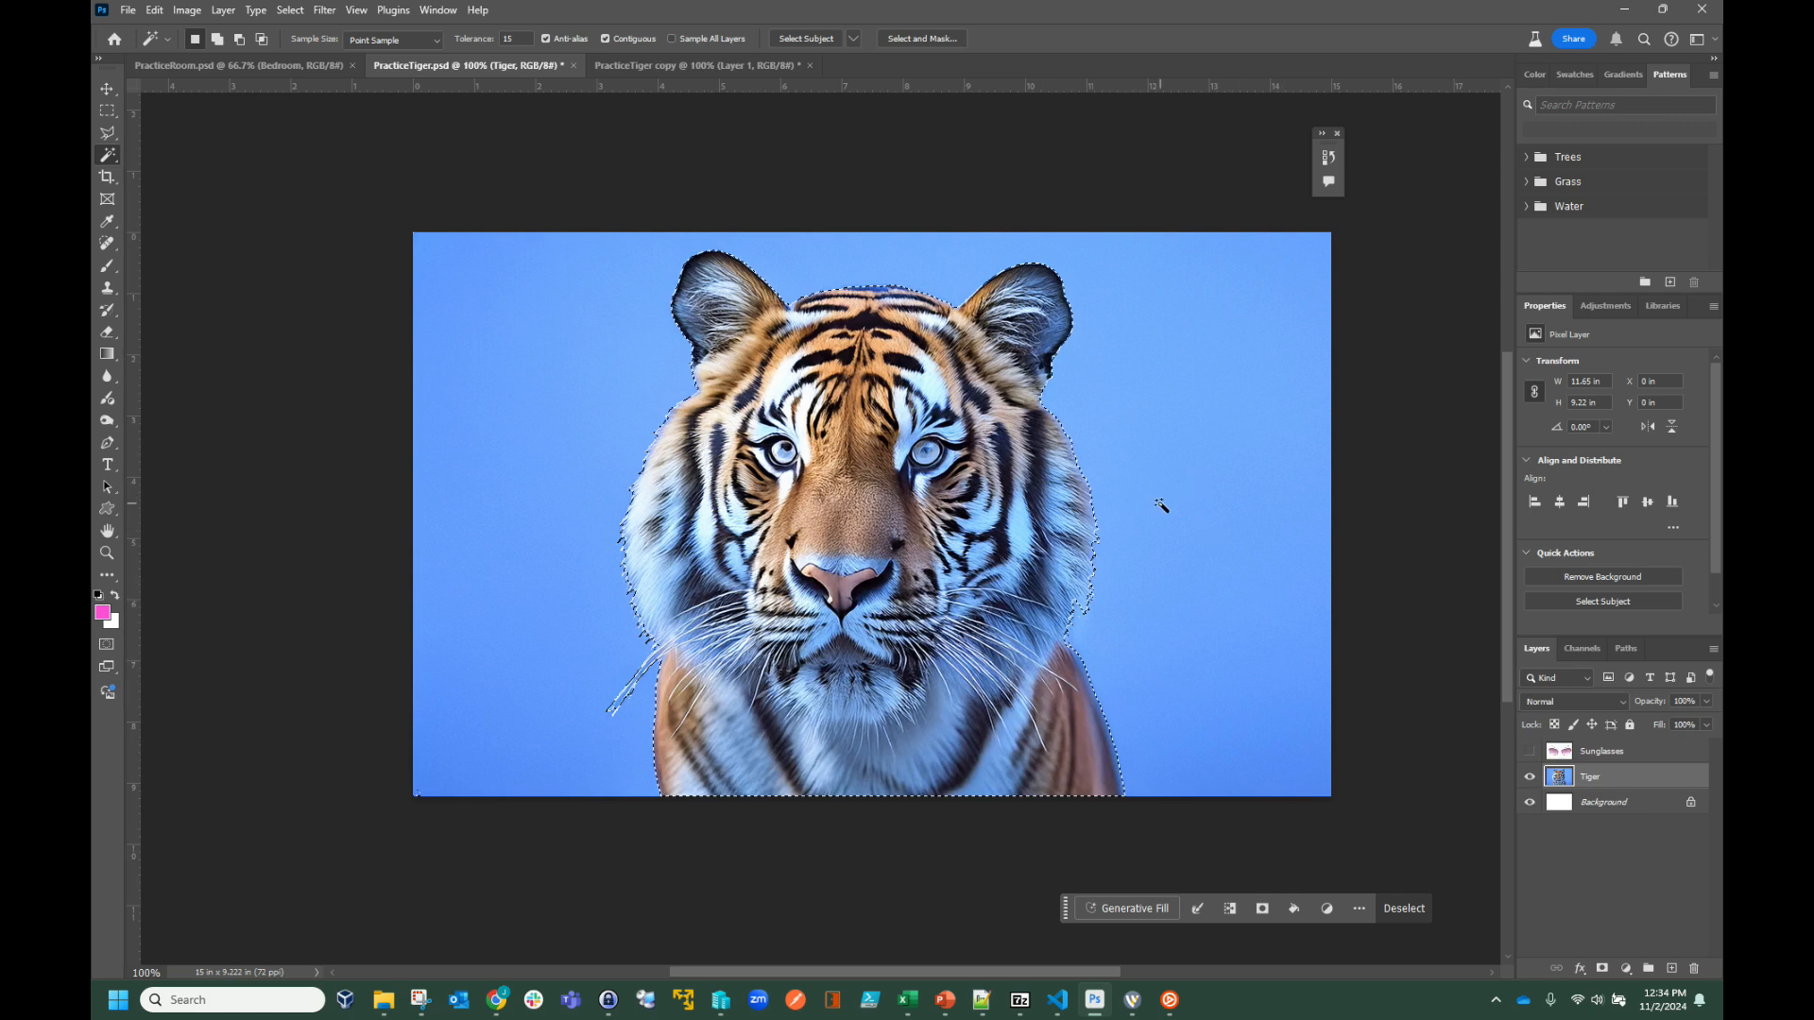
click(1603, 975)
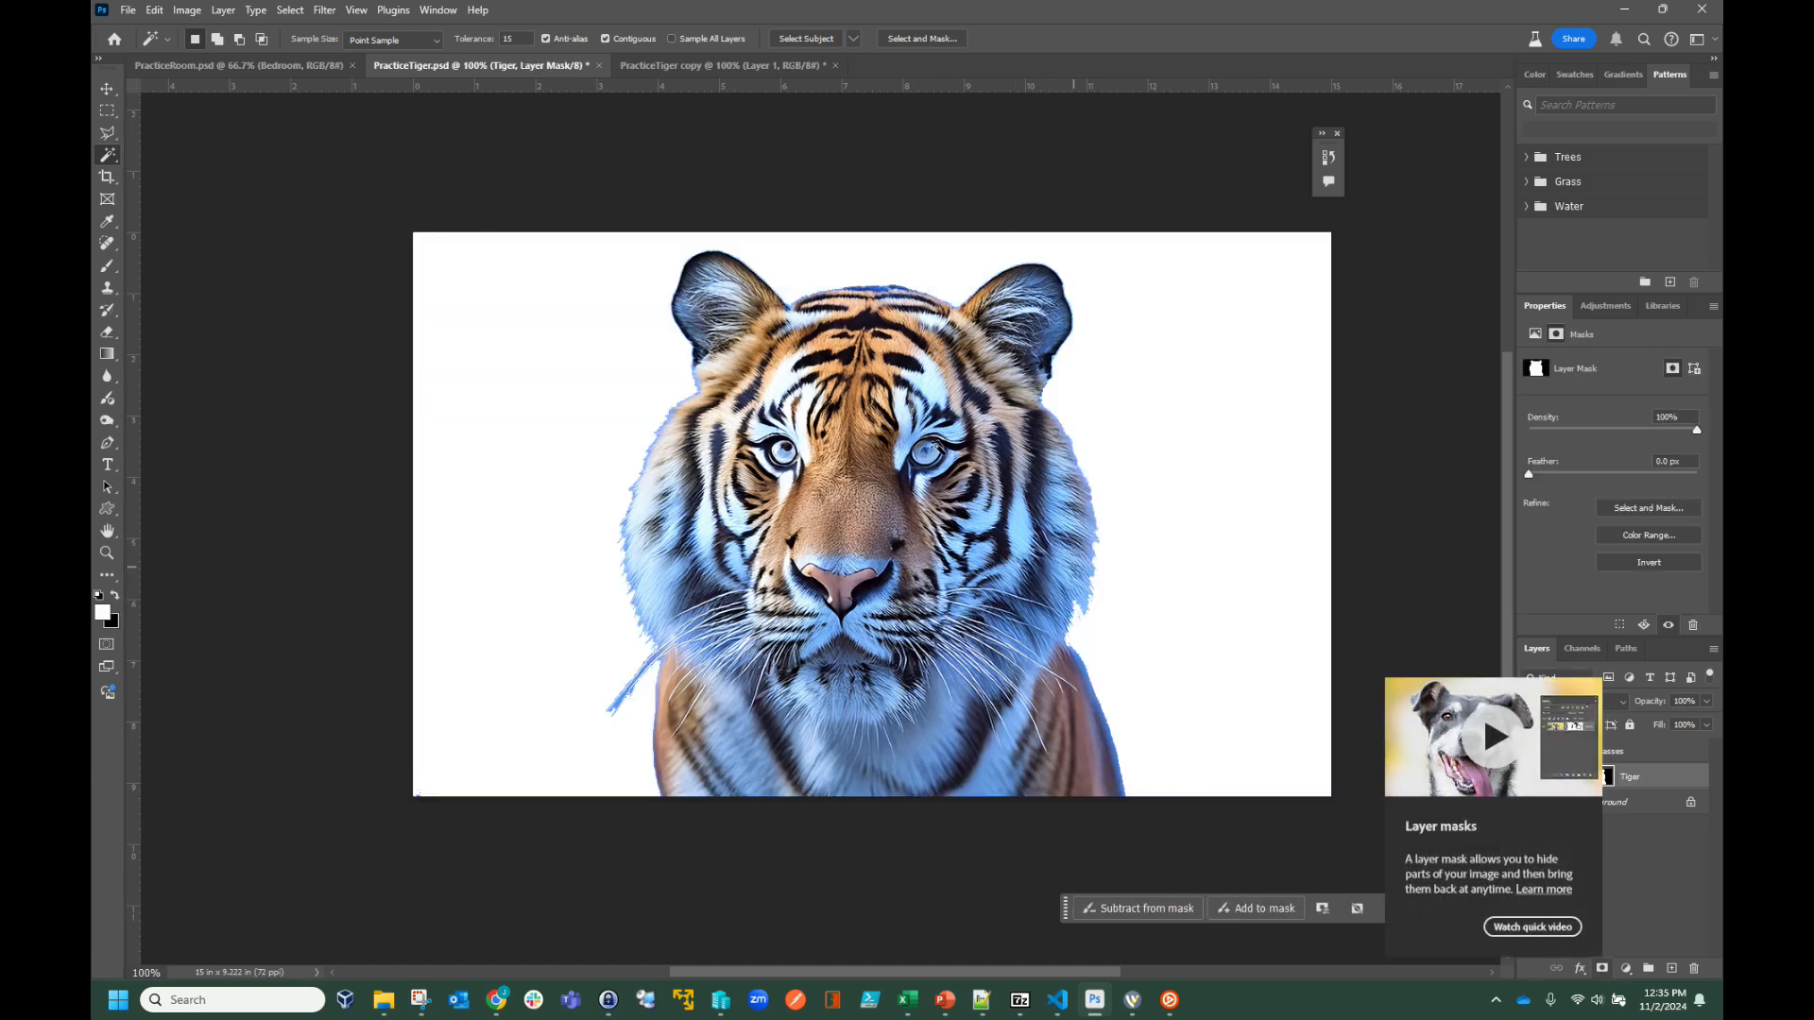
click(1531, 778)
click(1530, 778)
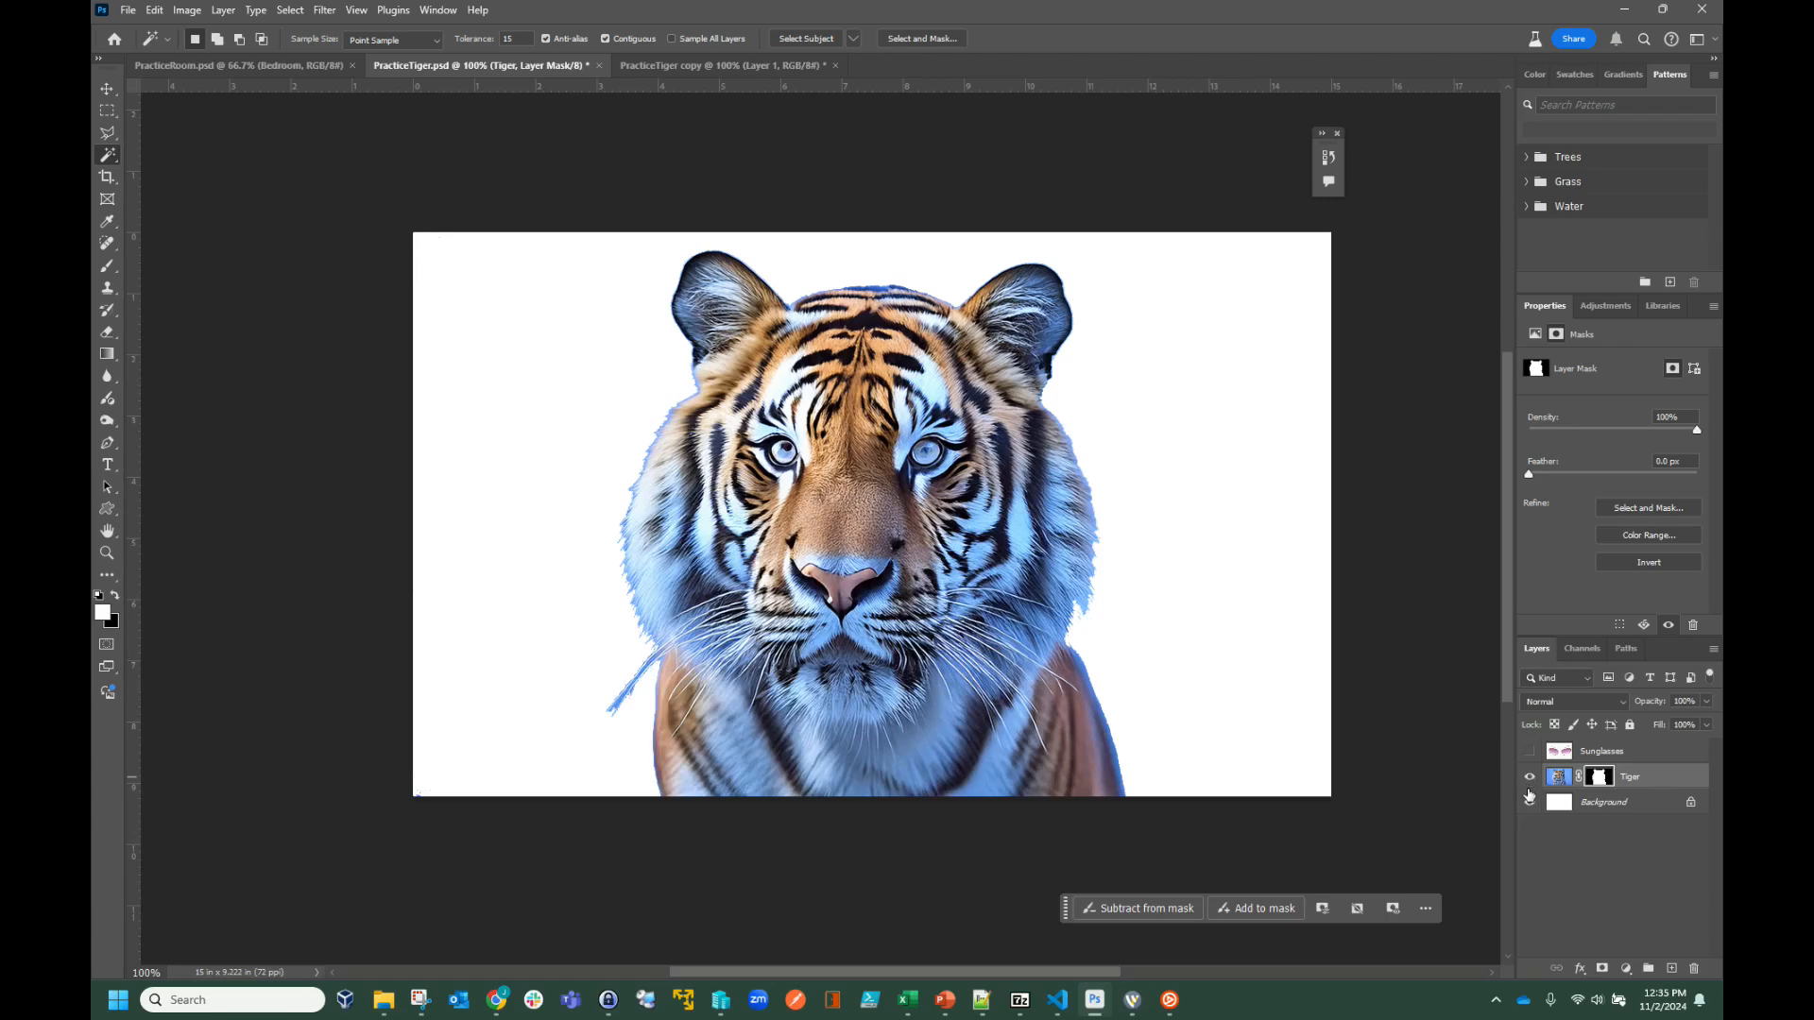
- Show the Sunglasses layer, make it the active layer and switch to the Object Selection tool
click(1529, 752)
click(1528, 752)
click(1529, 752)
click(1559, 751)
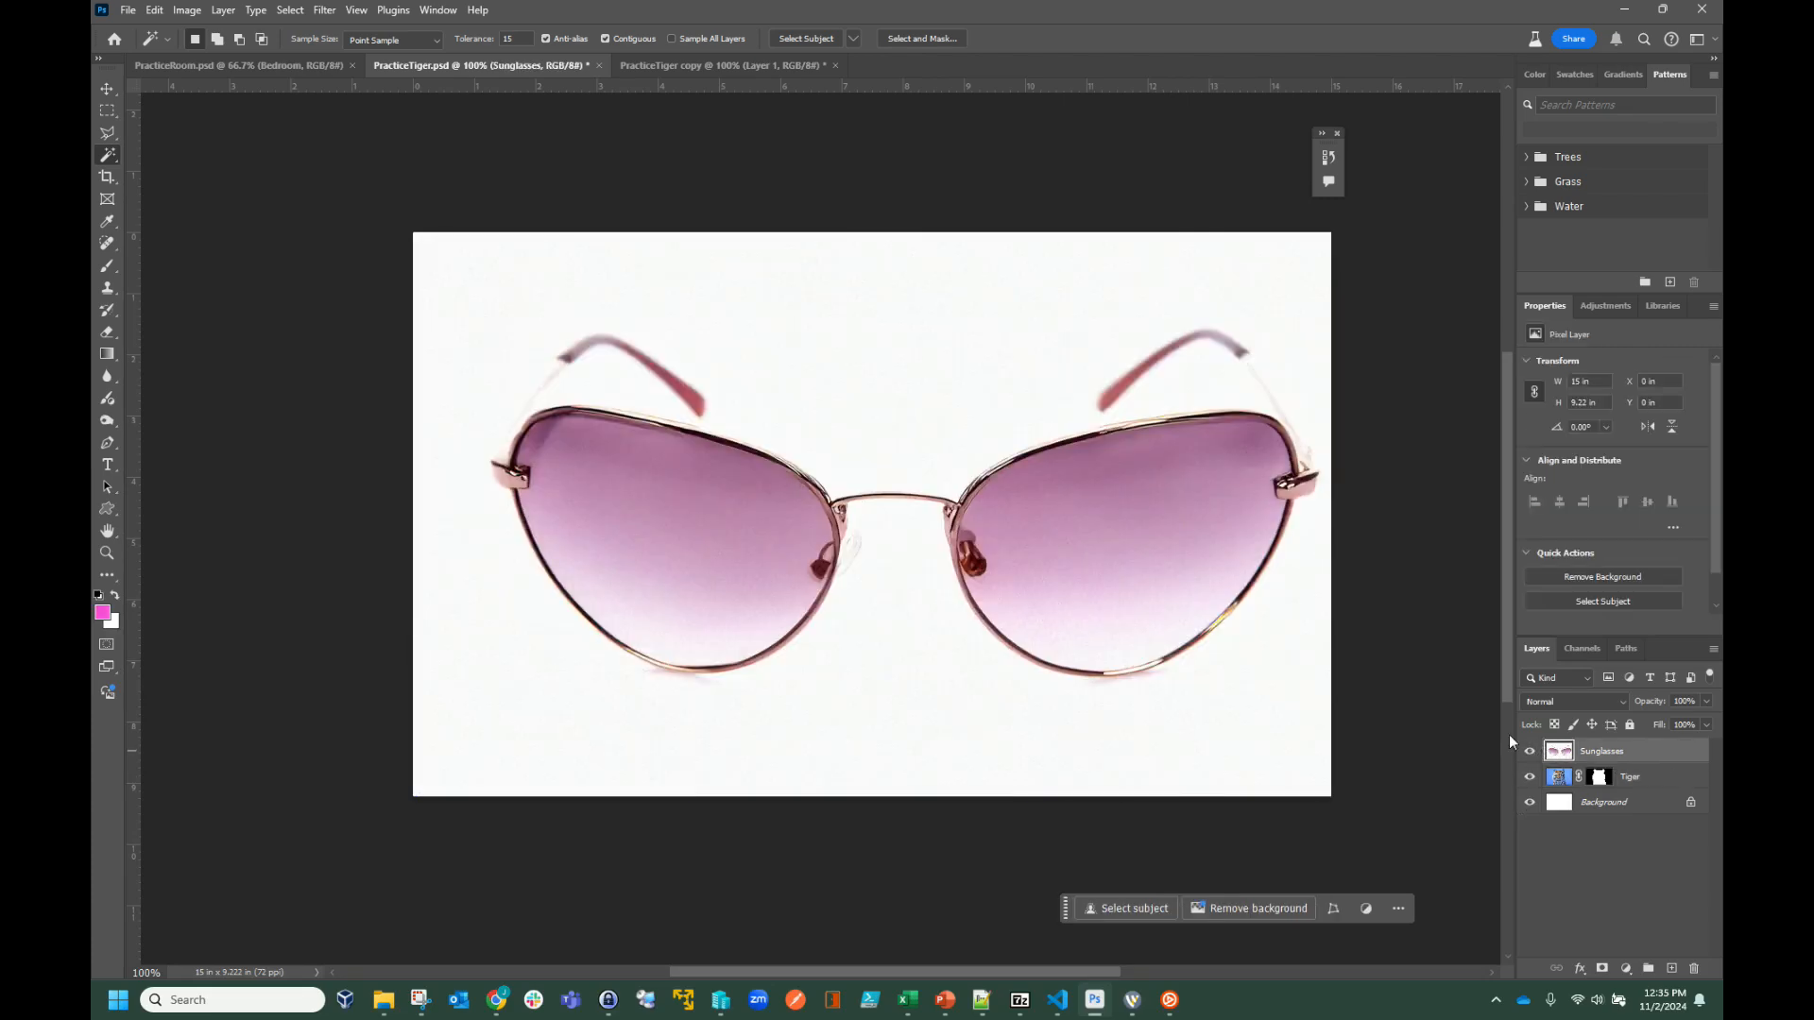
right_click(108, 155)
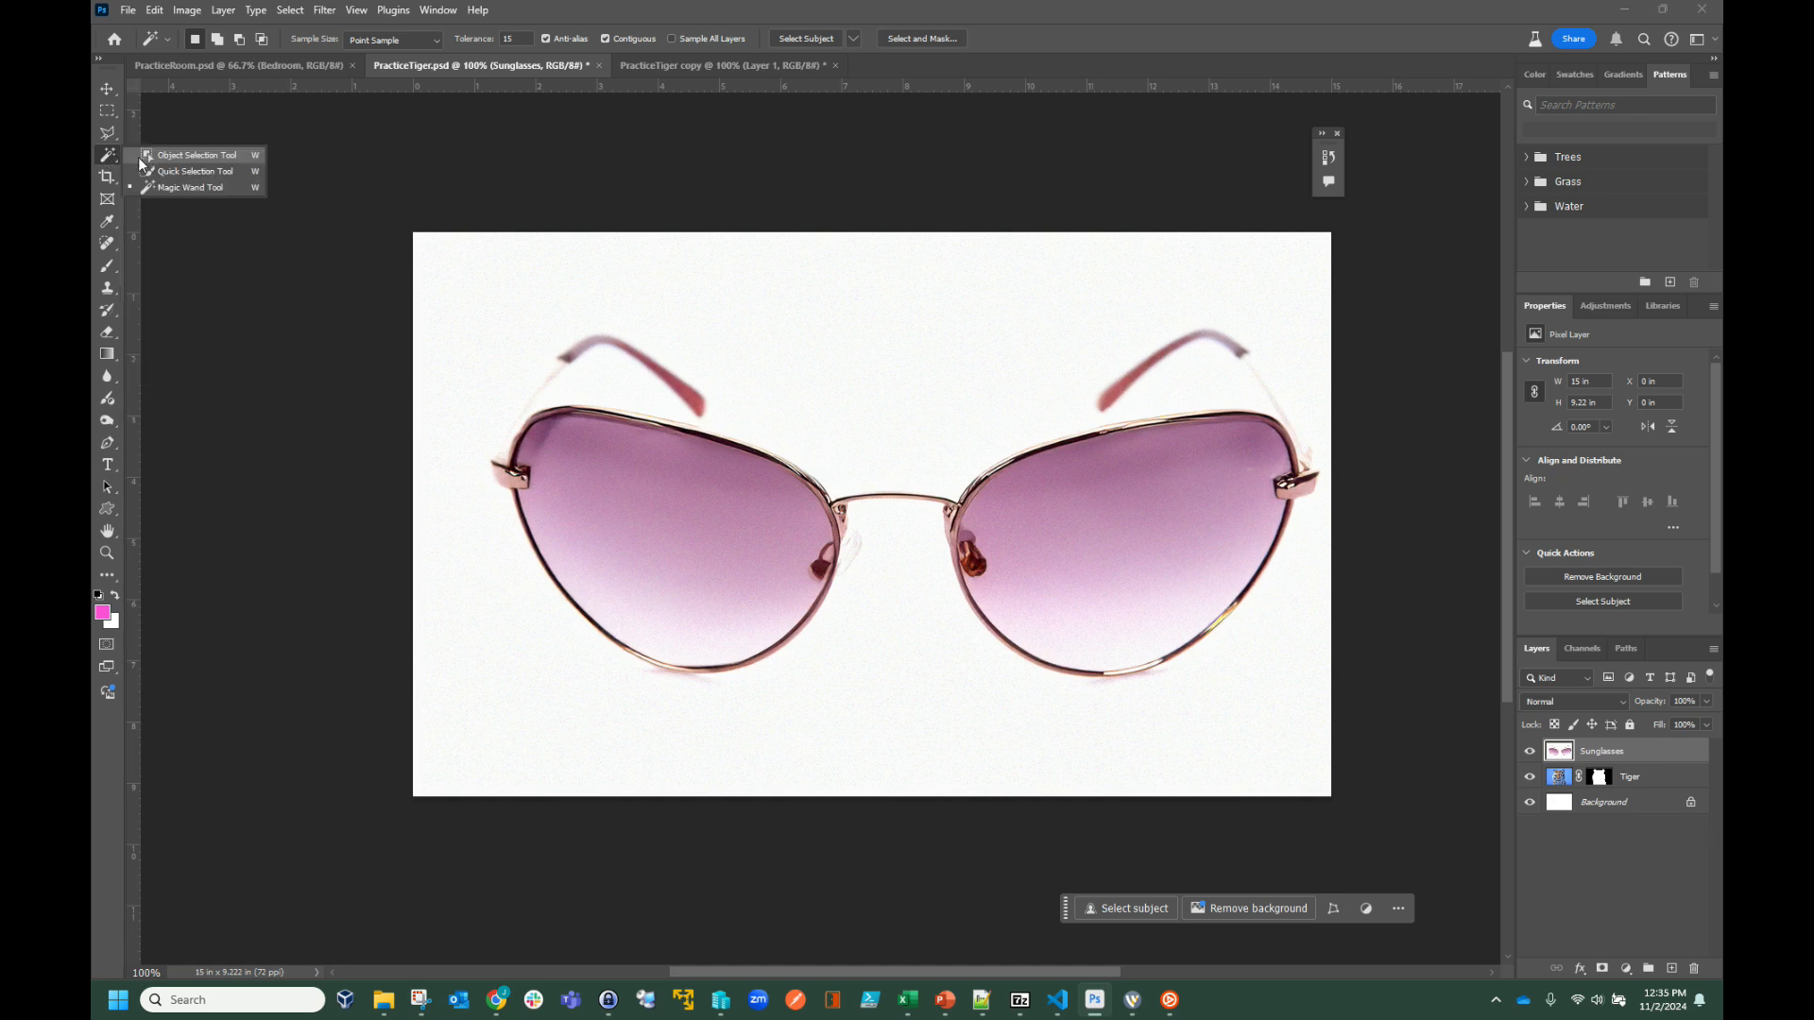
click(197, 156)
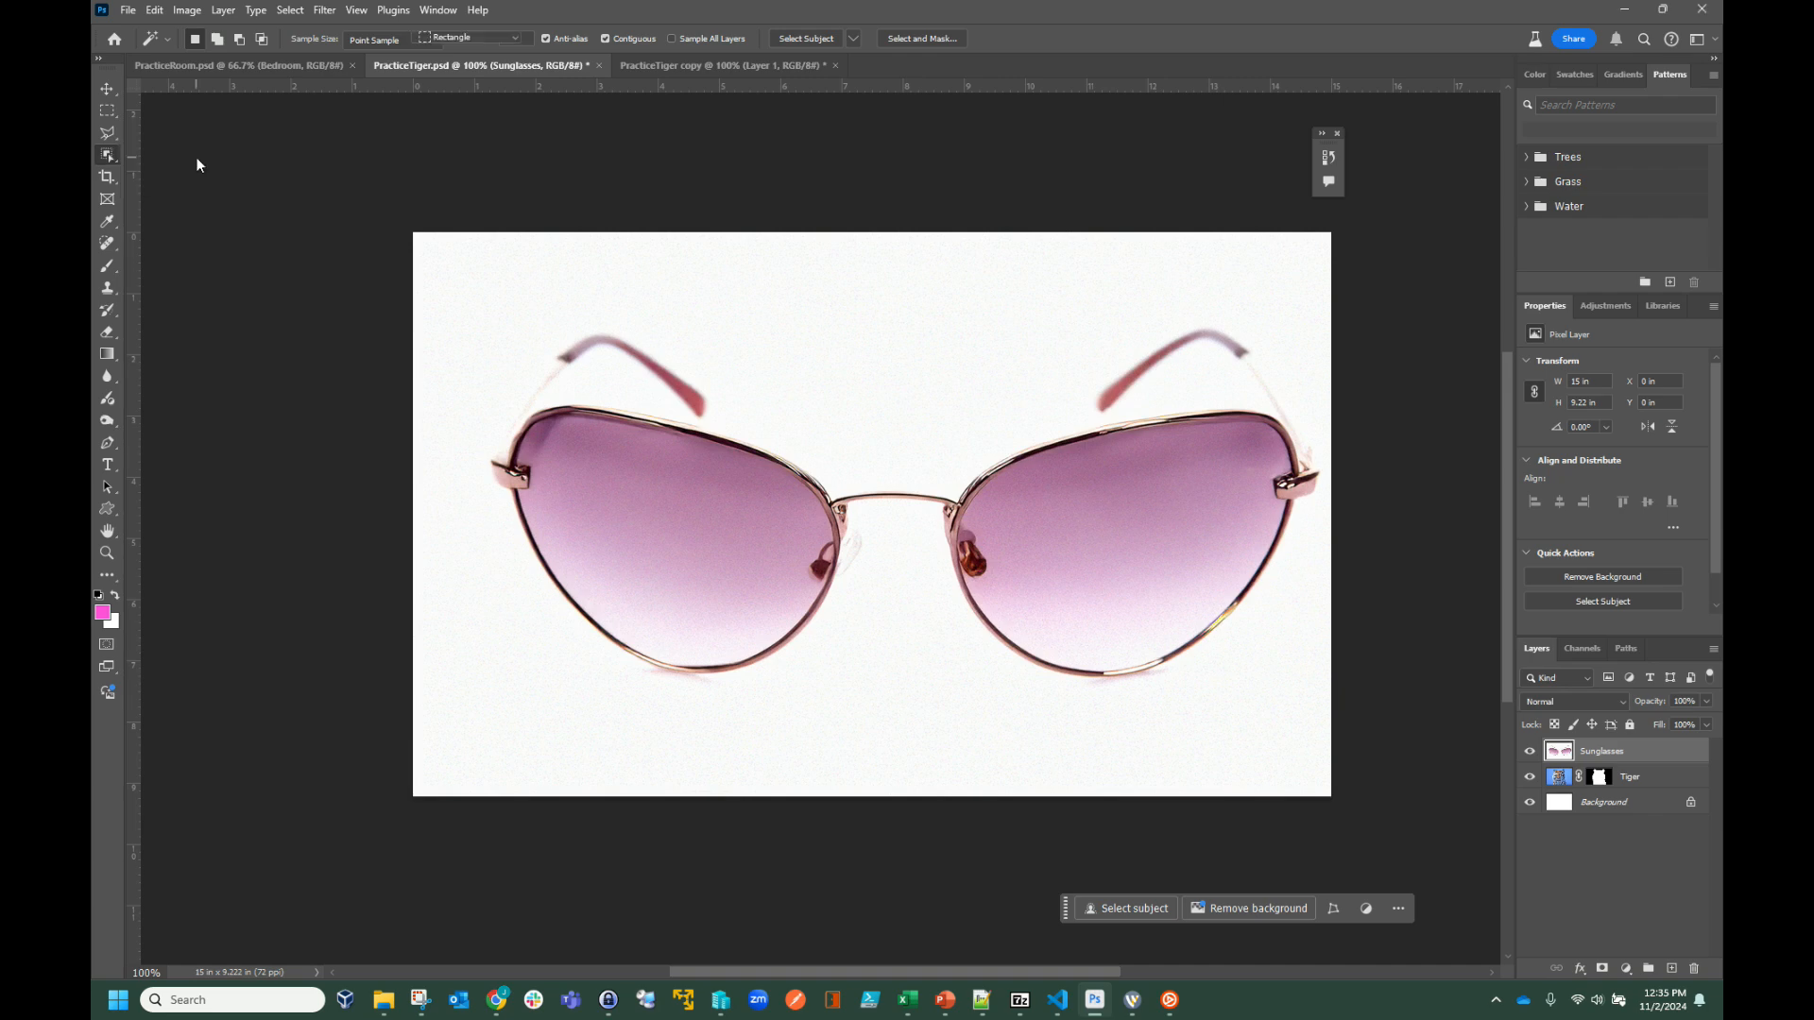
click(665, 457)
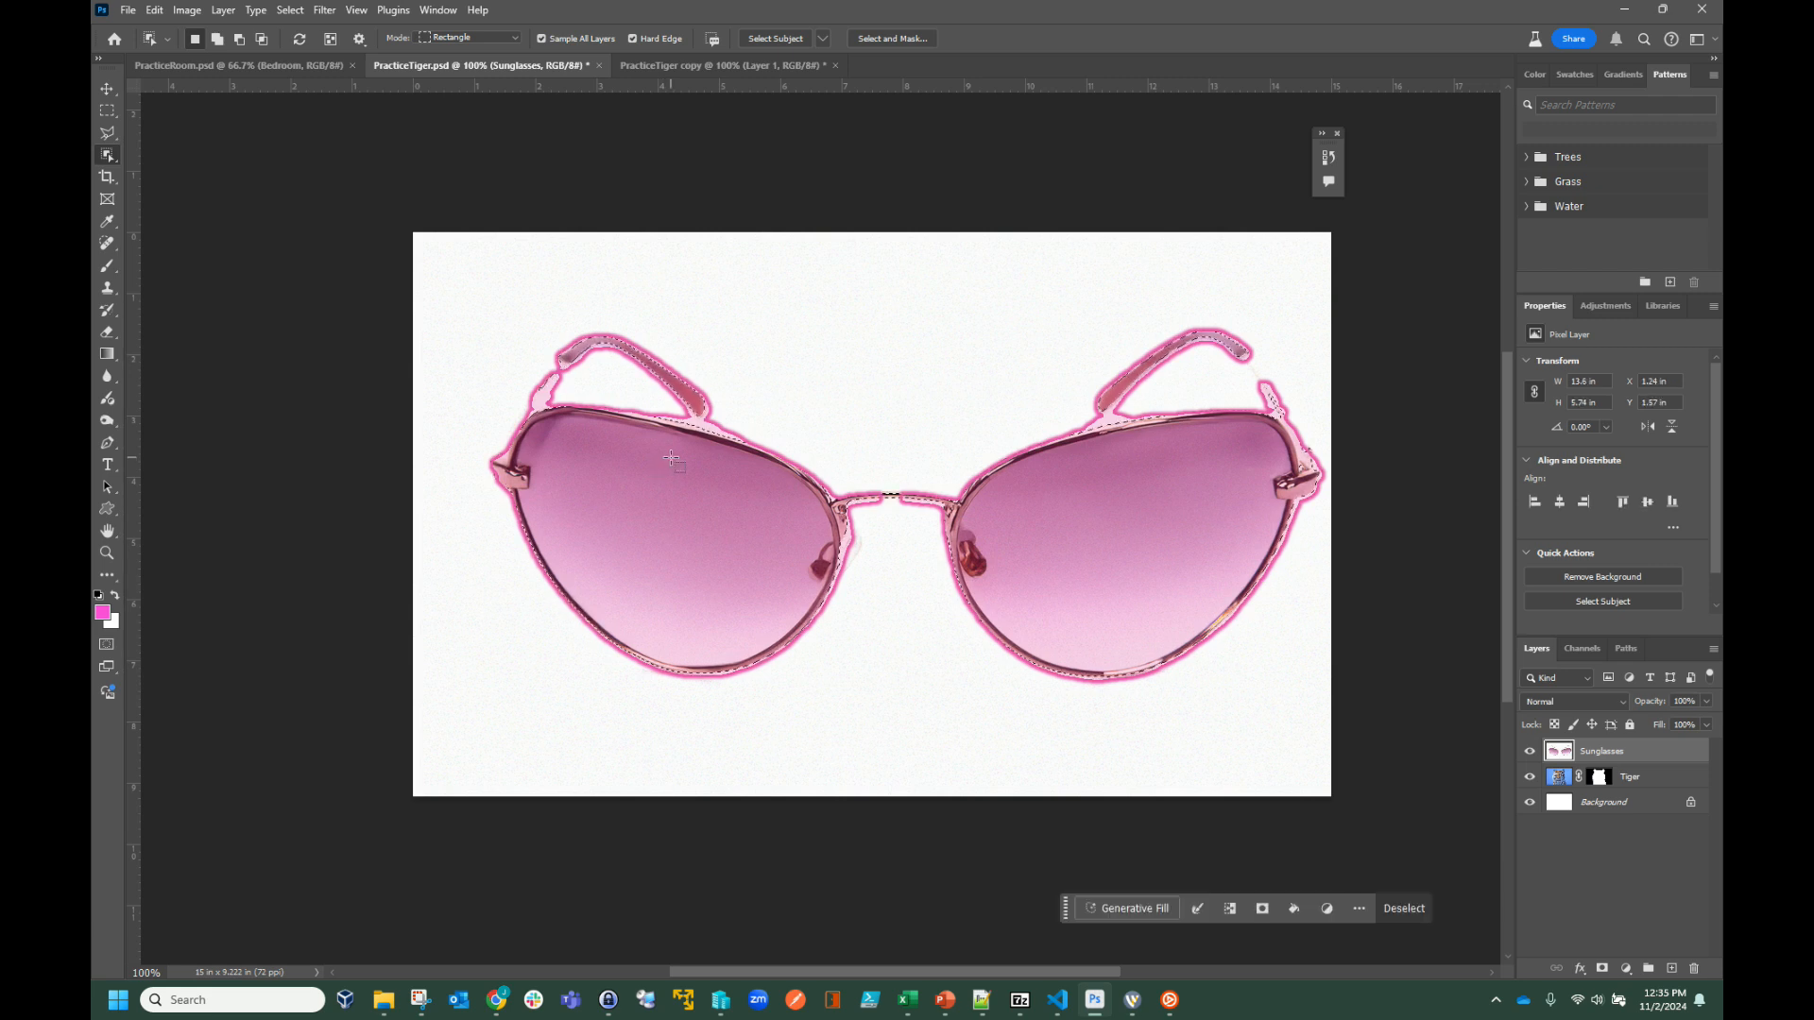
key(ctrl+d)
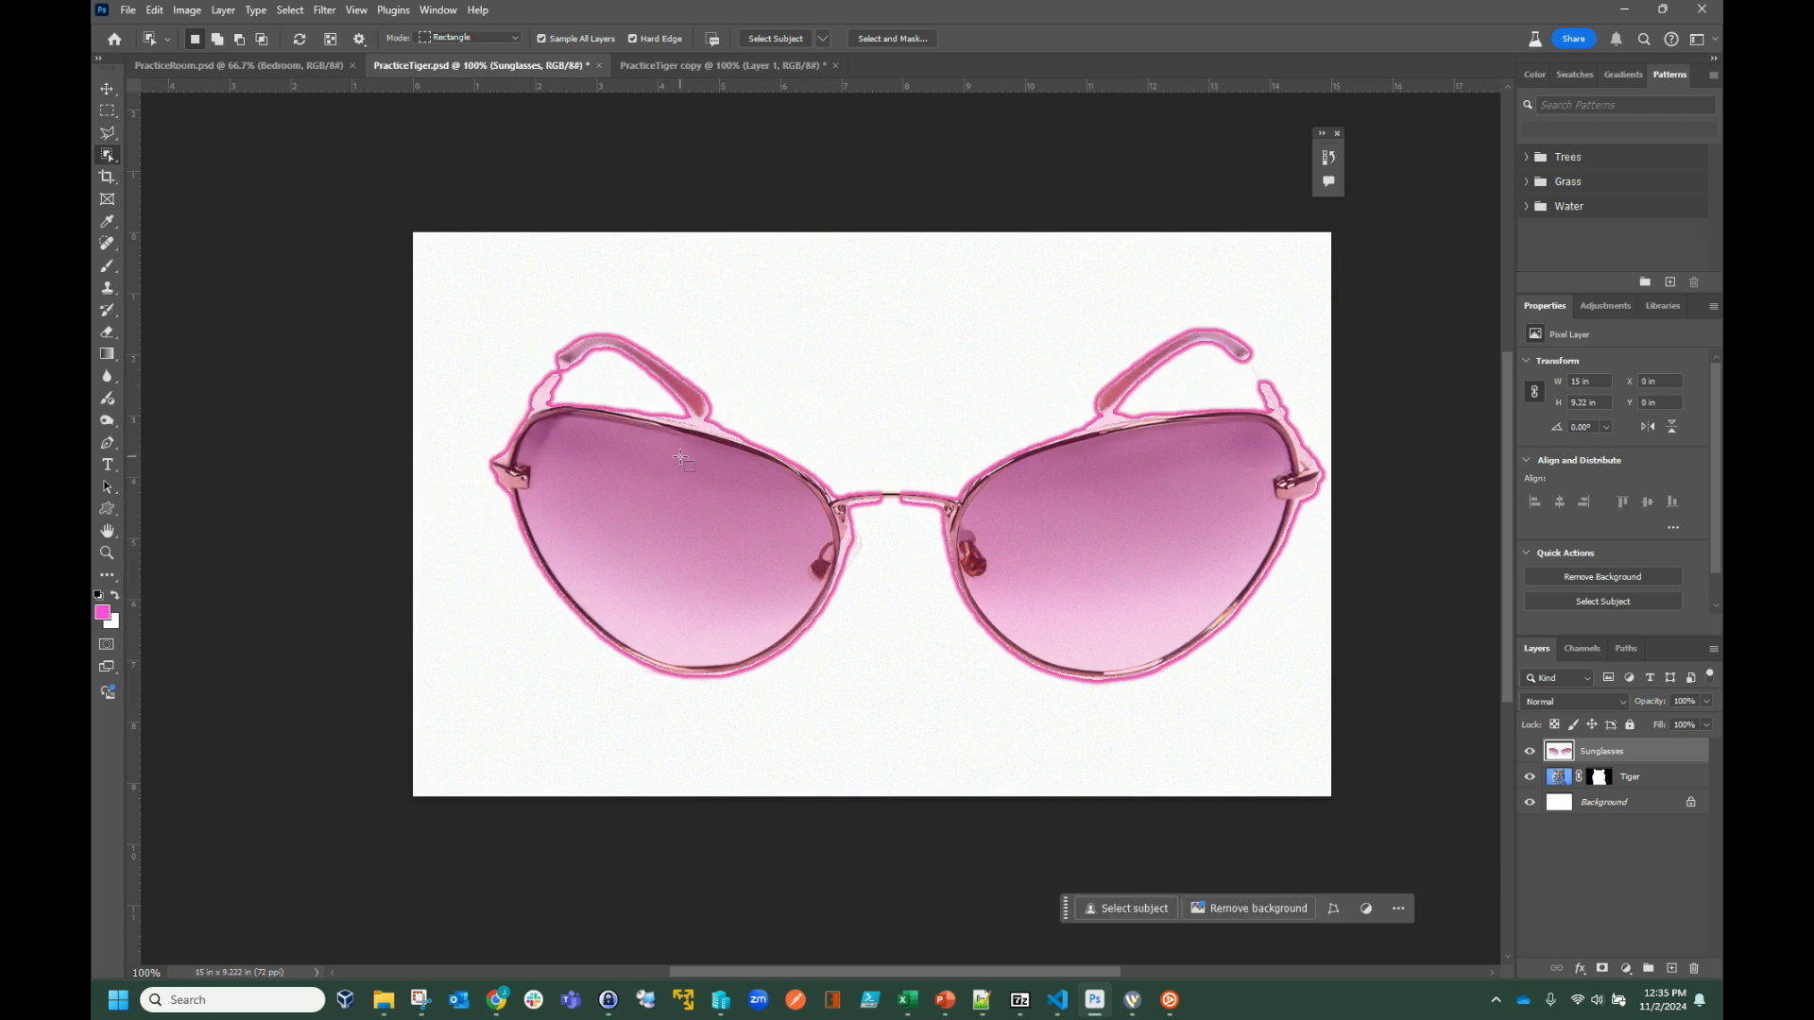
click(1602, 968)
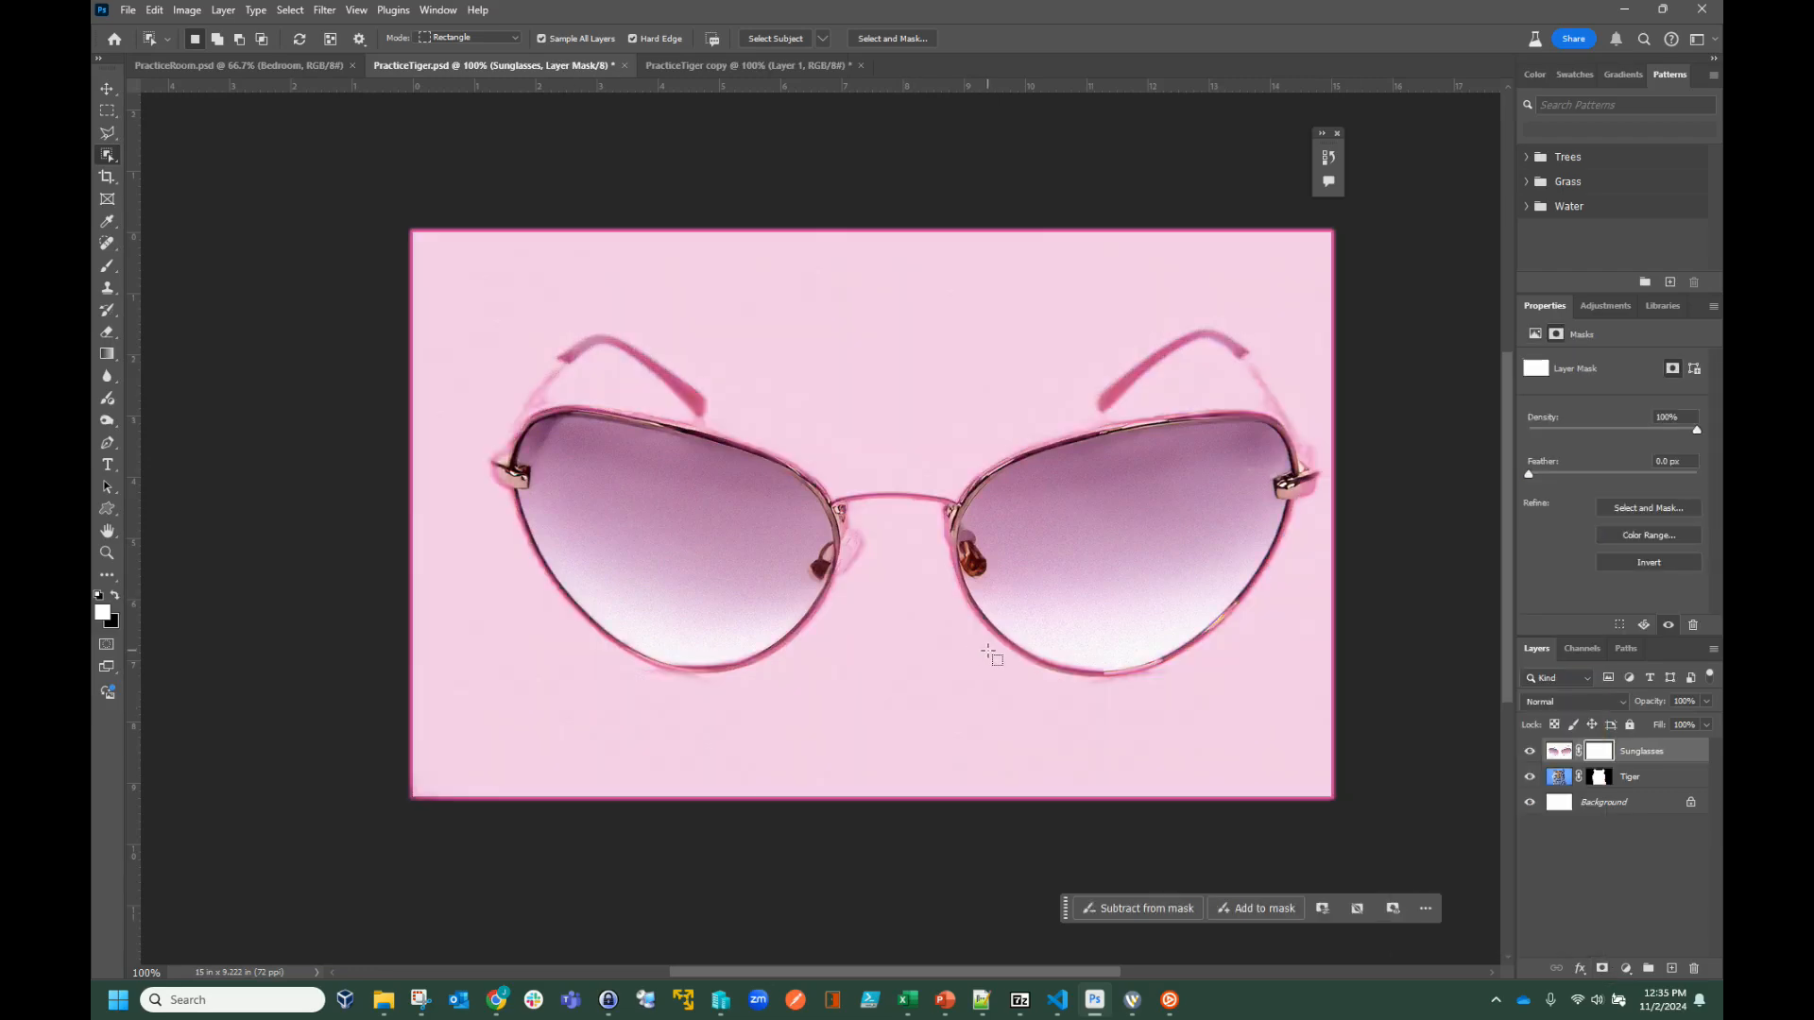
key(ctrl+z)
- Select the whole pair of glasses and turn the selection into a layer mask on the Sunglasses layer
click(626, 455)
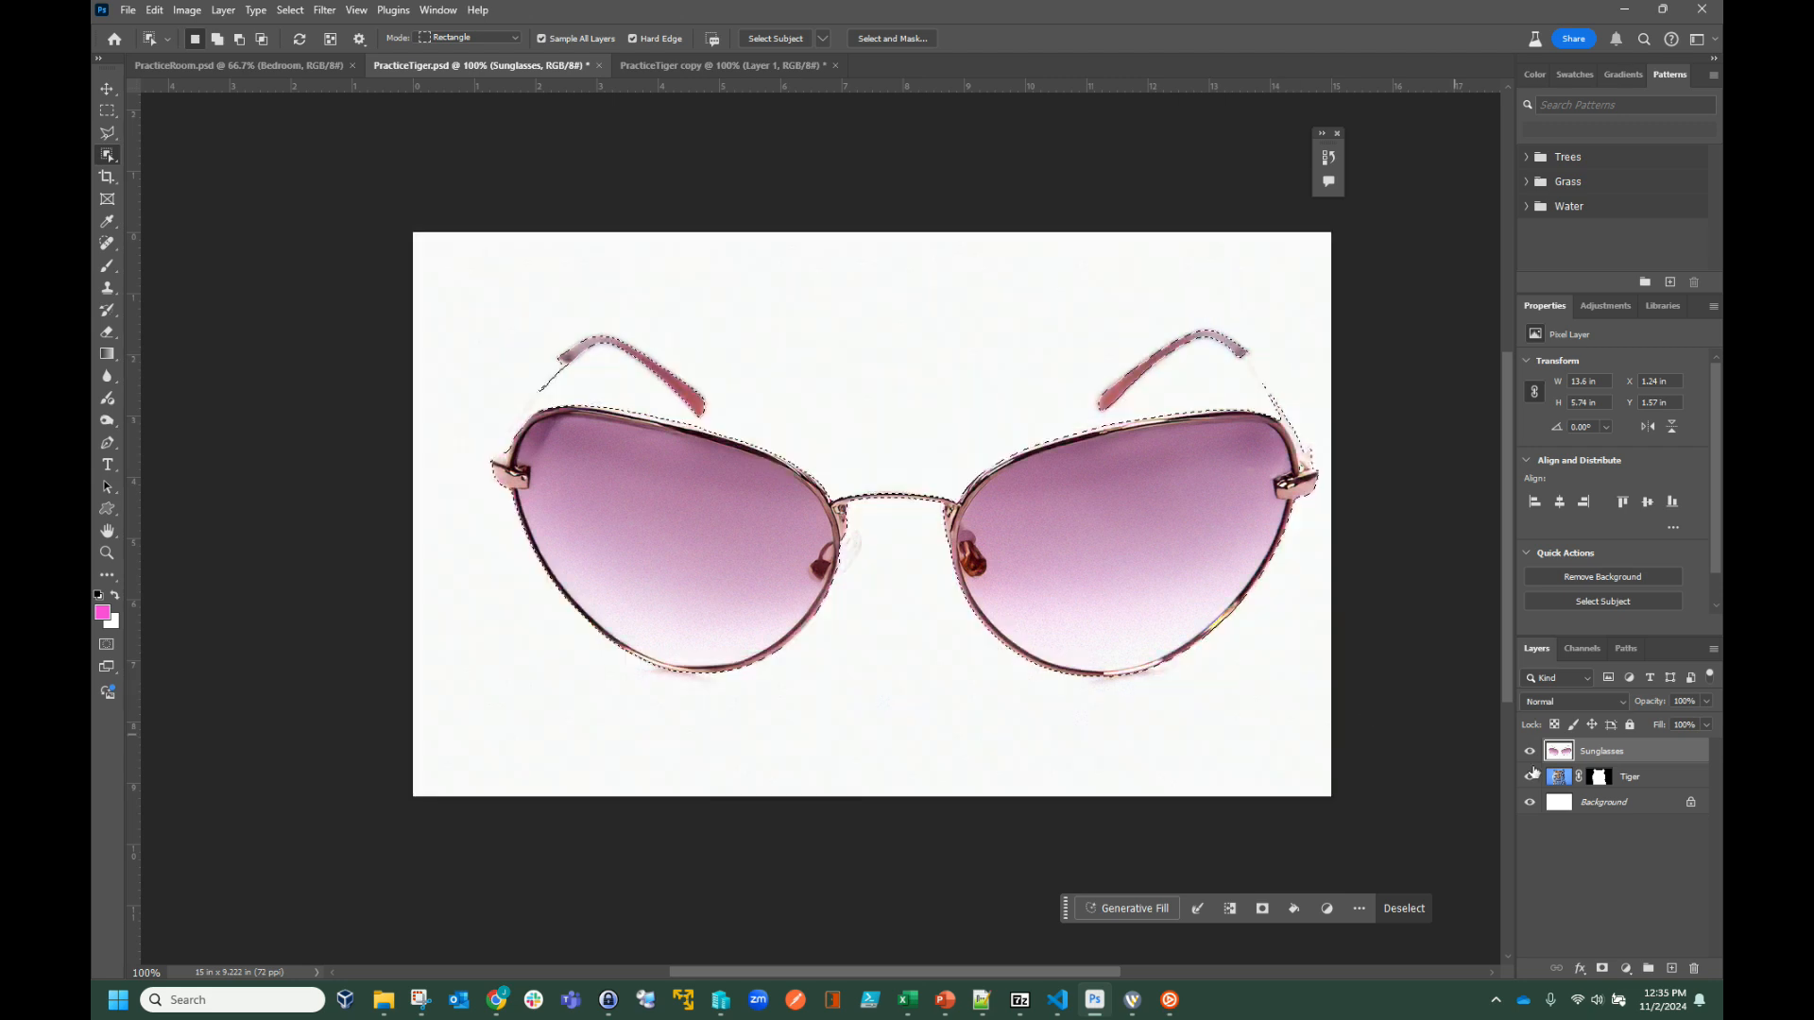
click(1604, 971)
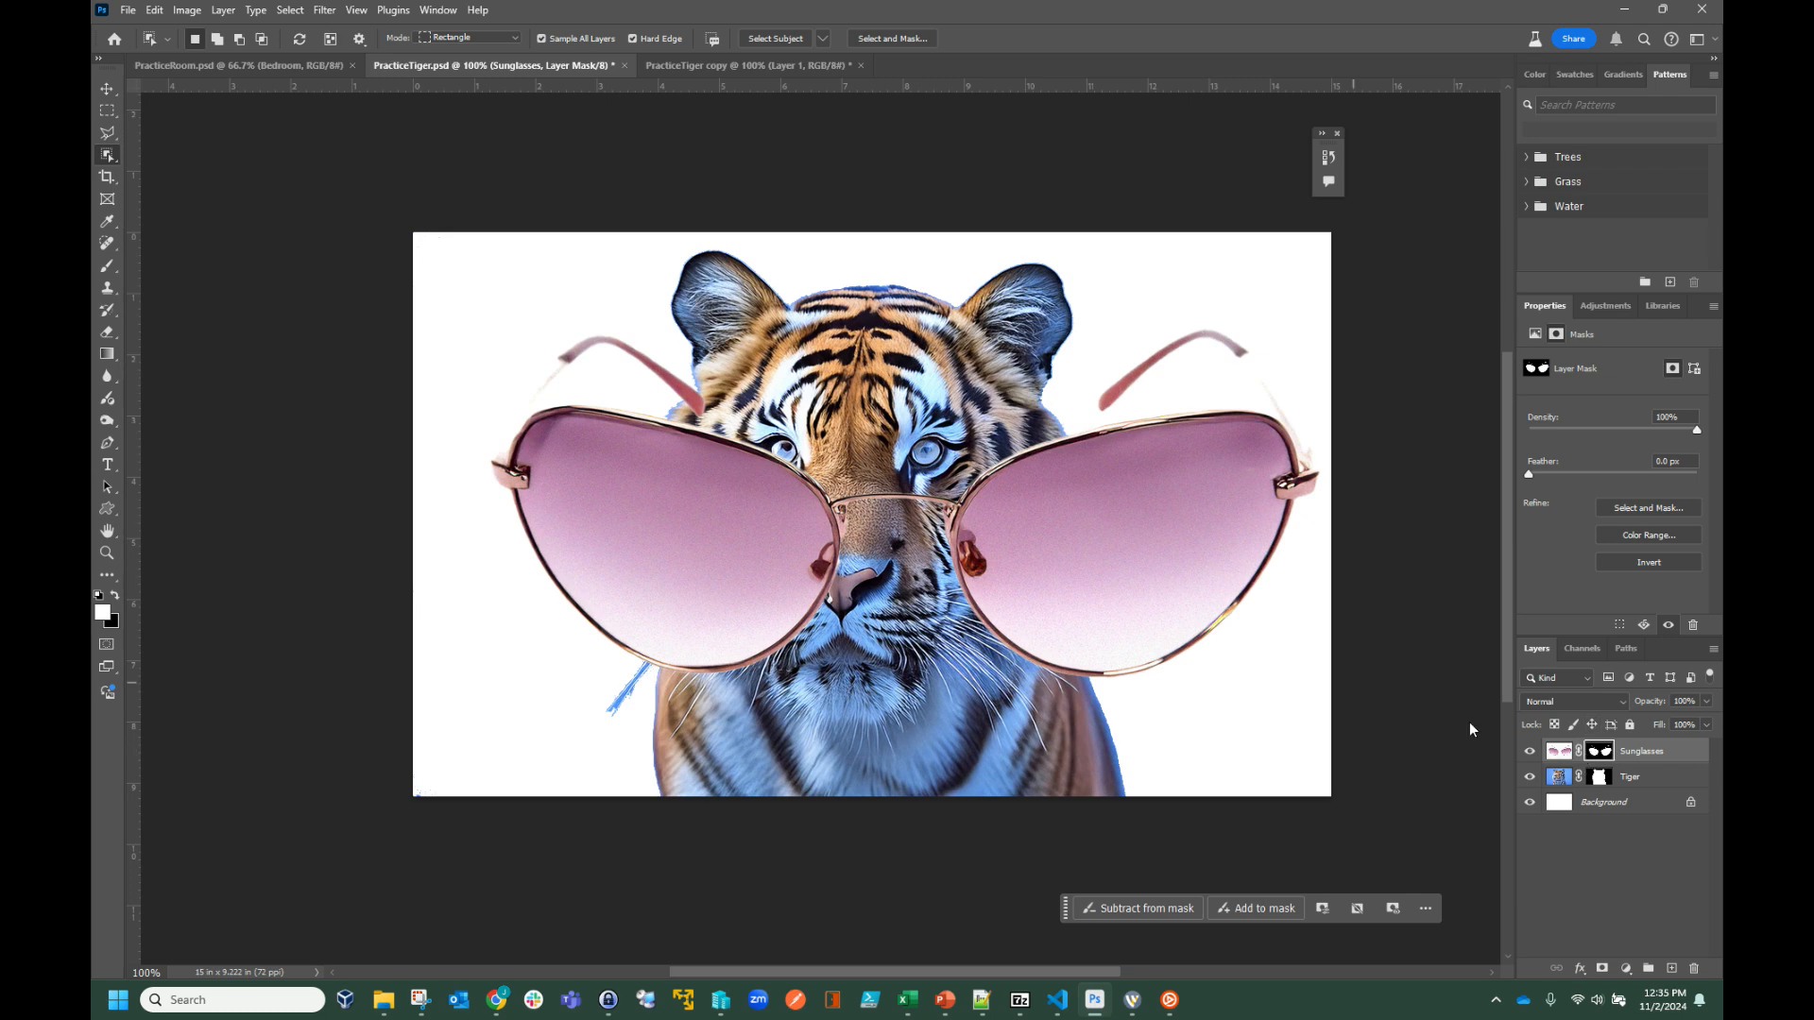
- Paint black with a harder brush on the Sunglasses layer mask to hide both temple arms above the lenses
click(107, 266)
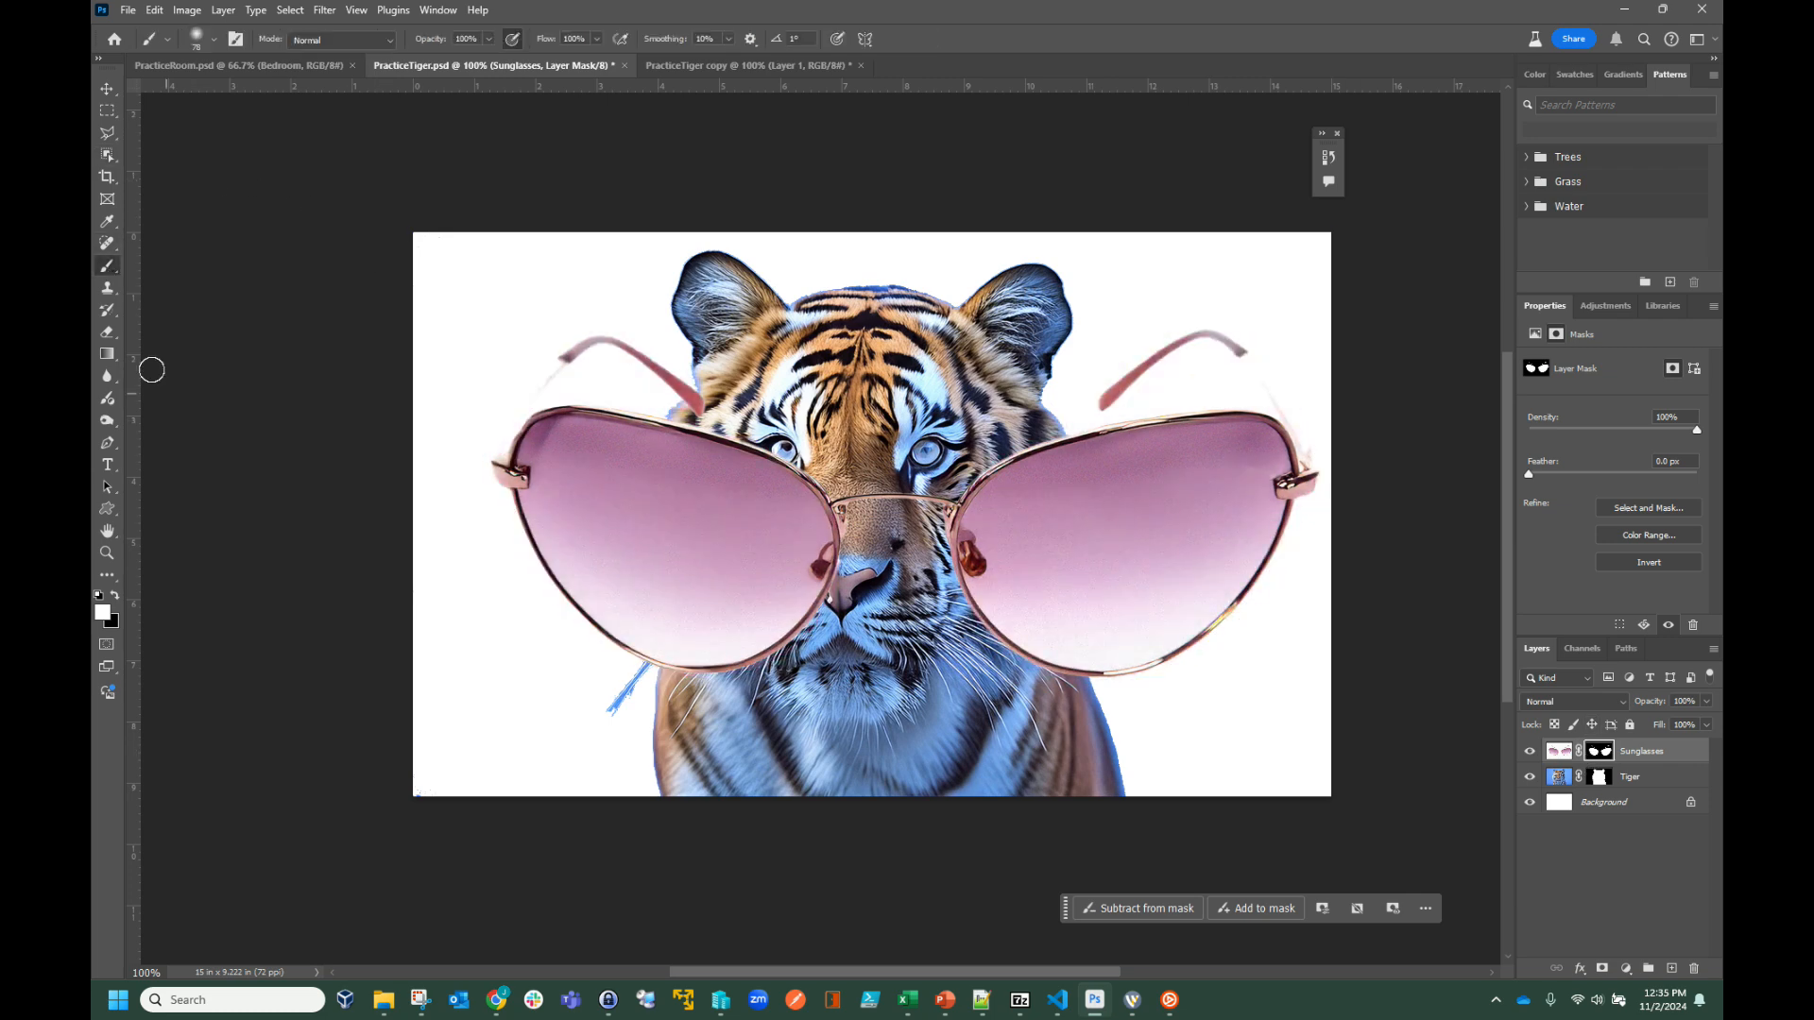
click(115, 596)
click(214, 40)
drag(202, 140, 333, 144)
drag(565, 321, 688, 366)
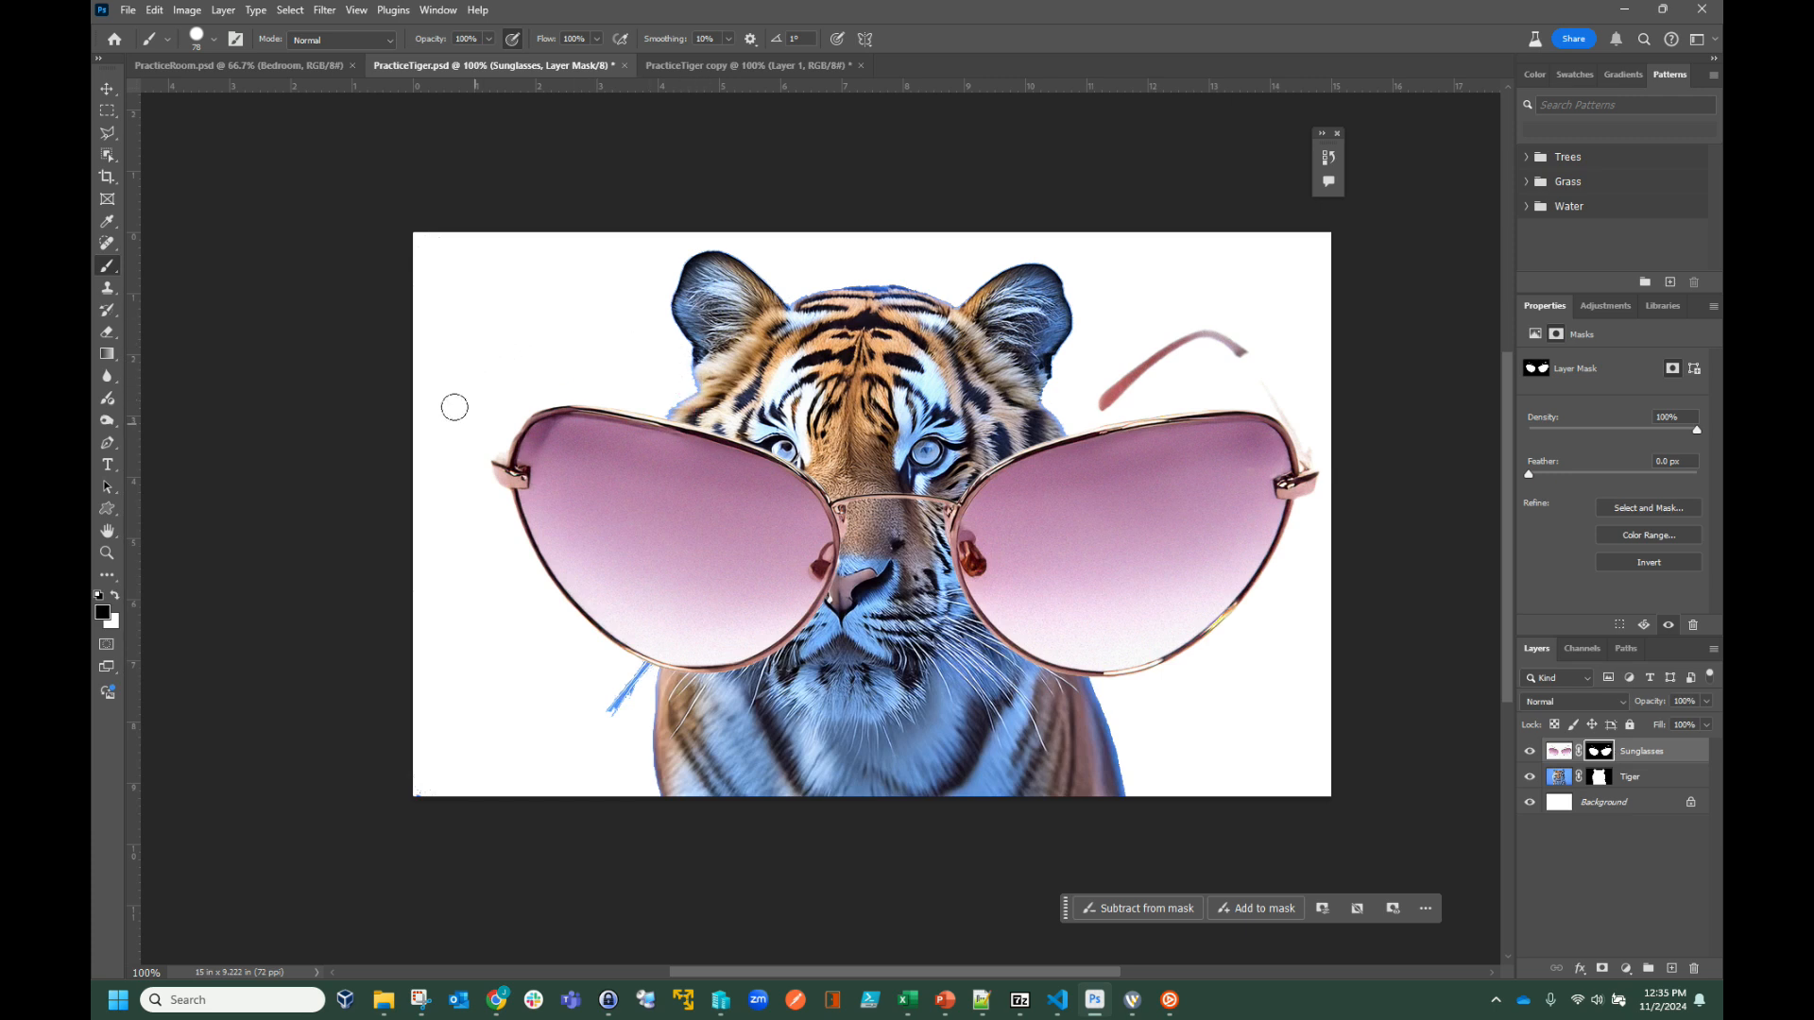
mouse_move(1077, 352)
mouse_down()
mouse_move(1196, 319)
mouse_move(1269, 357)
mouse_up()
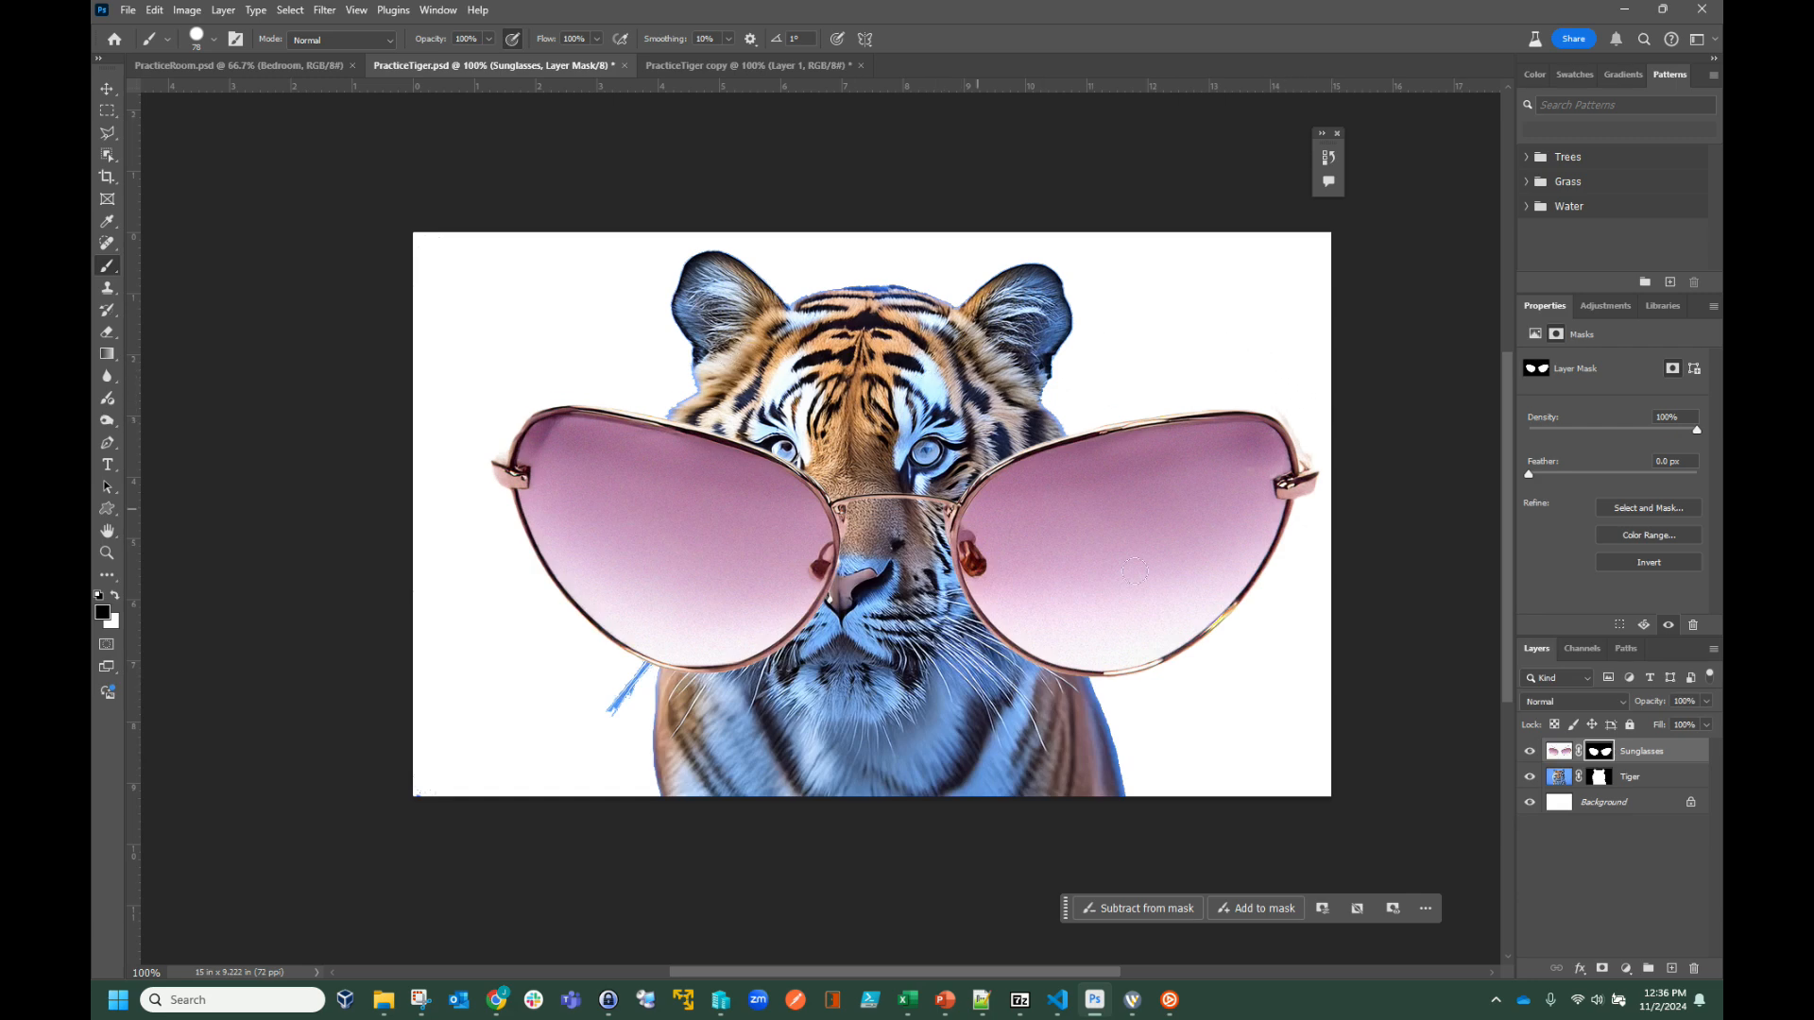
- Scale the Sunglasses layer image down to about 48% and move it over the tiger's eyes
click(1558, 751)
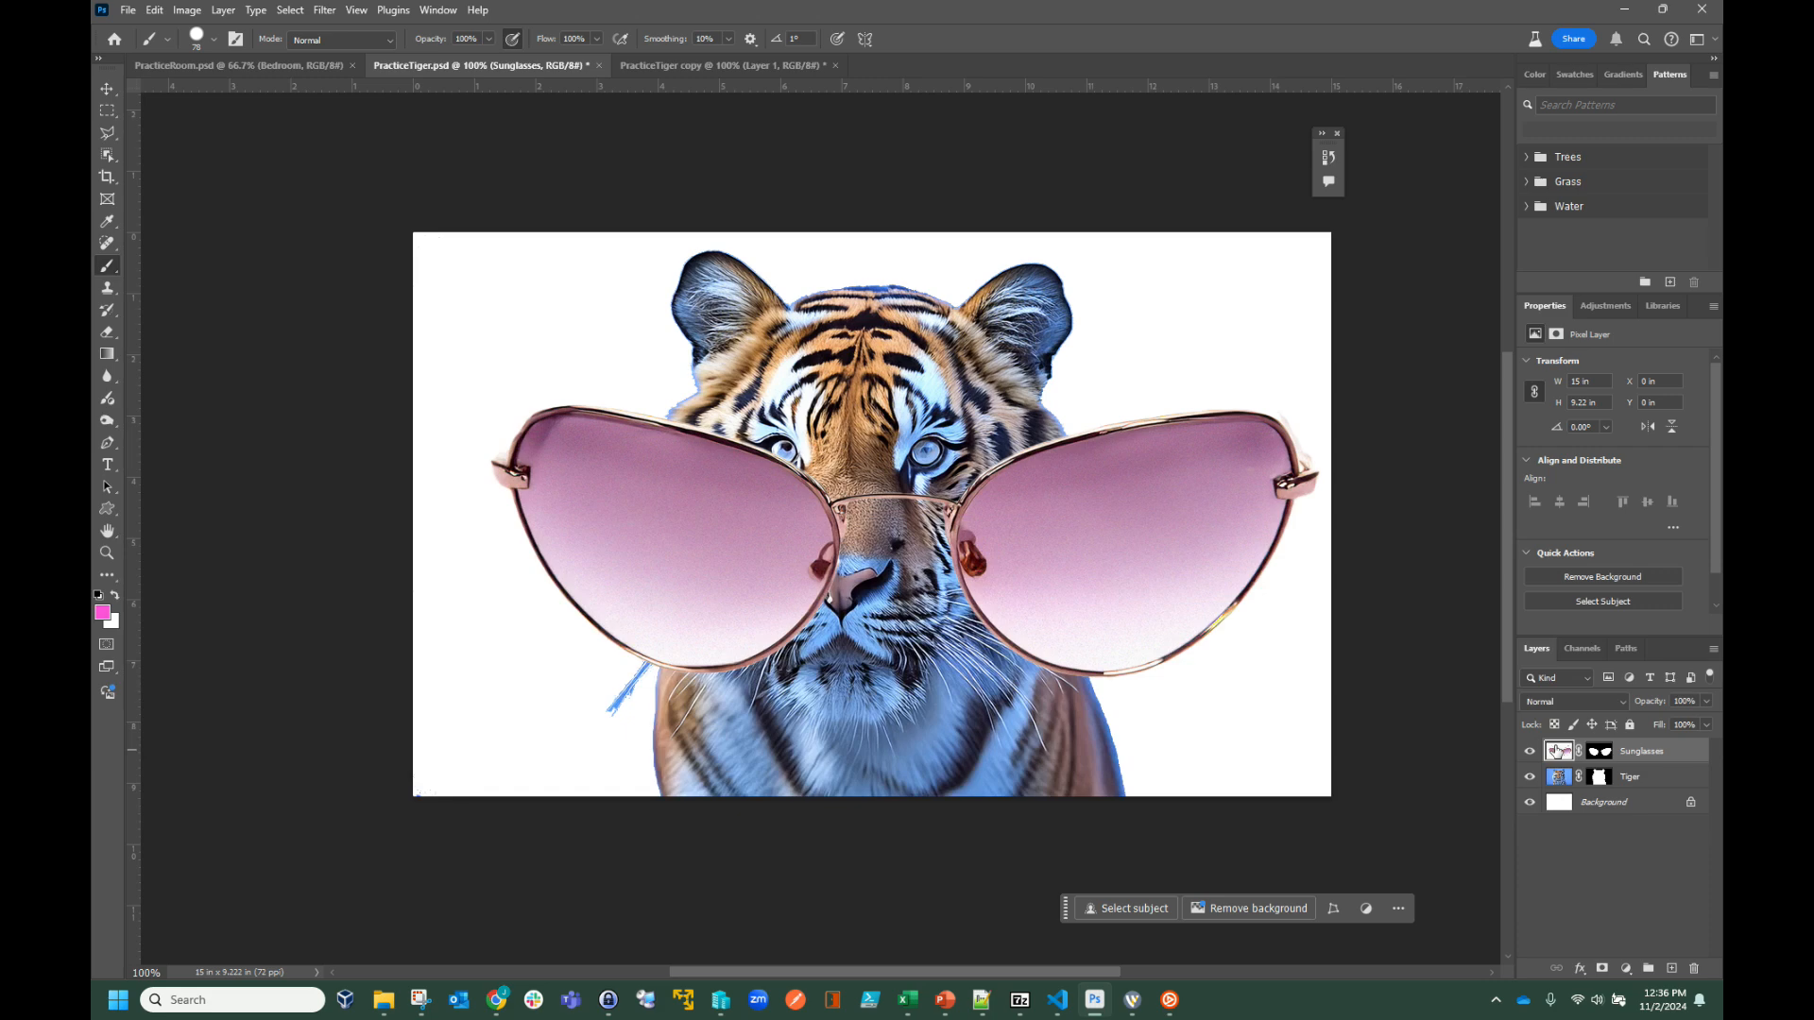
click(107, 89)
drag(1080, 529, 1030, 479)
key(ctrl+t)
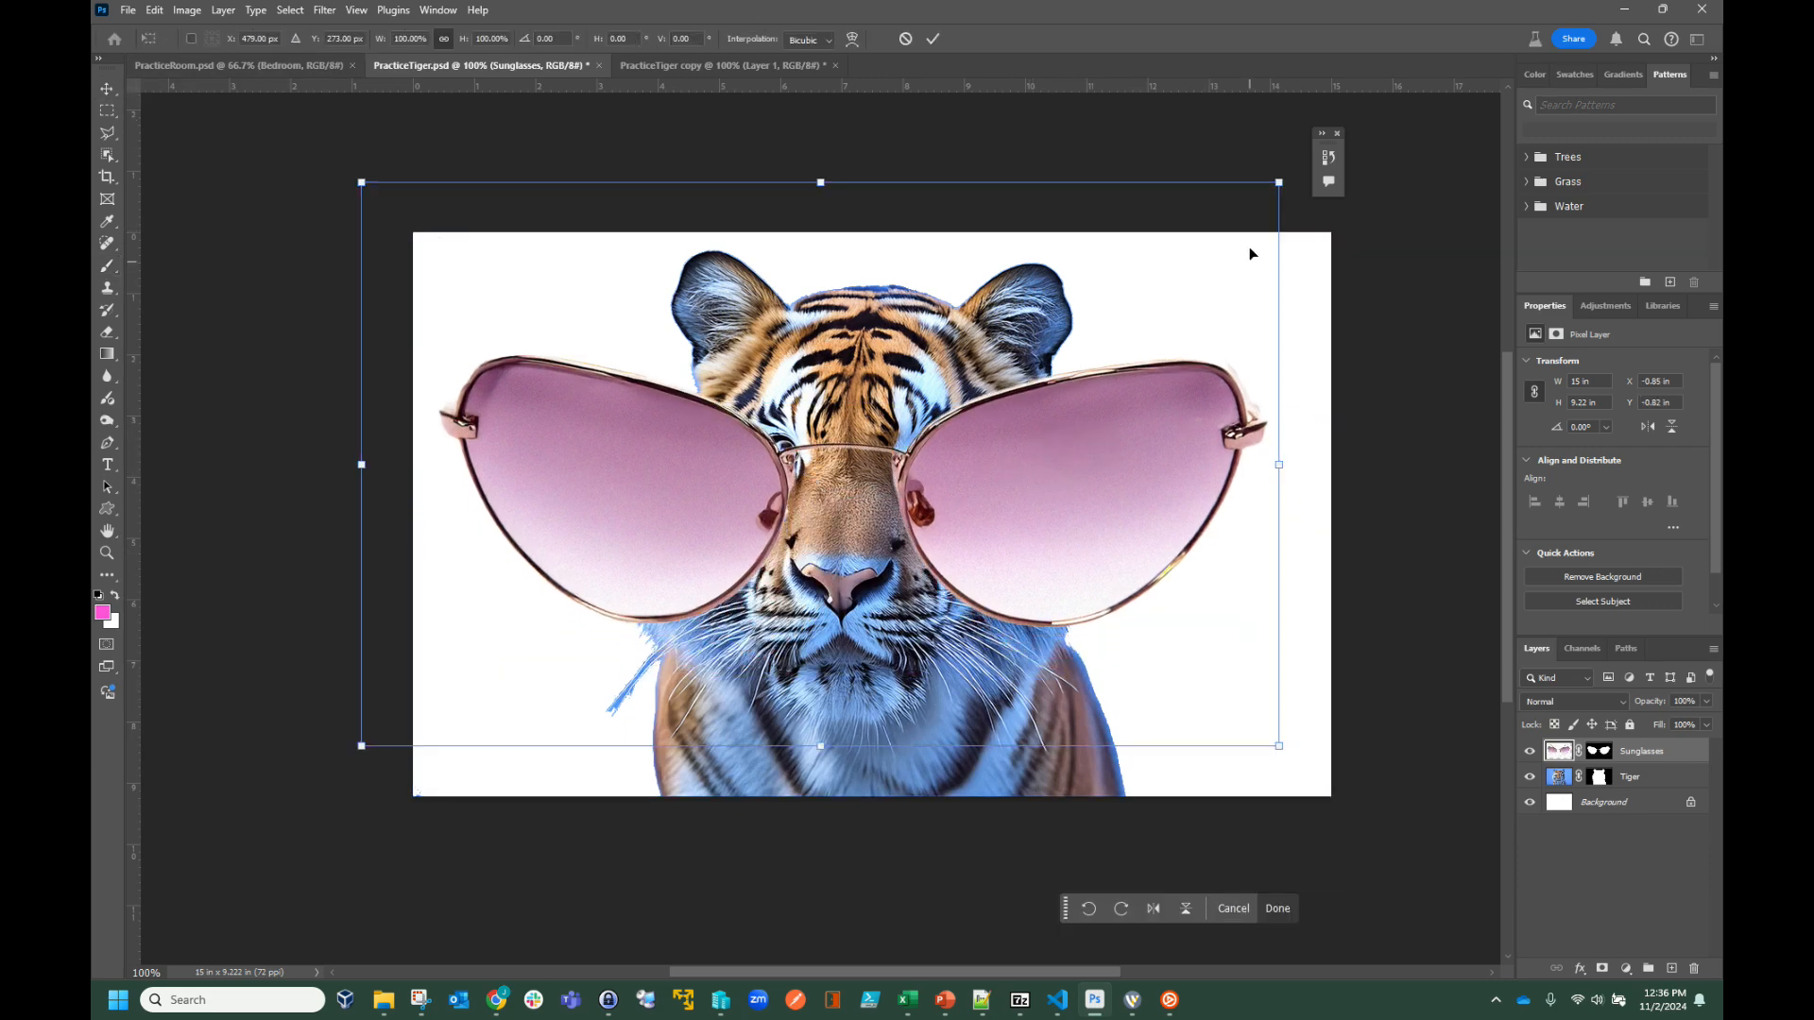
drag(1279, 183, 799, 472)
drag(674, 633, 925, 469)
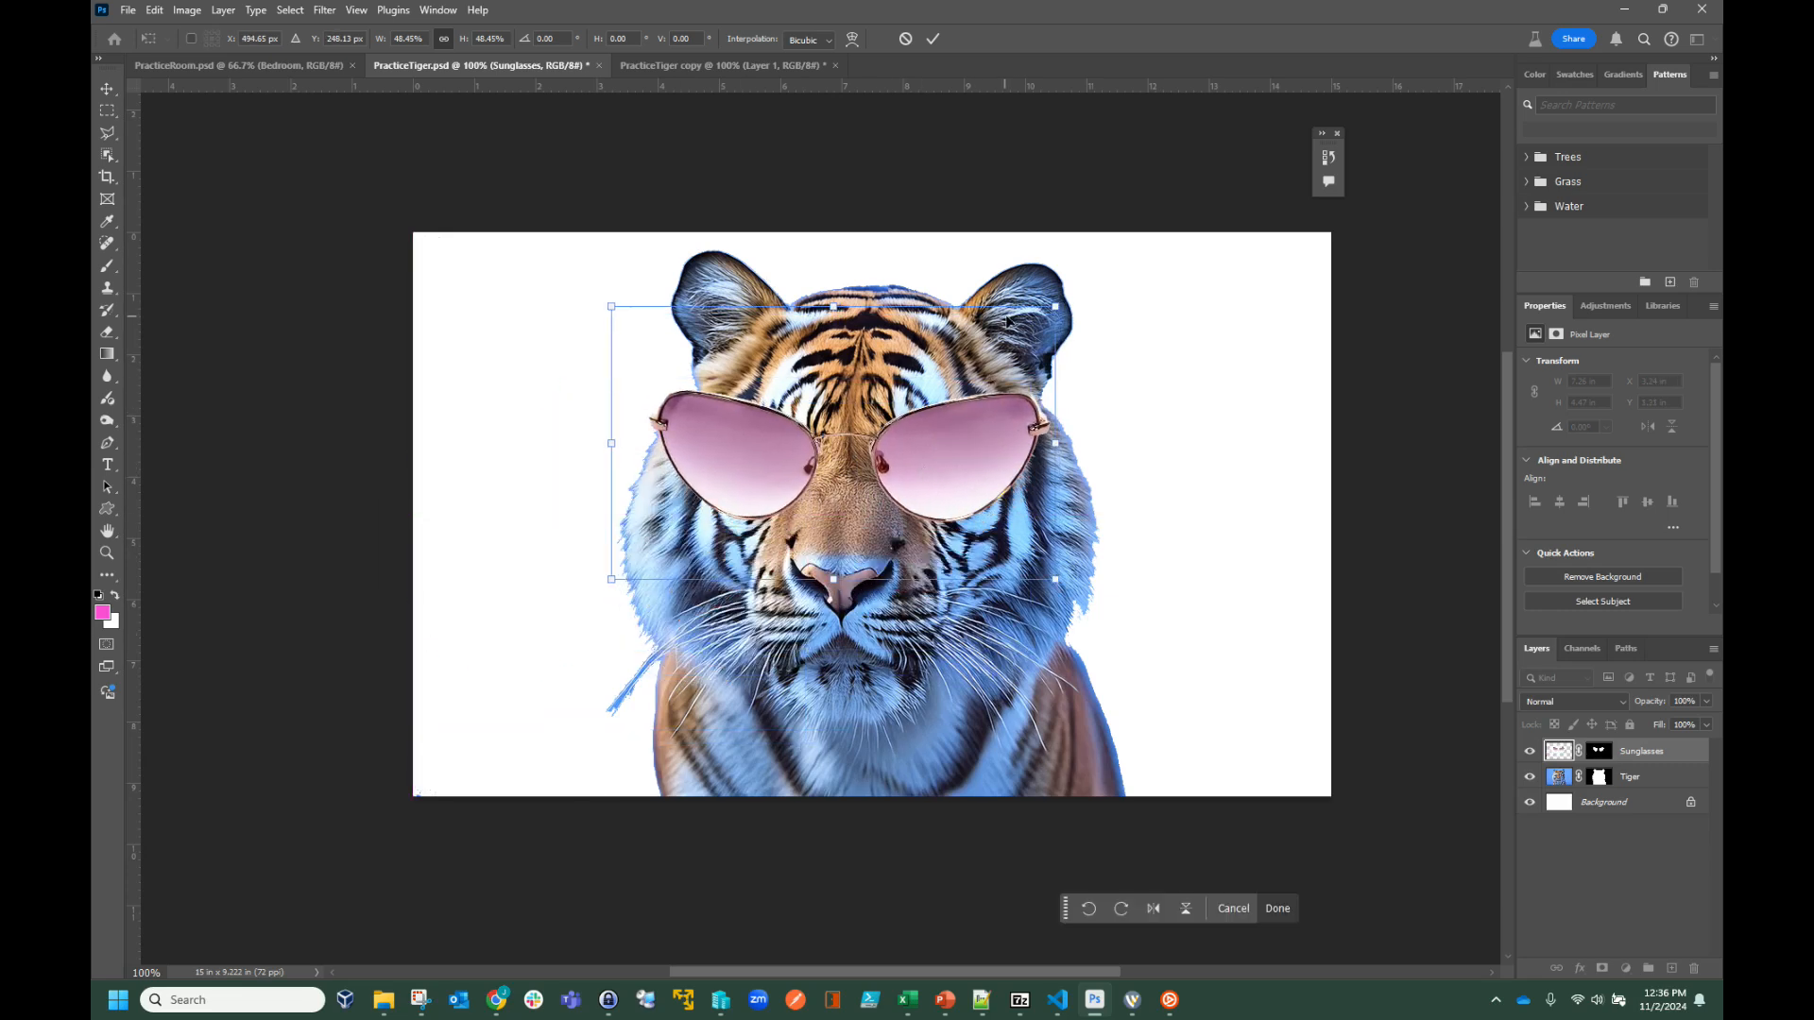
- Enlarge the sunglasses to about 57%, apply the transform and centre them over the tiger's eyes
drag(1055, 305, 1104, 276)
drag(1009, 418, 989, 432)
drag(1082, 291, 1116, 274)
drag(1013, 425, 1007, 427)
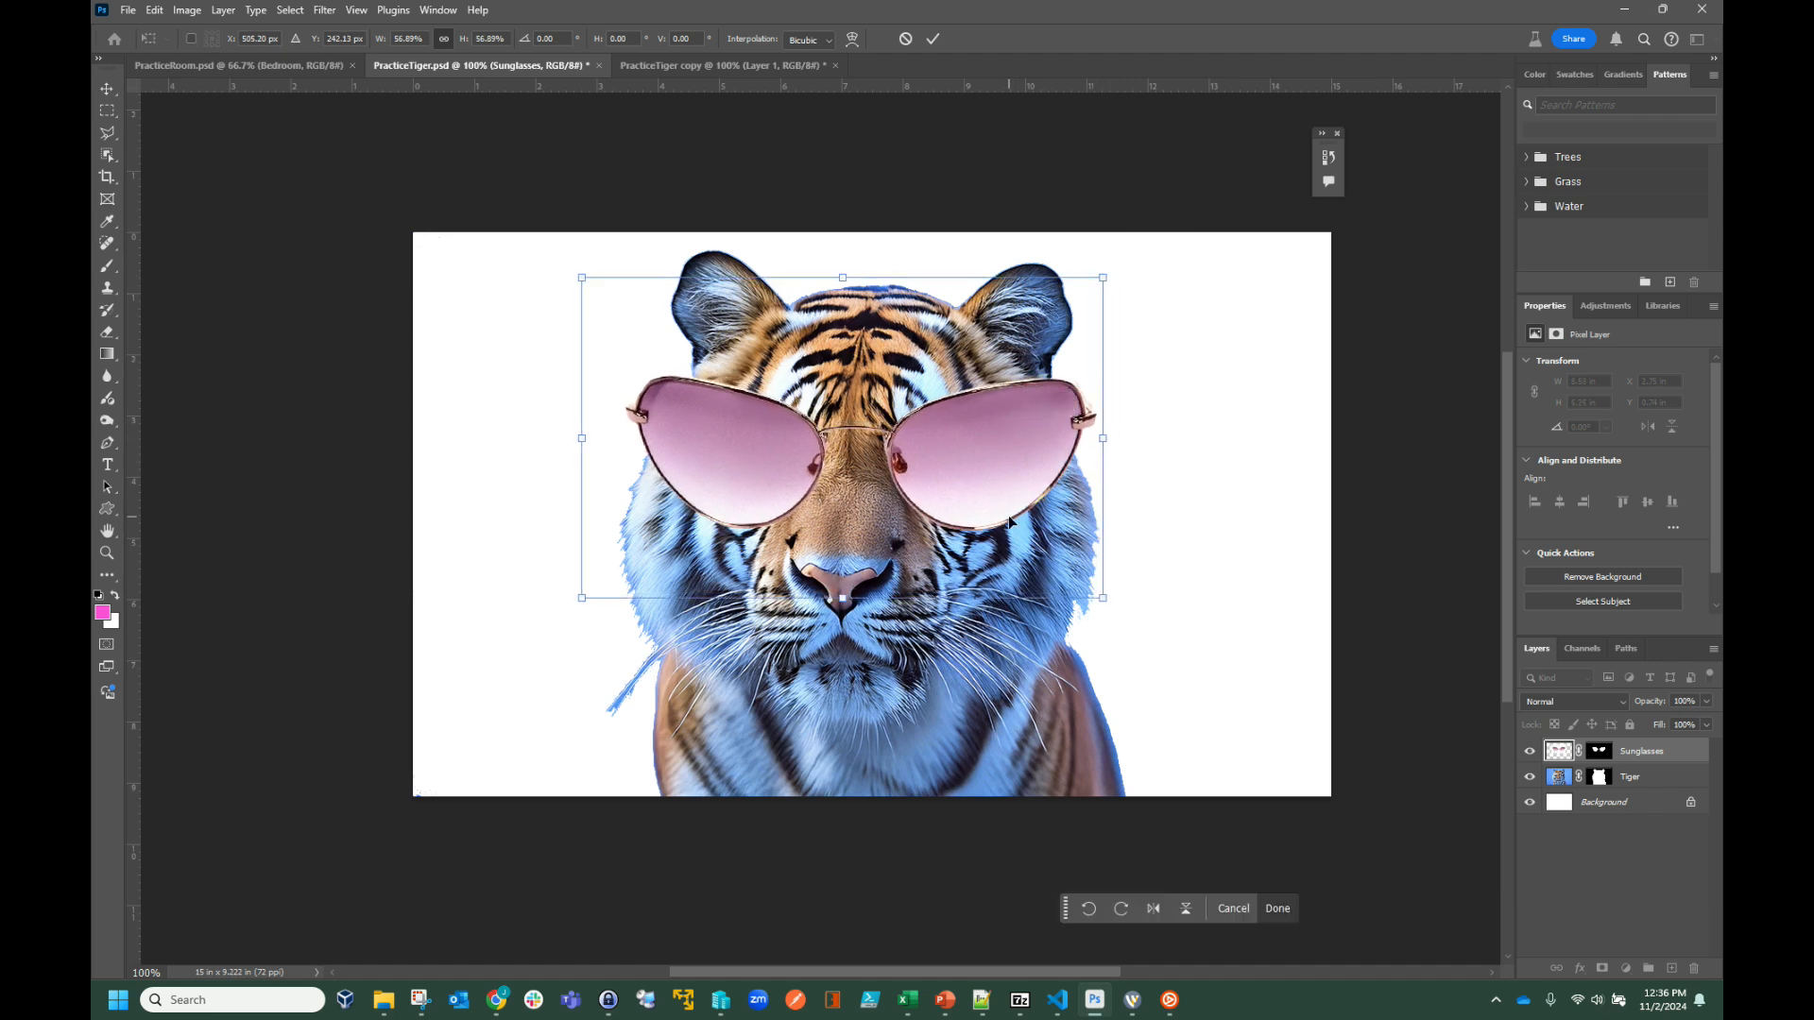
key(Return)
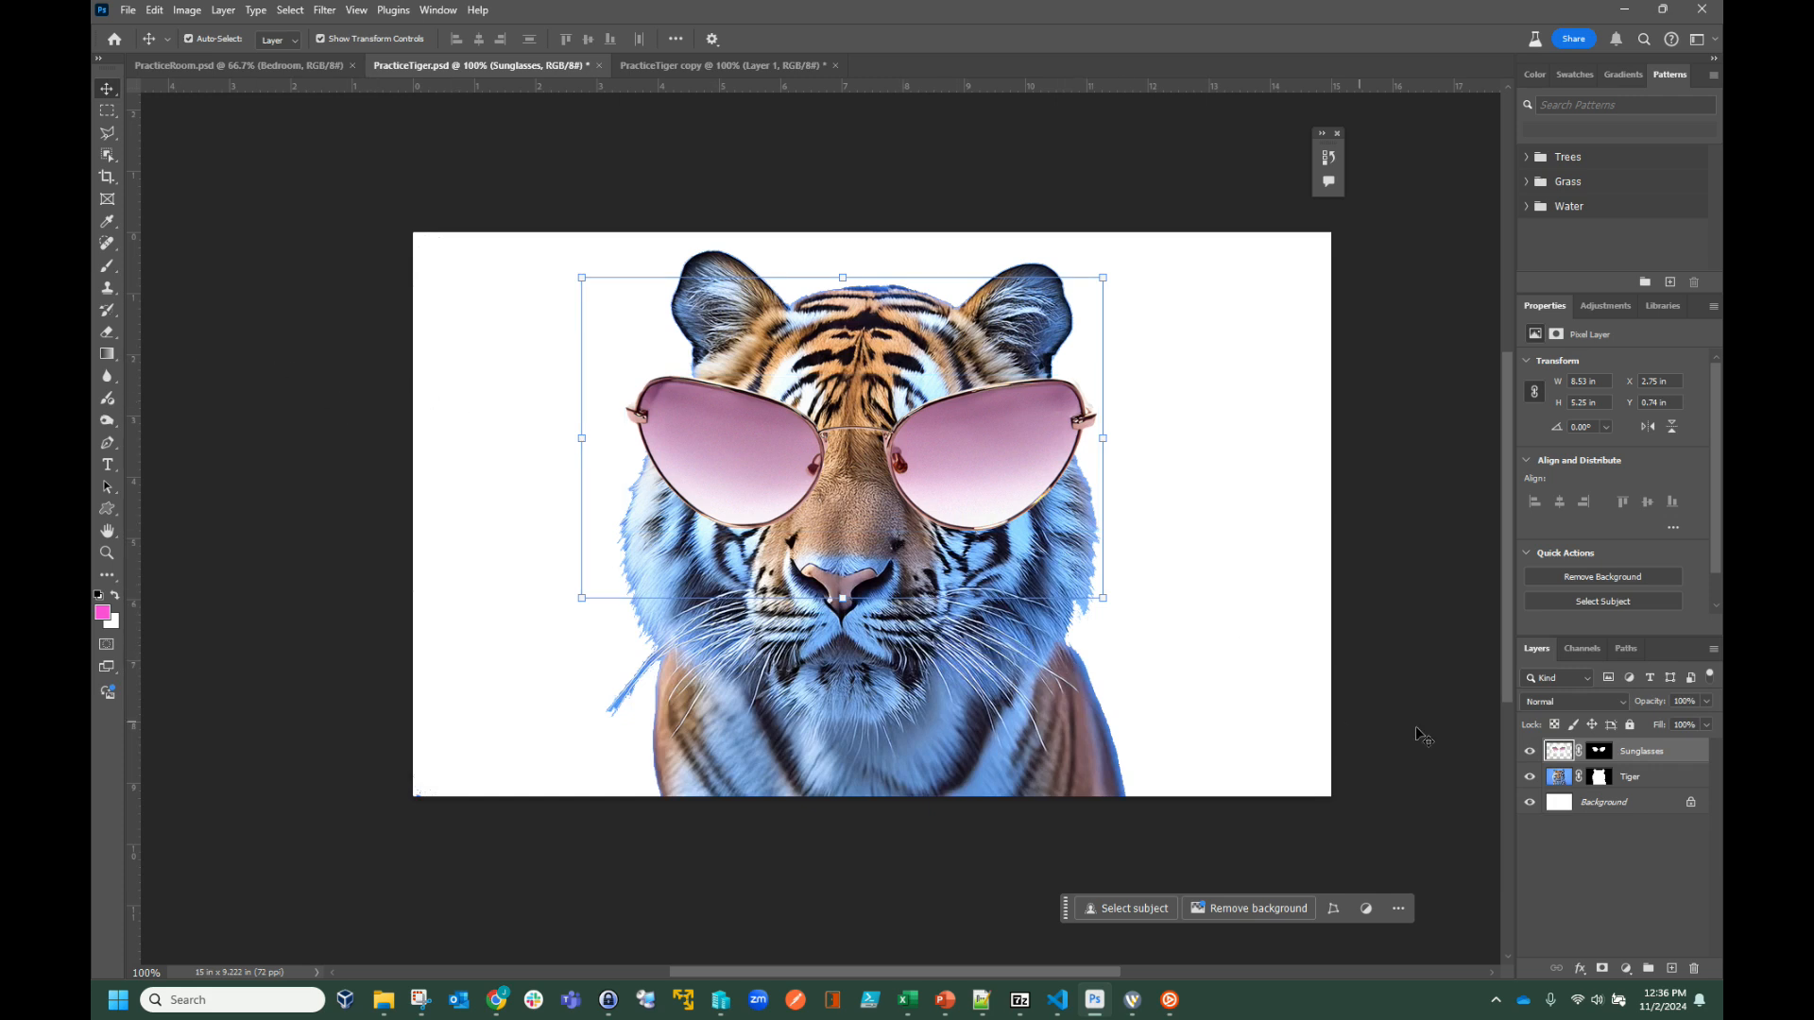
drag(952, 455, 945, 454)
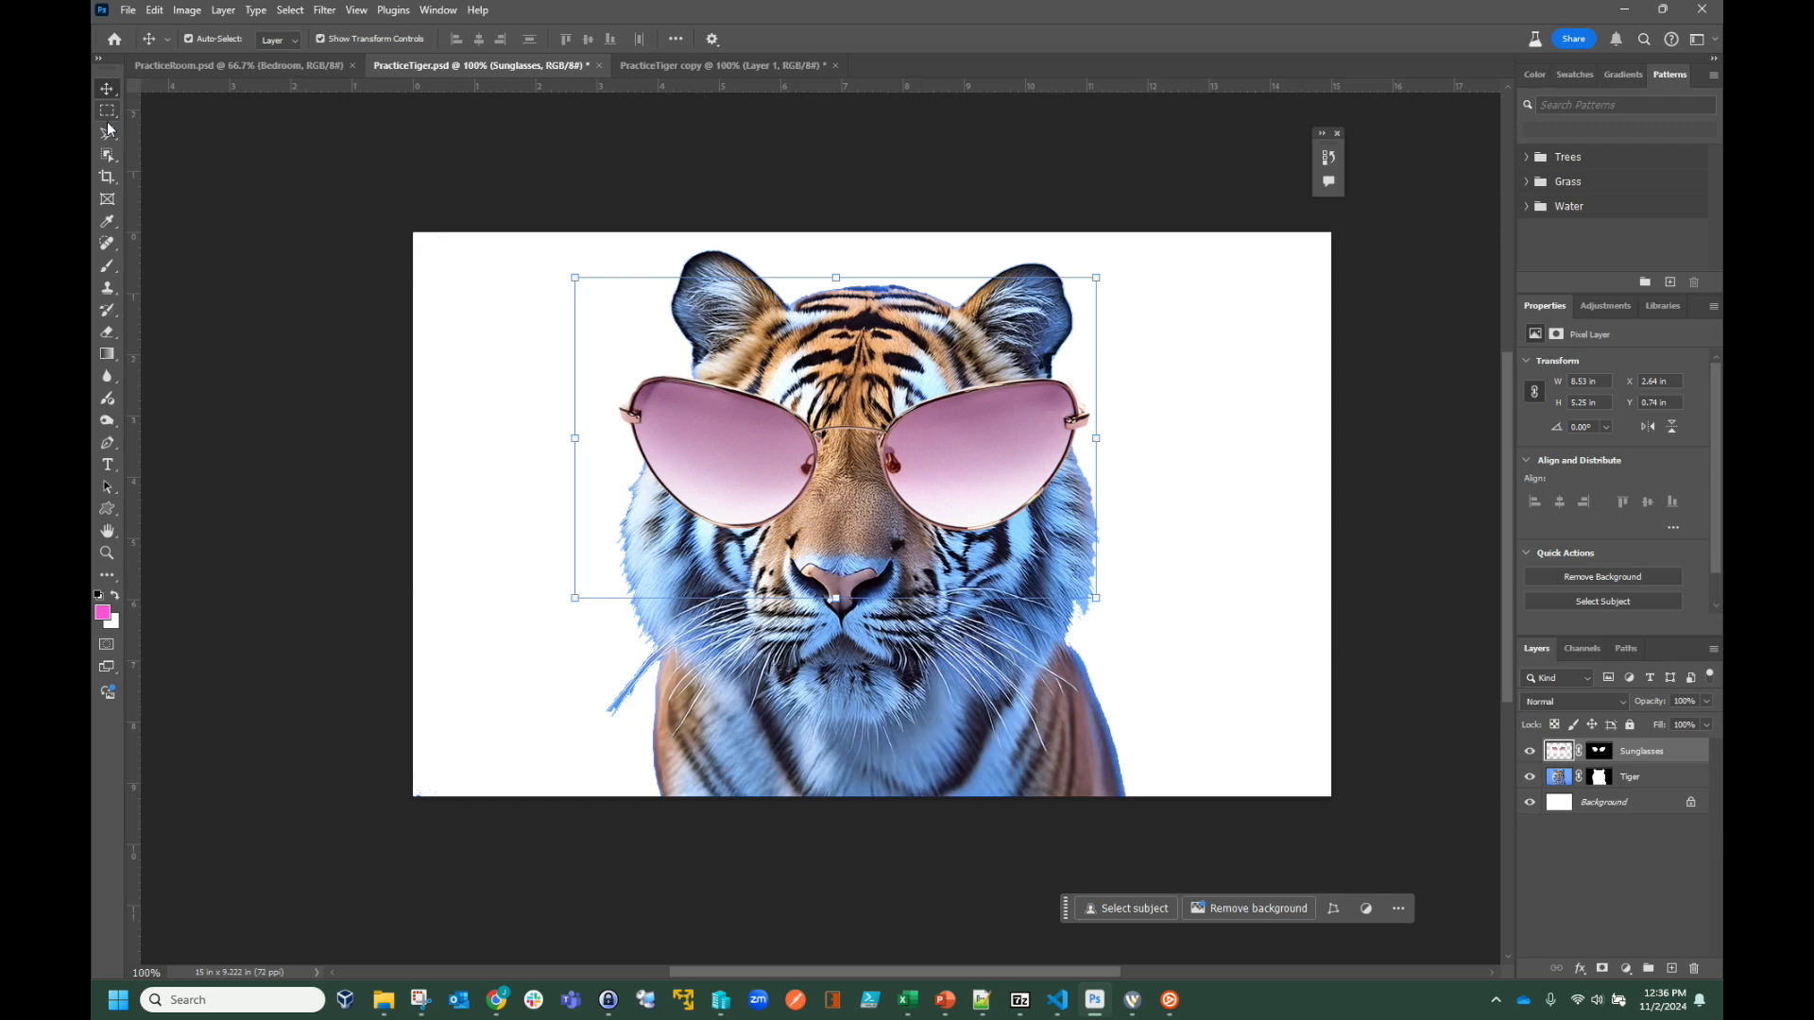
- Try to select the left lens with a single Magic Wand pick at tolerance 15
right_click(111, 158)
click(161, 189)
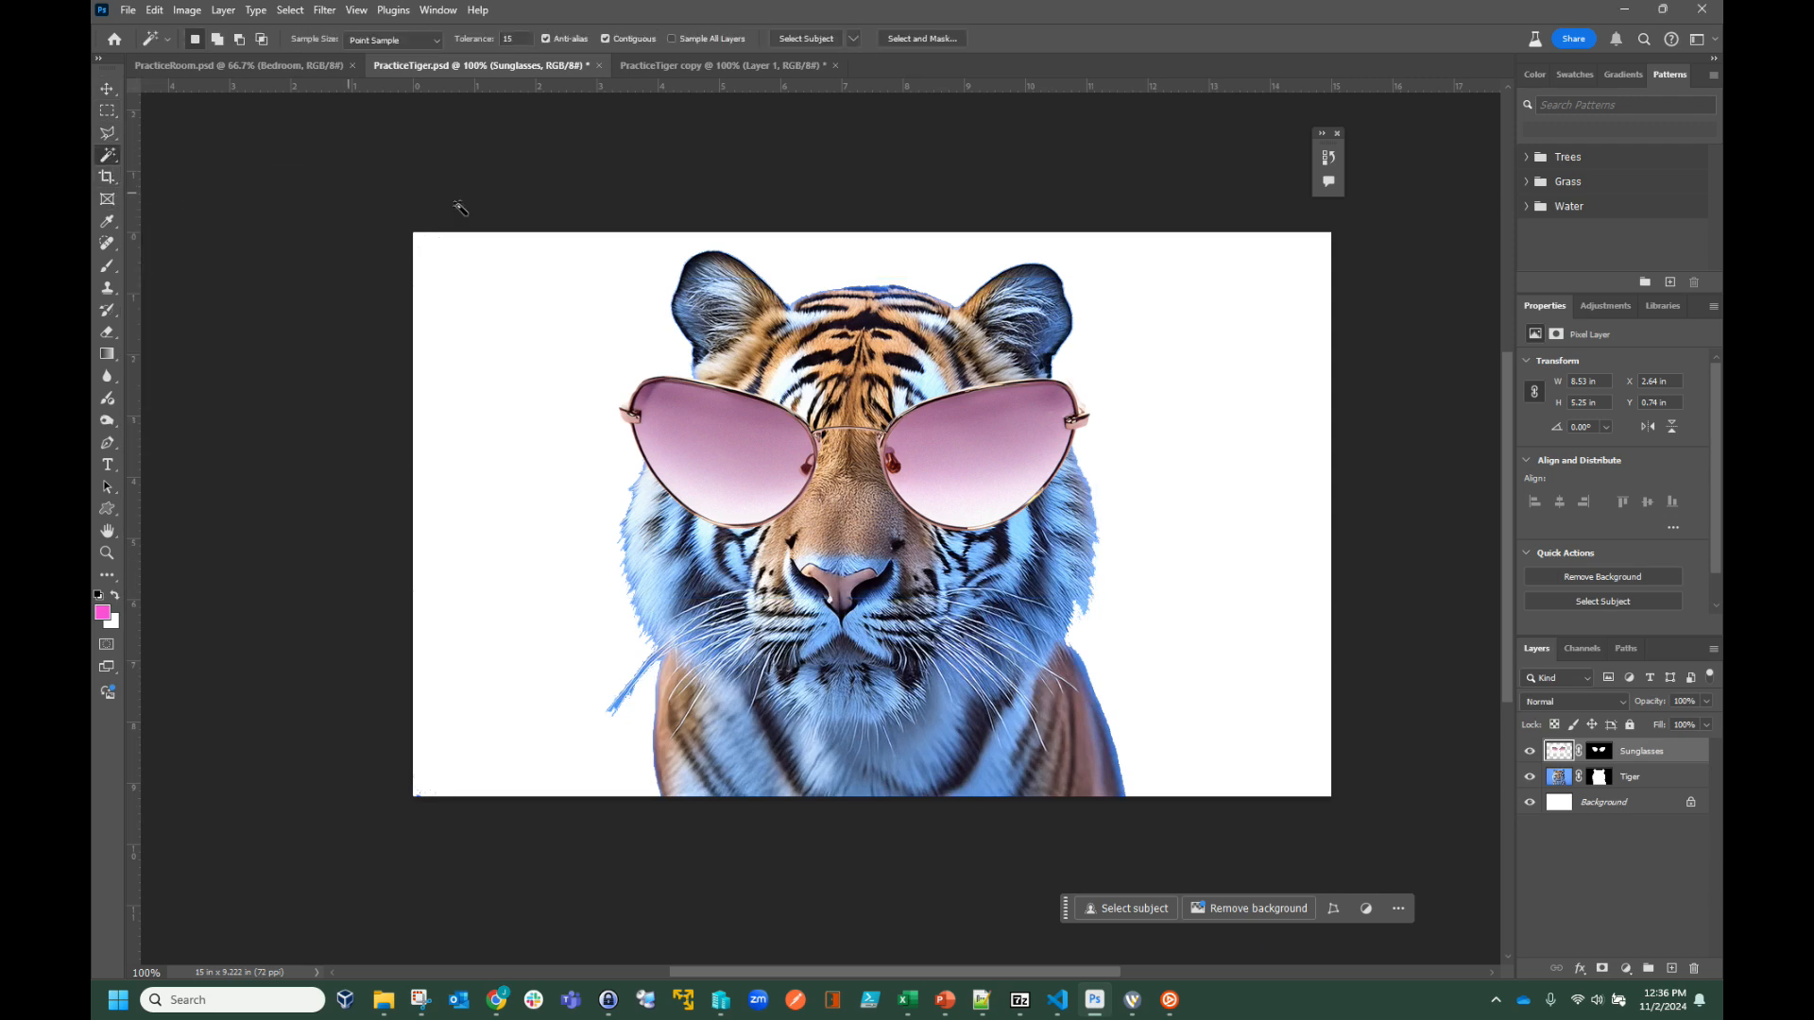
click(728, 432)
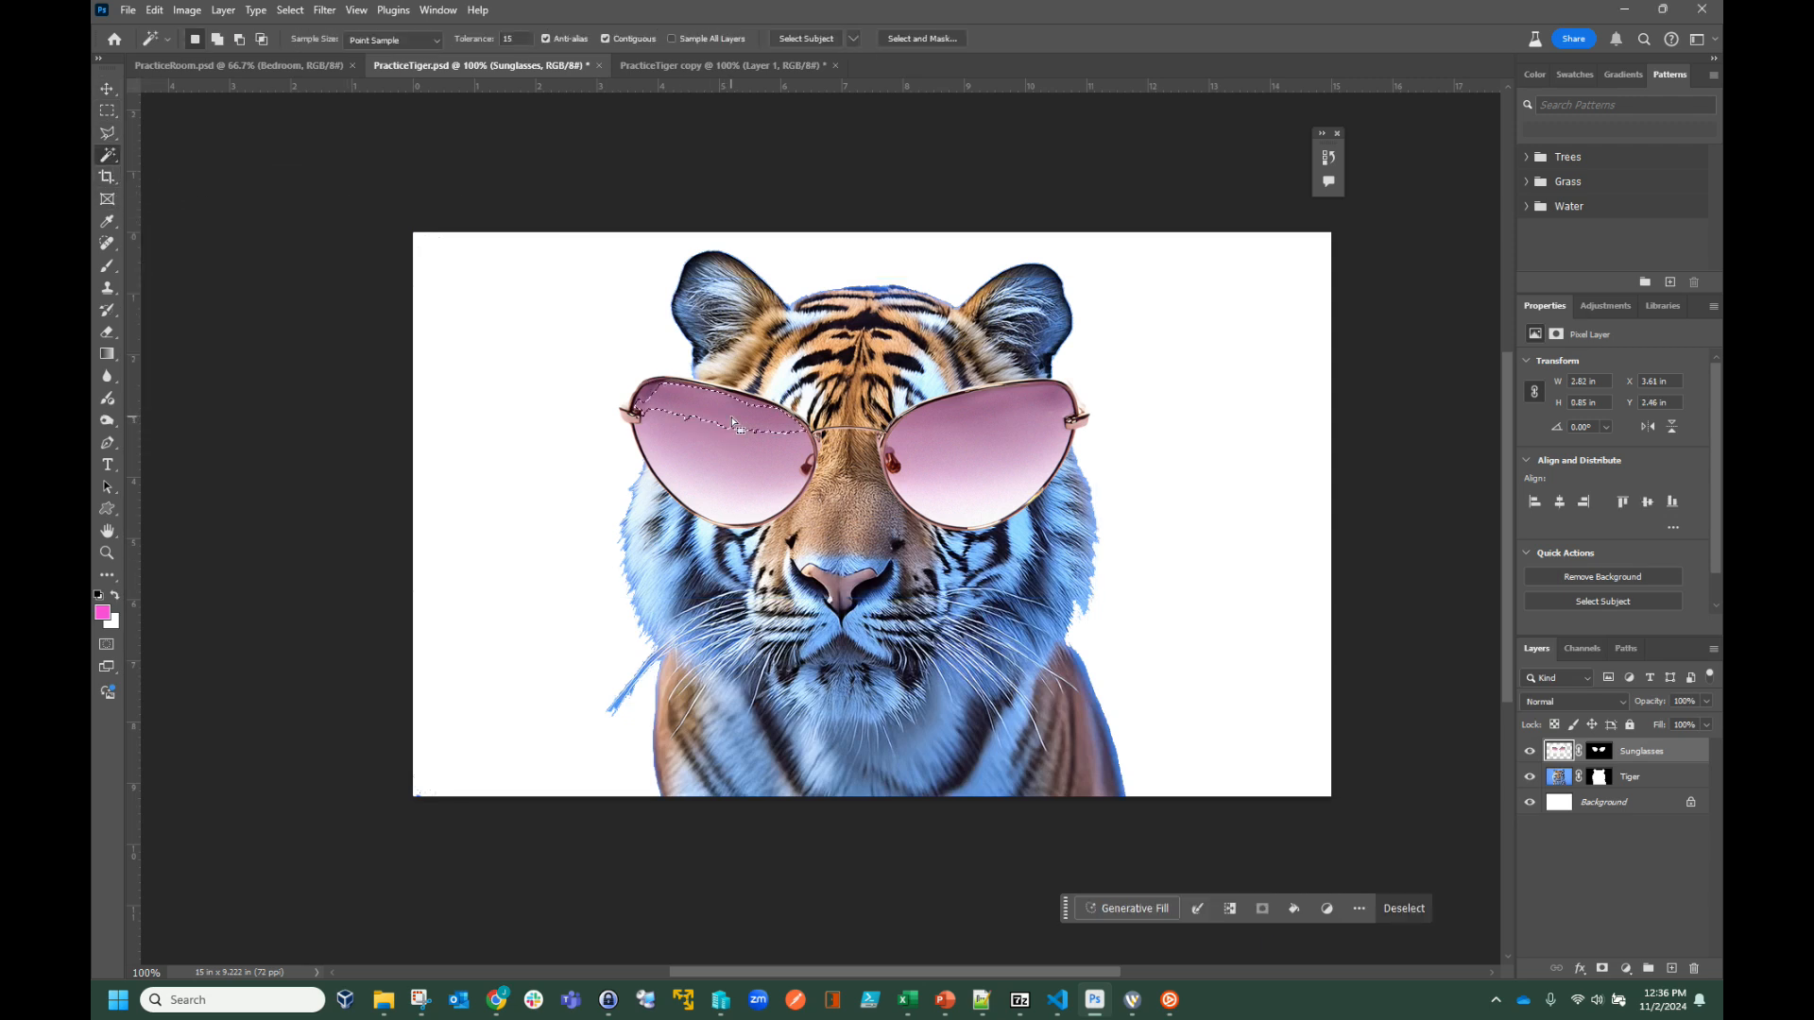
click(111, 557)
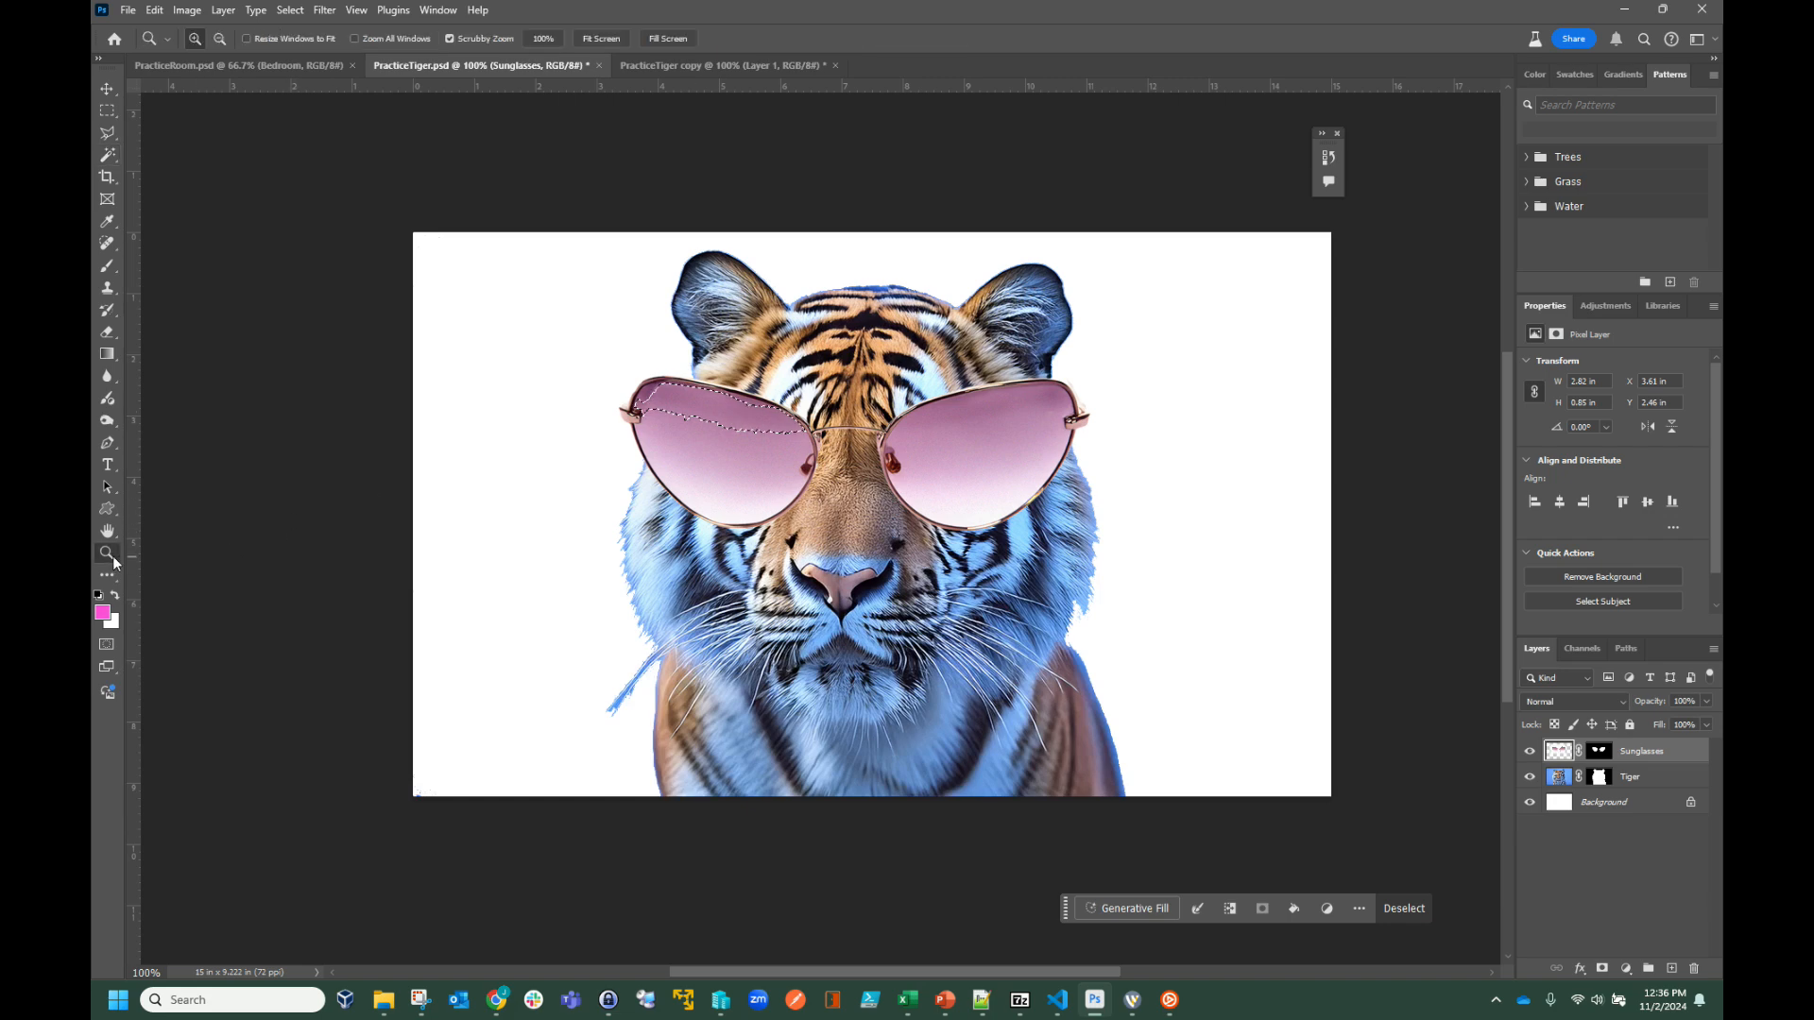
click(735, 471)
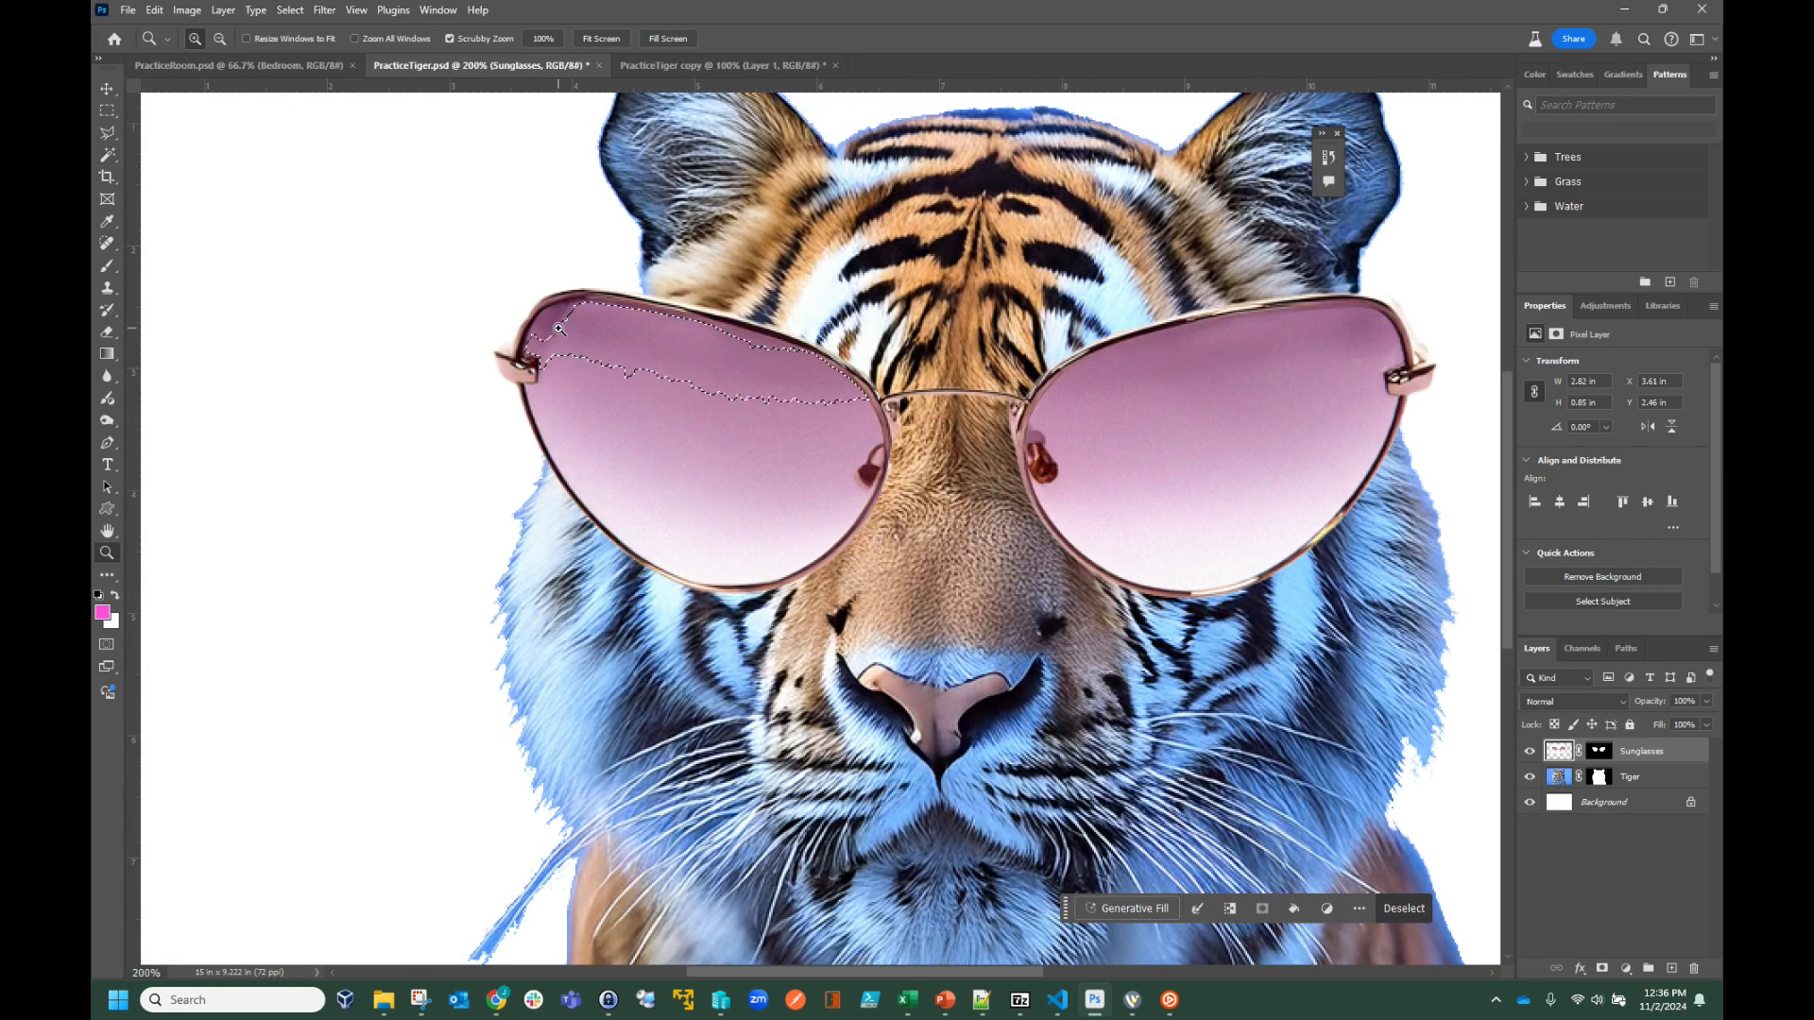
- Build up a Magic Wand selection from adjoining colour bands until it covers the whole left lens
click(107, 155)
click(683, 451)
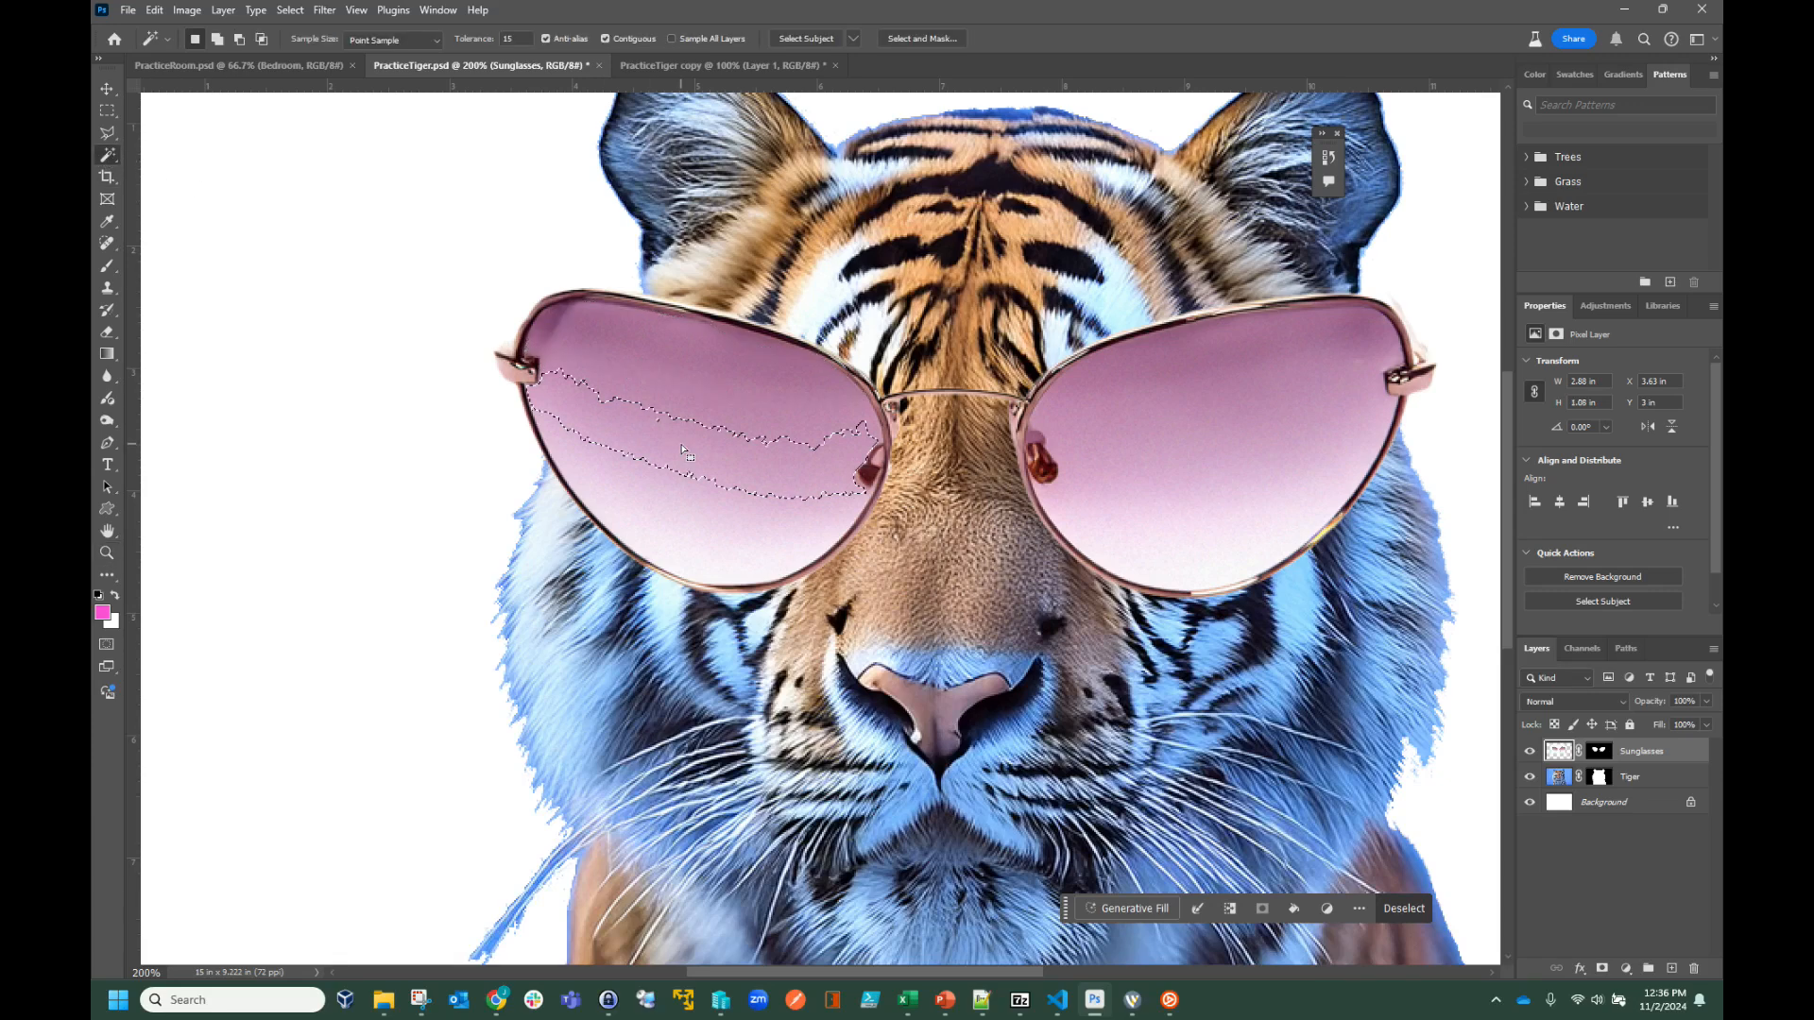
shift+click(696, 406)
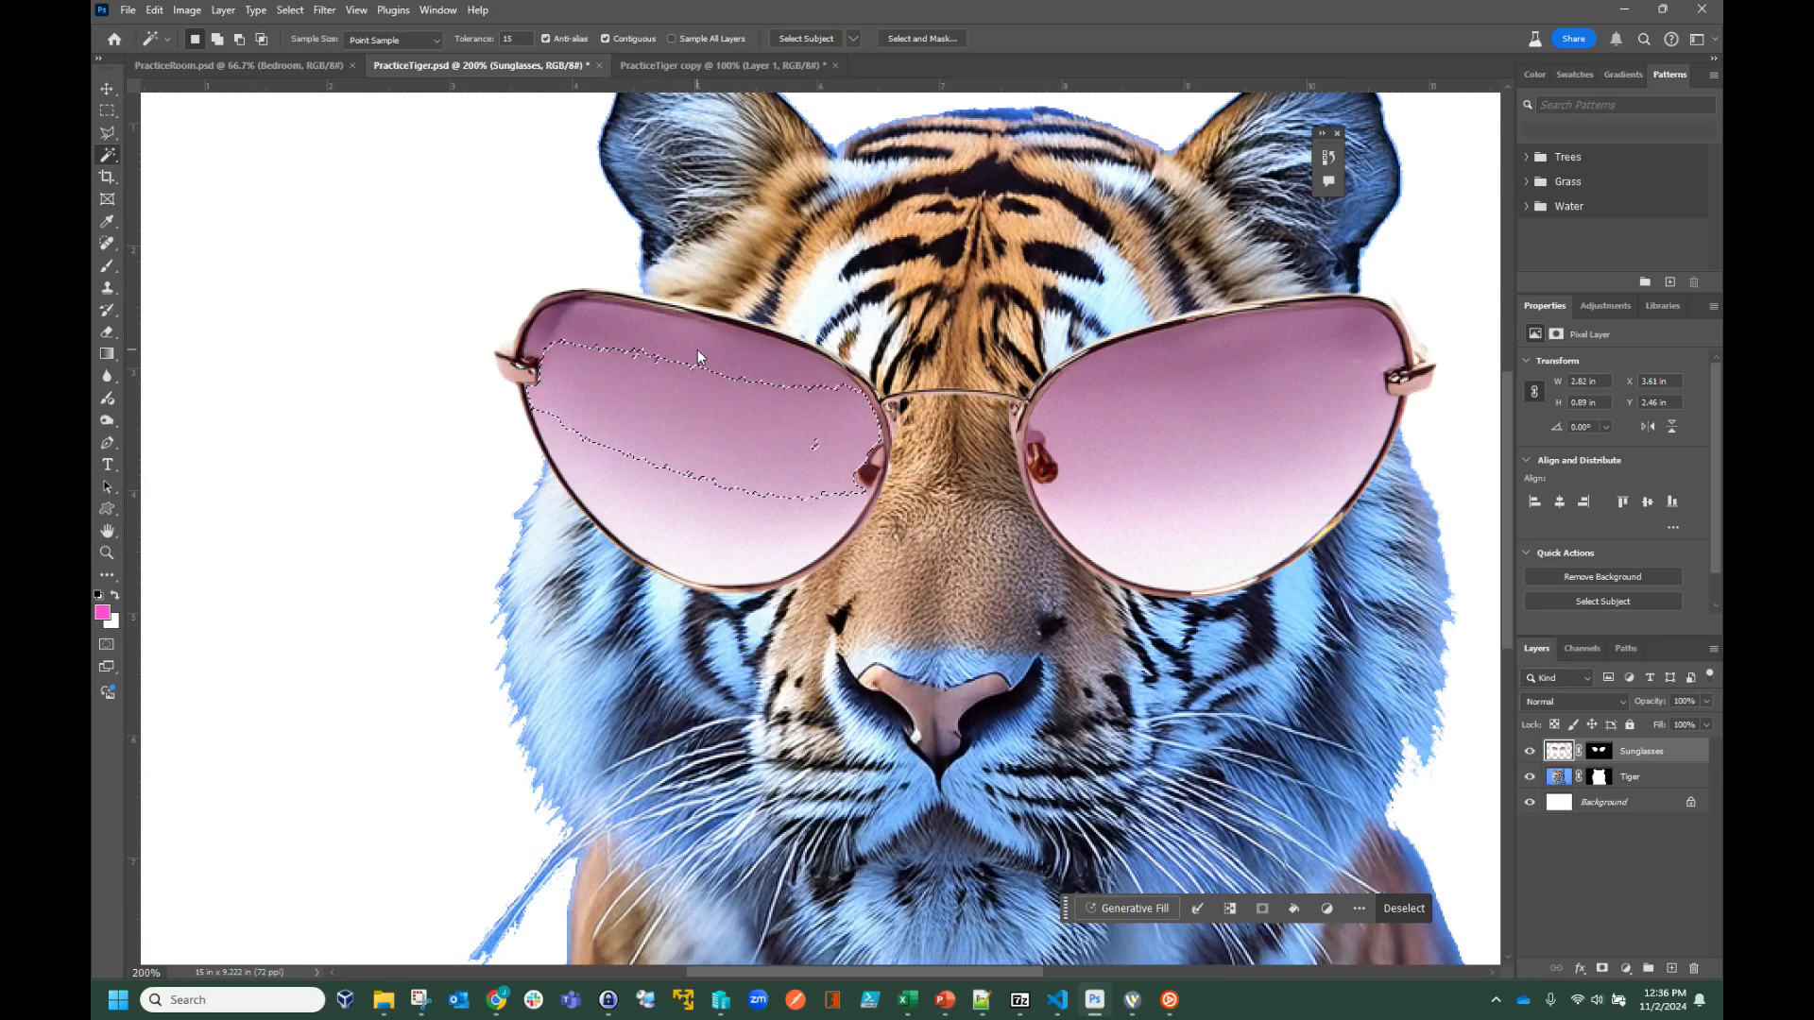
click(698, 515)
click(700, 518)
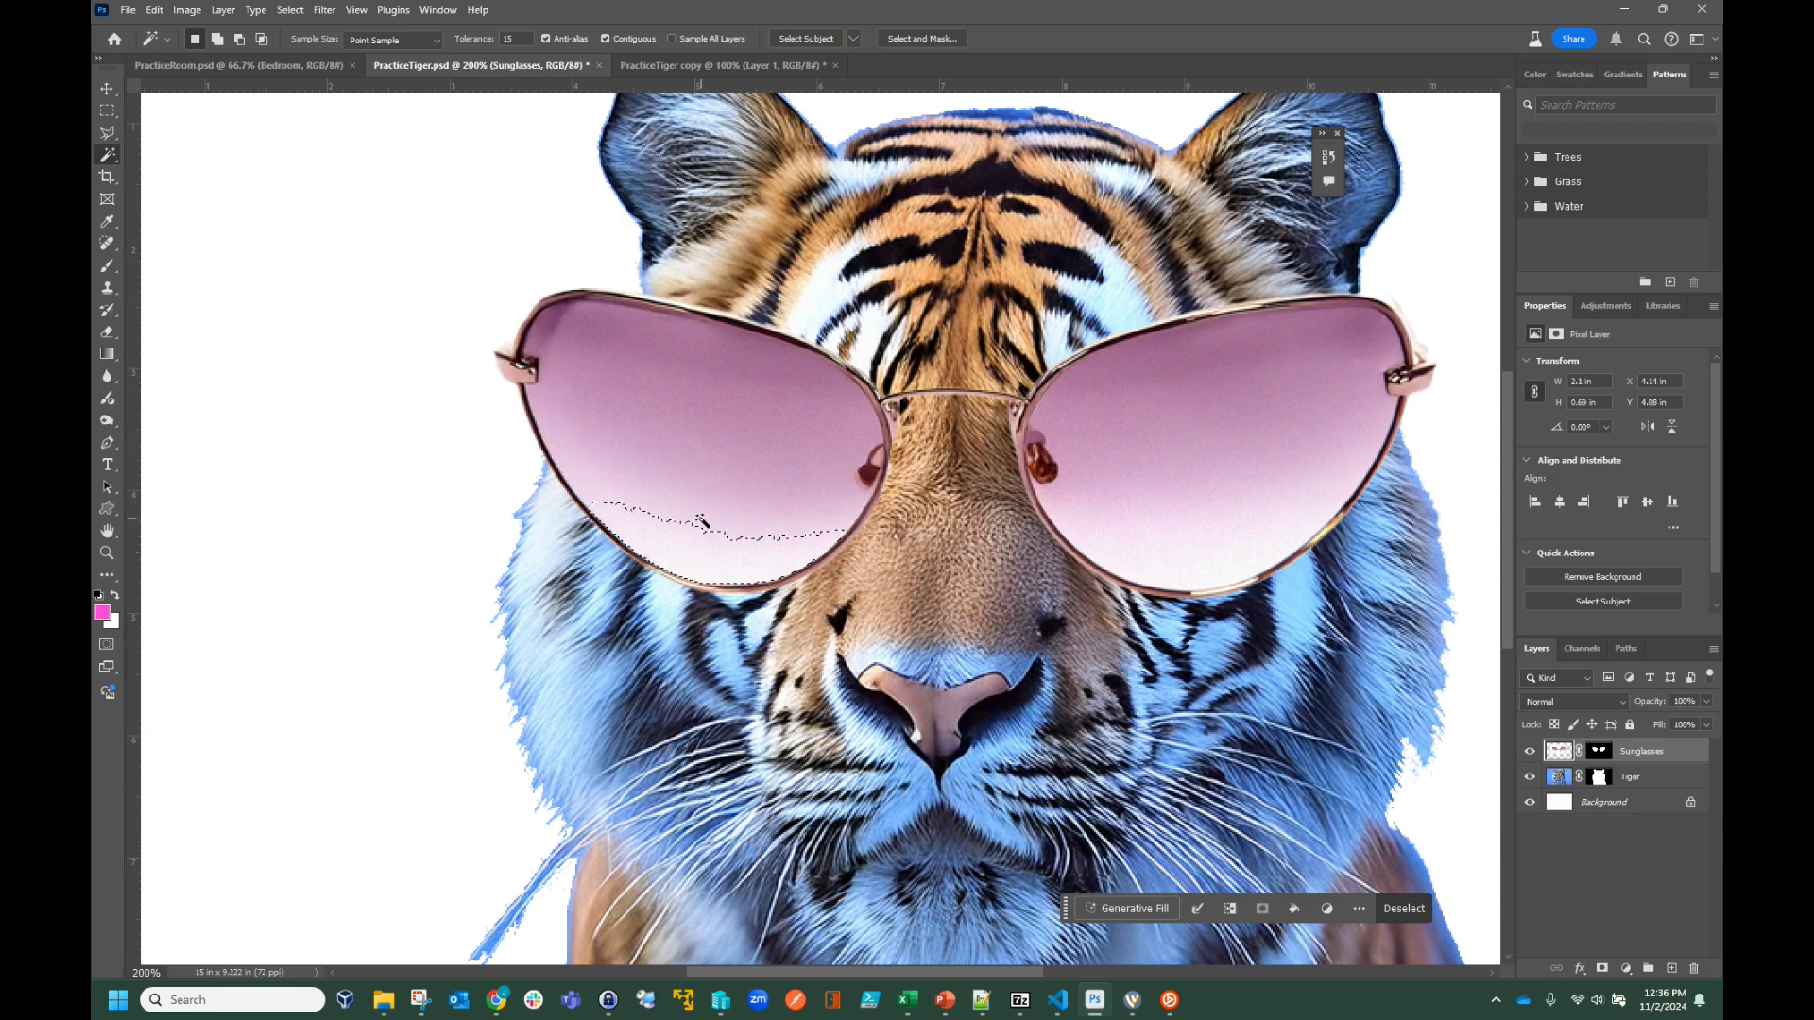
shift+click(705, 522)
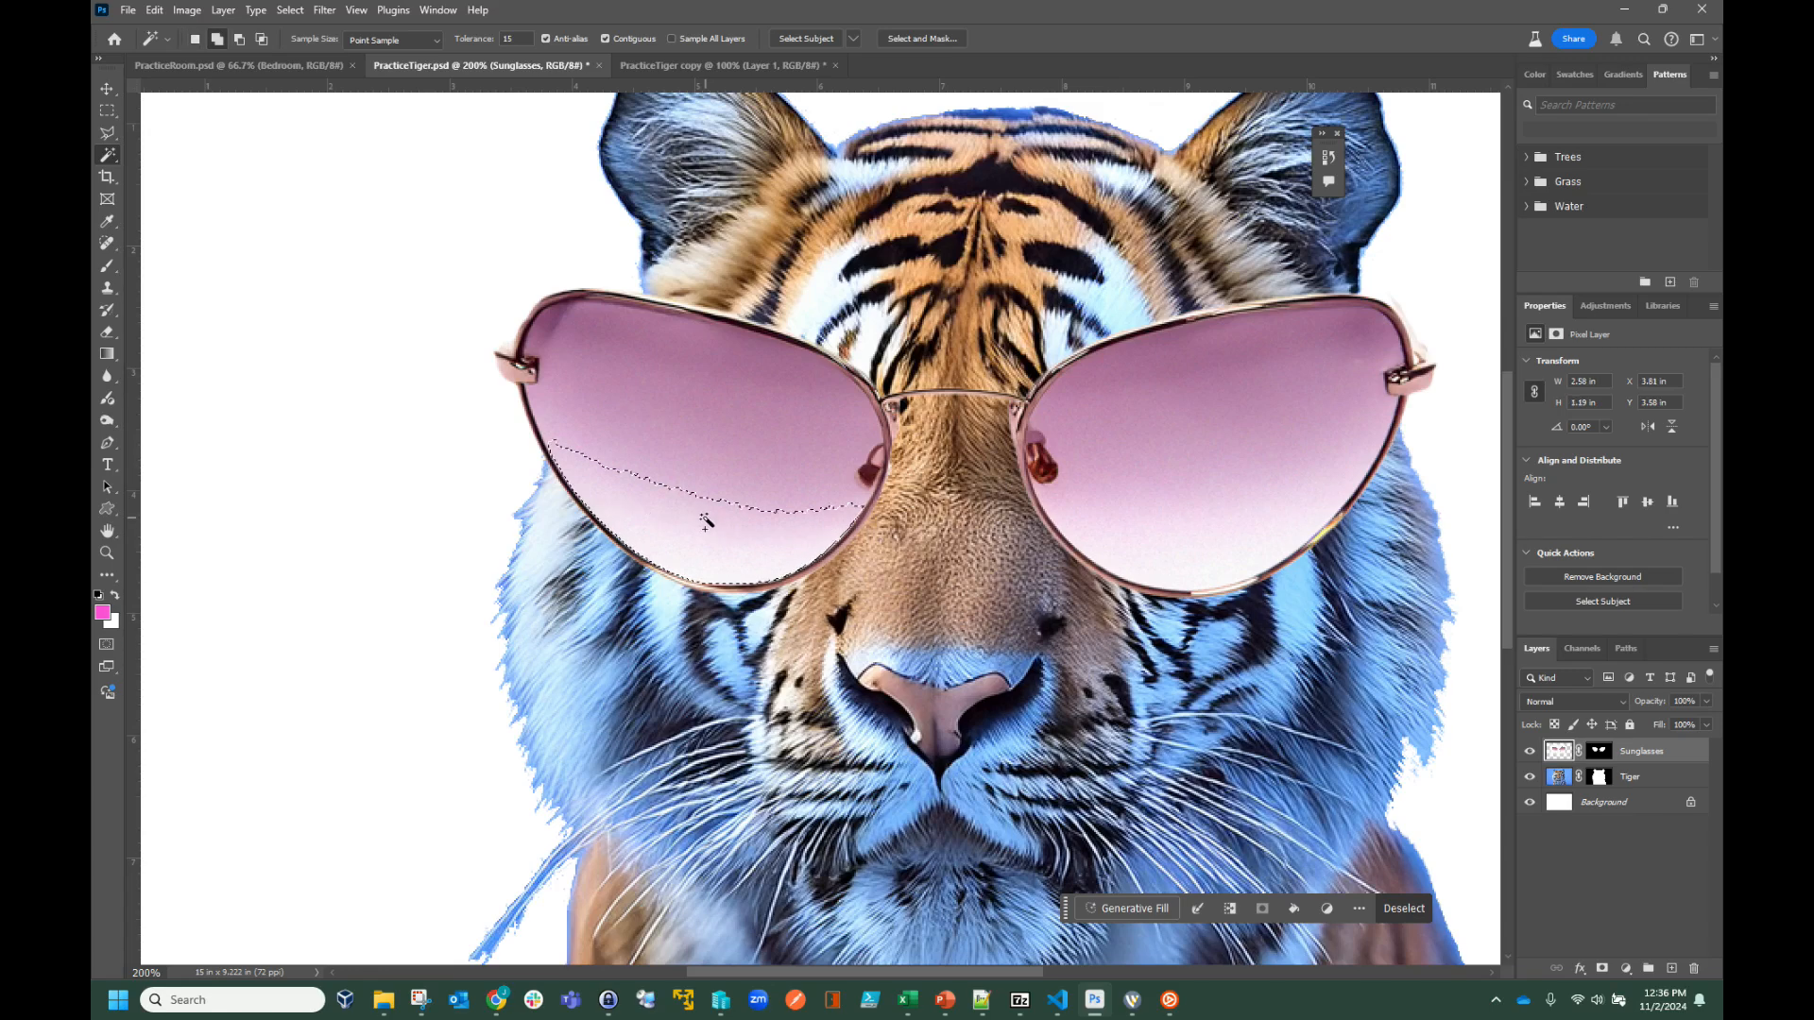
click(741, 422)
click(592, 324)
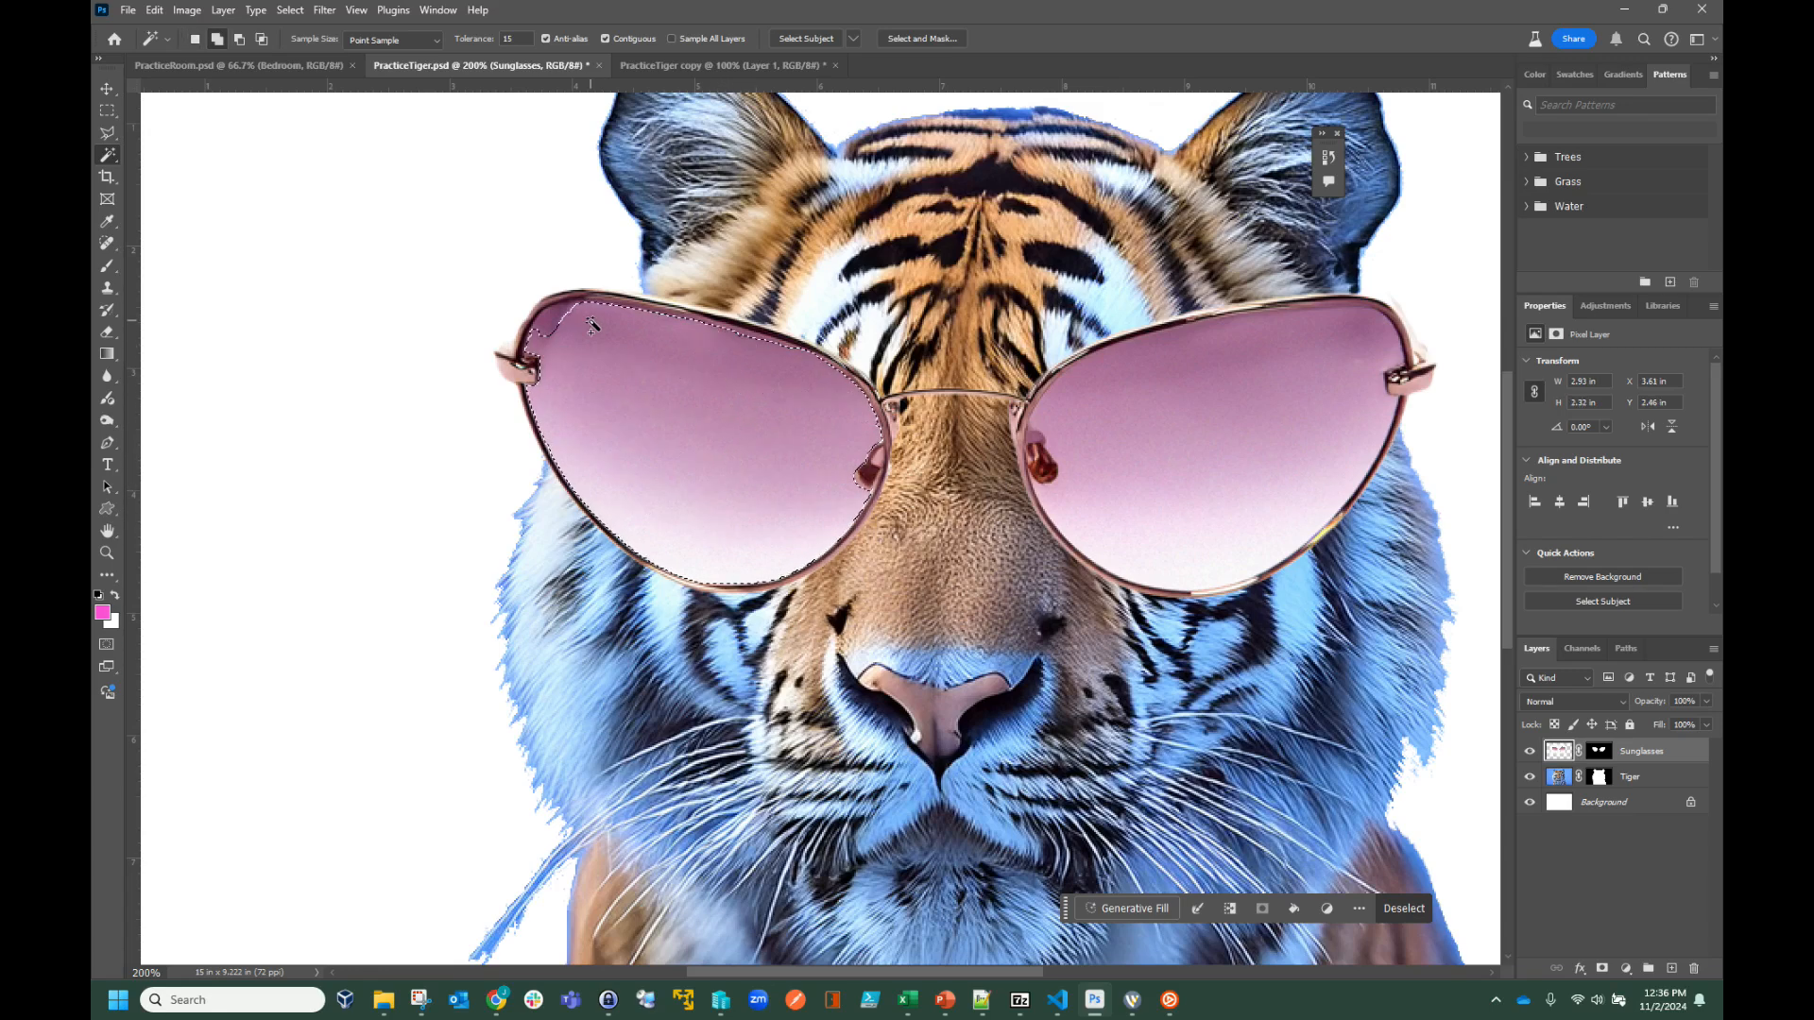
click(557, 318)
- Add all colour bands of the right lens to the Magic Wand selection
click(1126, 456)
click(1116, 439)
click(1168, 382)
click(1187, 344)
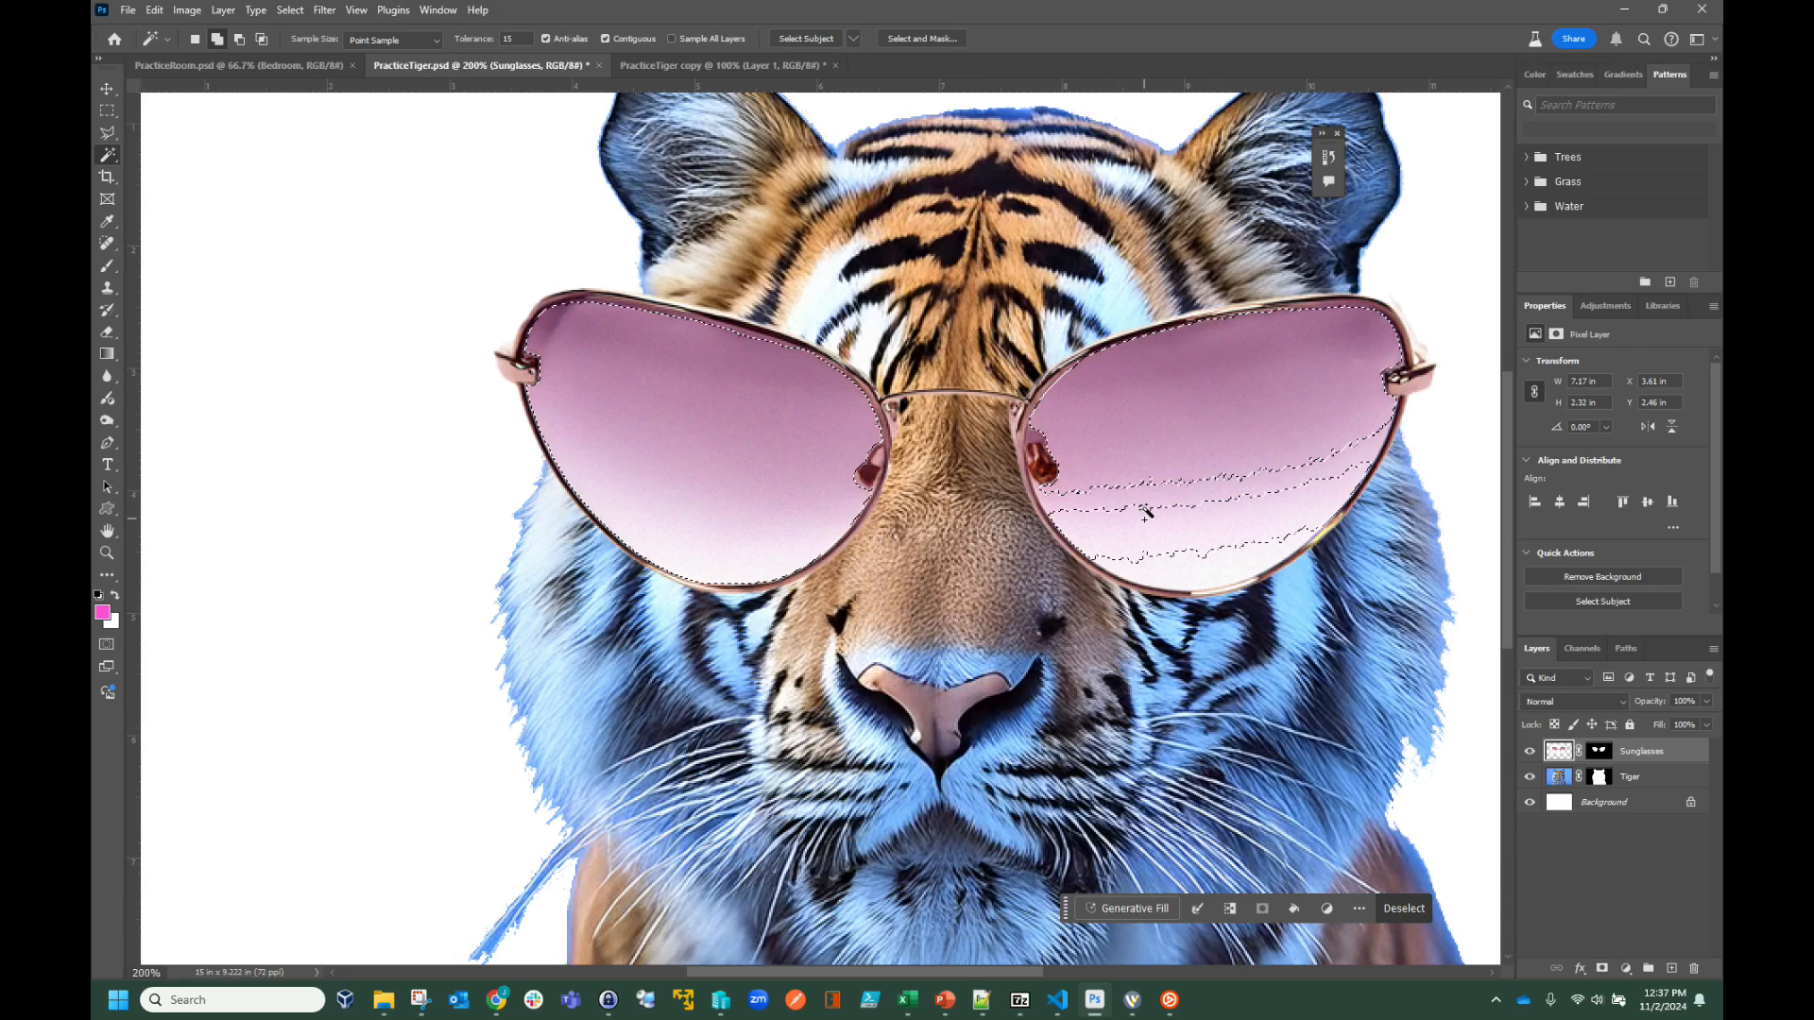
click(1126, 495)
shift+click(1200, 565)
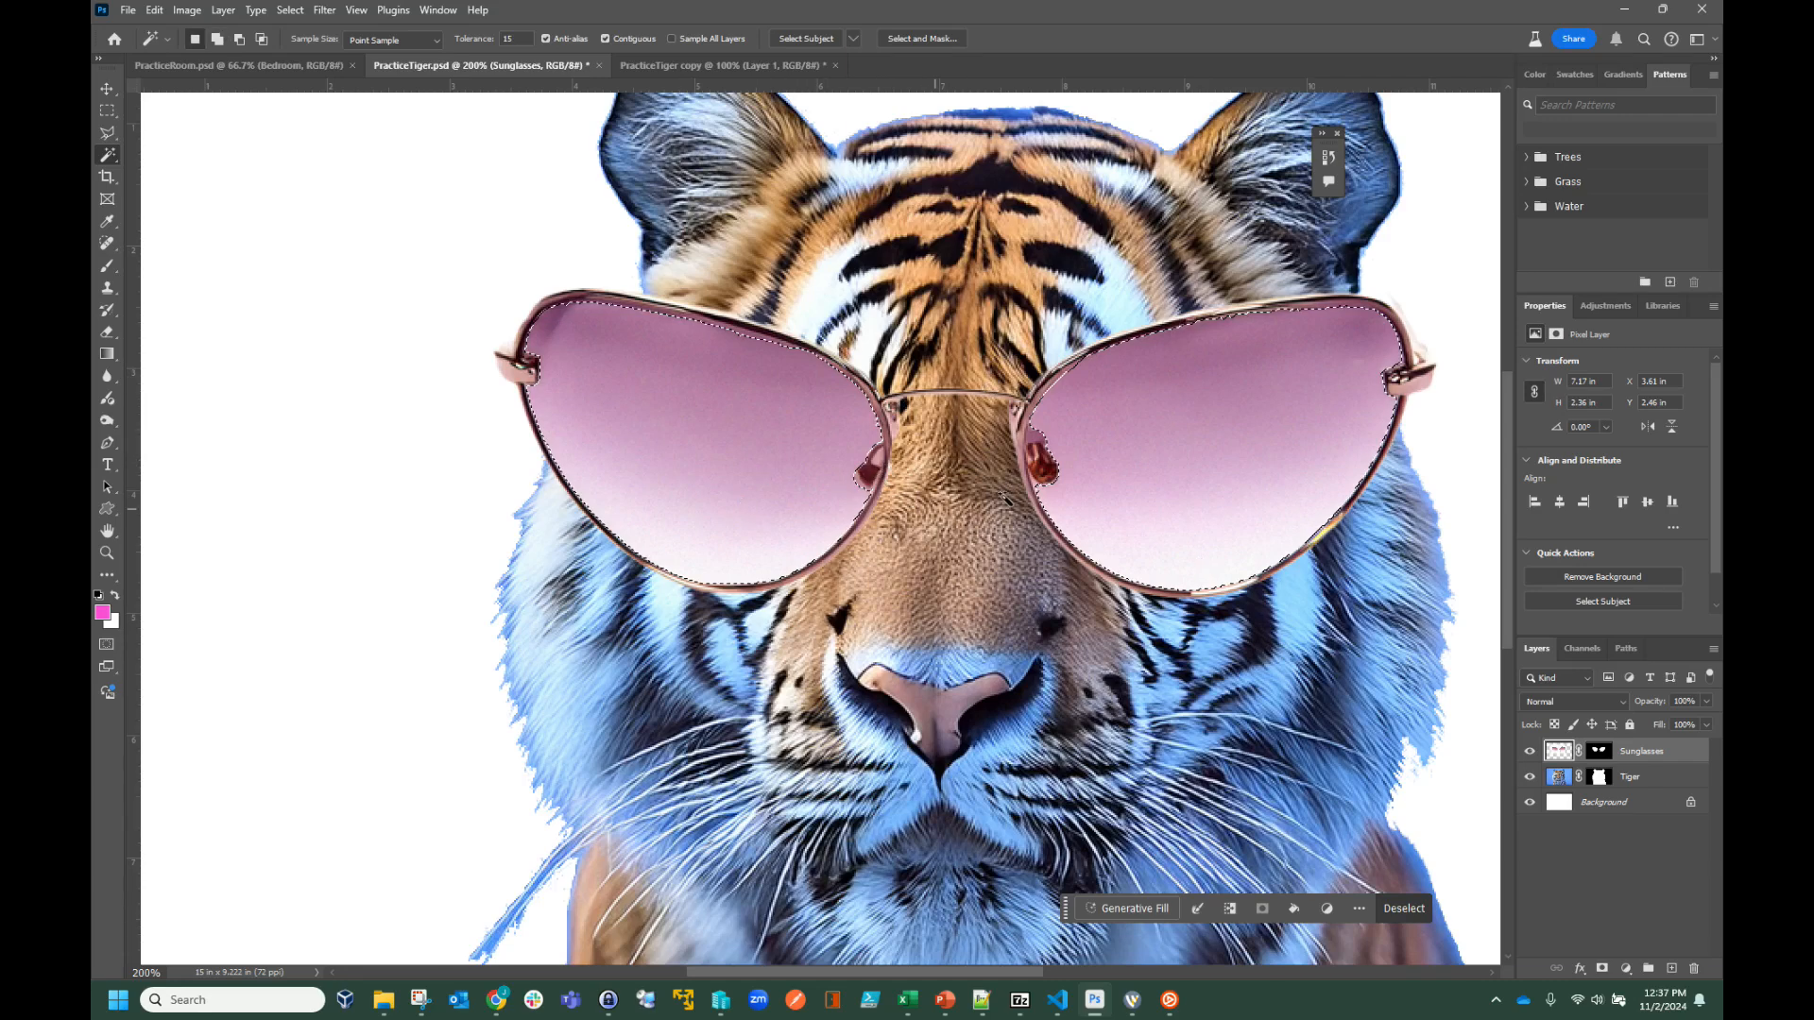
key(shift)
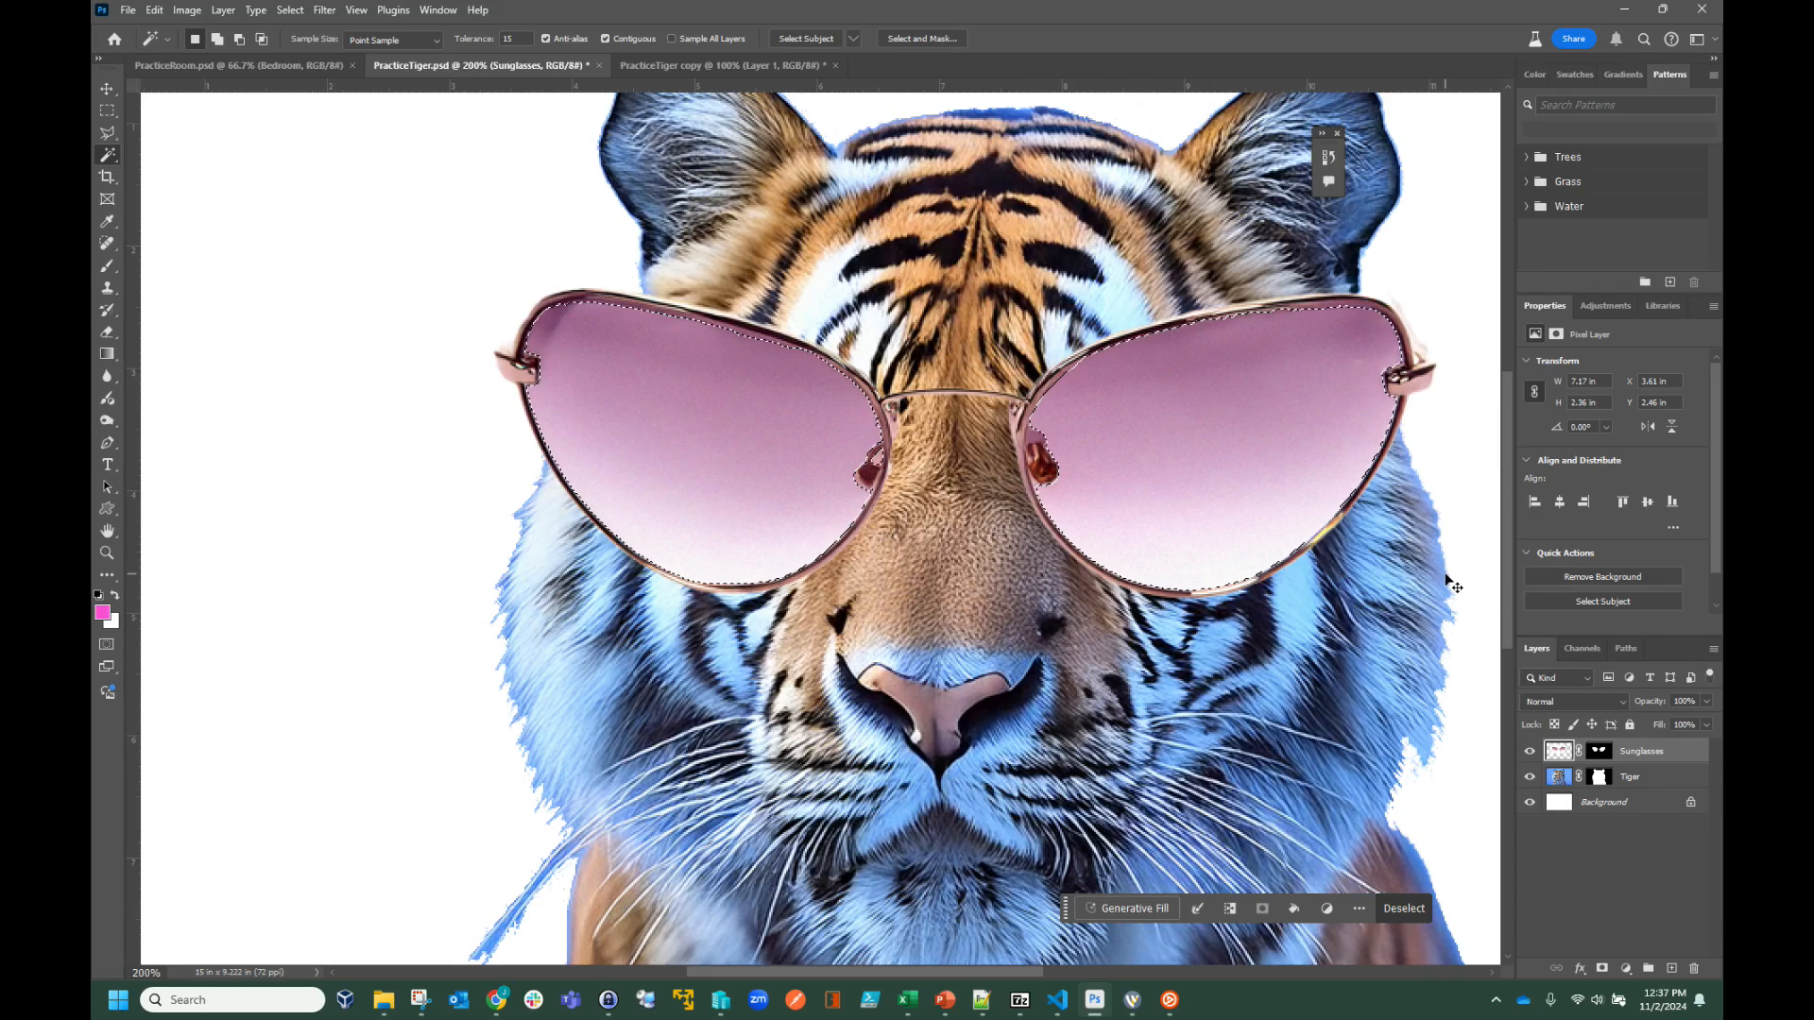
- Cut the selected lenses onto a new layer, check it by toggling its visibility, and lower its opacity to 85%
key(ctrl+j)
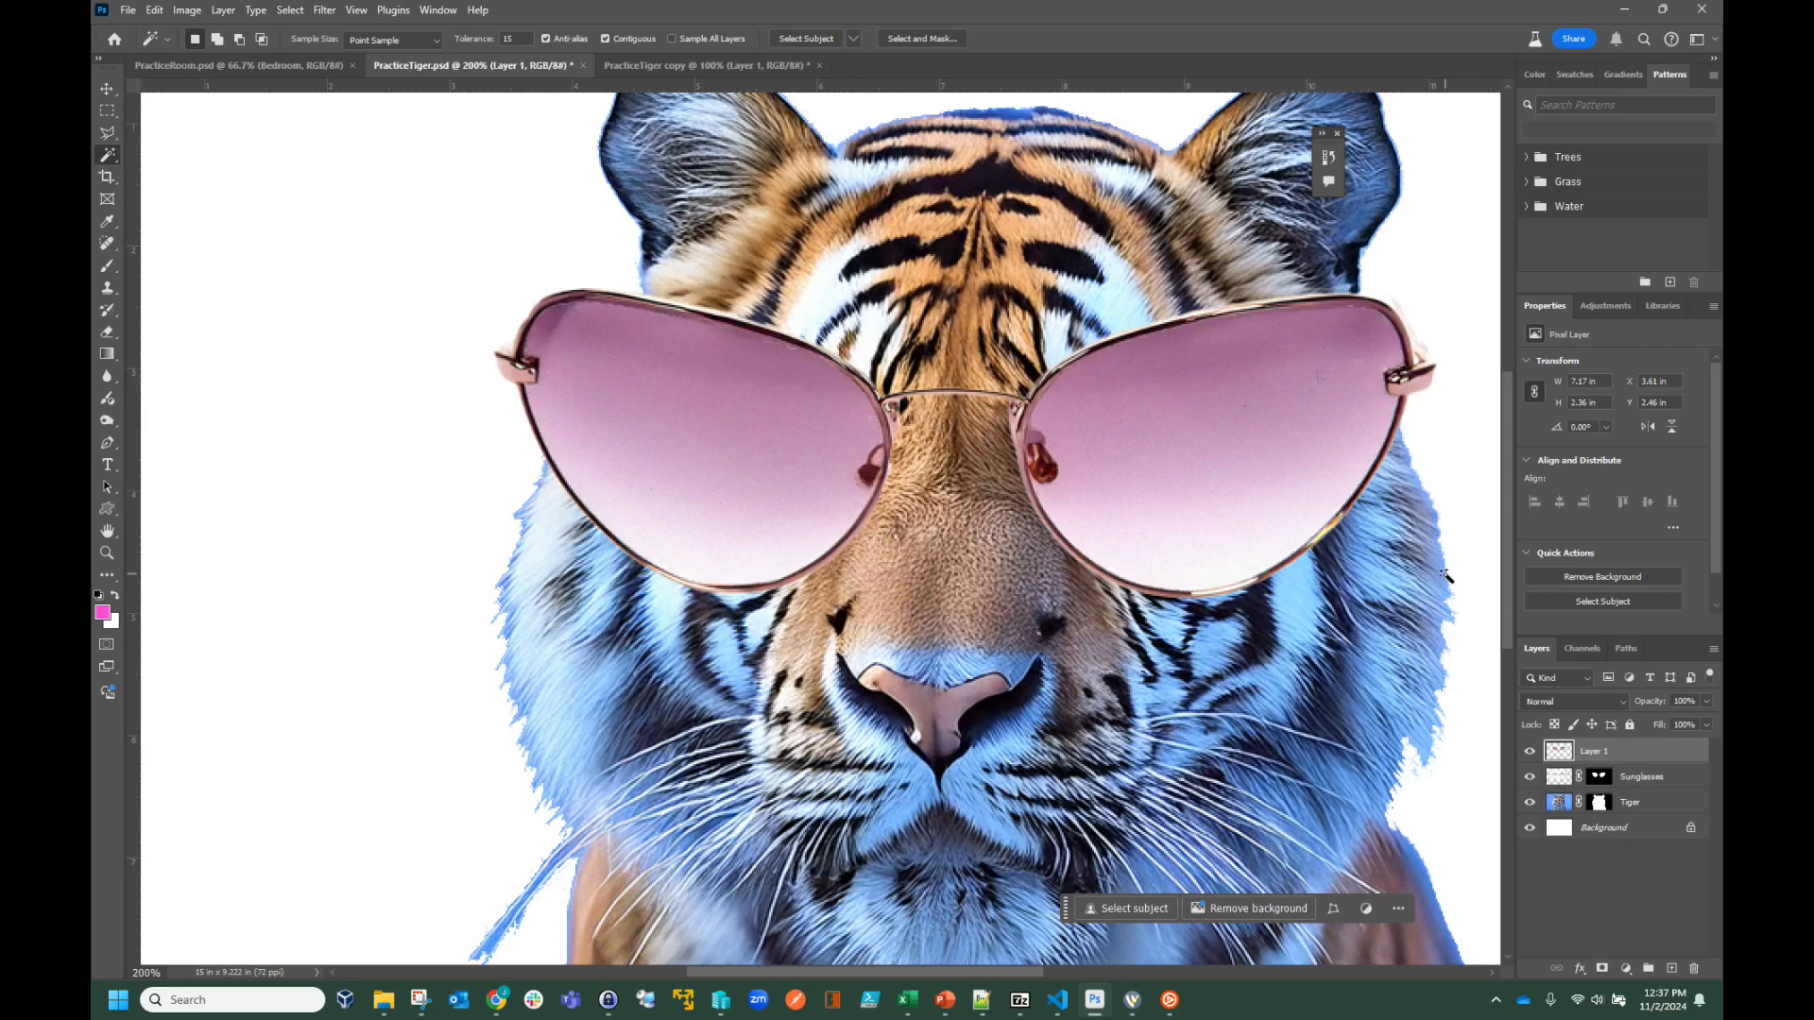
click(1530, 751)
click(1530, 751)
click(1531, 752)
click(1530, 751)
click(1531, 751)
click(1531, 751)
click(1530, 751)
click(1531, 751)
click(1706, 702)
mouse_move(1682, 719)
mouse_down()
mouse_move(1652, 726)
mouse_move(1691, 720)
mouse_up()
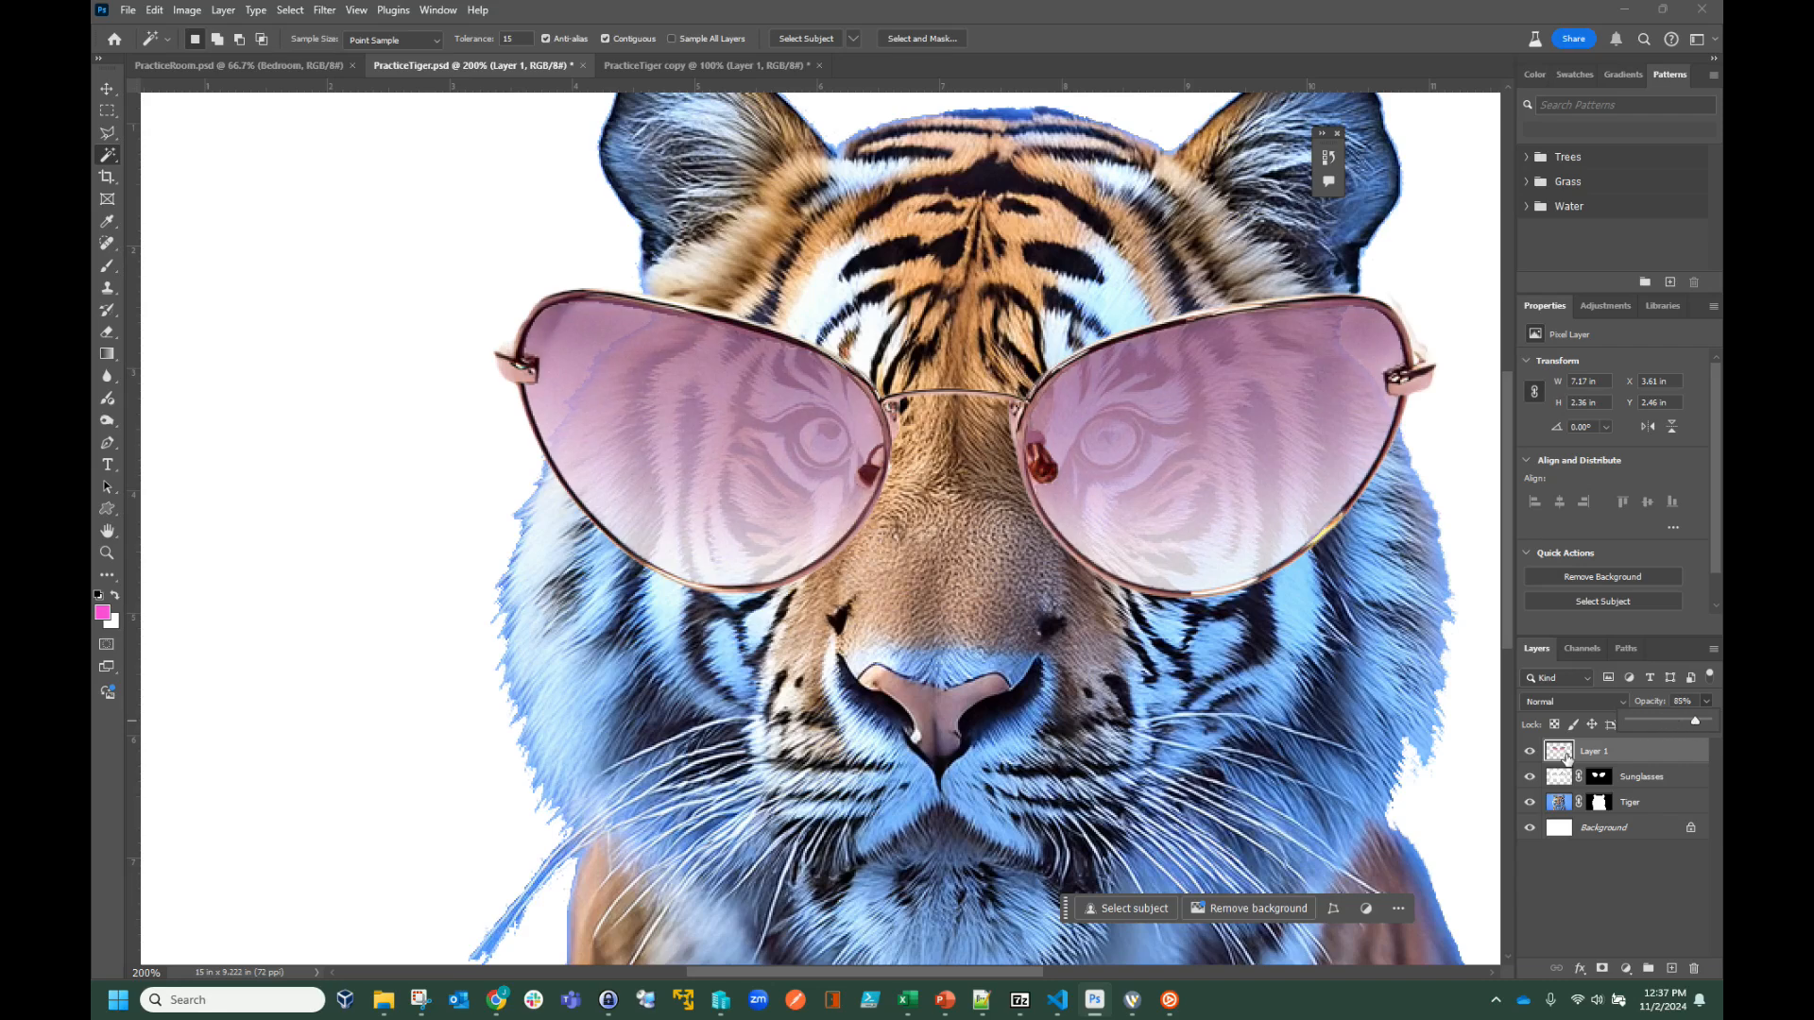
- Examine the tiger's eyes through the translucent lenses, both close up and with the whole image in view
drag(1437, 723, 1222, 709)
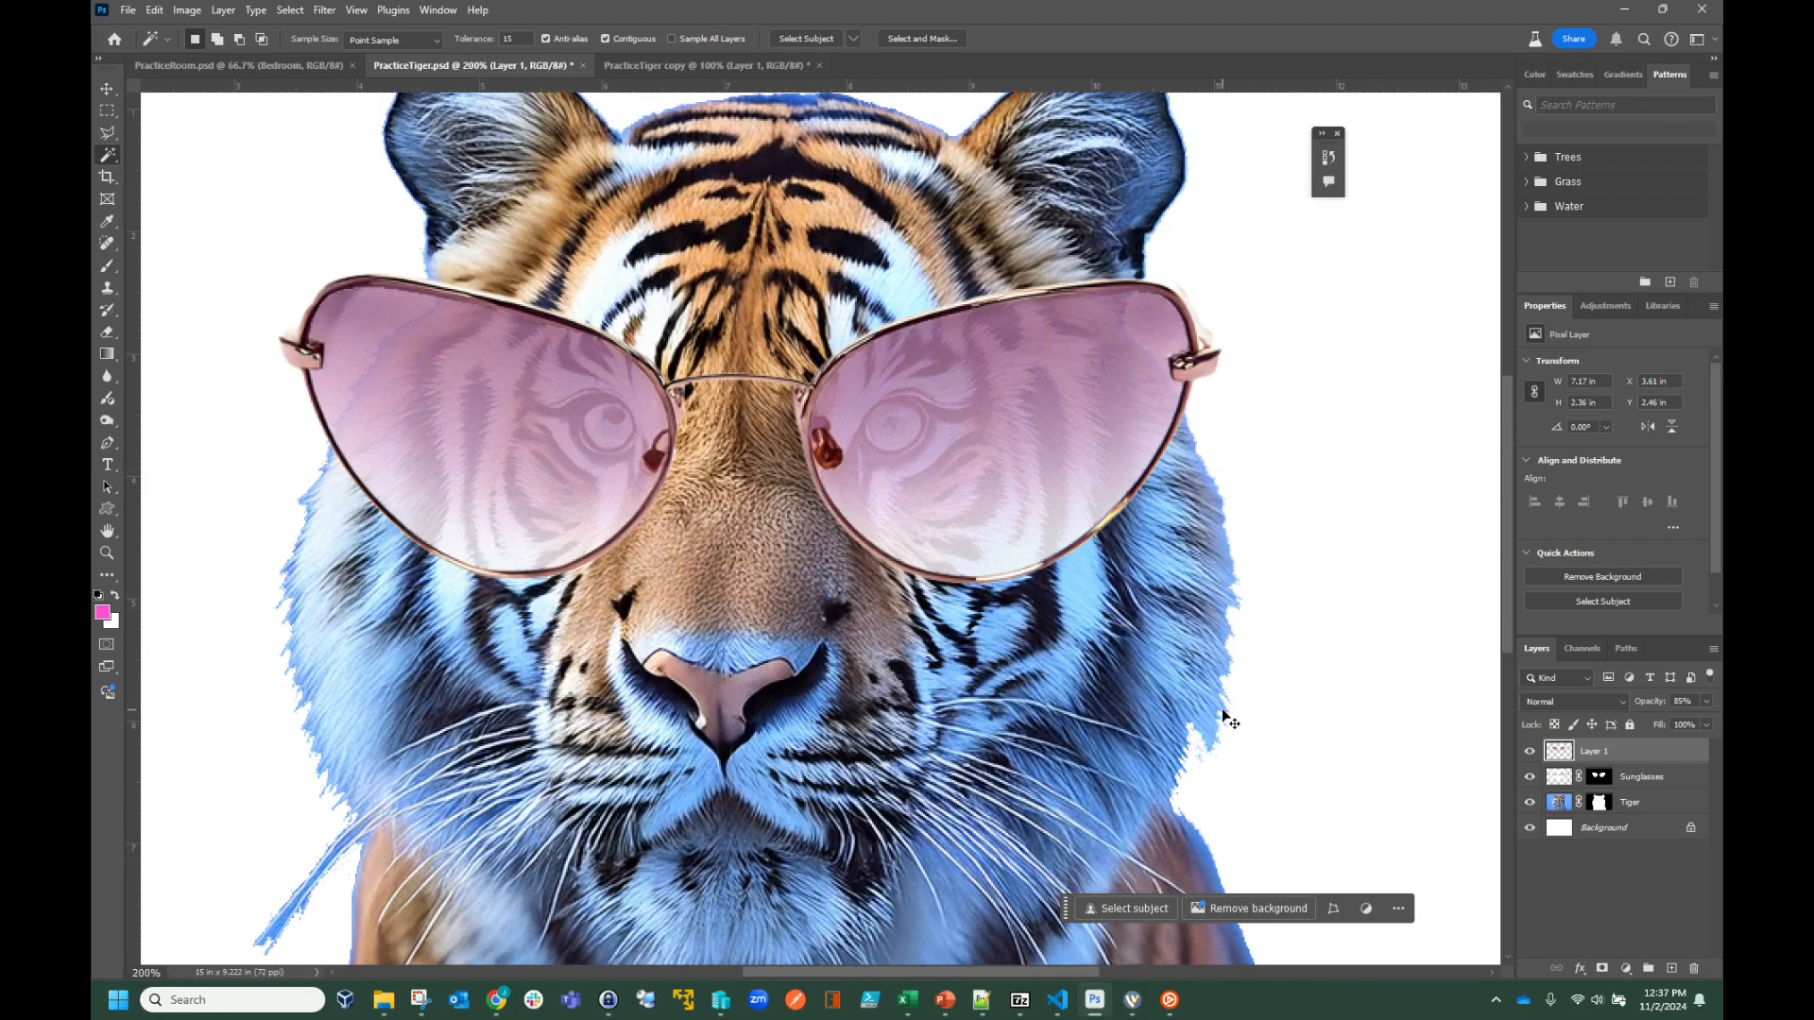
key(ctrl+minus)
key(ctrl+minus)
key(ctrl+plus)
key(ctrl+plus)
key(ctrl+minus)
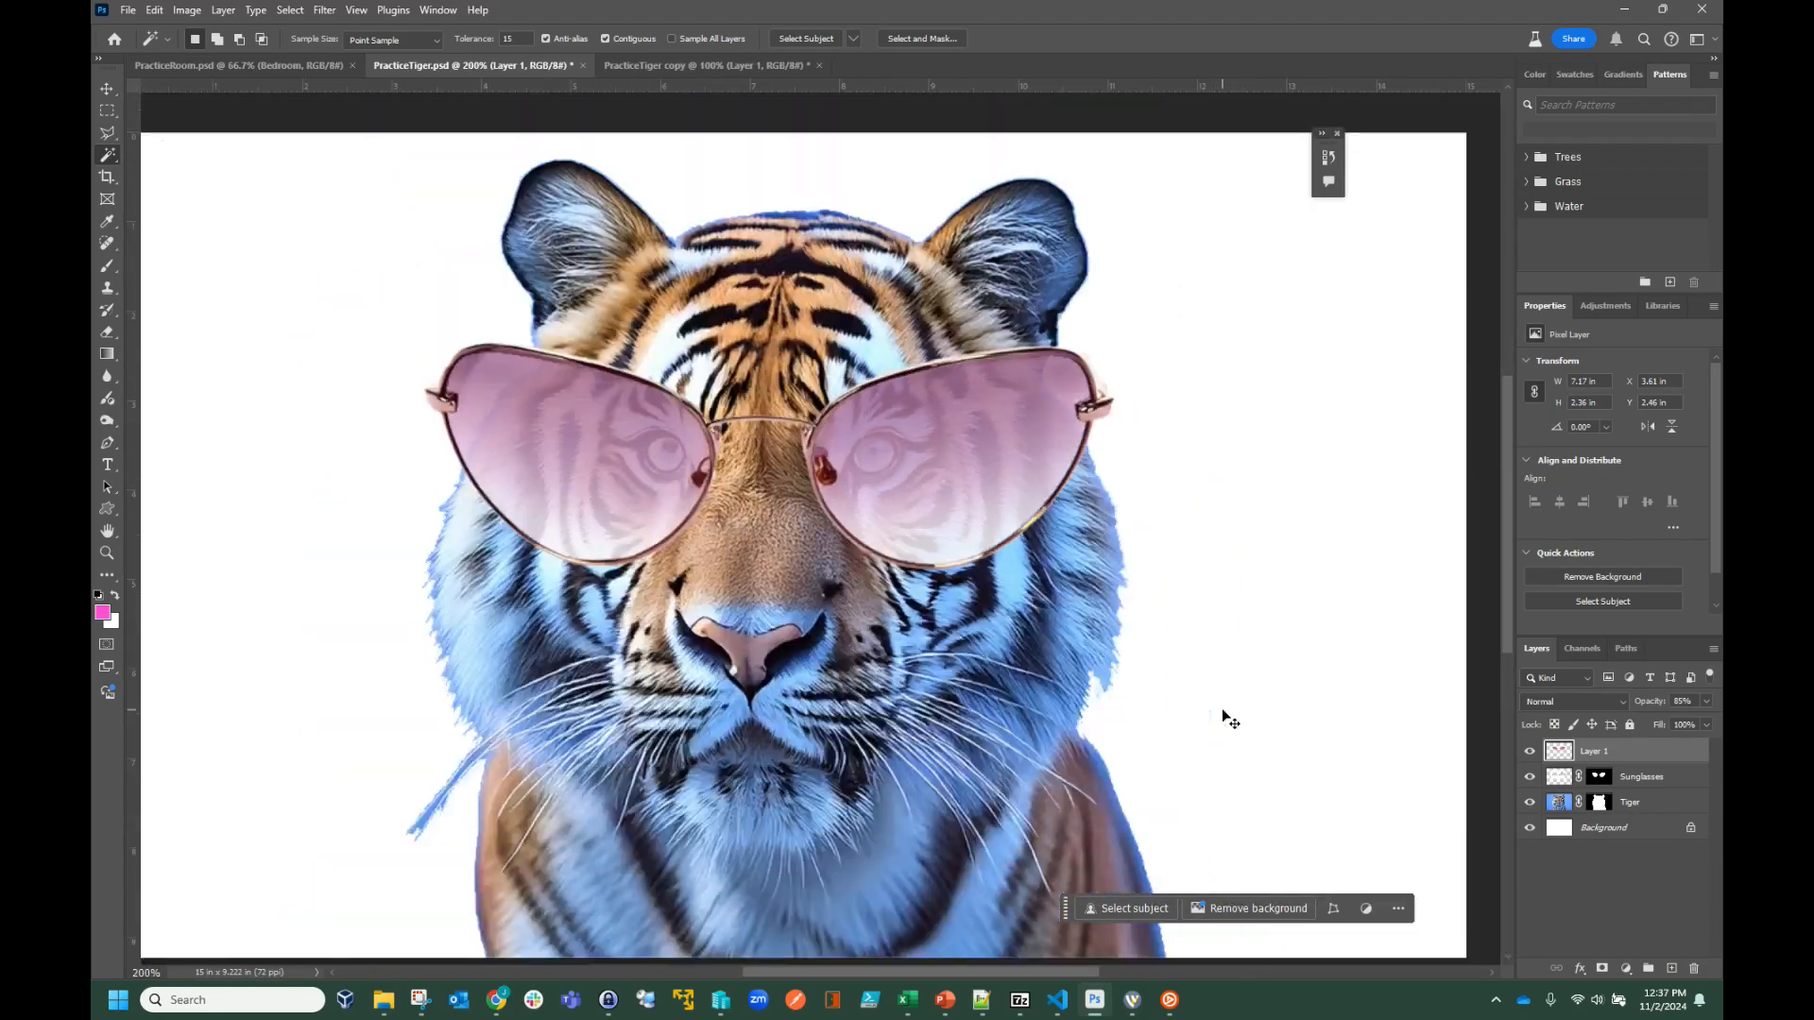
key(ctrl+plus)
key(ctrl+minus)
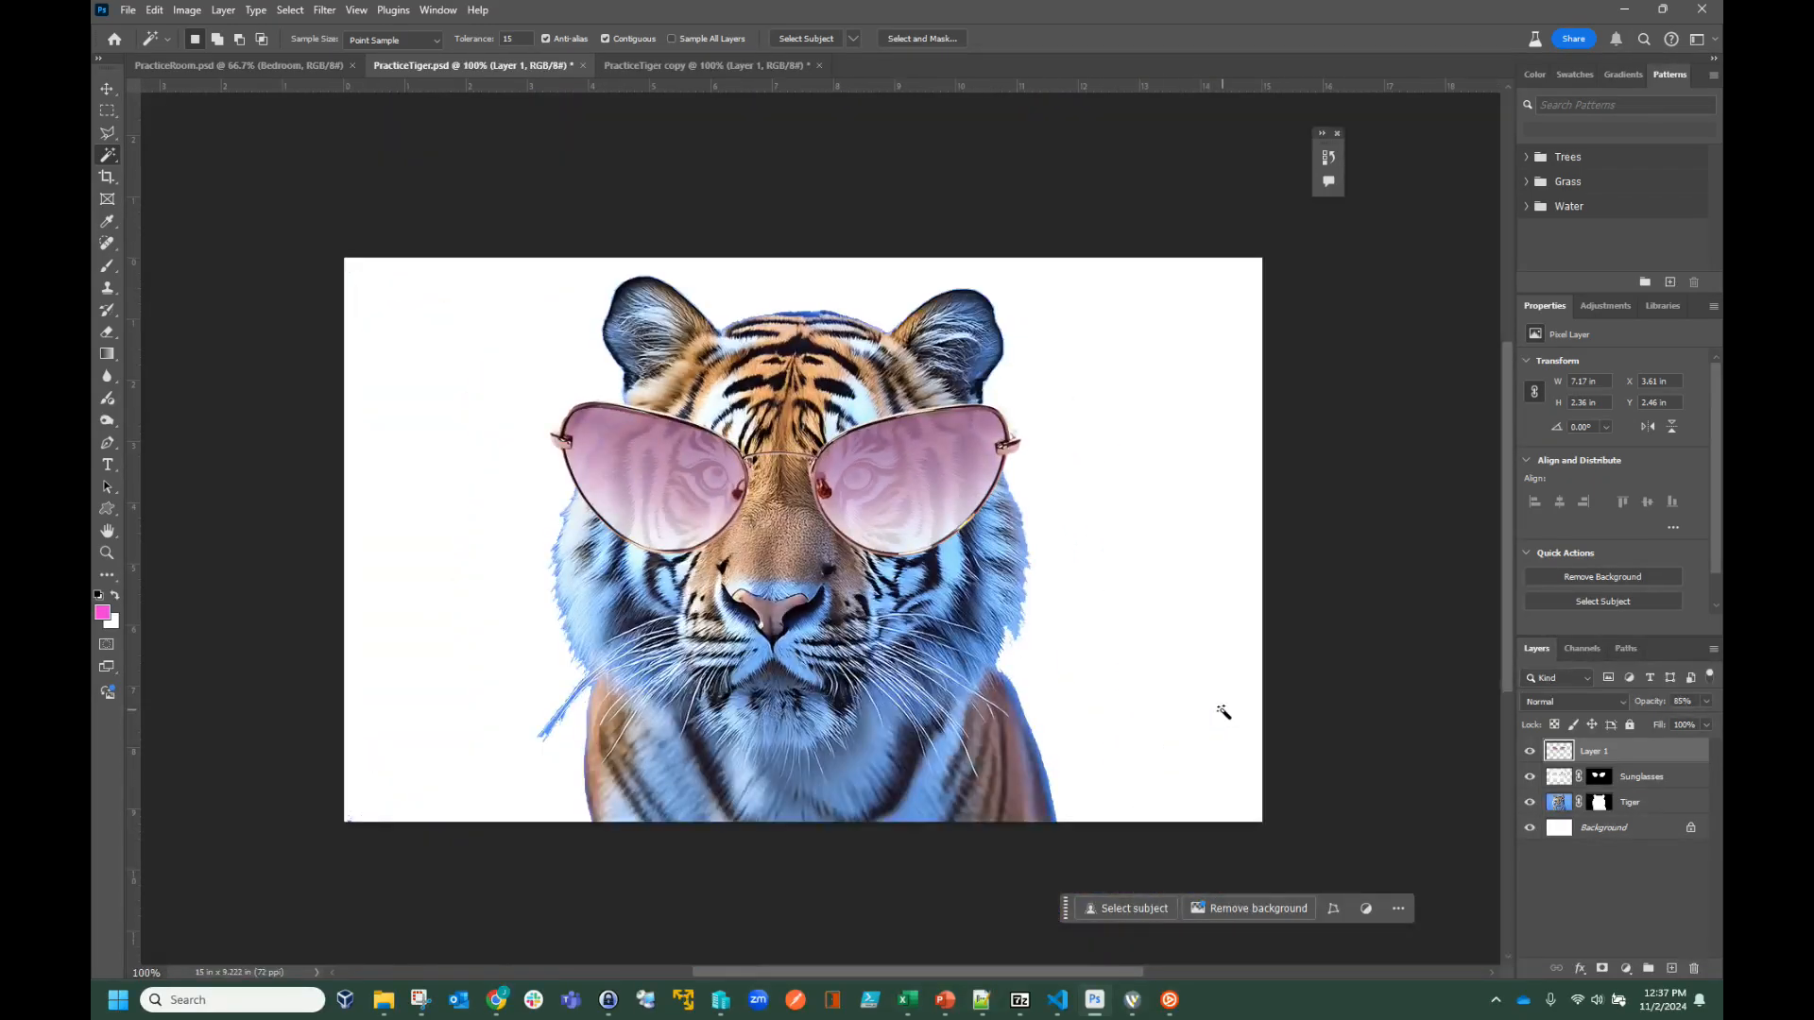
key(ctrl+plus)
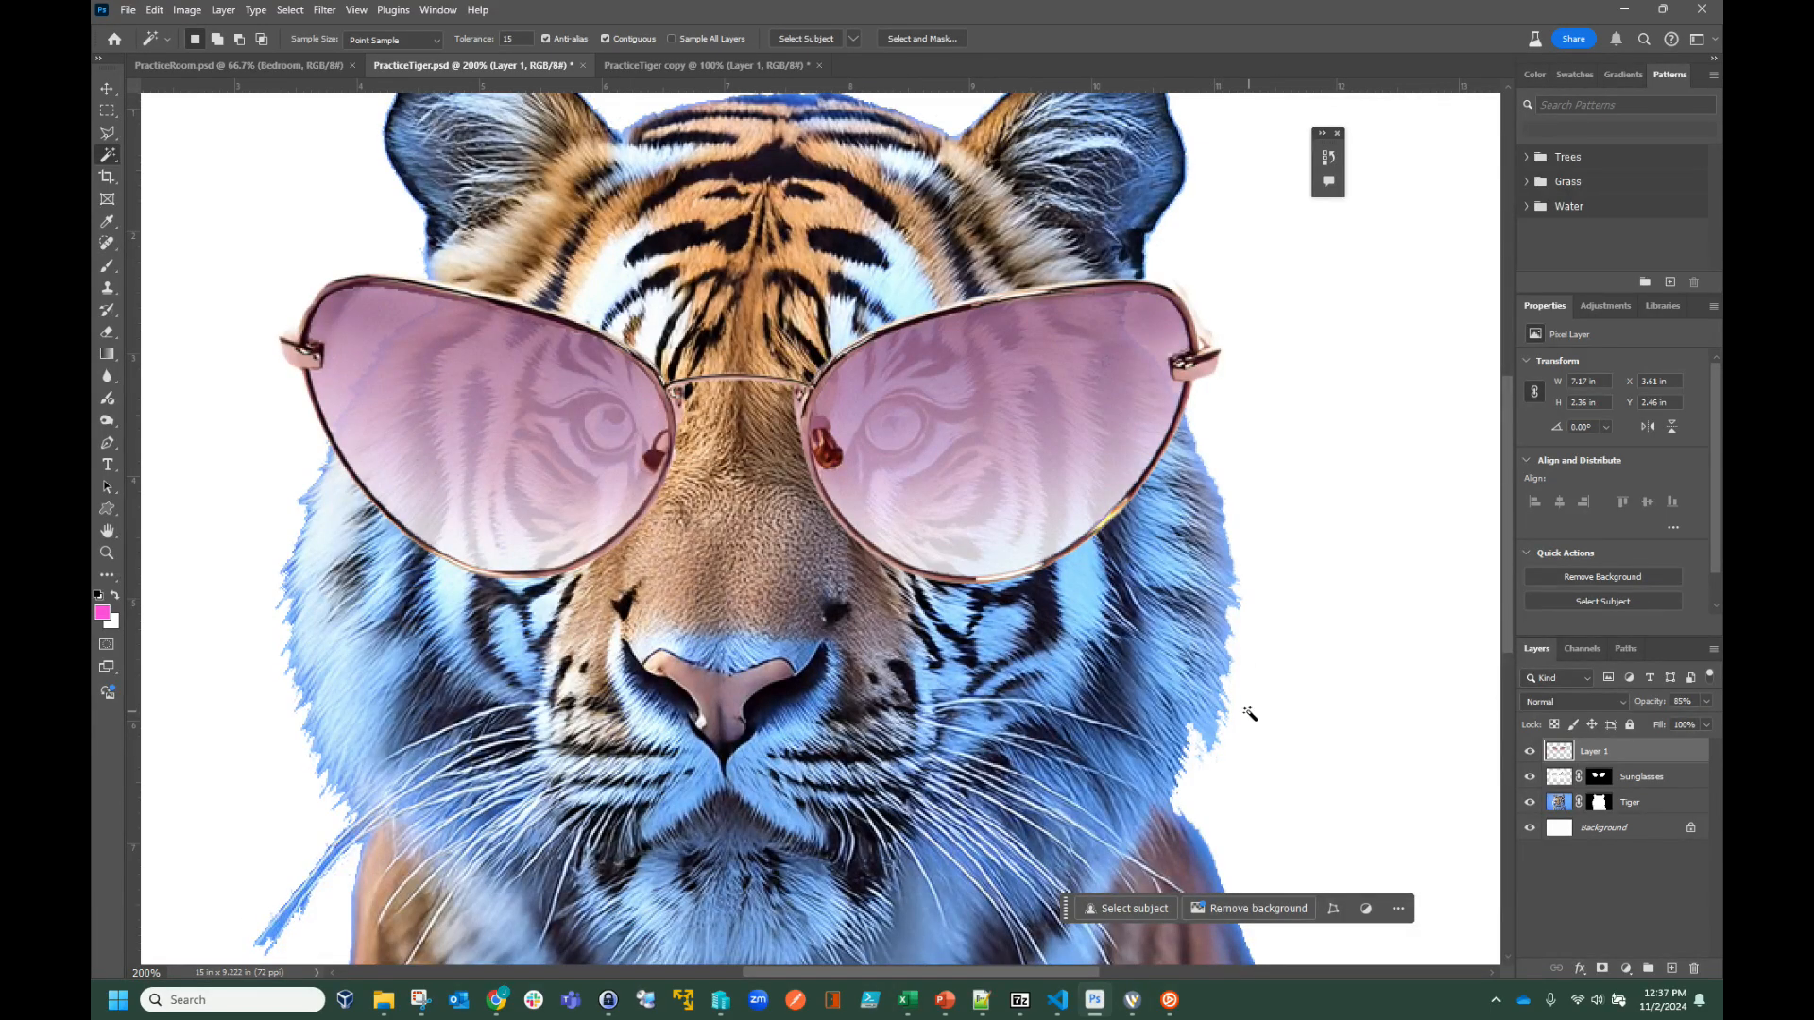
key(ctrl+minus)
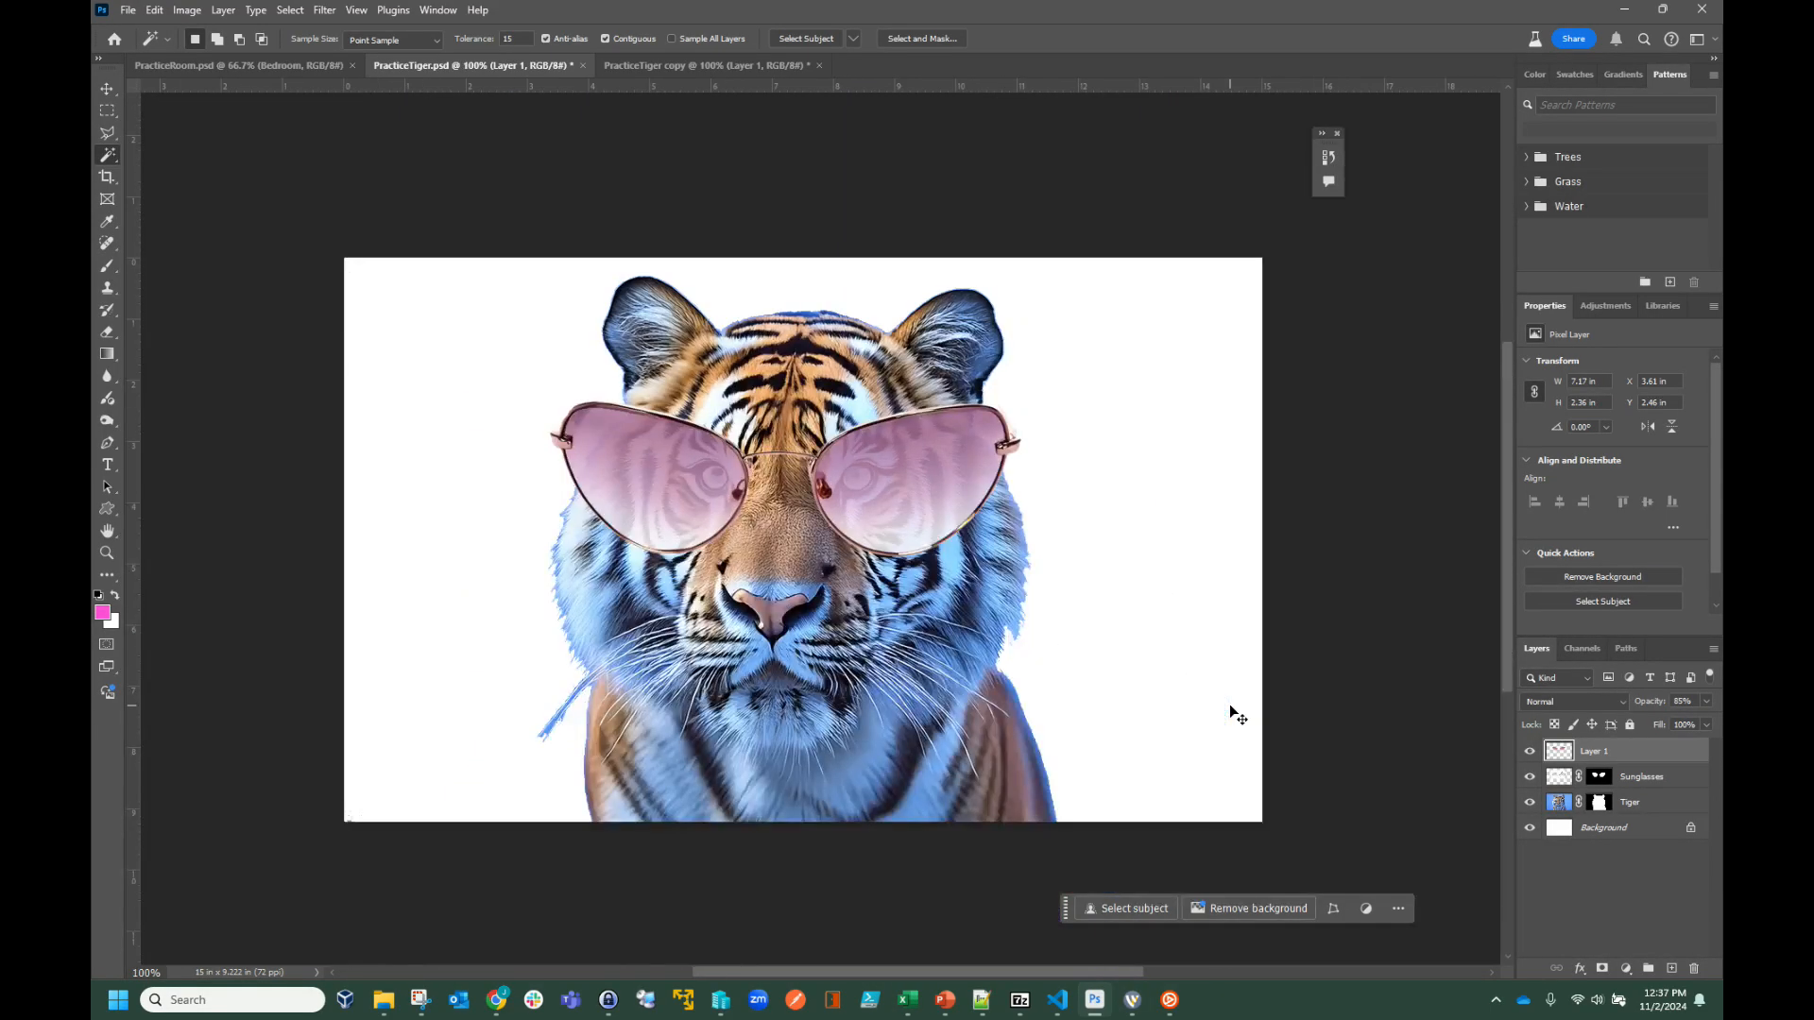
- Create a new layer directly above the Background and hide the Tiger, Sunglasses and Layer 1 layers
click(1556, 805)
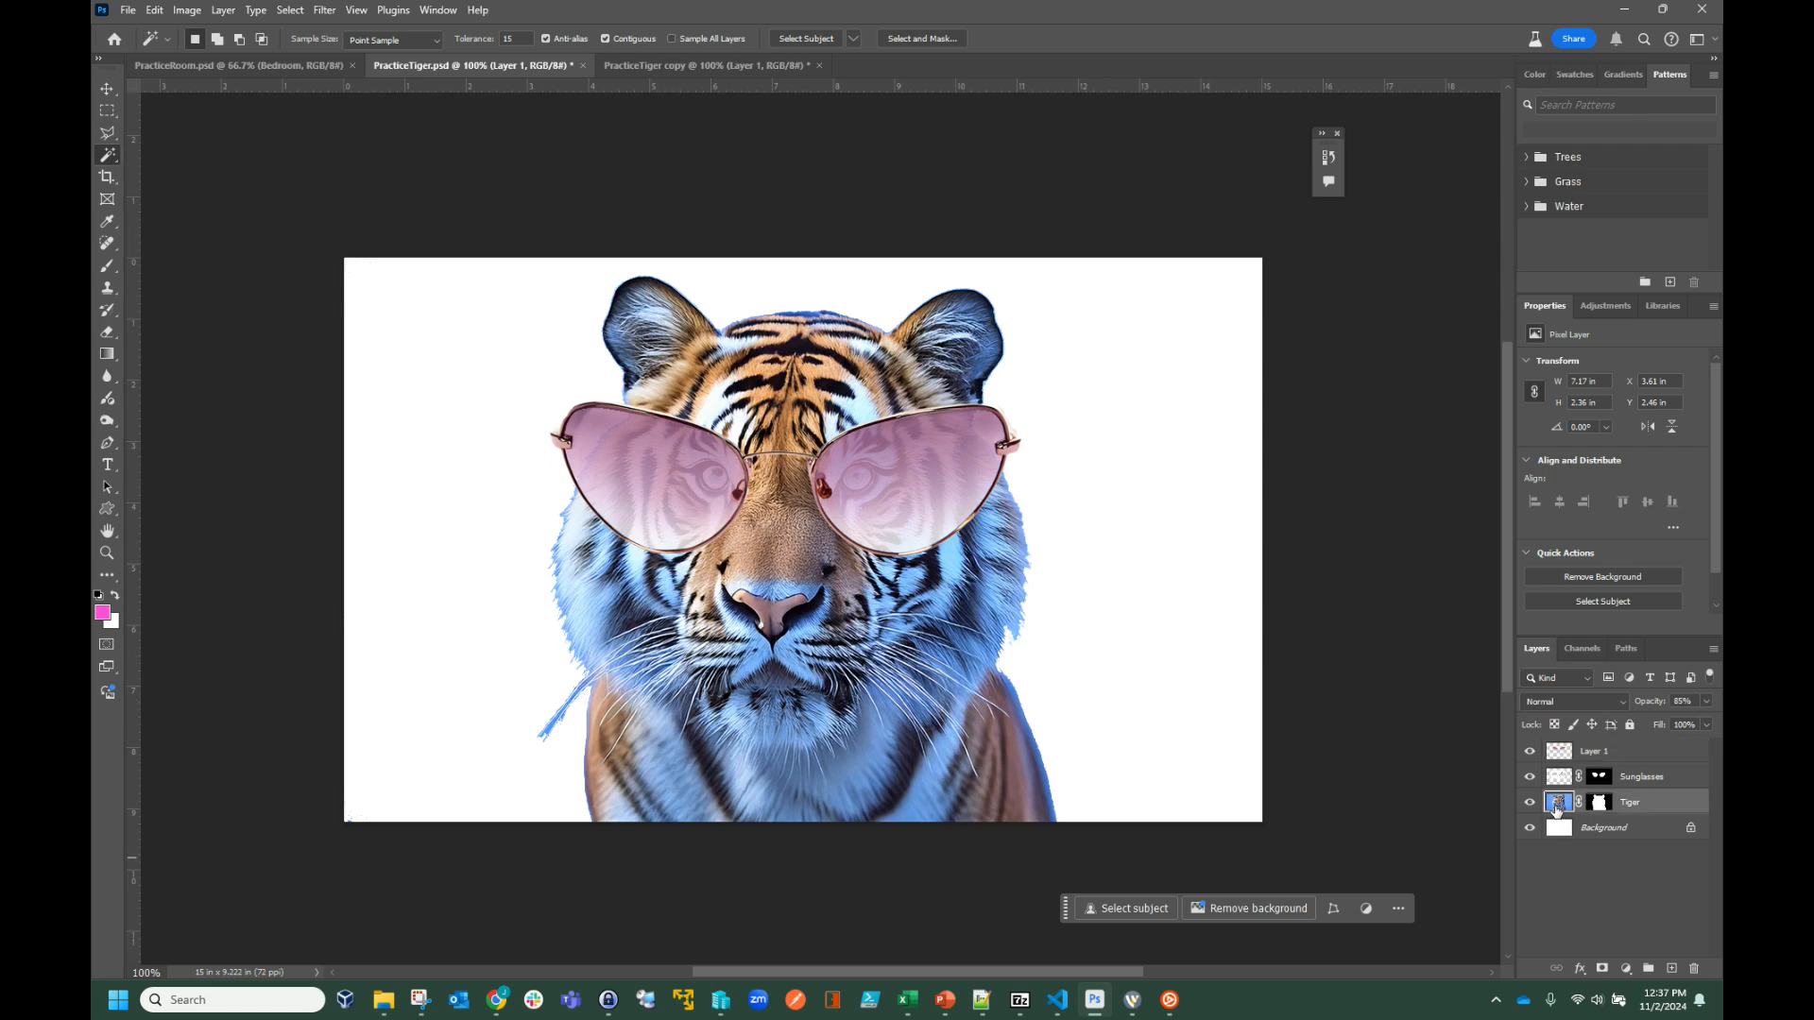
click(1636, 835)
click(1672, 969)
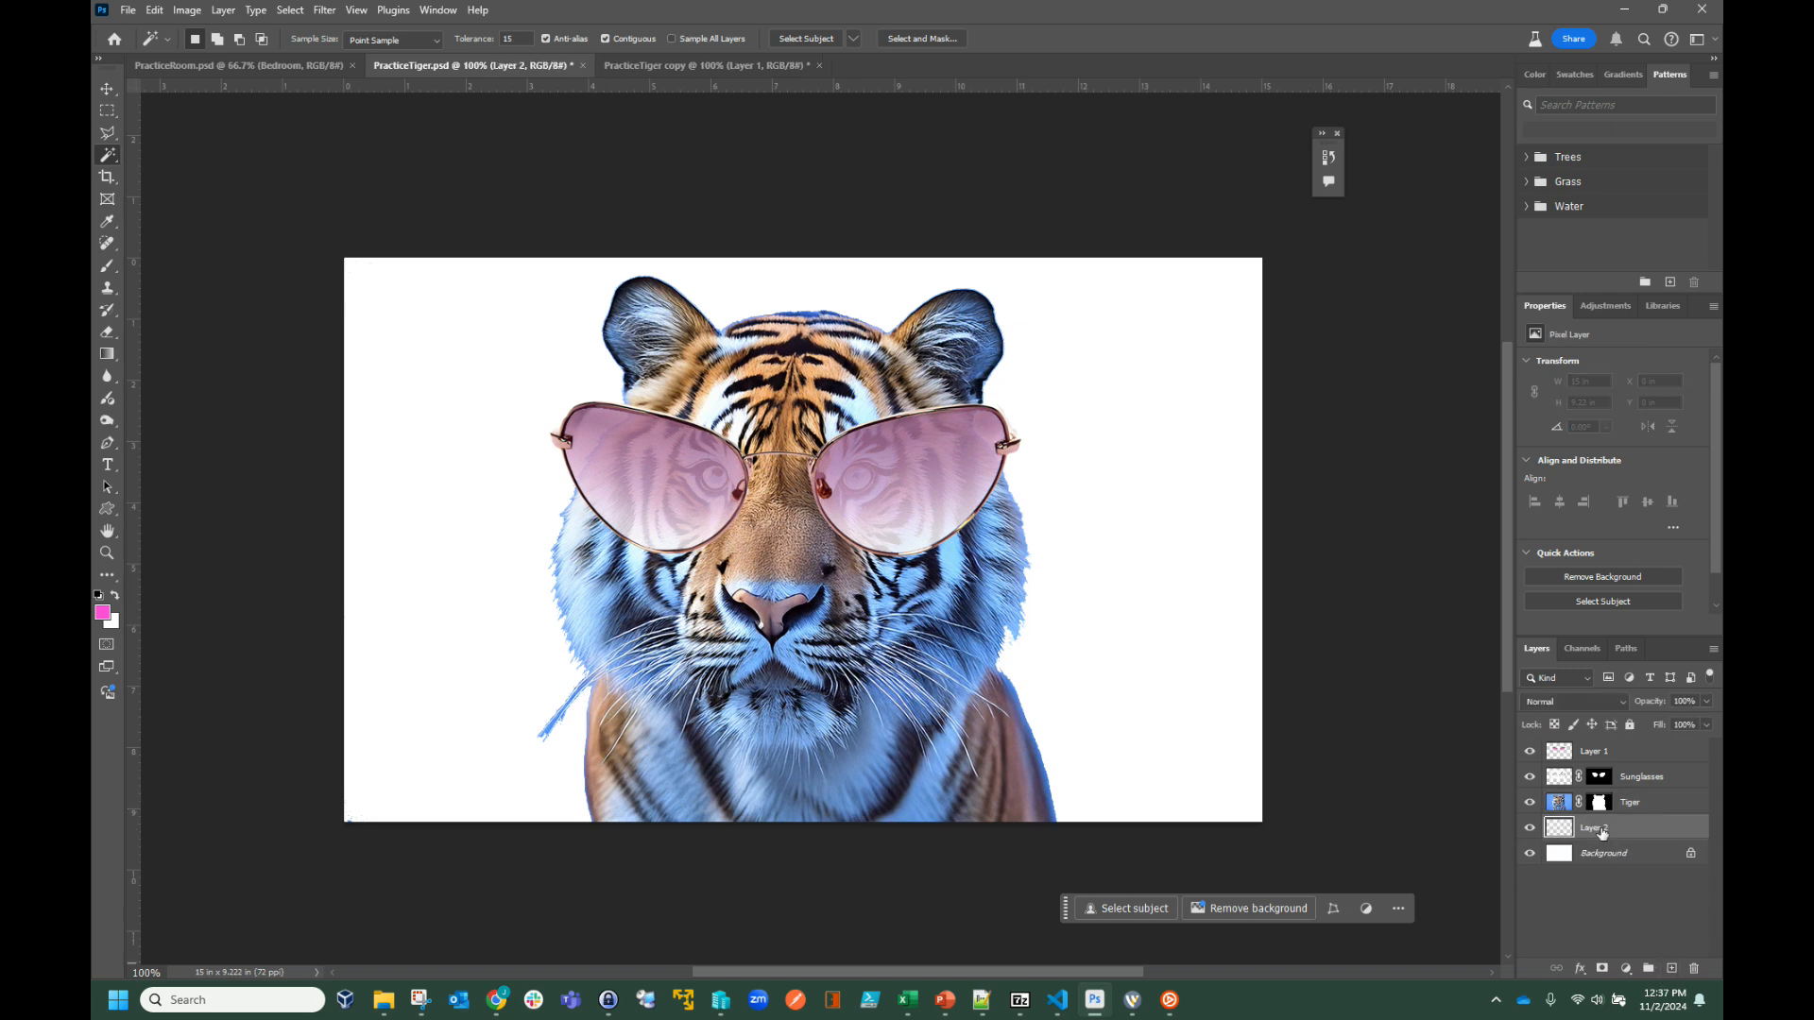
drag(1530, 802, 1524, 753)
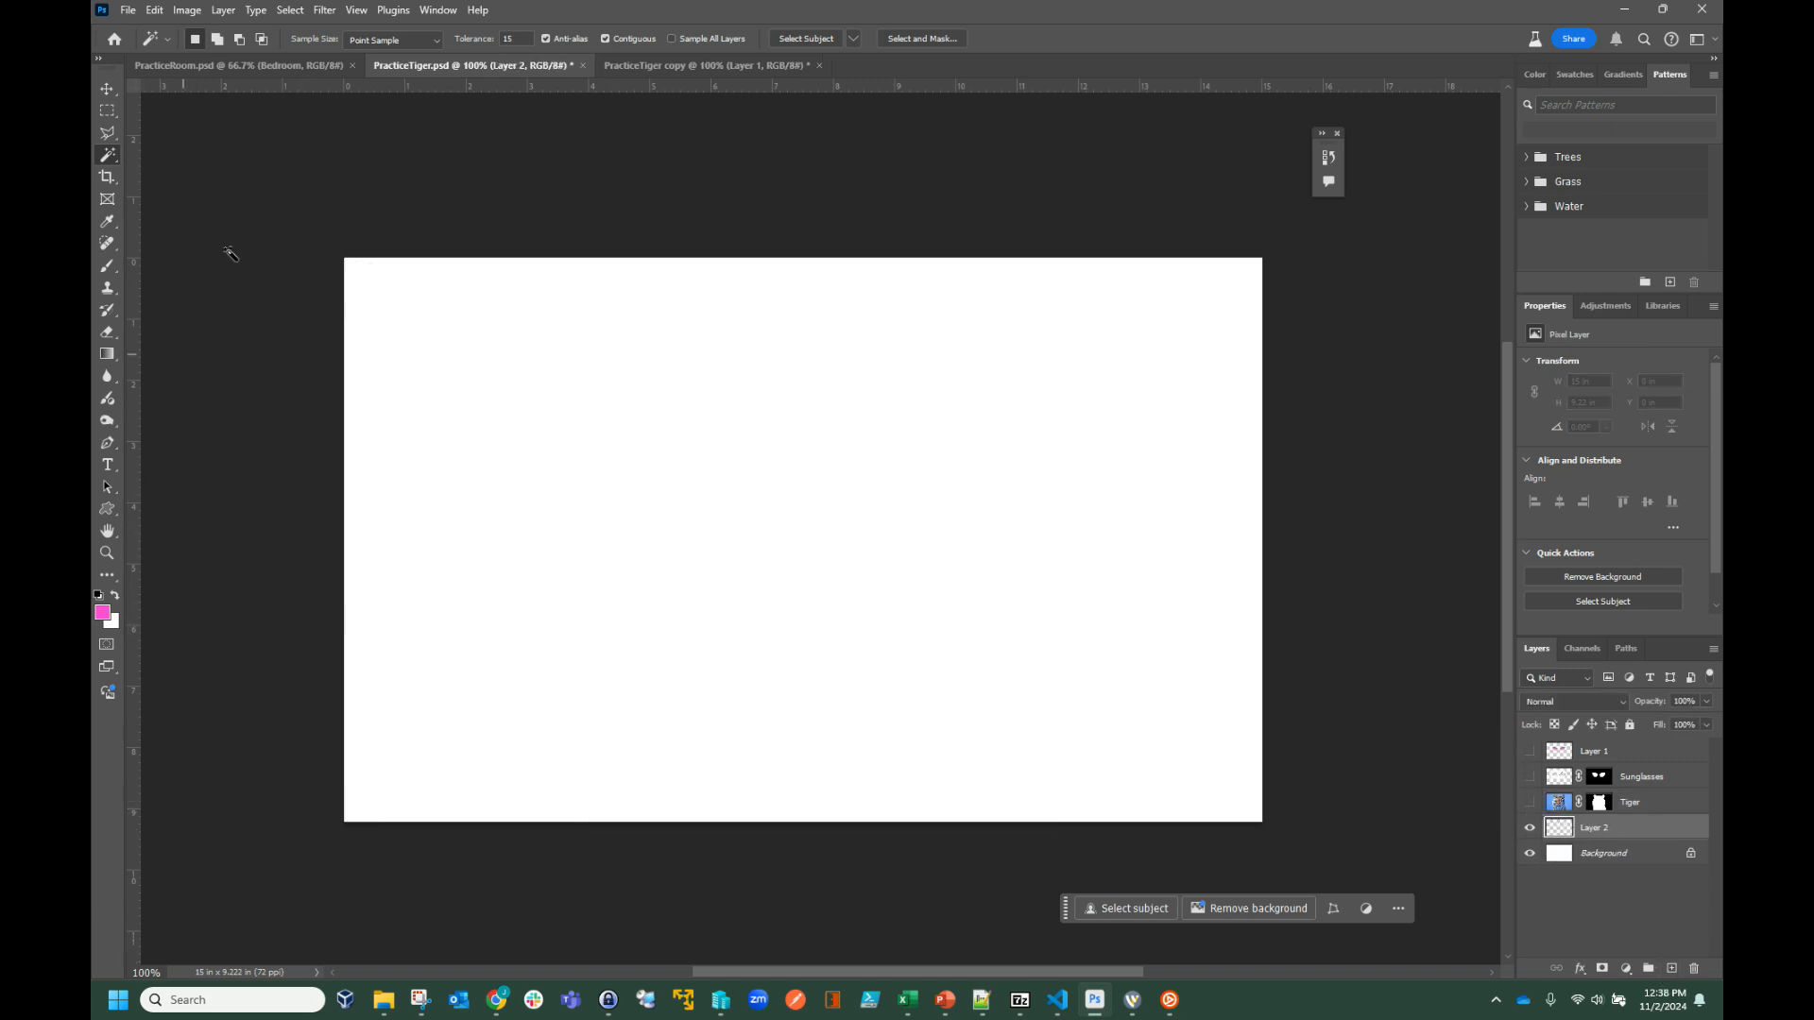
- Activate the Gradient tool with the Angle gradient style
click(108, 354)
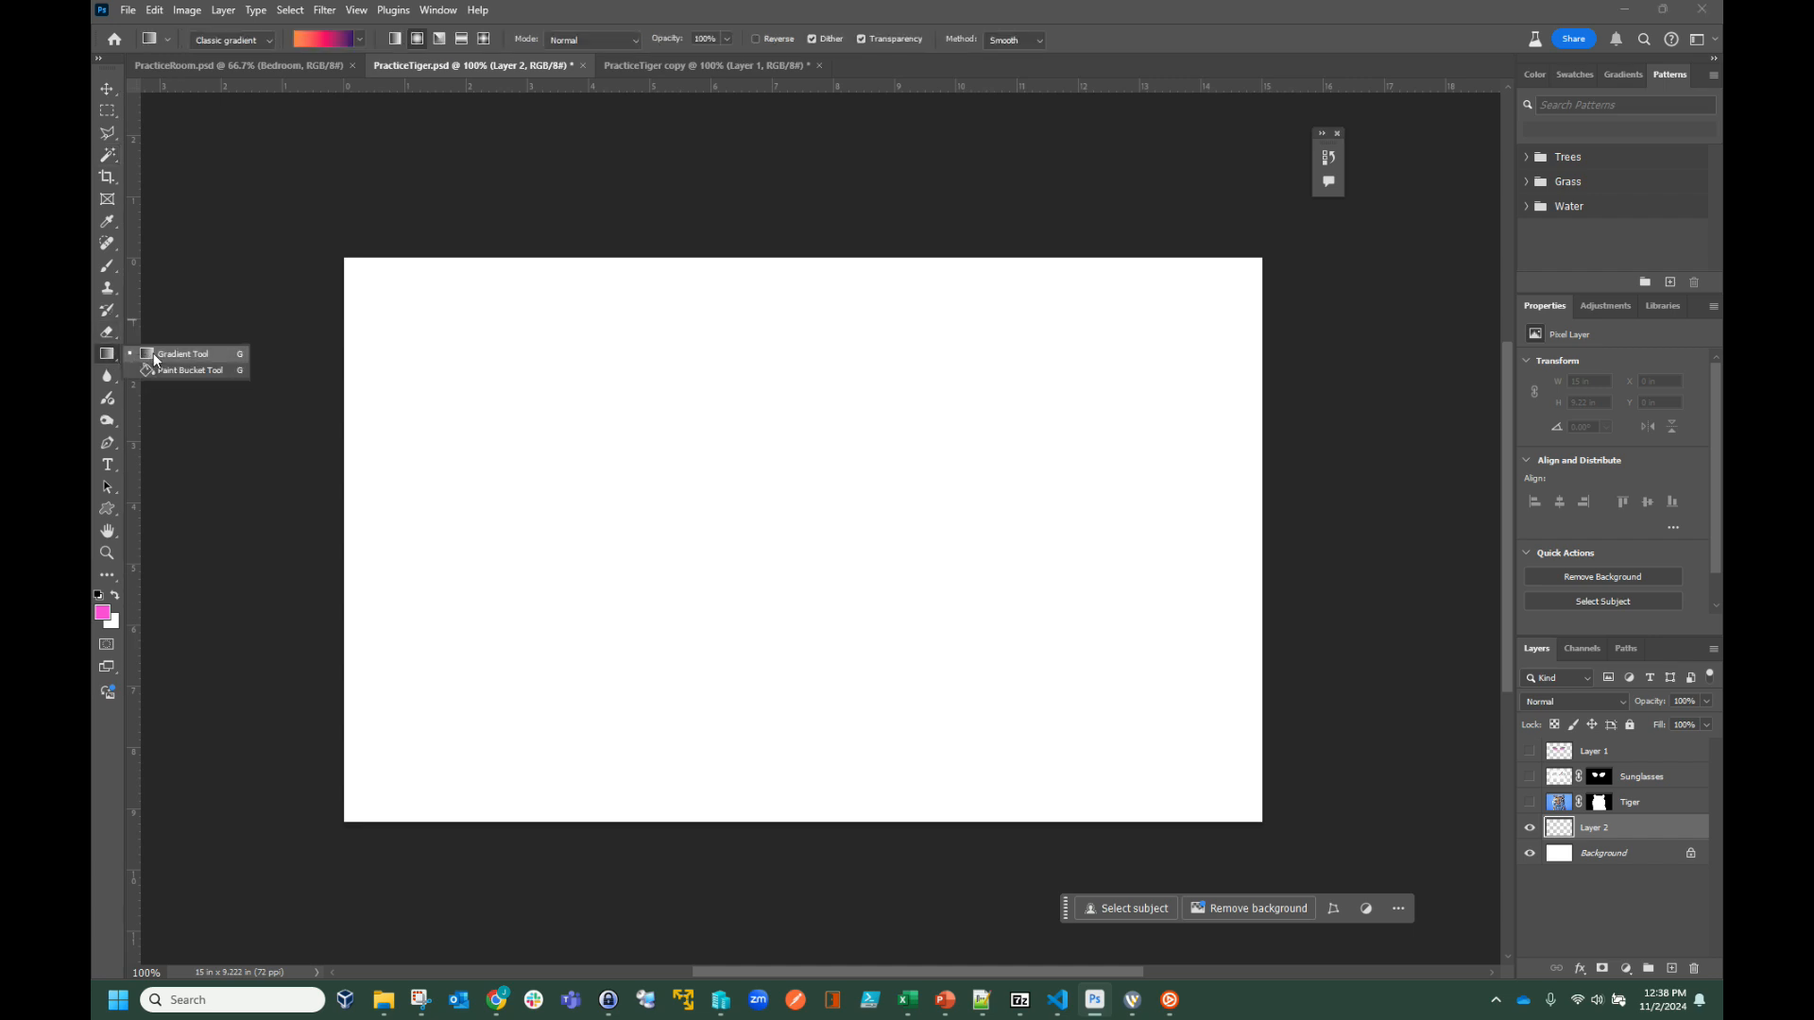
click(157, 358)
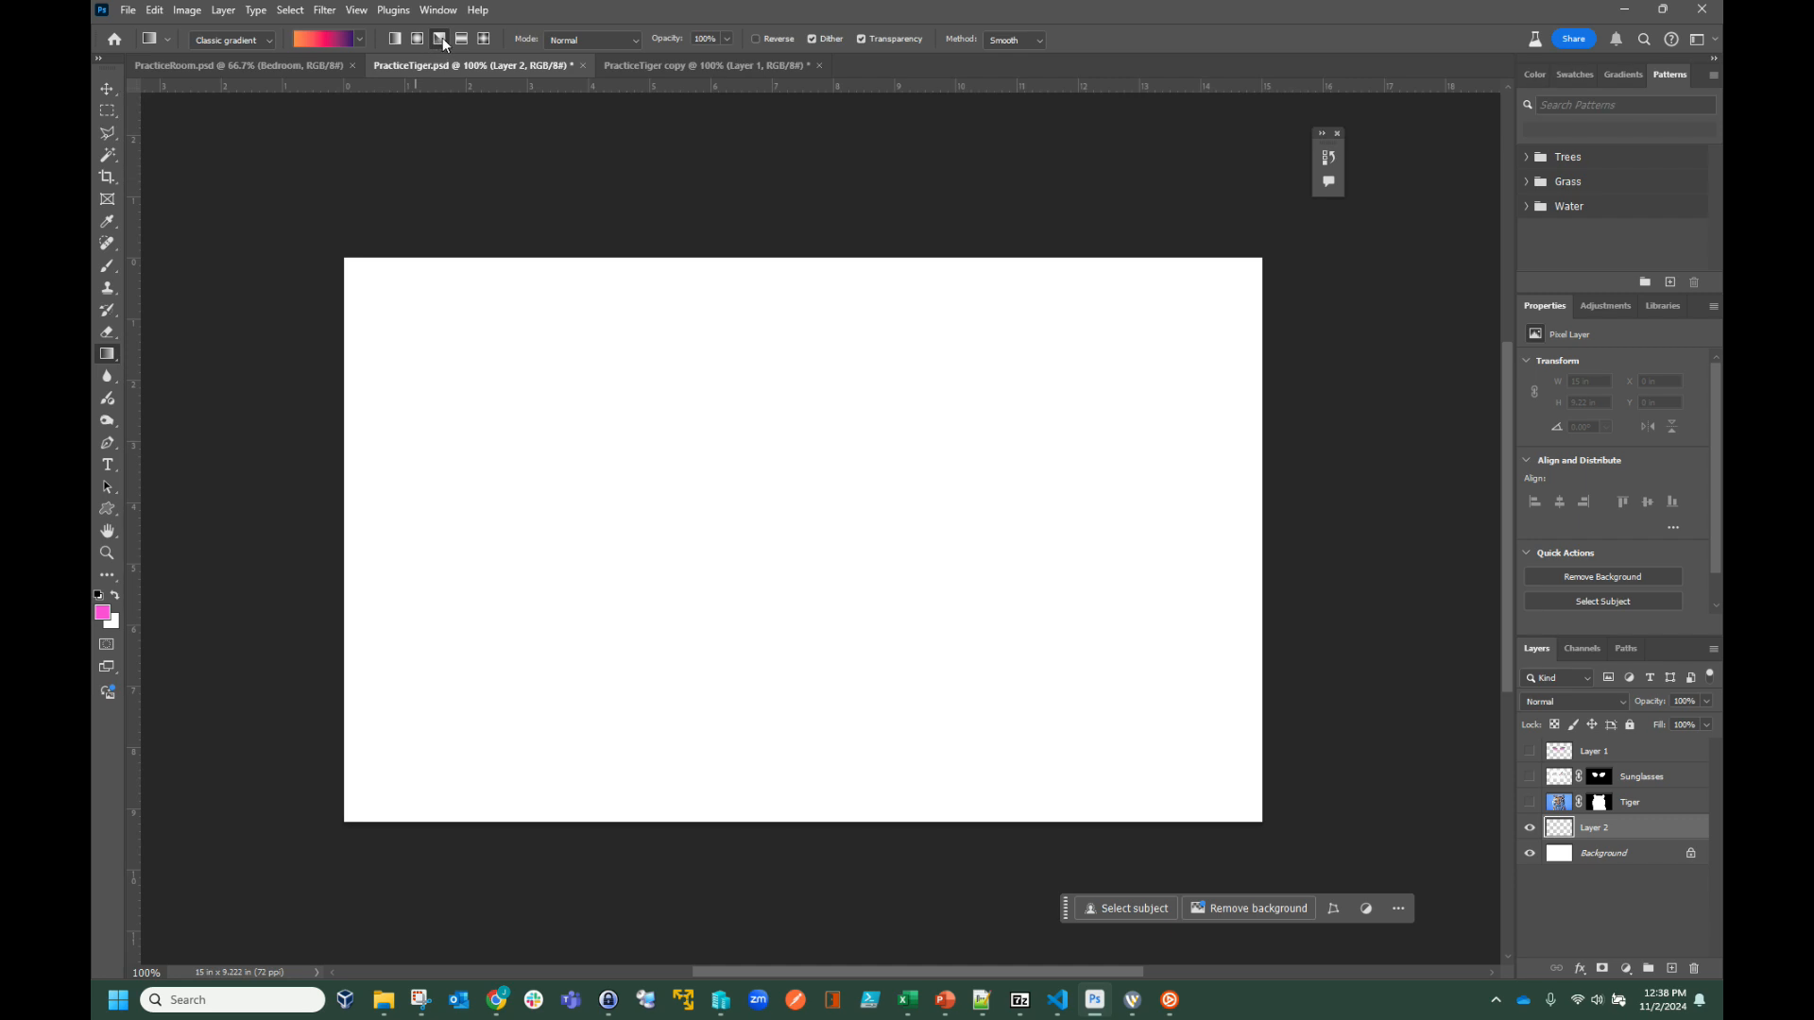
click(358, 42)
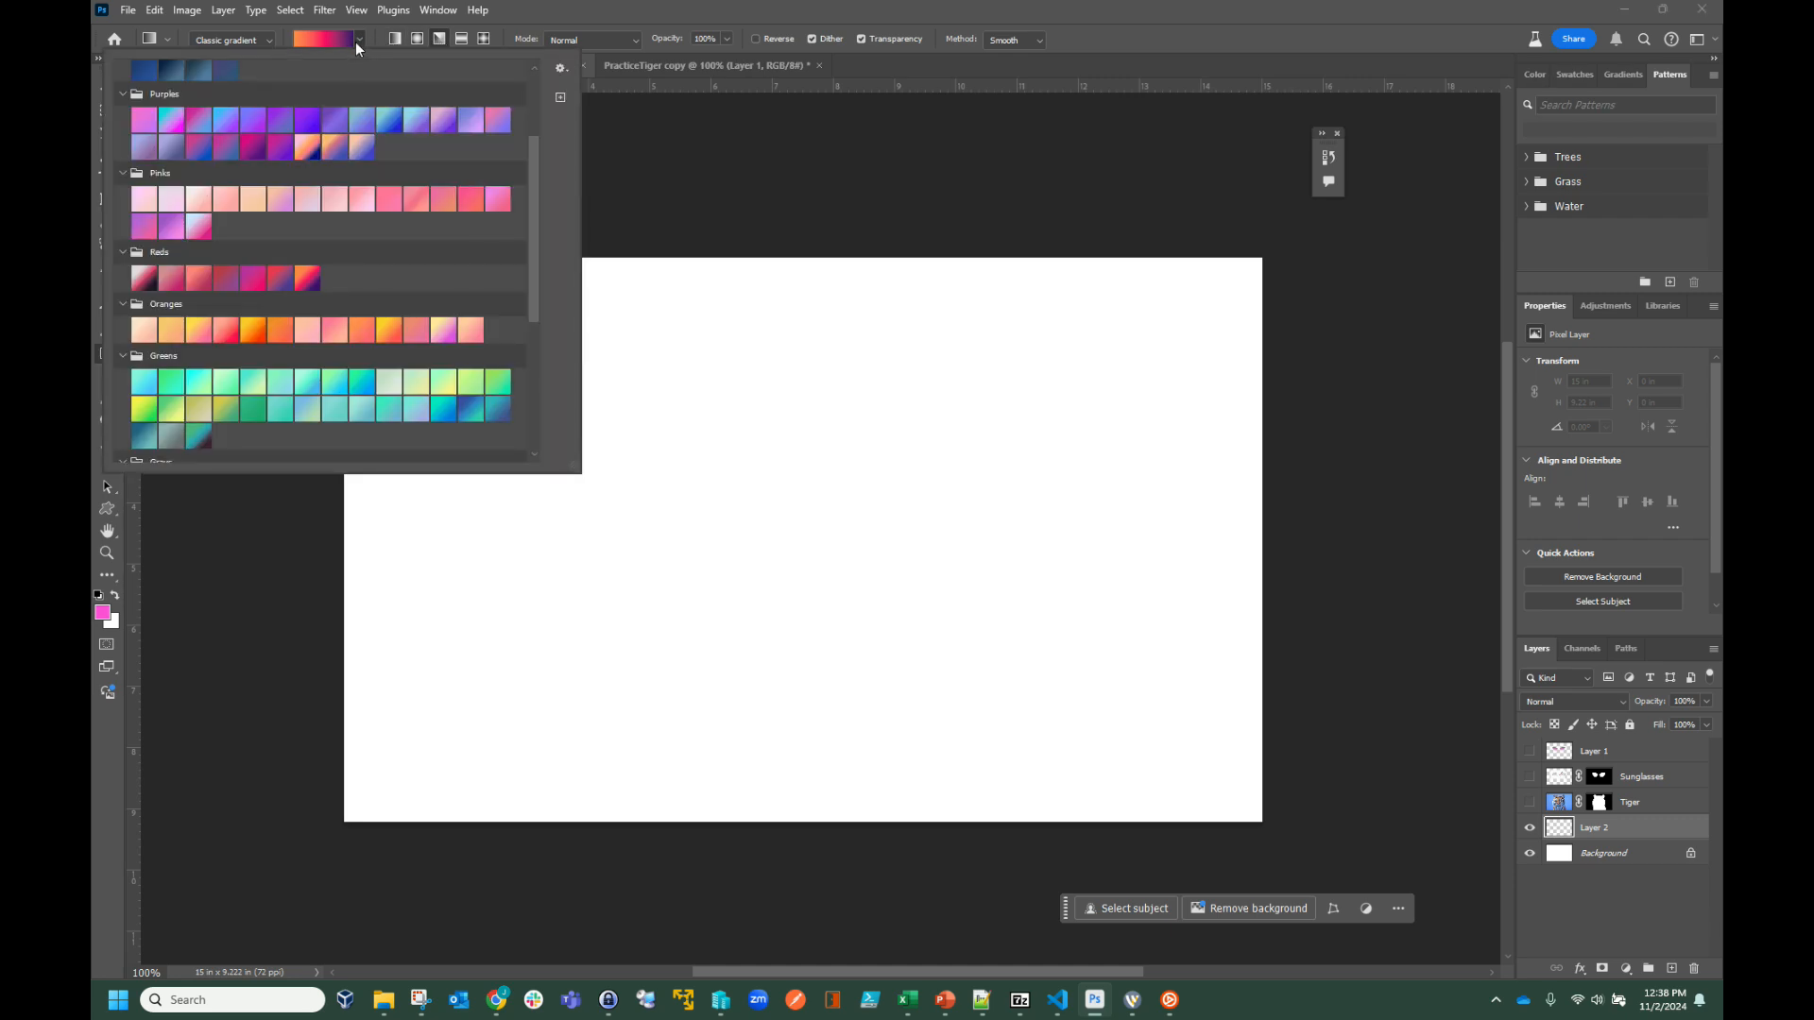
click(357, 43)
click(322, 40)
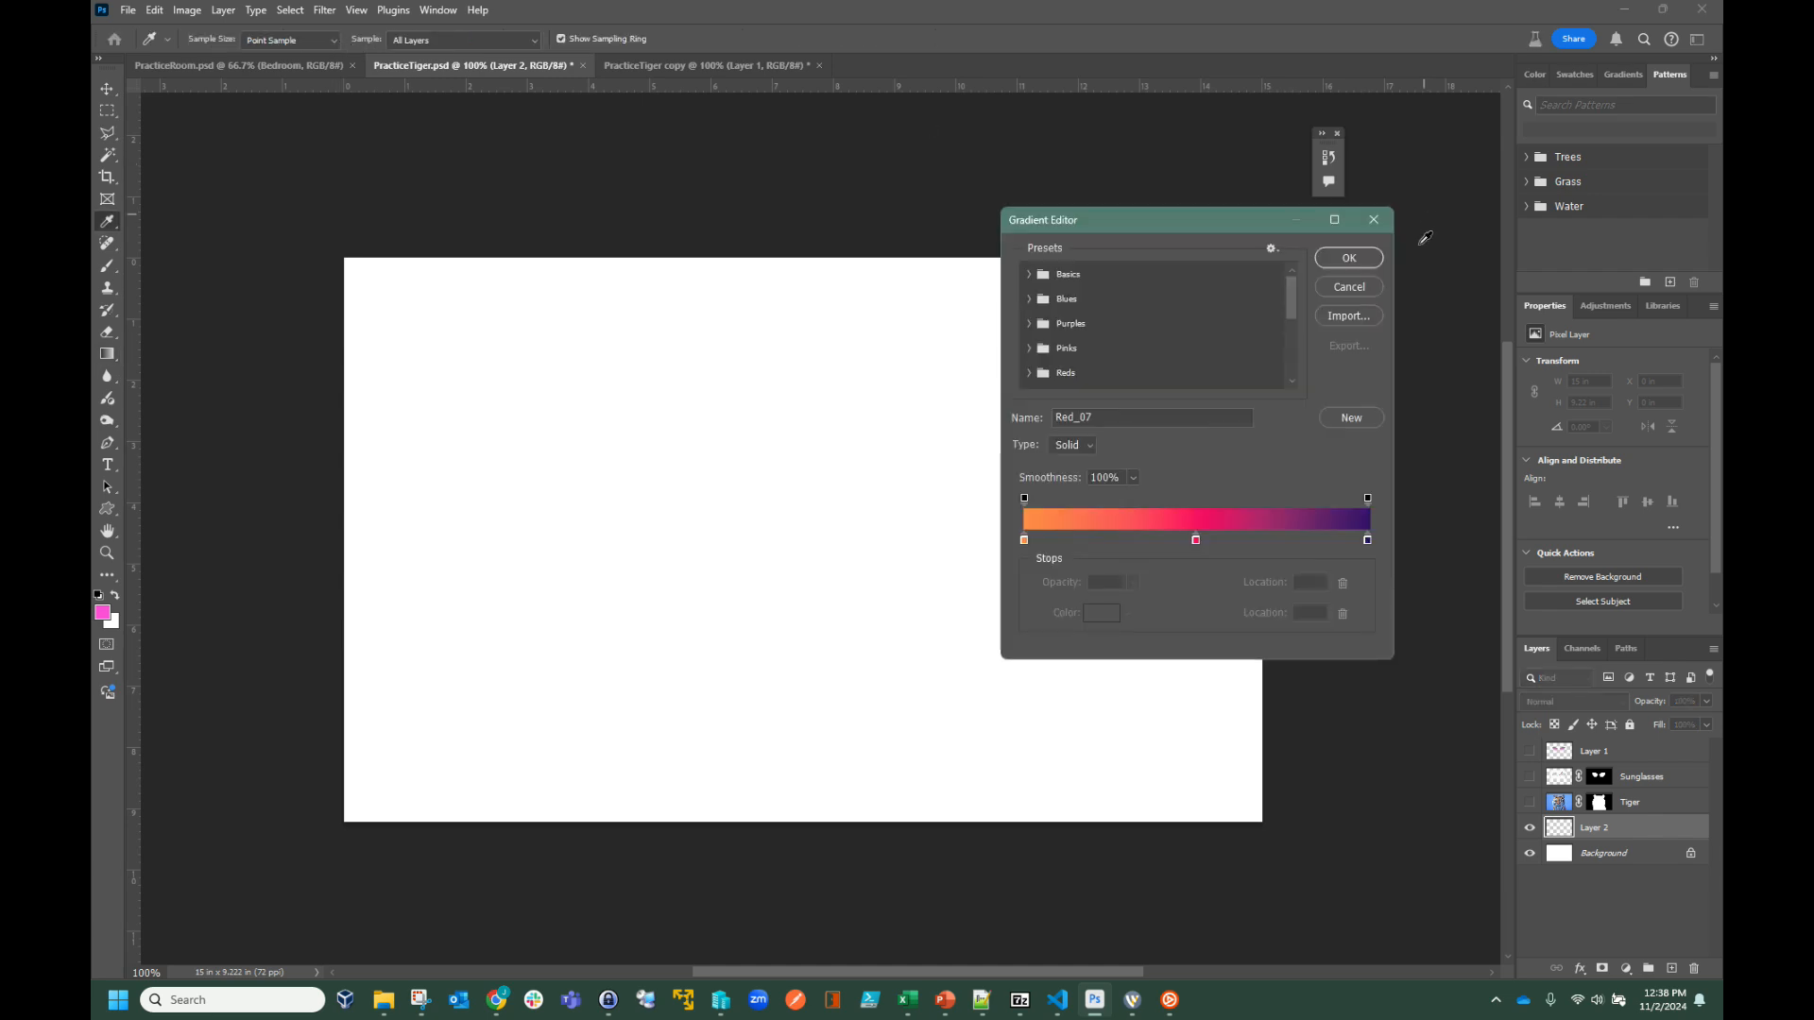
click(1369, 293)
- Fill Layer 2 with a blue-to-teal Angle gradient from the Greens presets, drawn from the canvas centre to its lower-left corner
click(360, 39)
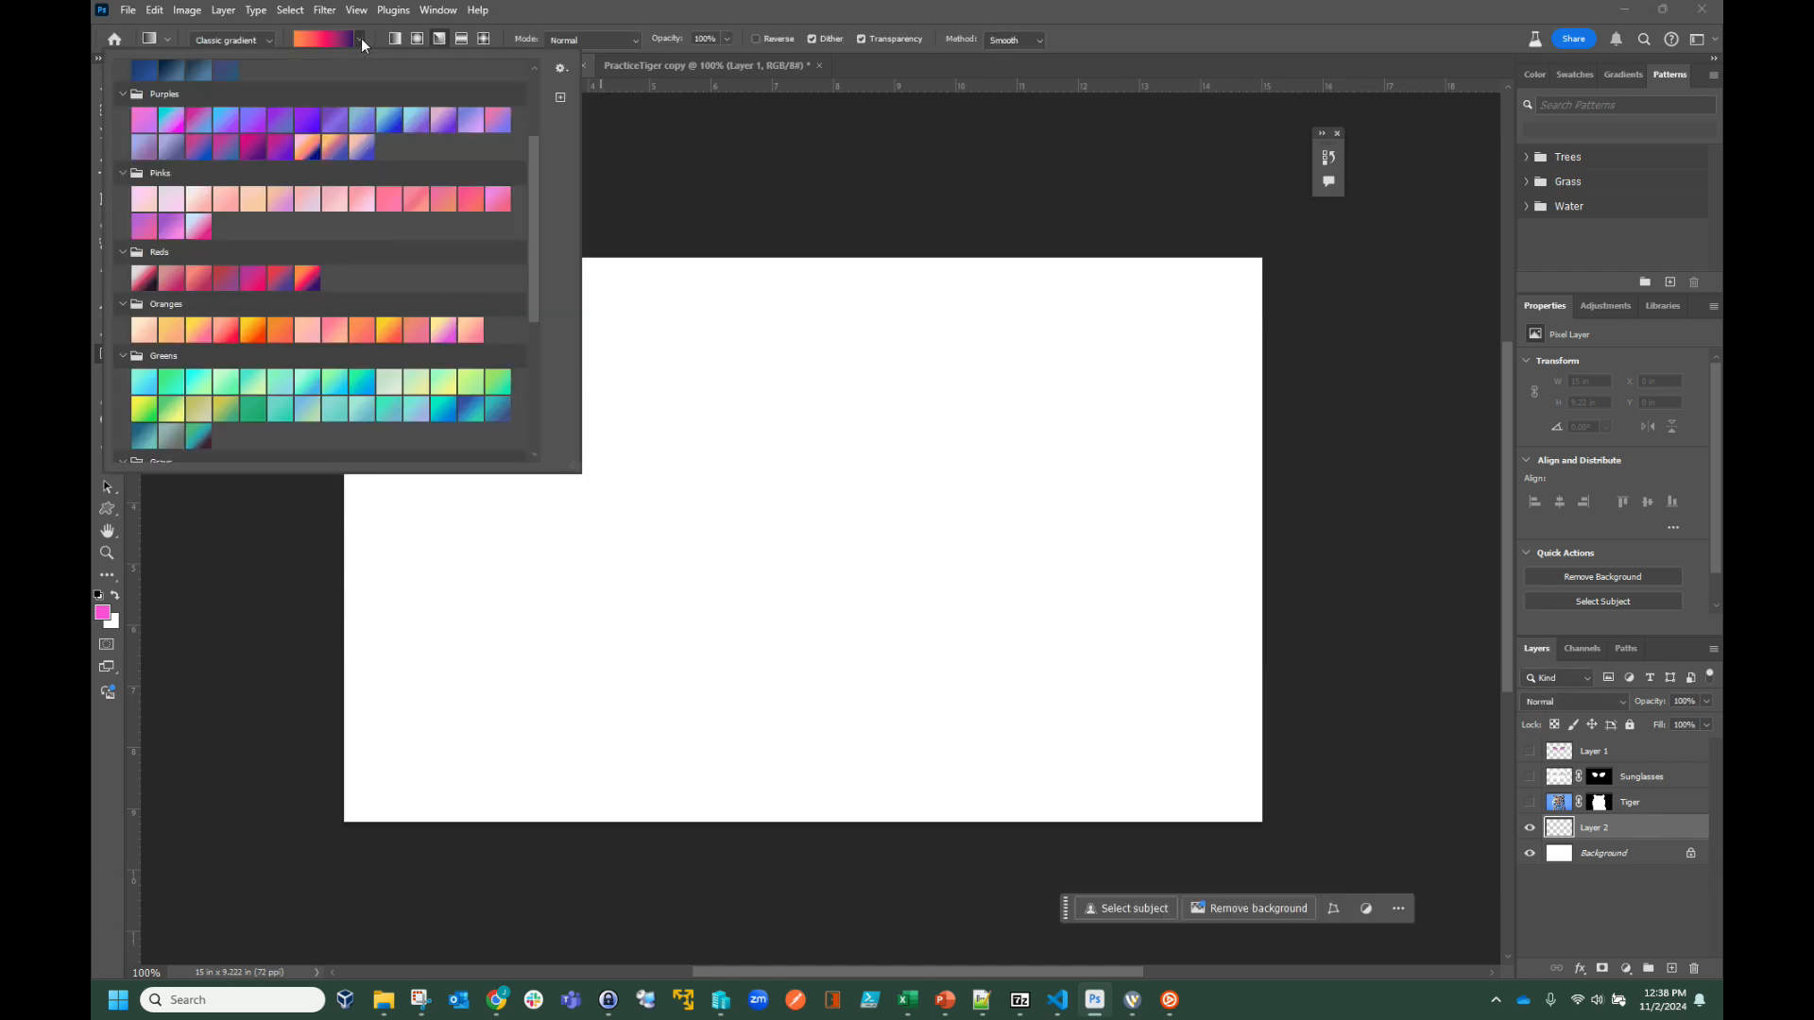
scroll(120, 172, up, 3)
click(120, 175)
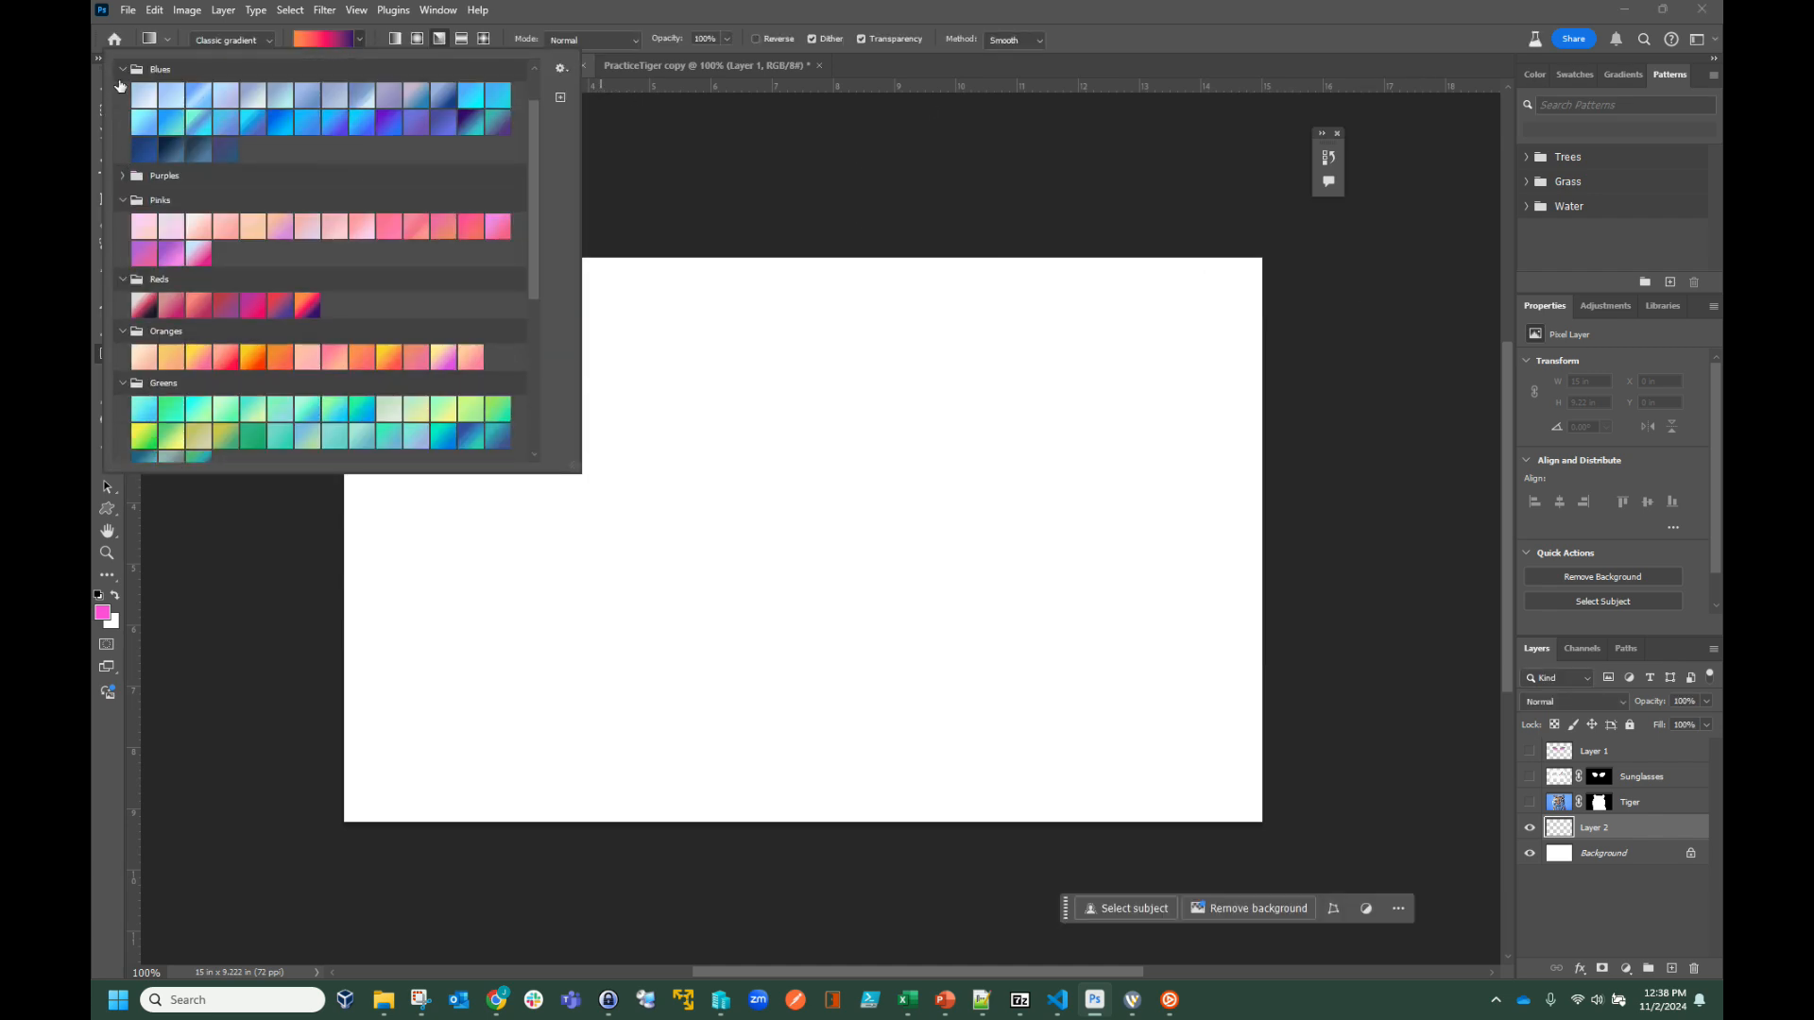
click(120, 71)
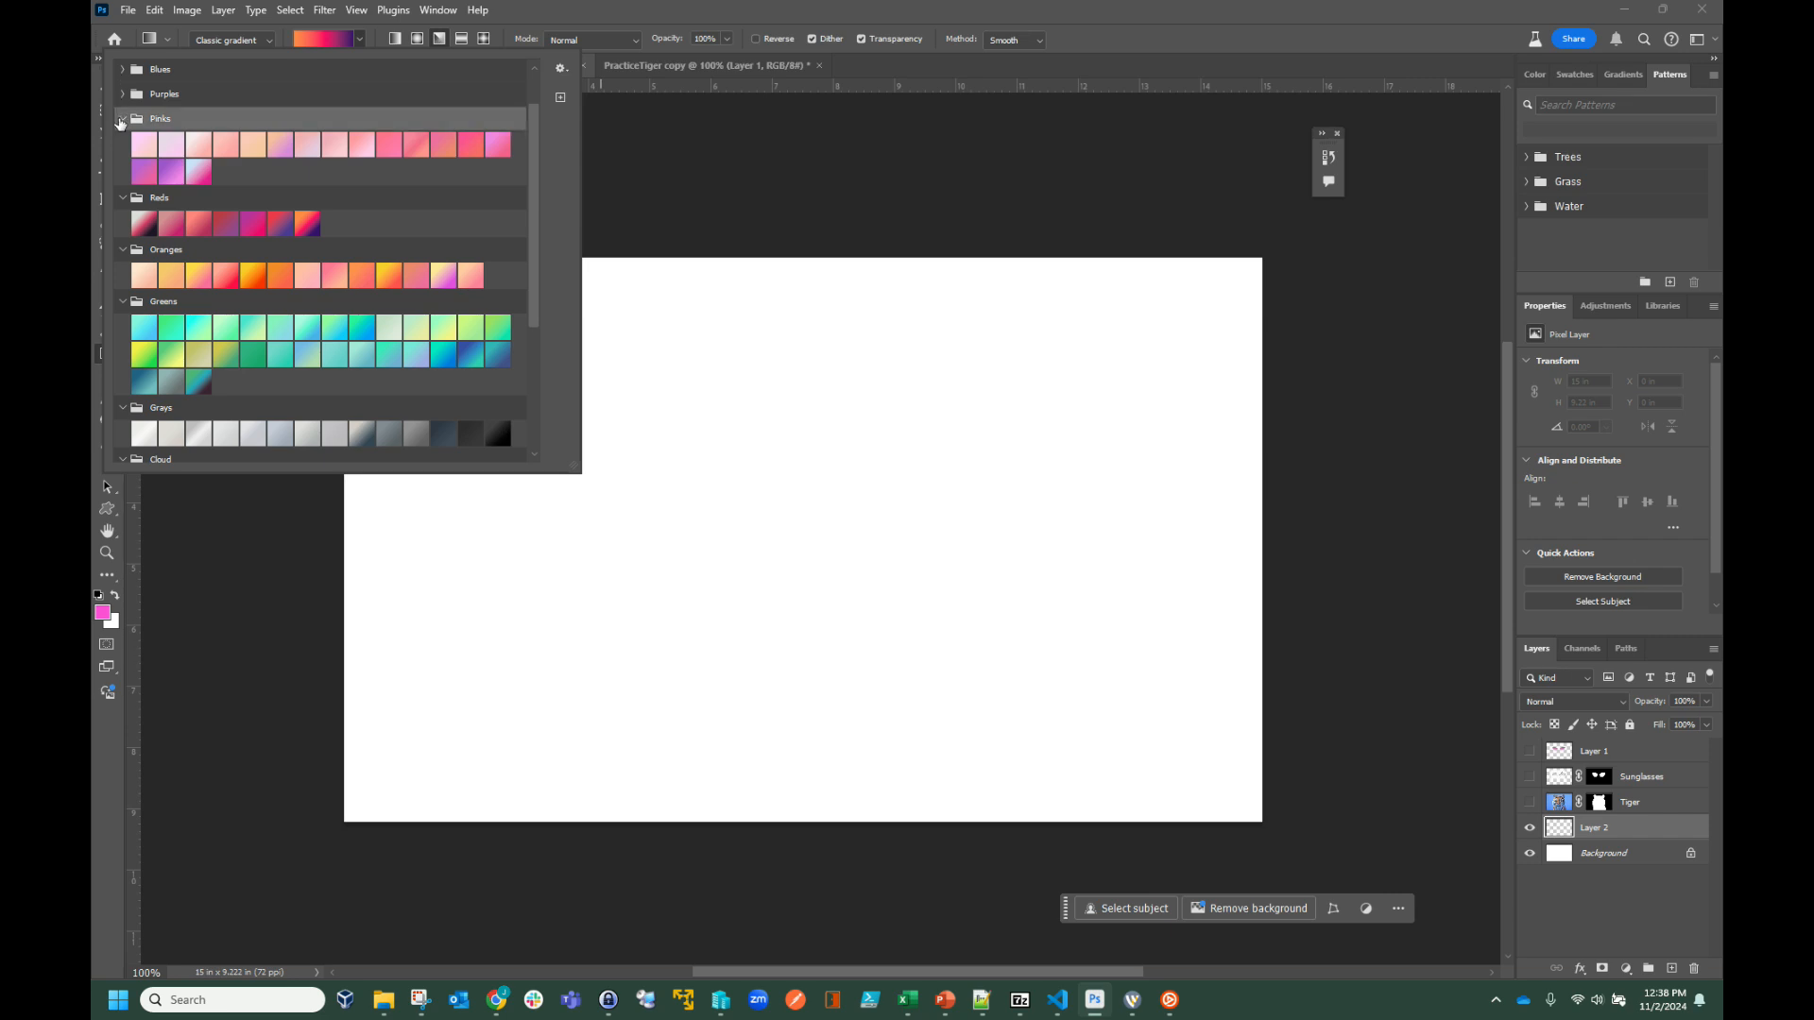
click(121, 119)
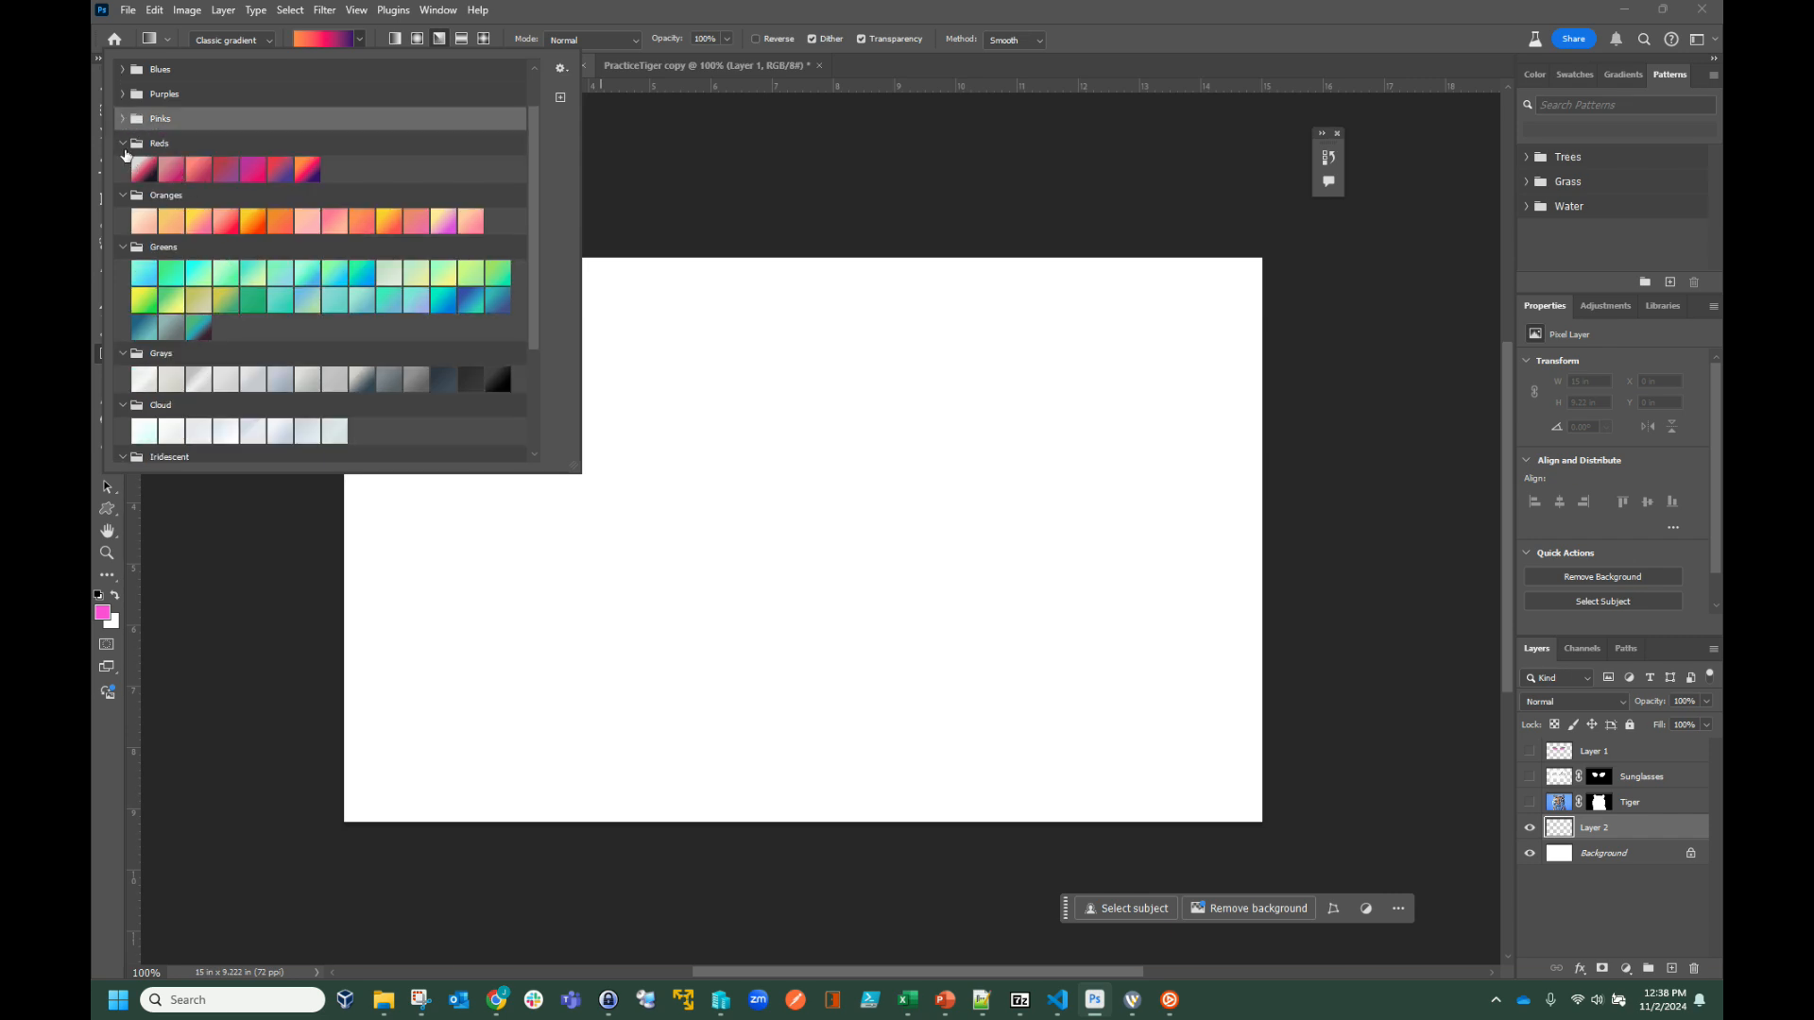
click(123, 142)
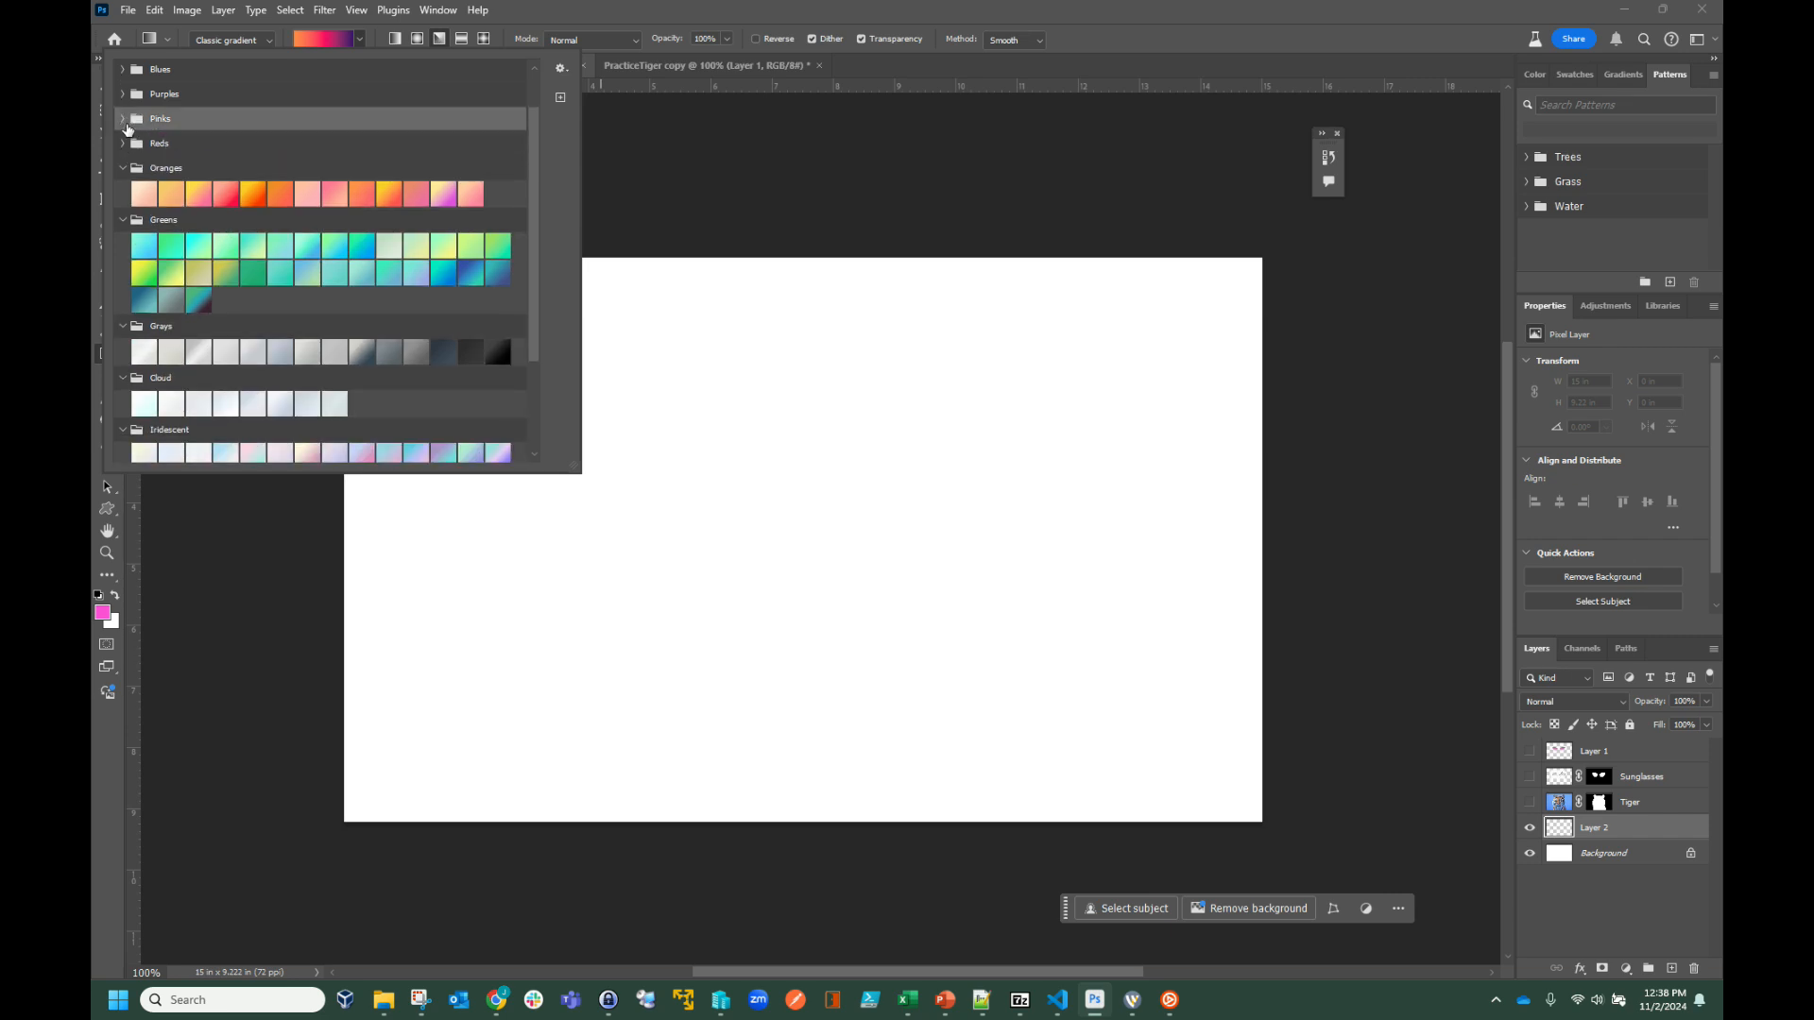
click(467, 279)
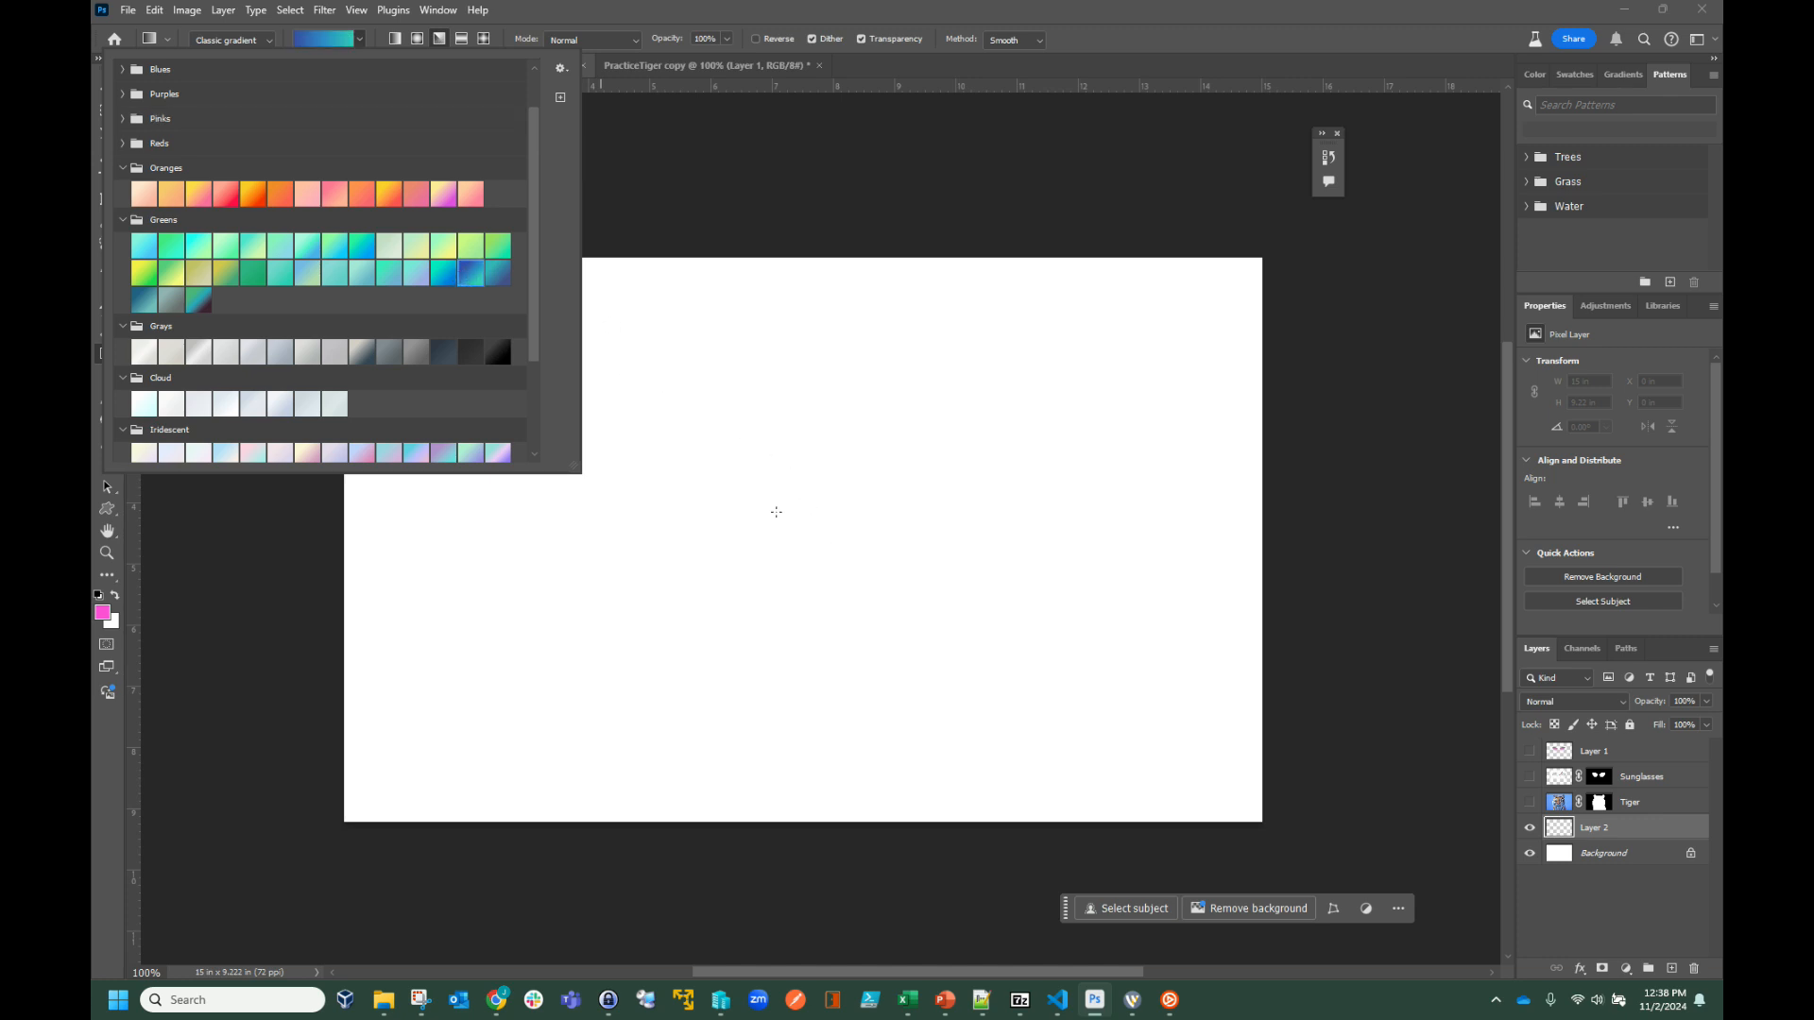
click(772, 511)
drag(806, 490, 343, 821)
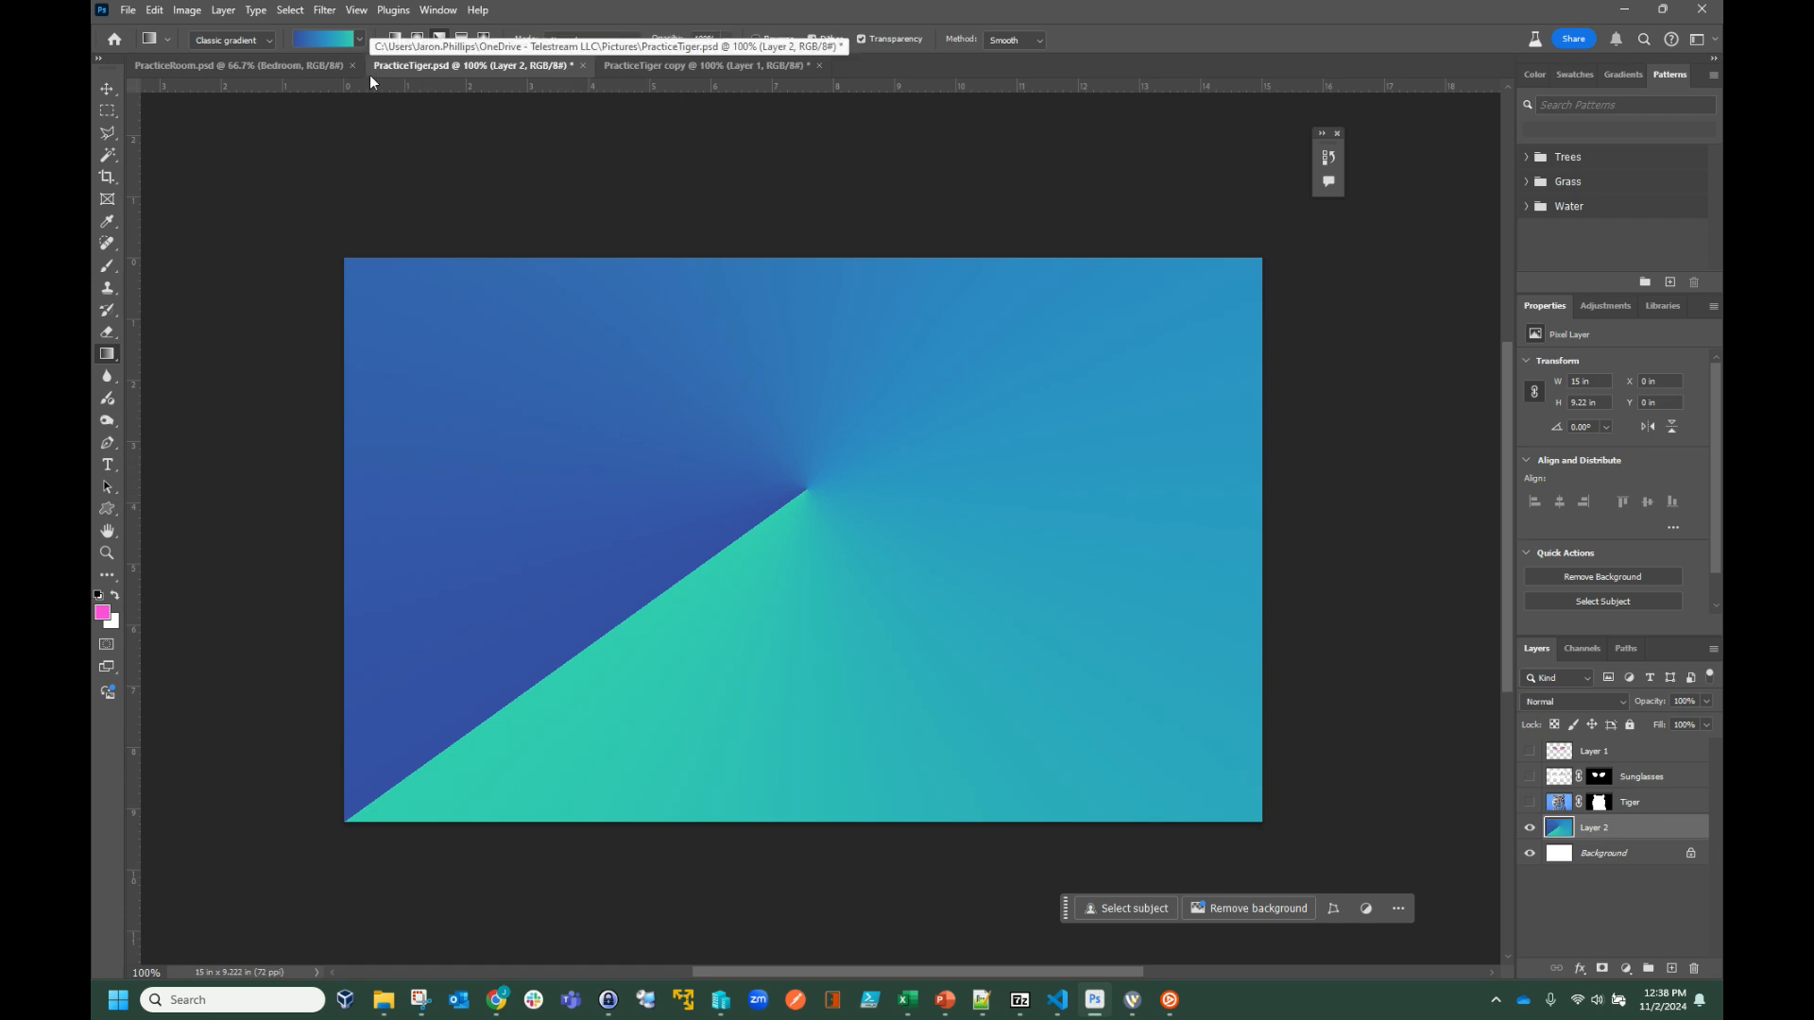
- Select six spaced wedges around the centre of Layer 2's gradient with the Magic Wand at a tolerance of 5
click(107, 160)
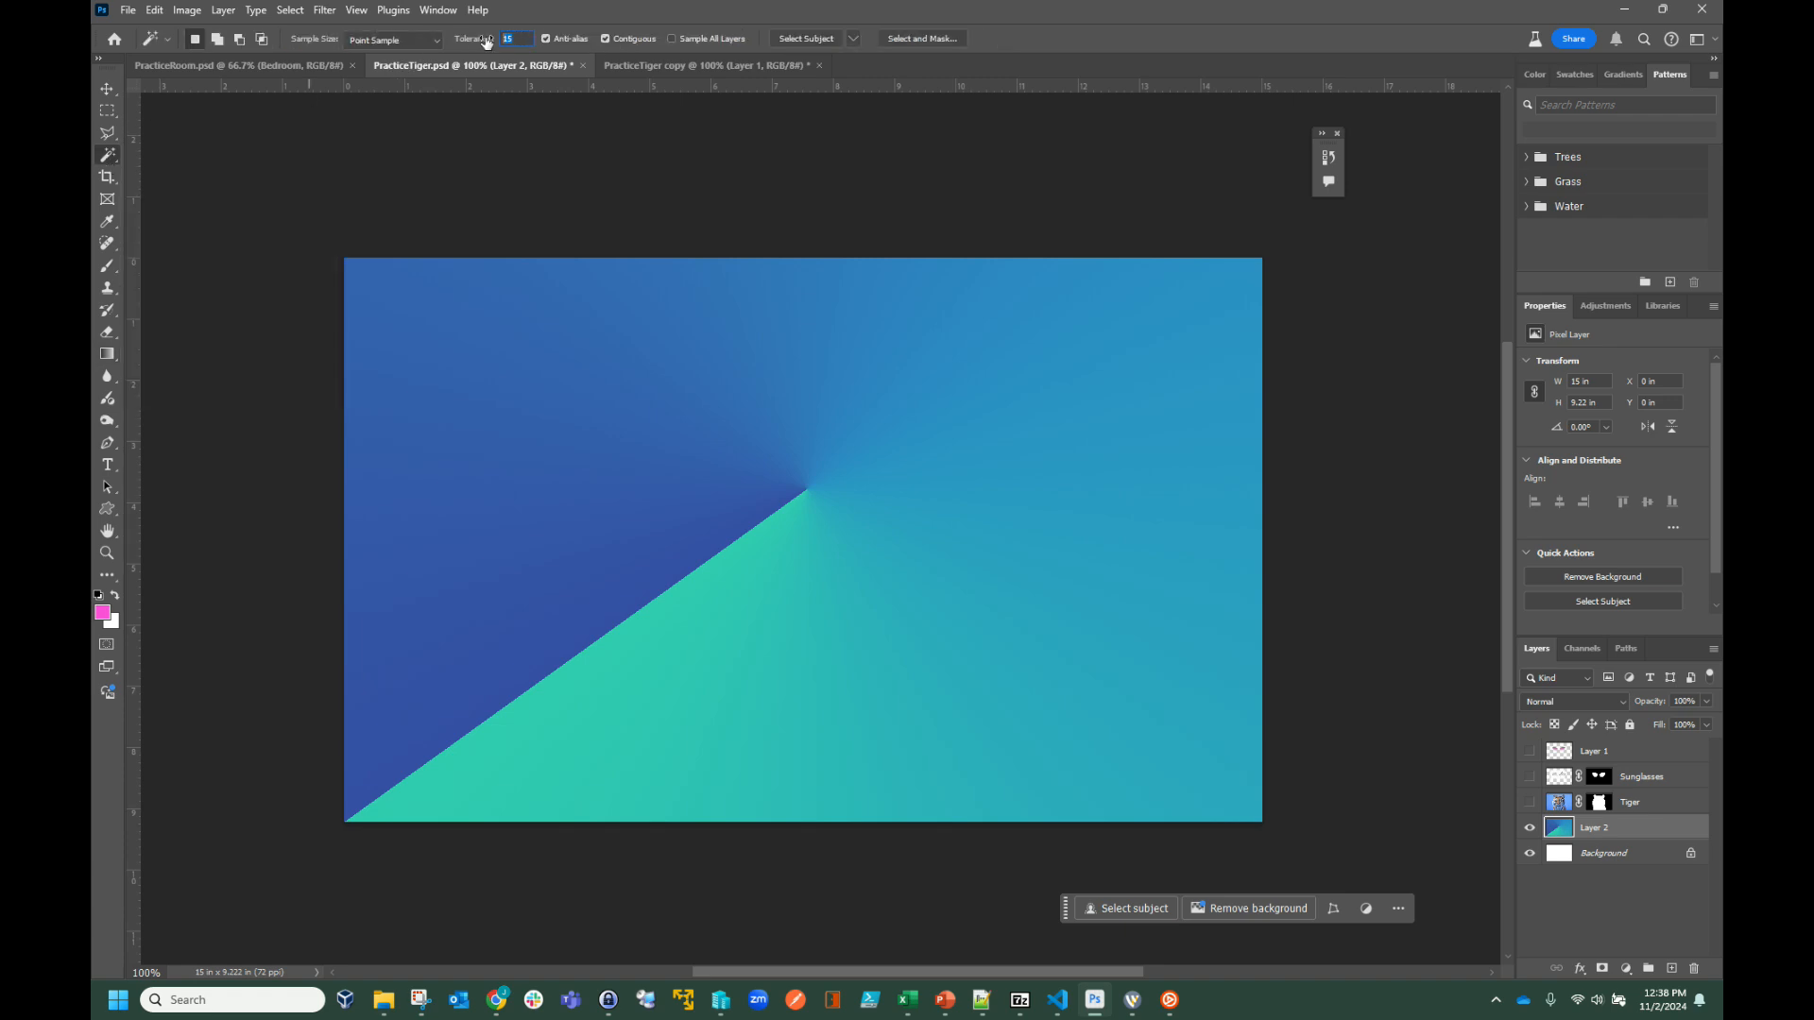
text(5)
click(571, 641)
shift+click(587, 388)
shift+click(924, 346)
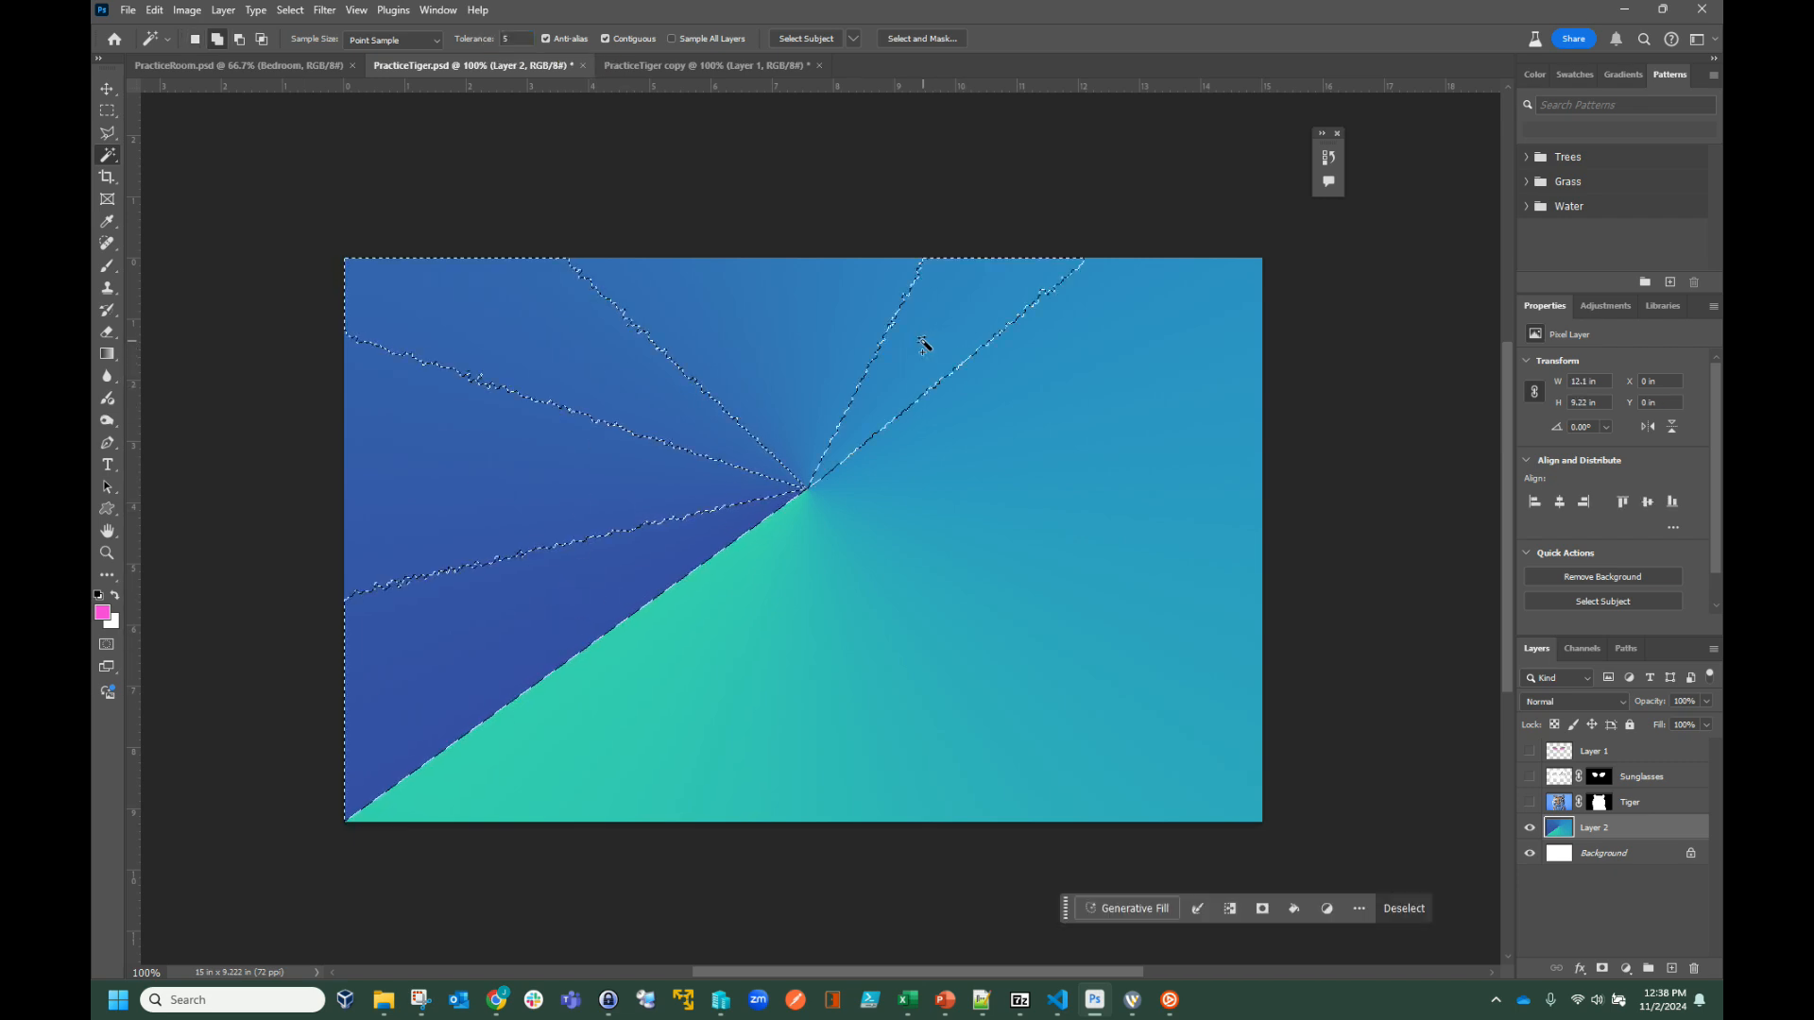
shift+click(1094, 512)
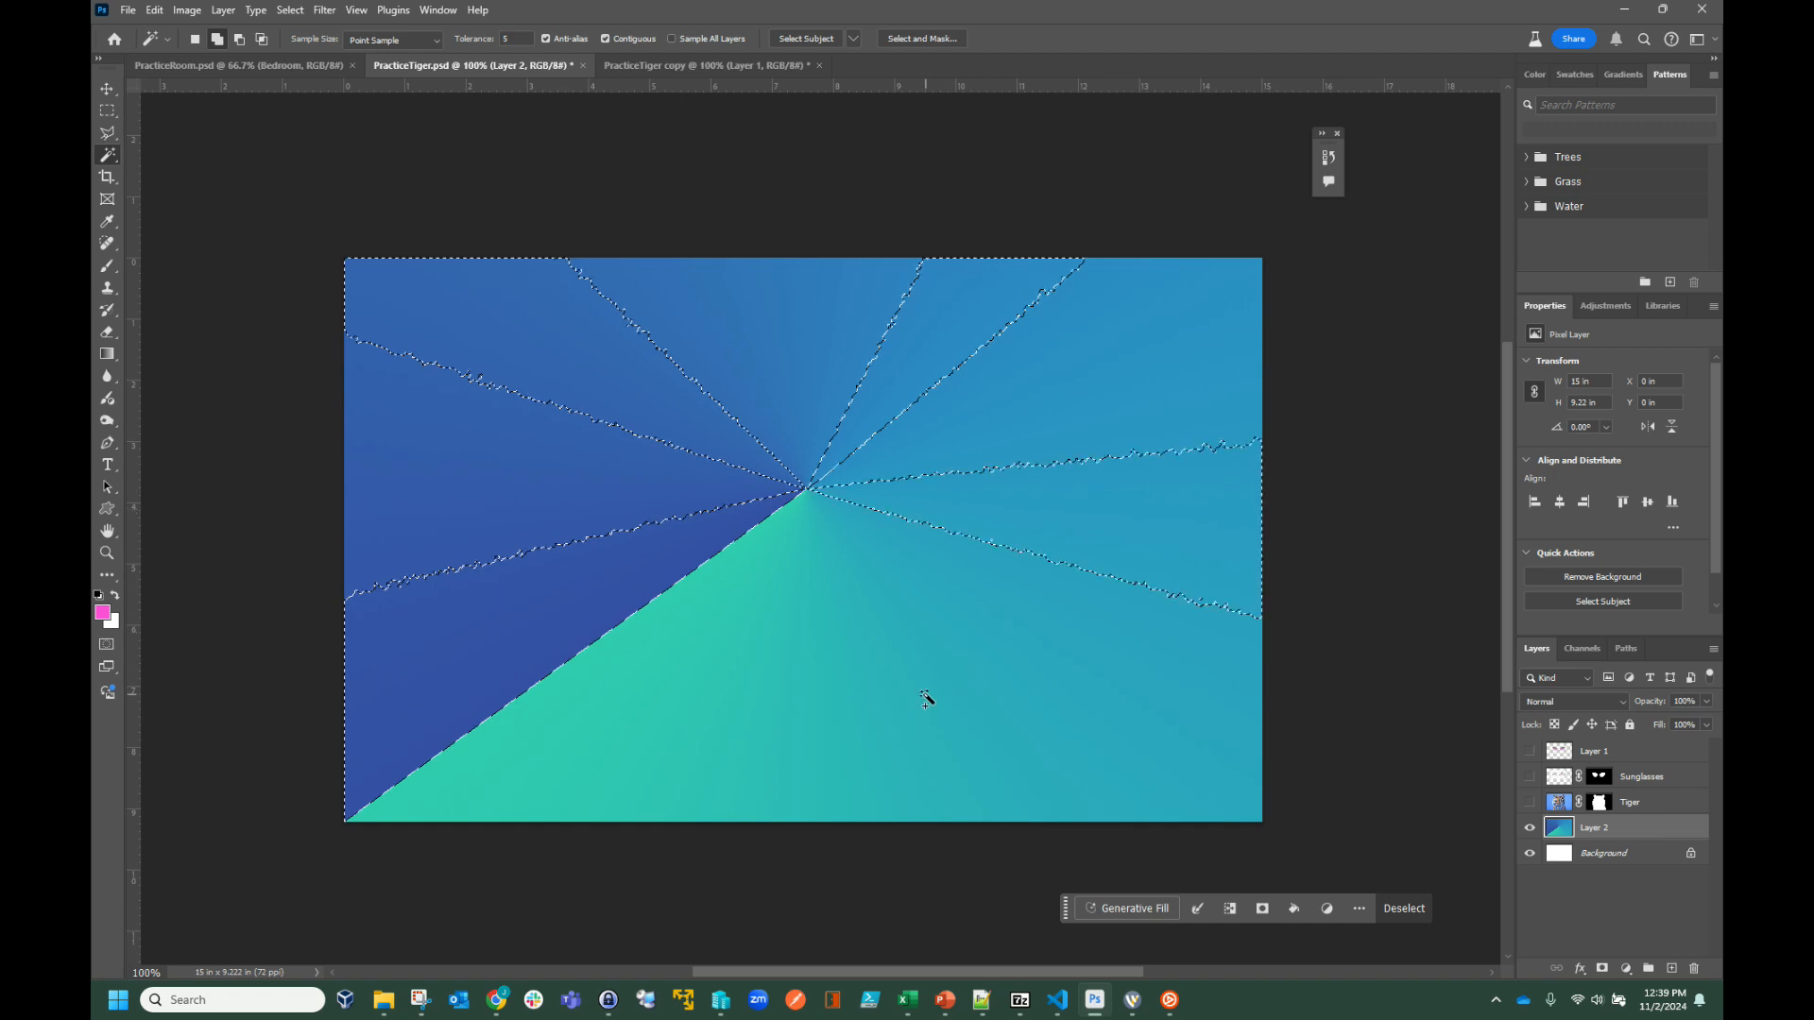
shift+click(664, 753)
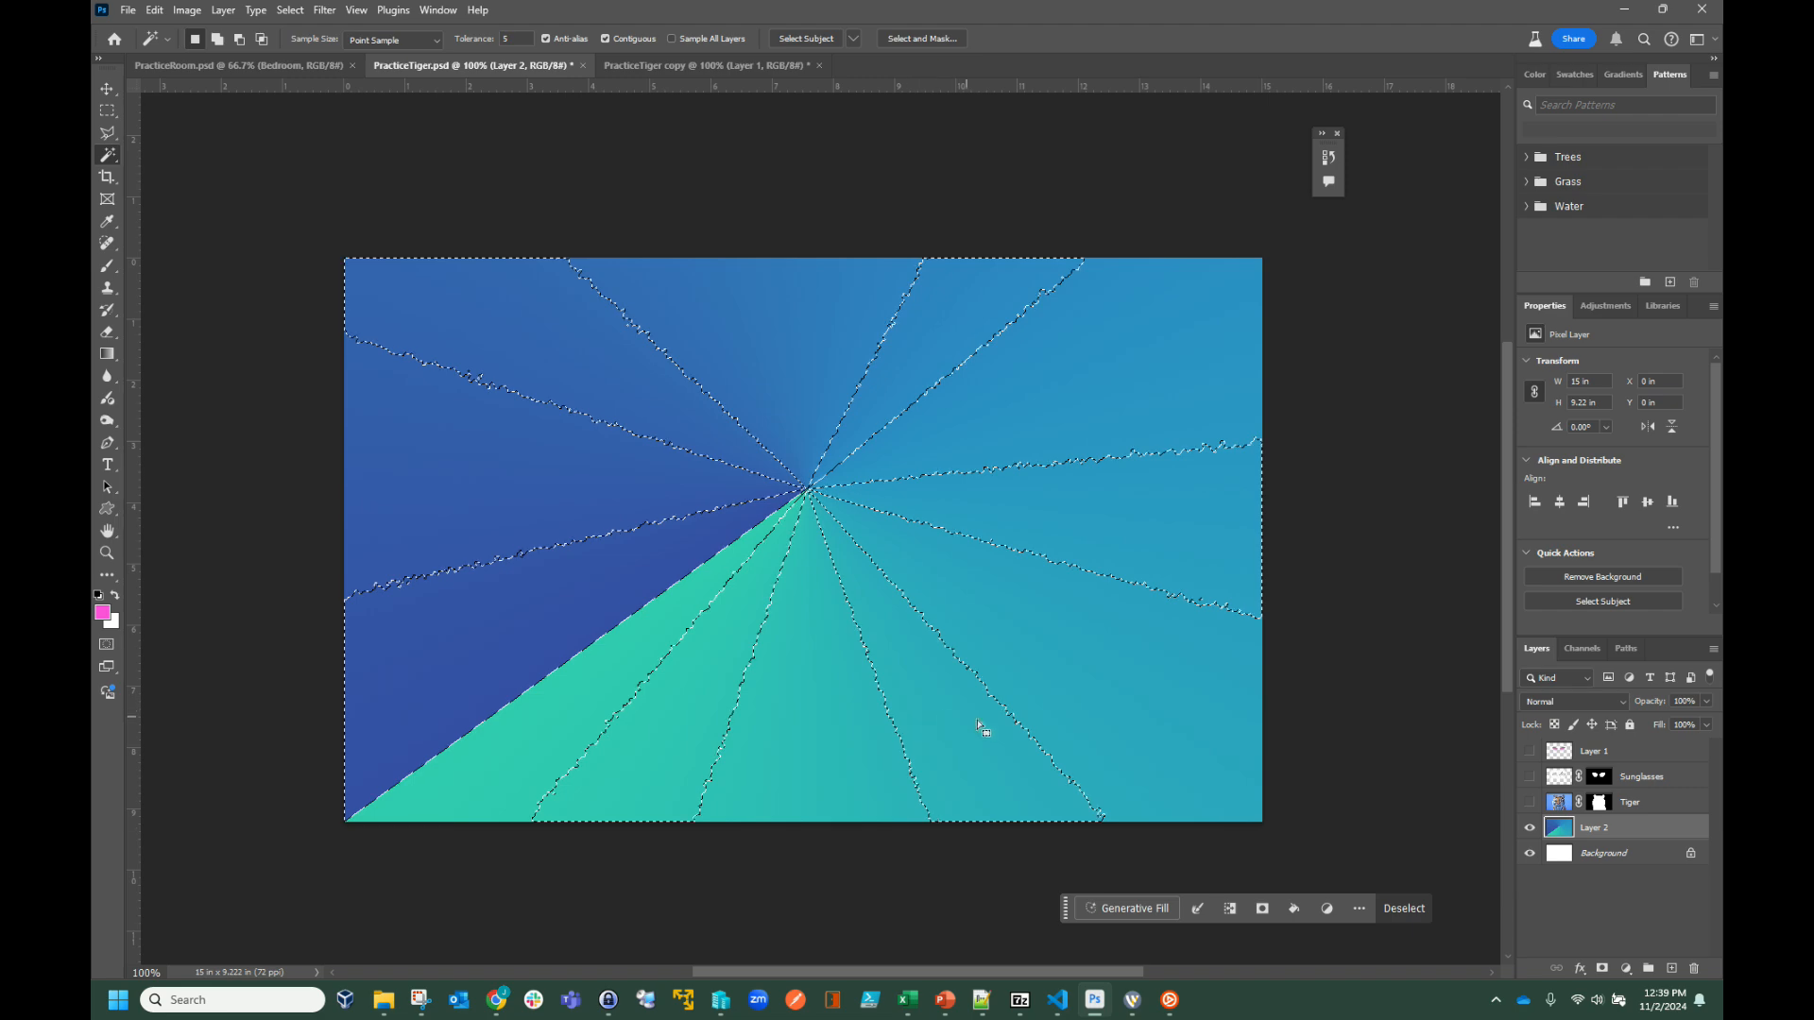
- Create a new layer above Layer 2 and set up a Radial gradient with a pink-to-blue preset from the Purples group
click(1671, 969)
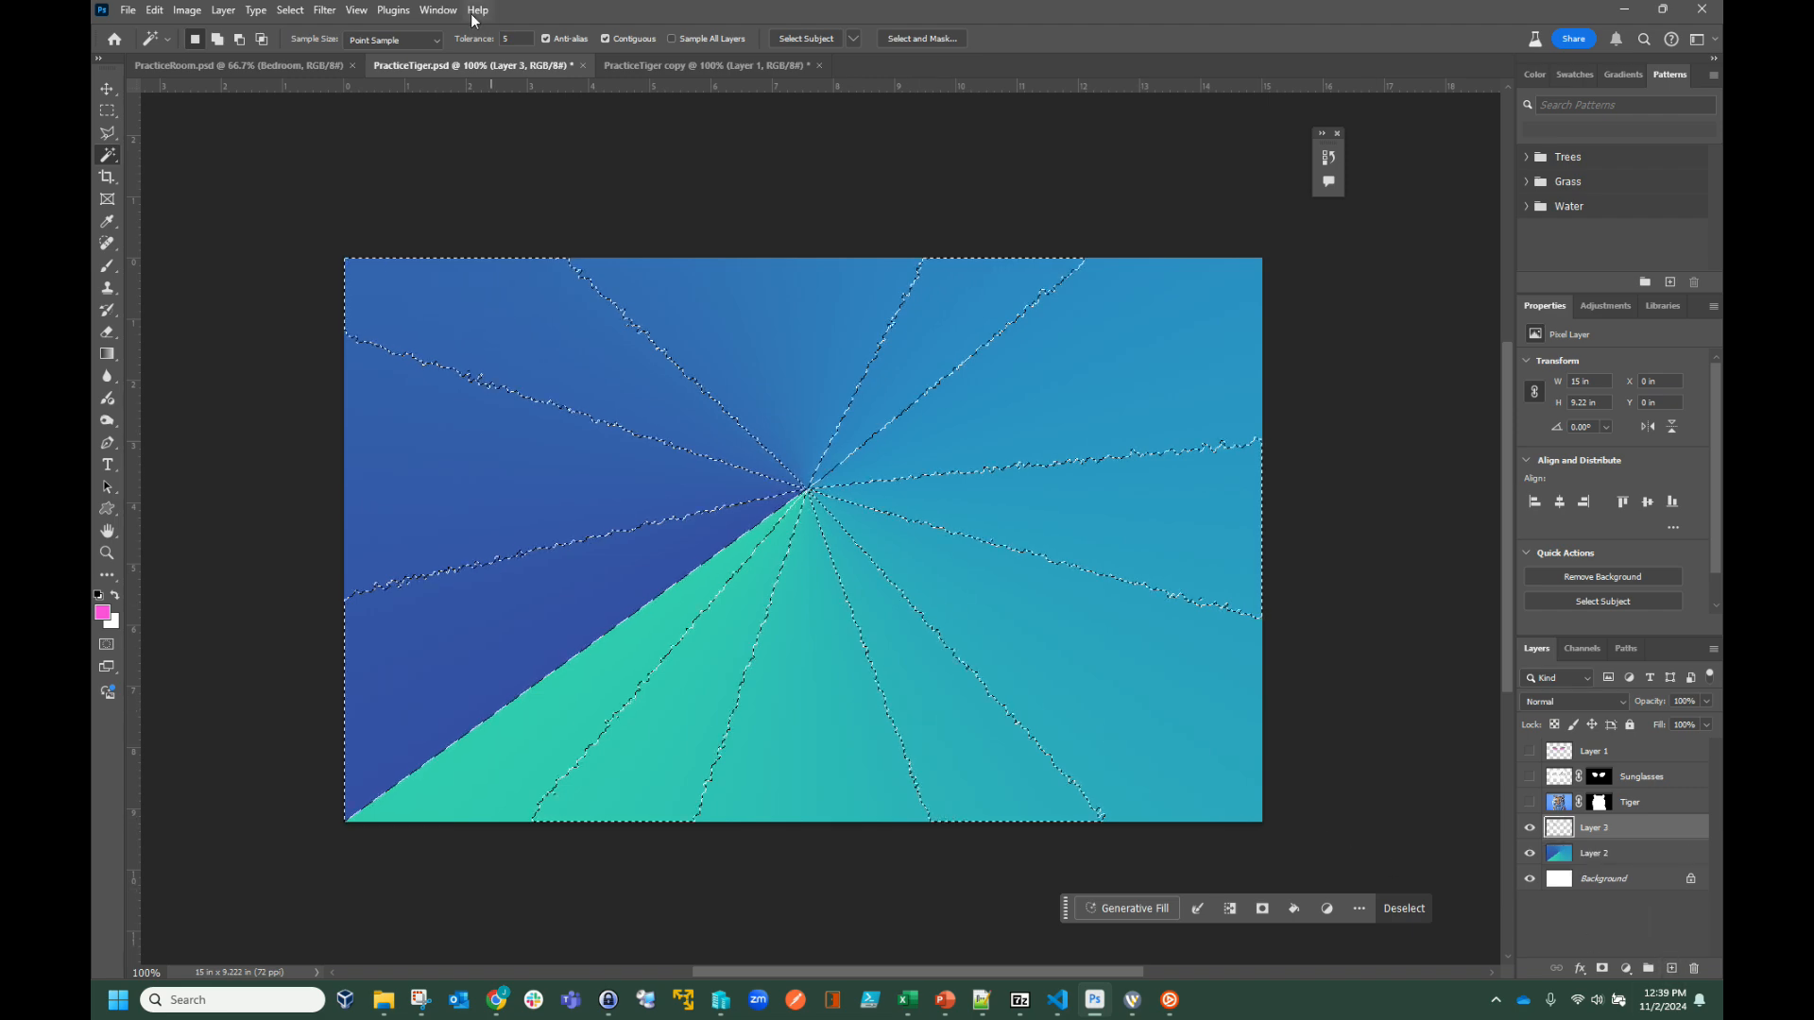
click(107, 353)
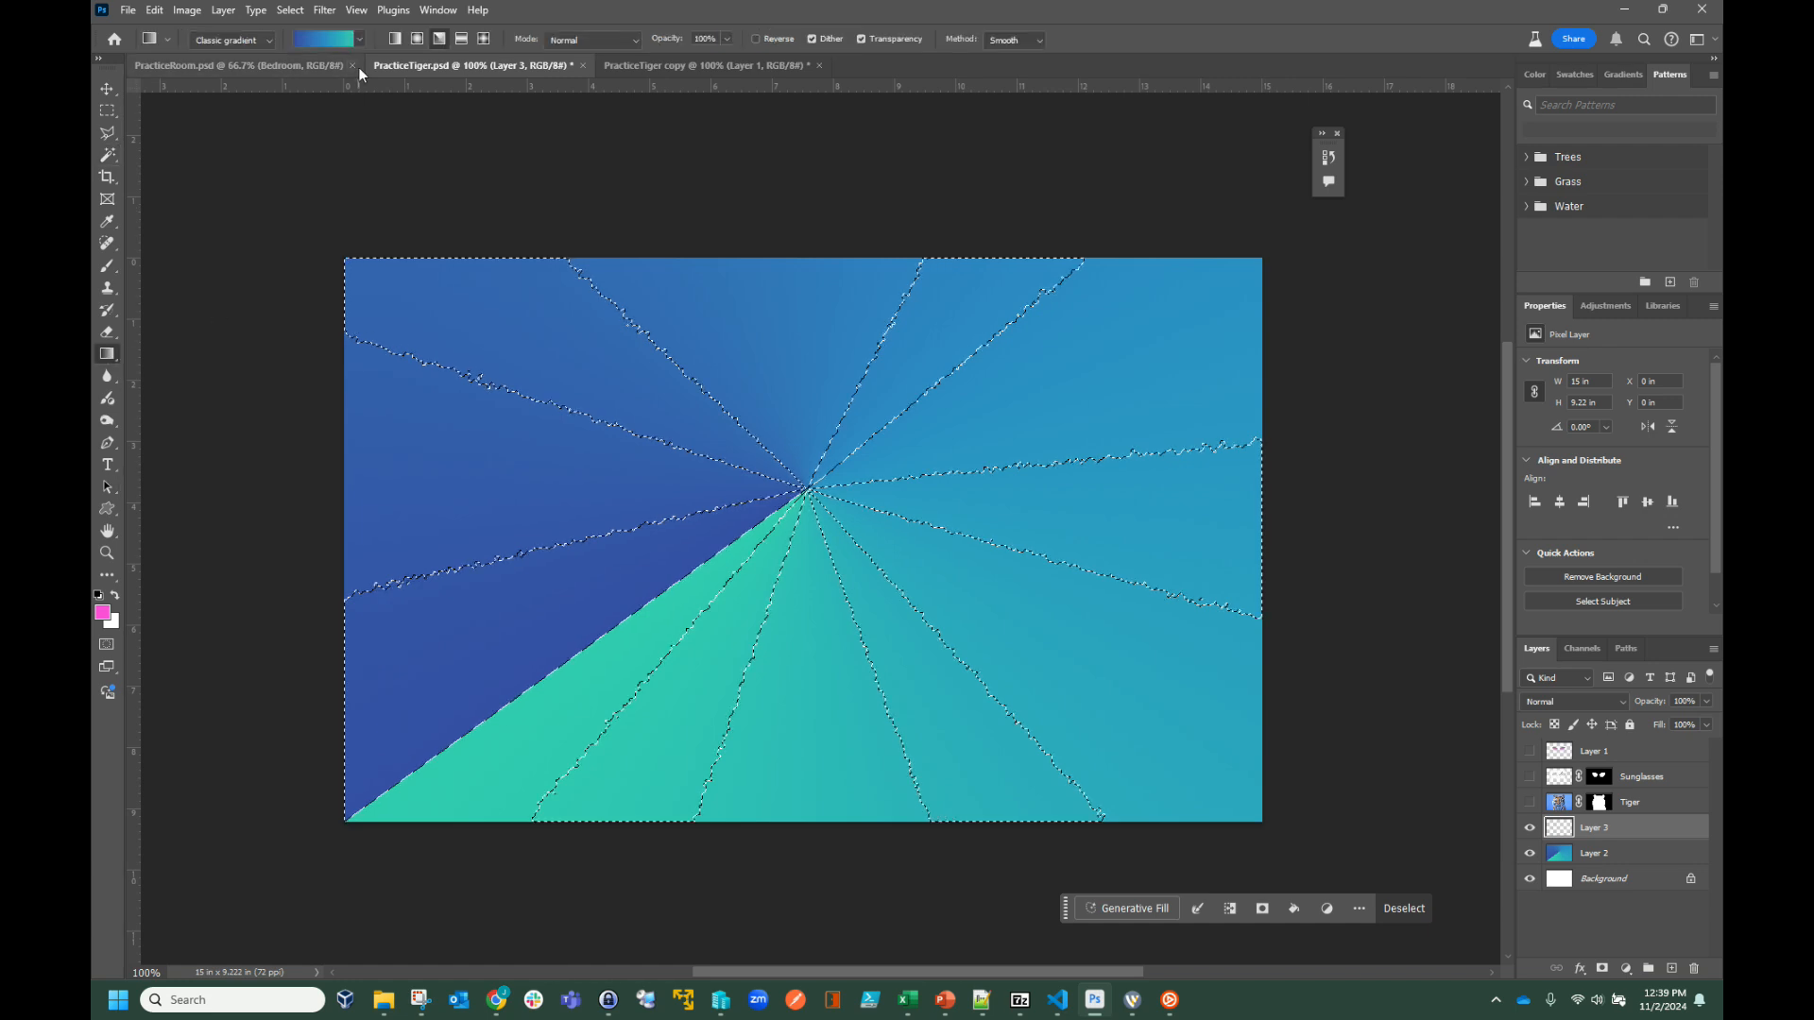
click(417, 39)
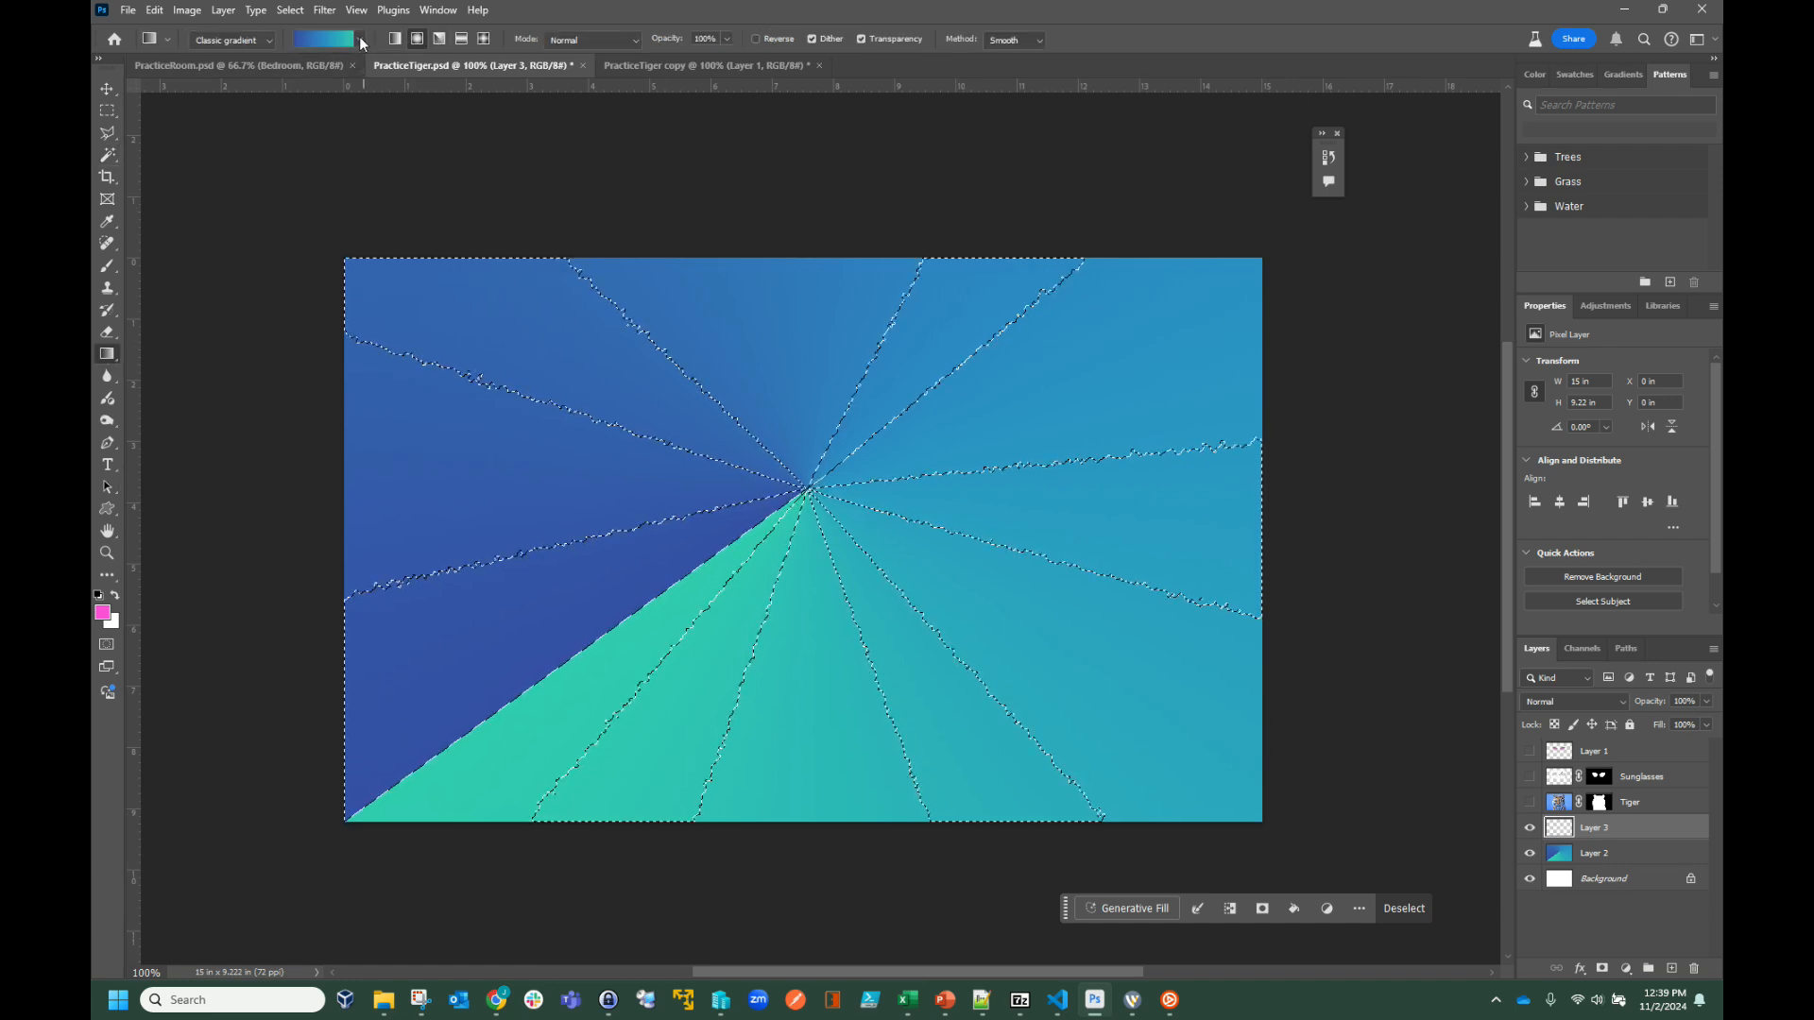
click(360, 41)
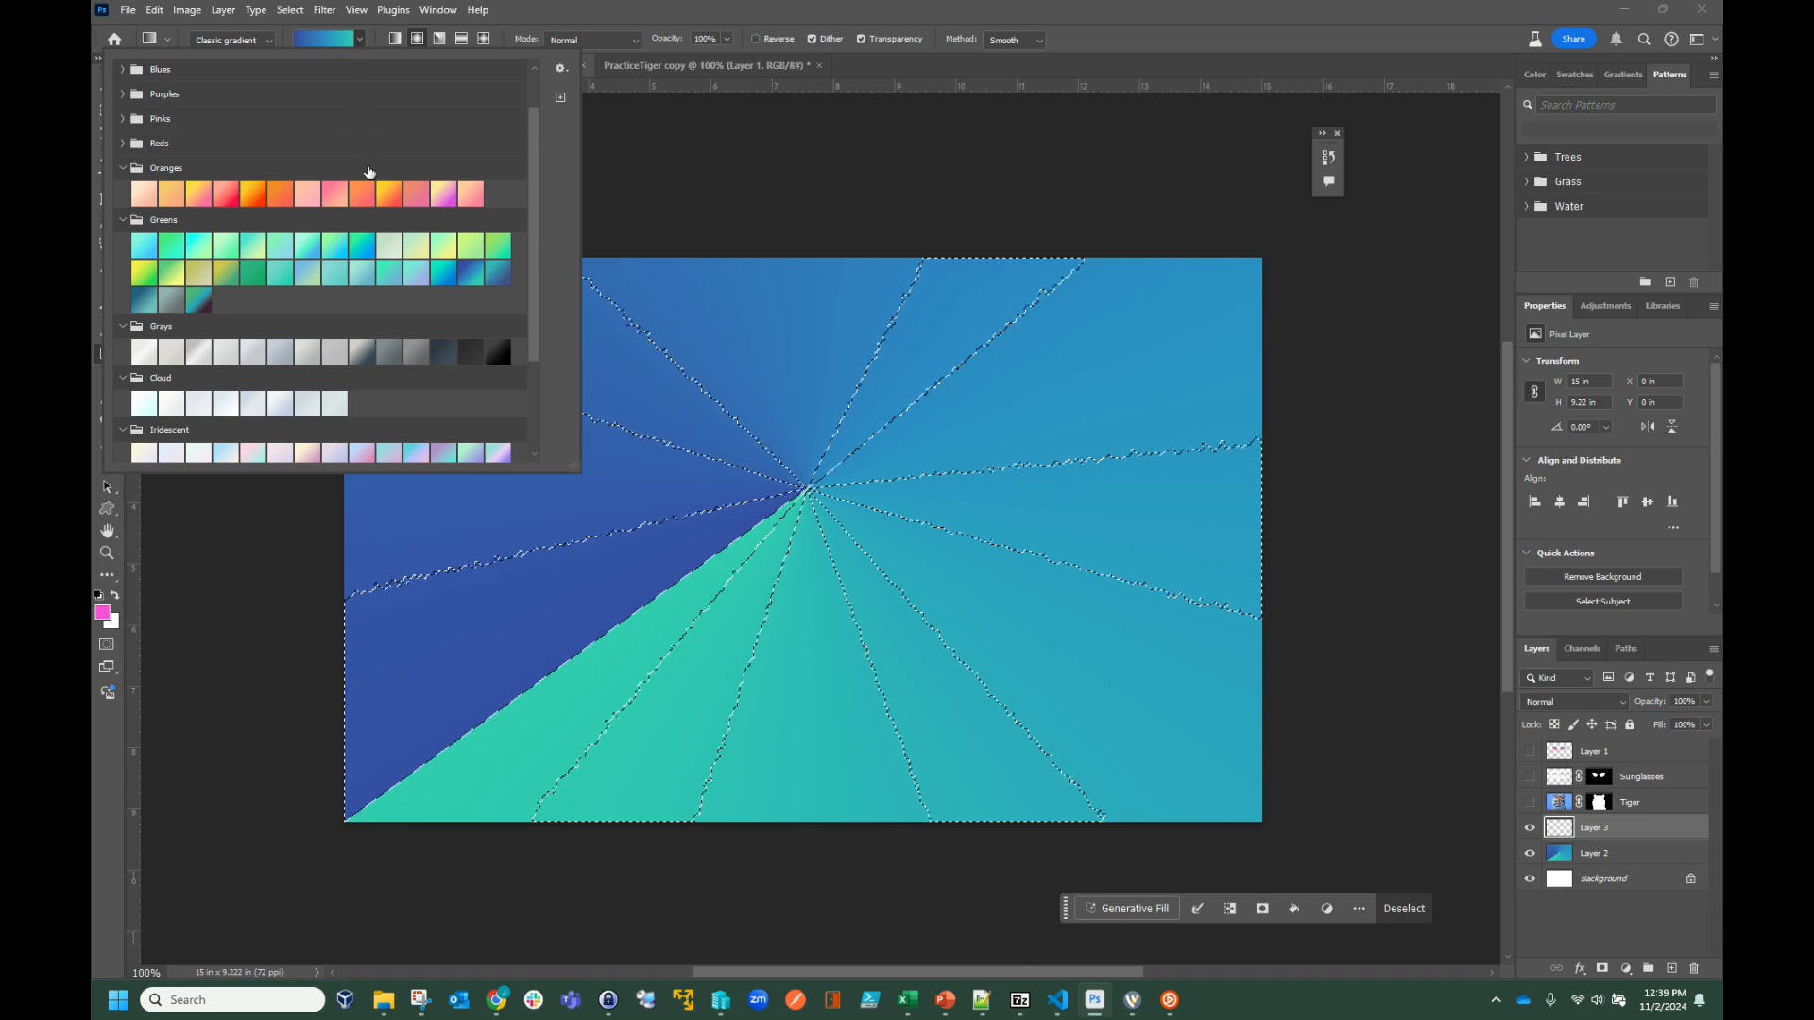
scroll(369, 173, down, 2)
scroll(164, 242, up, 4)
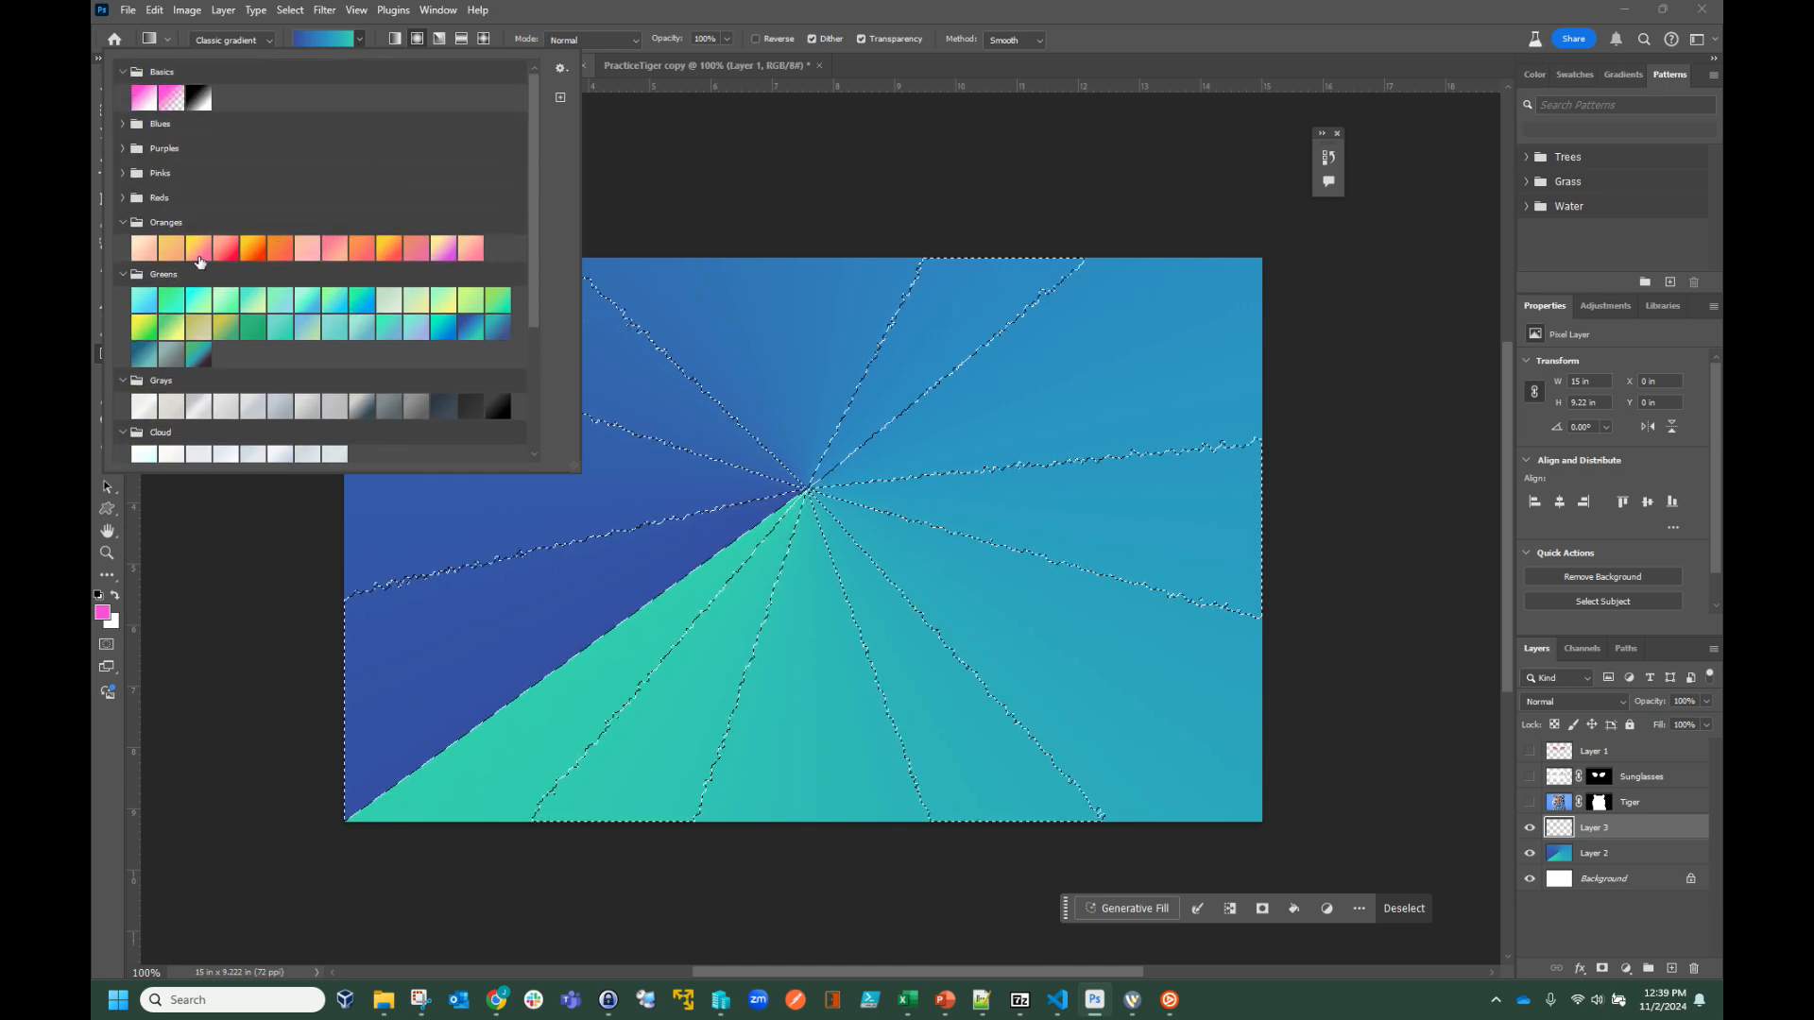
click(123, 151)
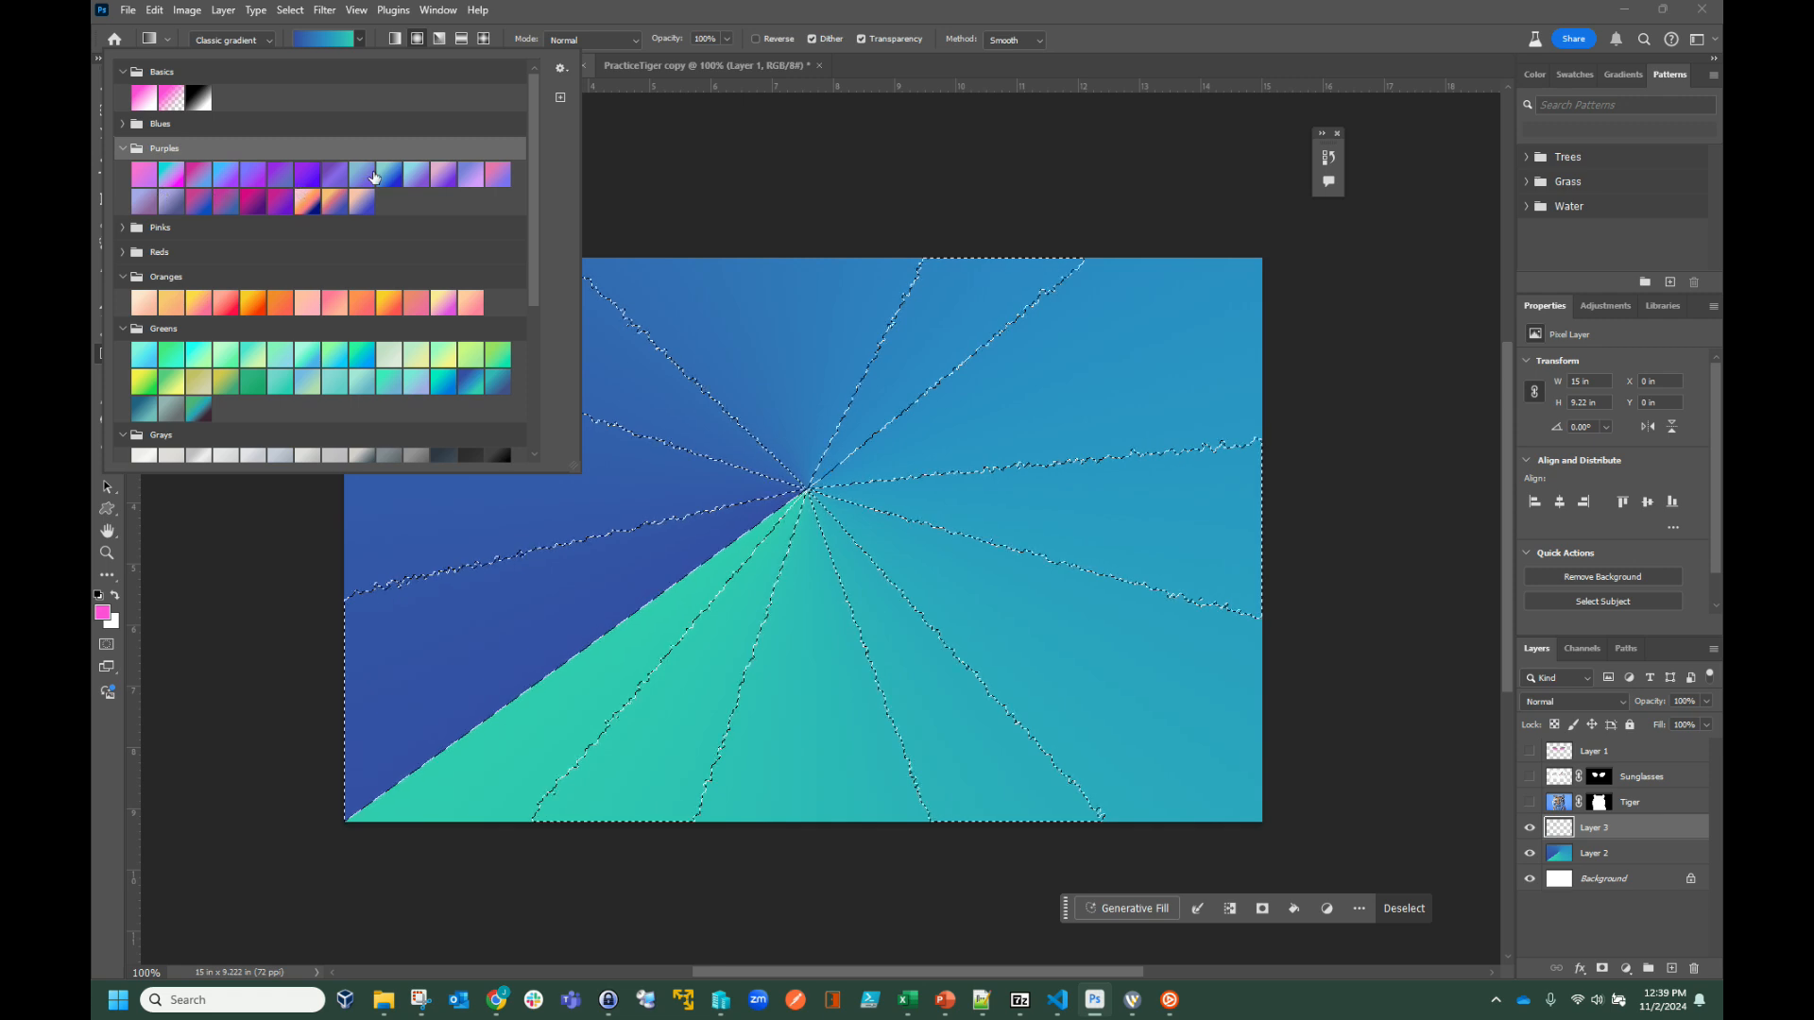
click(253, 199)
click(201, 174)
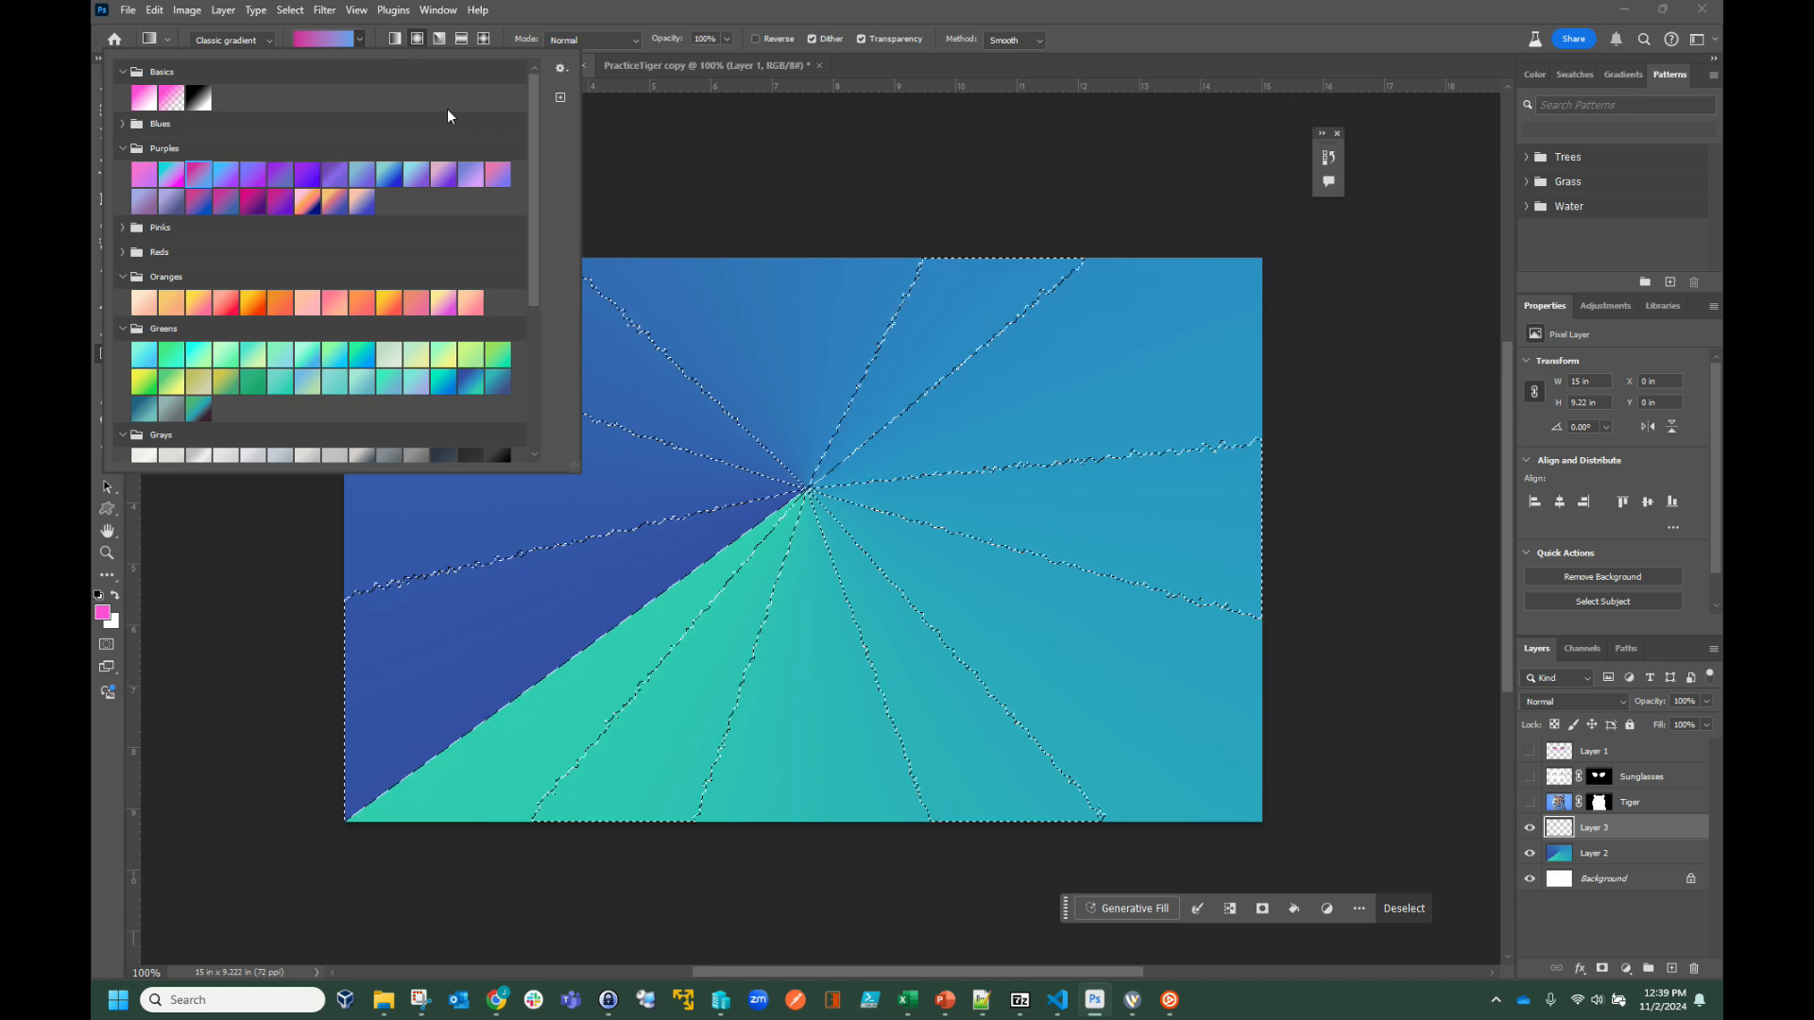
- Fill the selected wedges with the radial gradient from the canvas centre to the lower-left corner, and deselect
drag(807, 494, 773, 511)
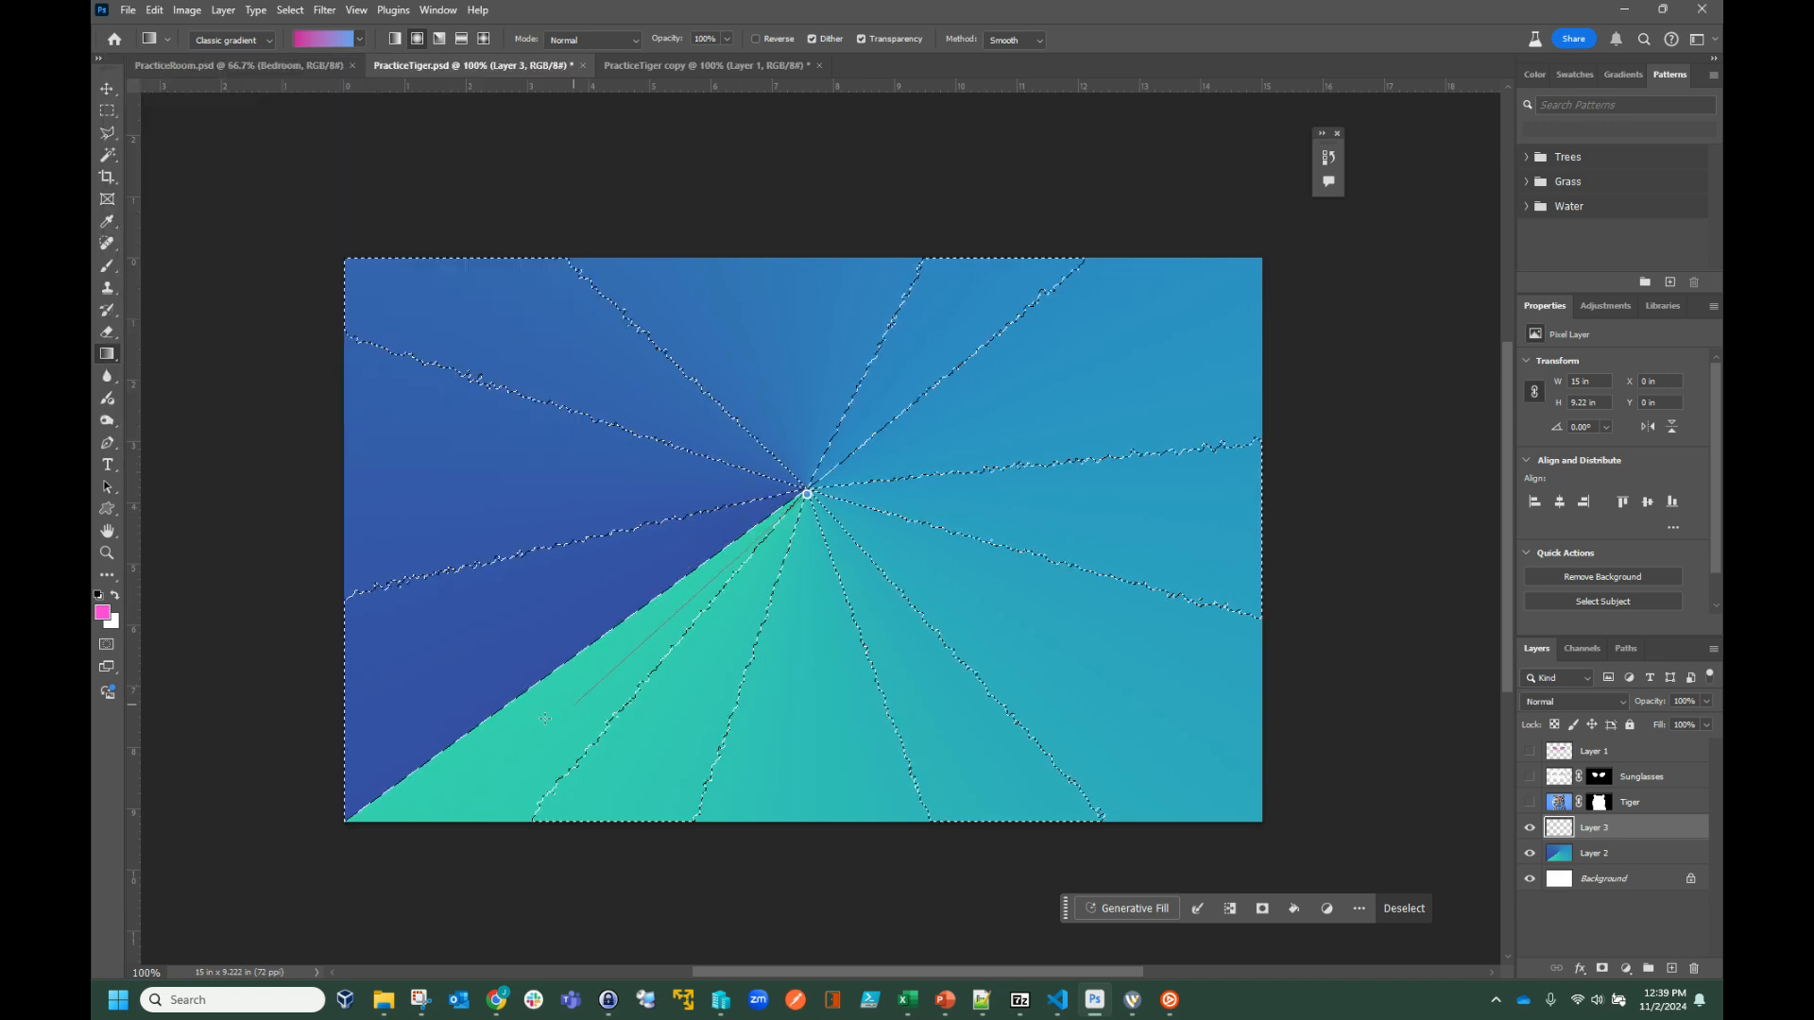
drag(377, 818, 360, 814)
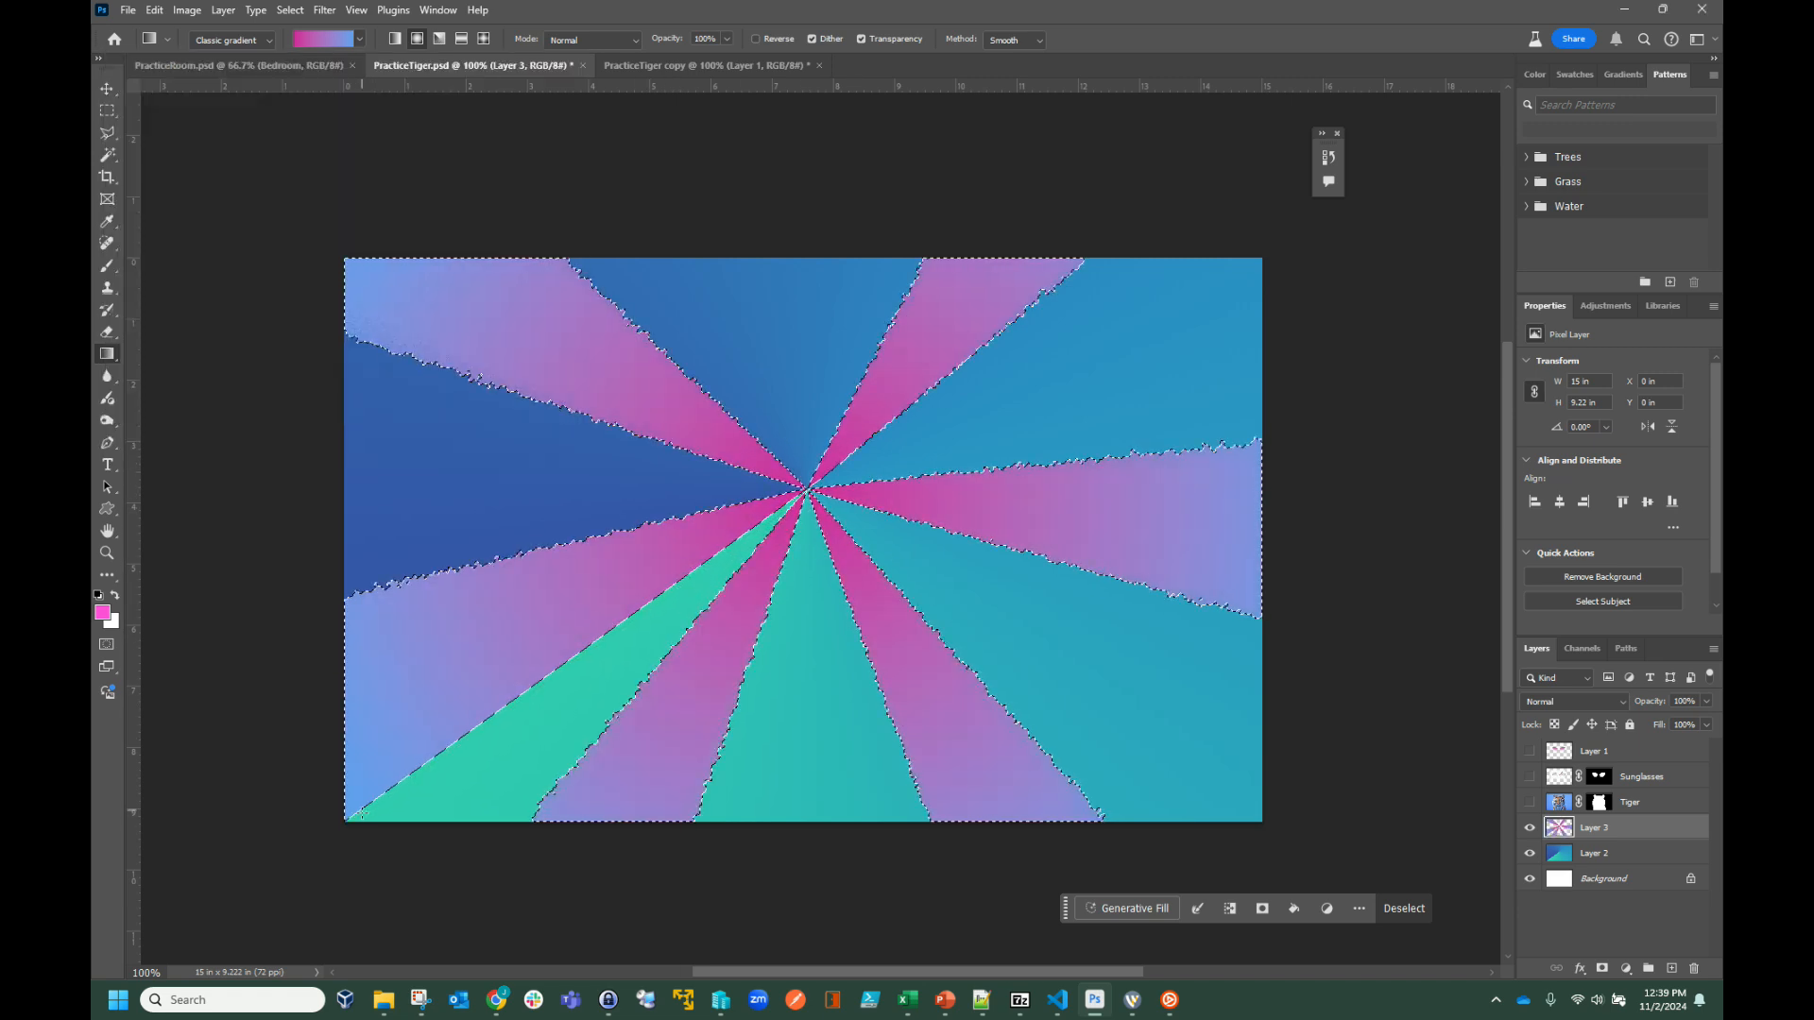
key(m)
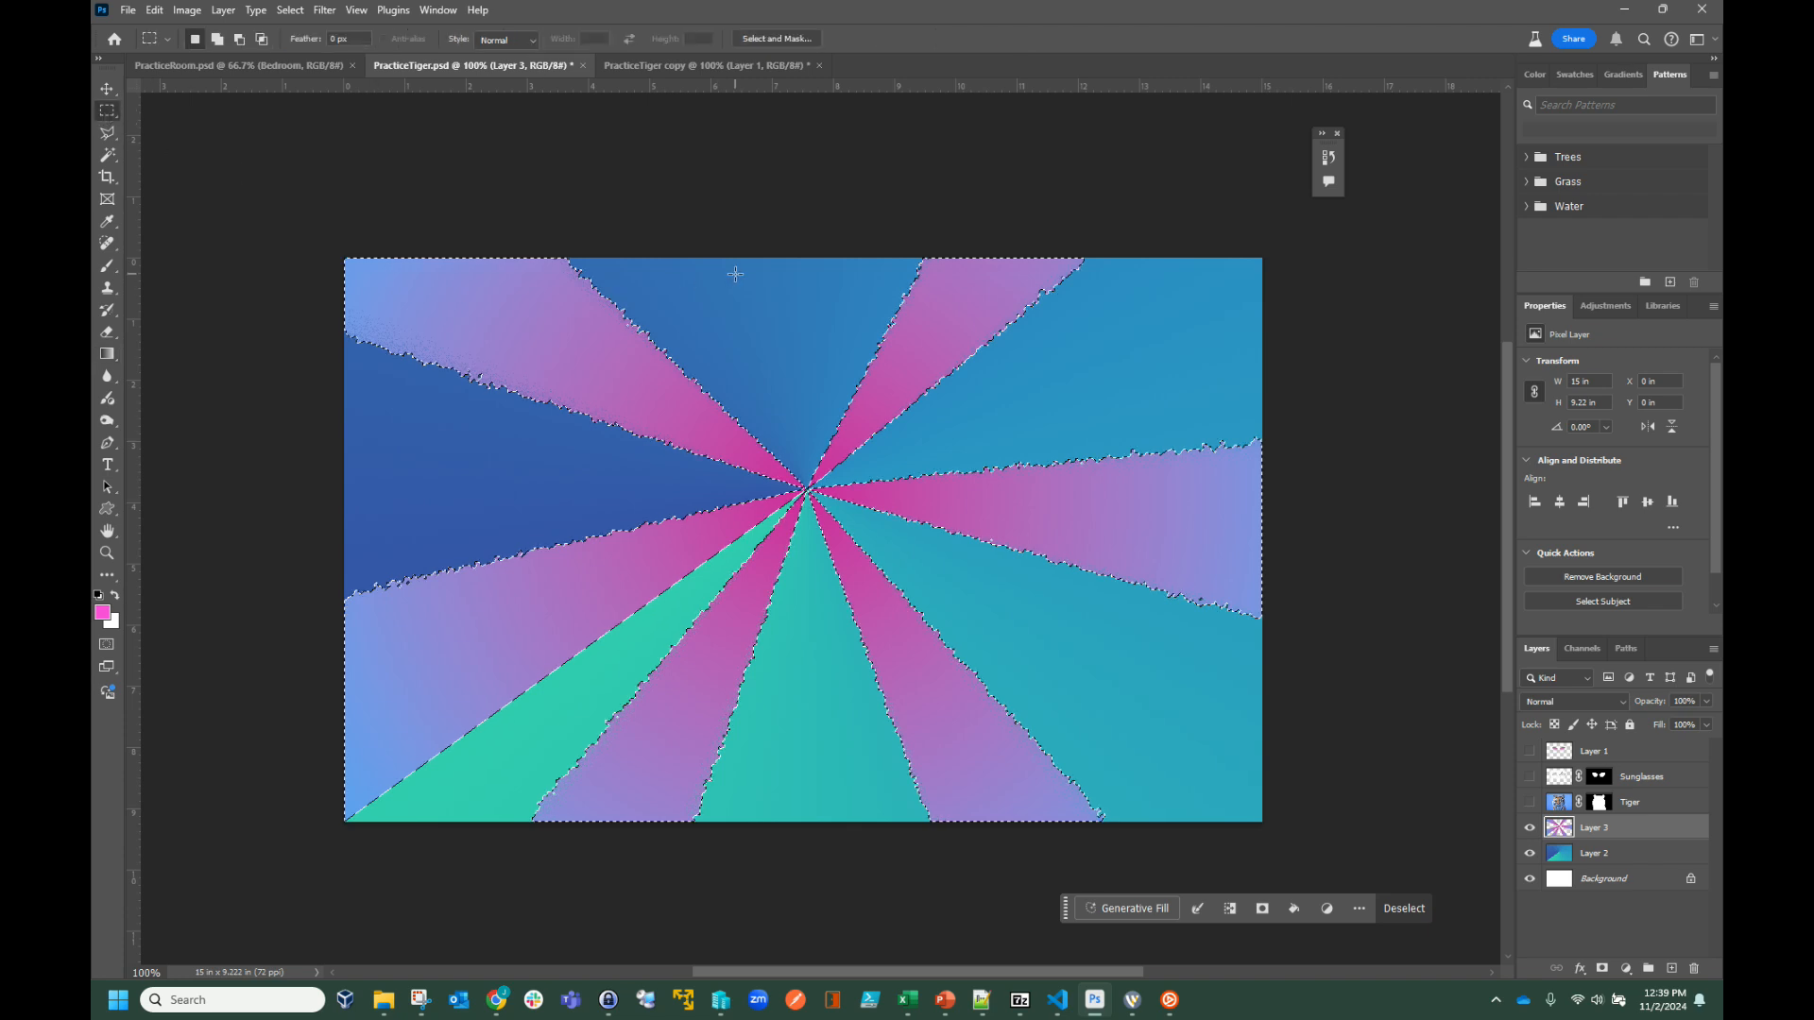
click(818, 278)
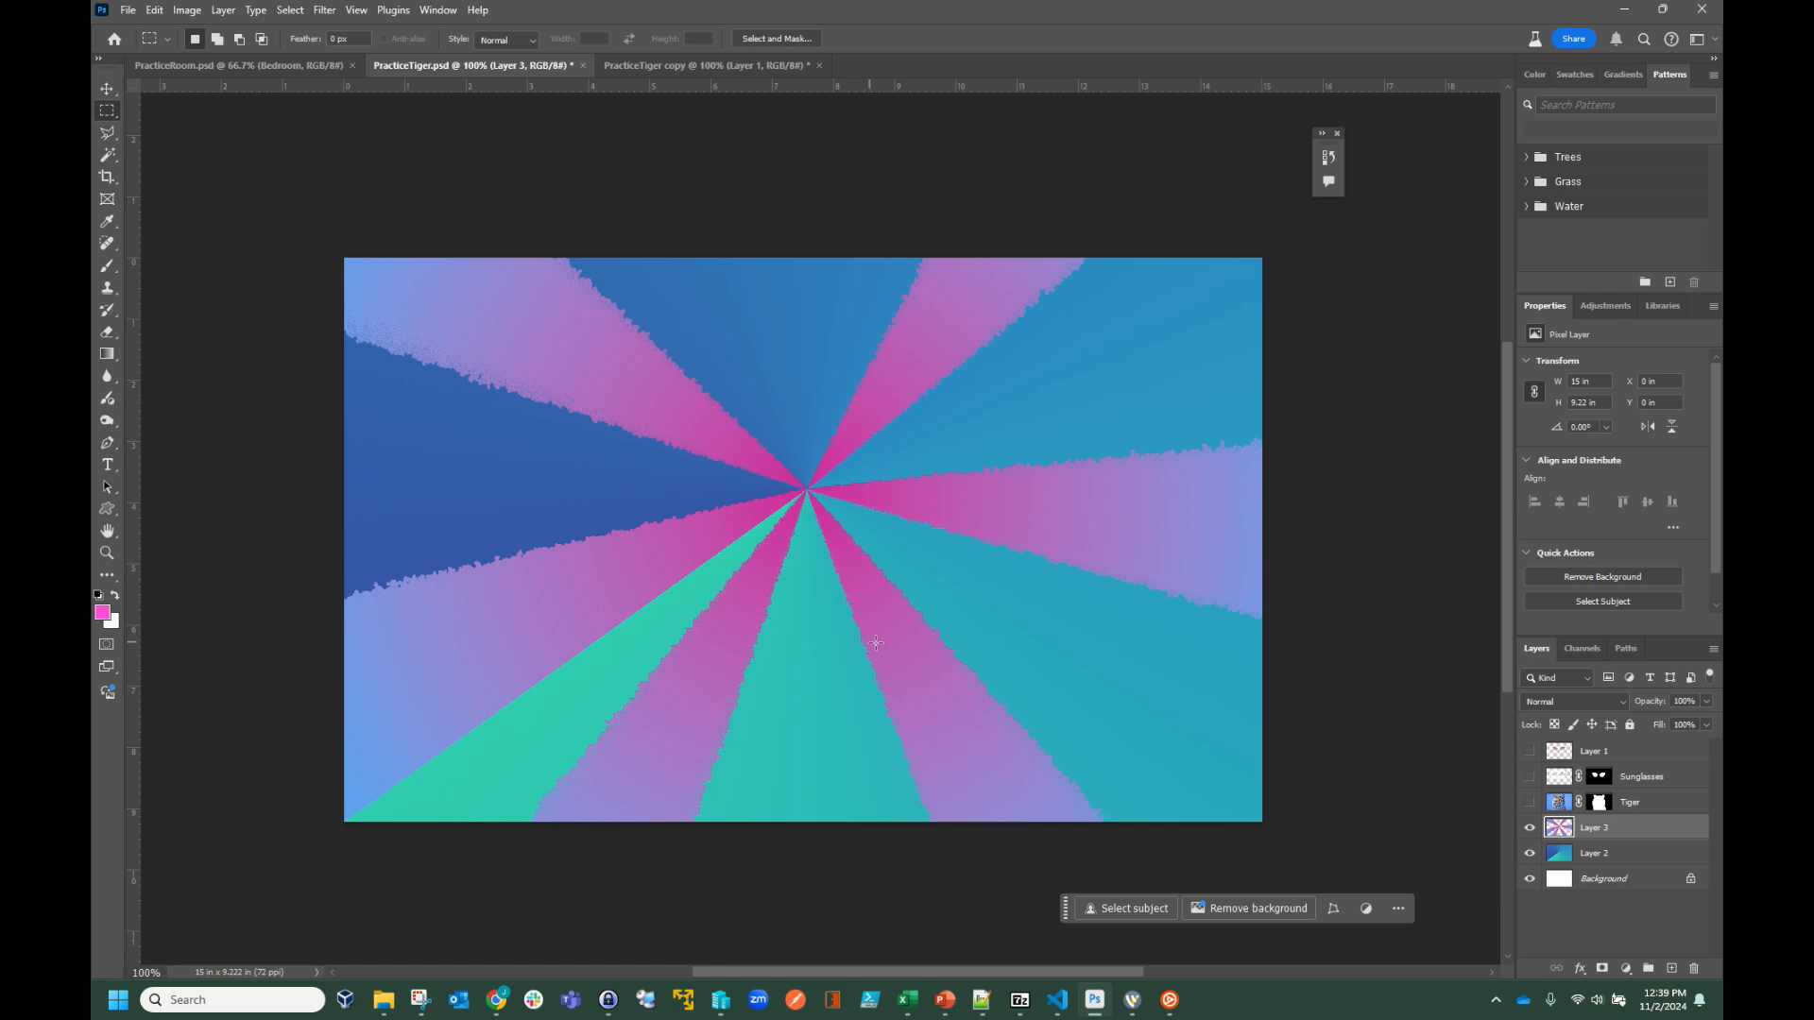
- Merge Layer 3 and Layer 2 into one background layer
shift+click(1621, 855)
right_click(1617, 853)
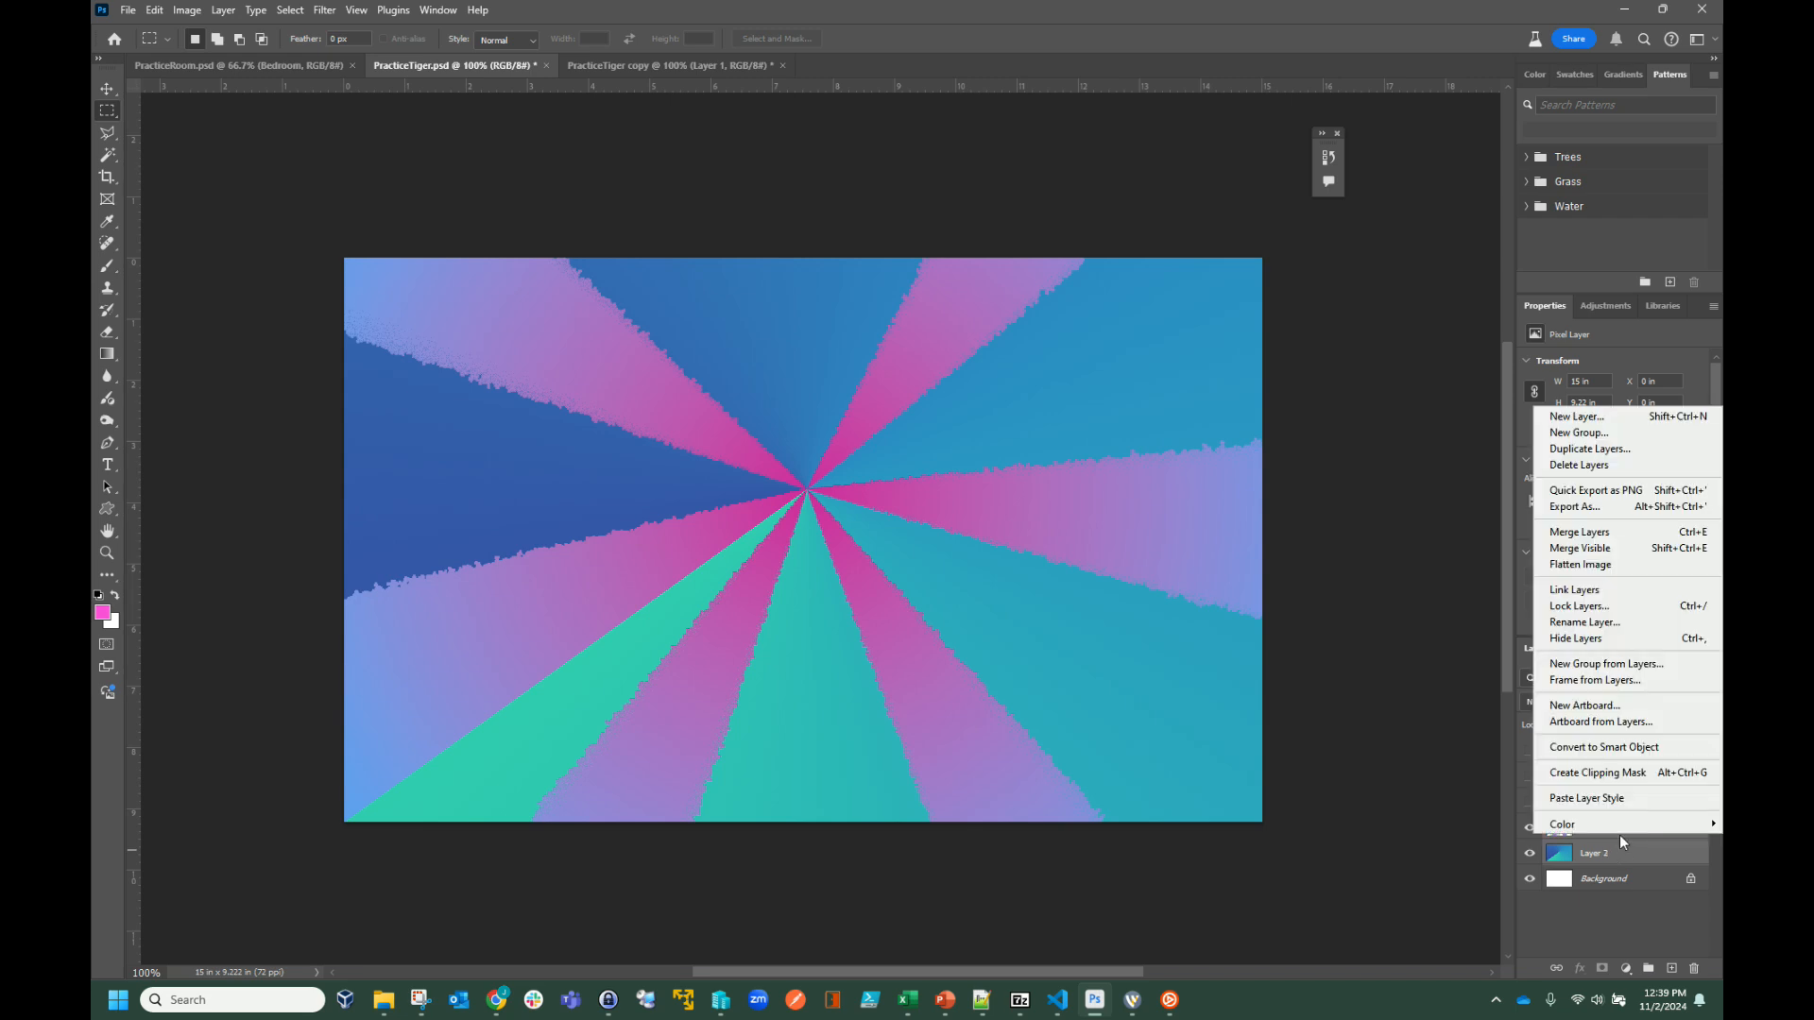
click(1599, 534)
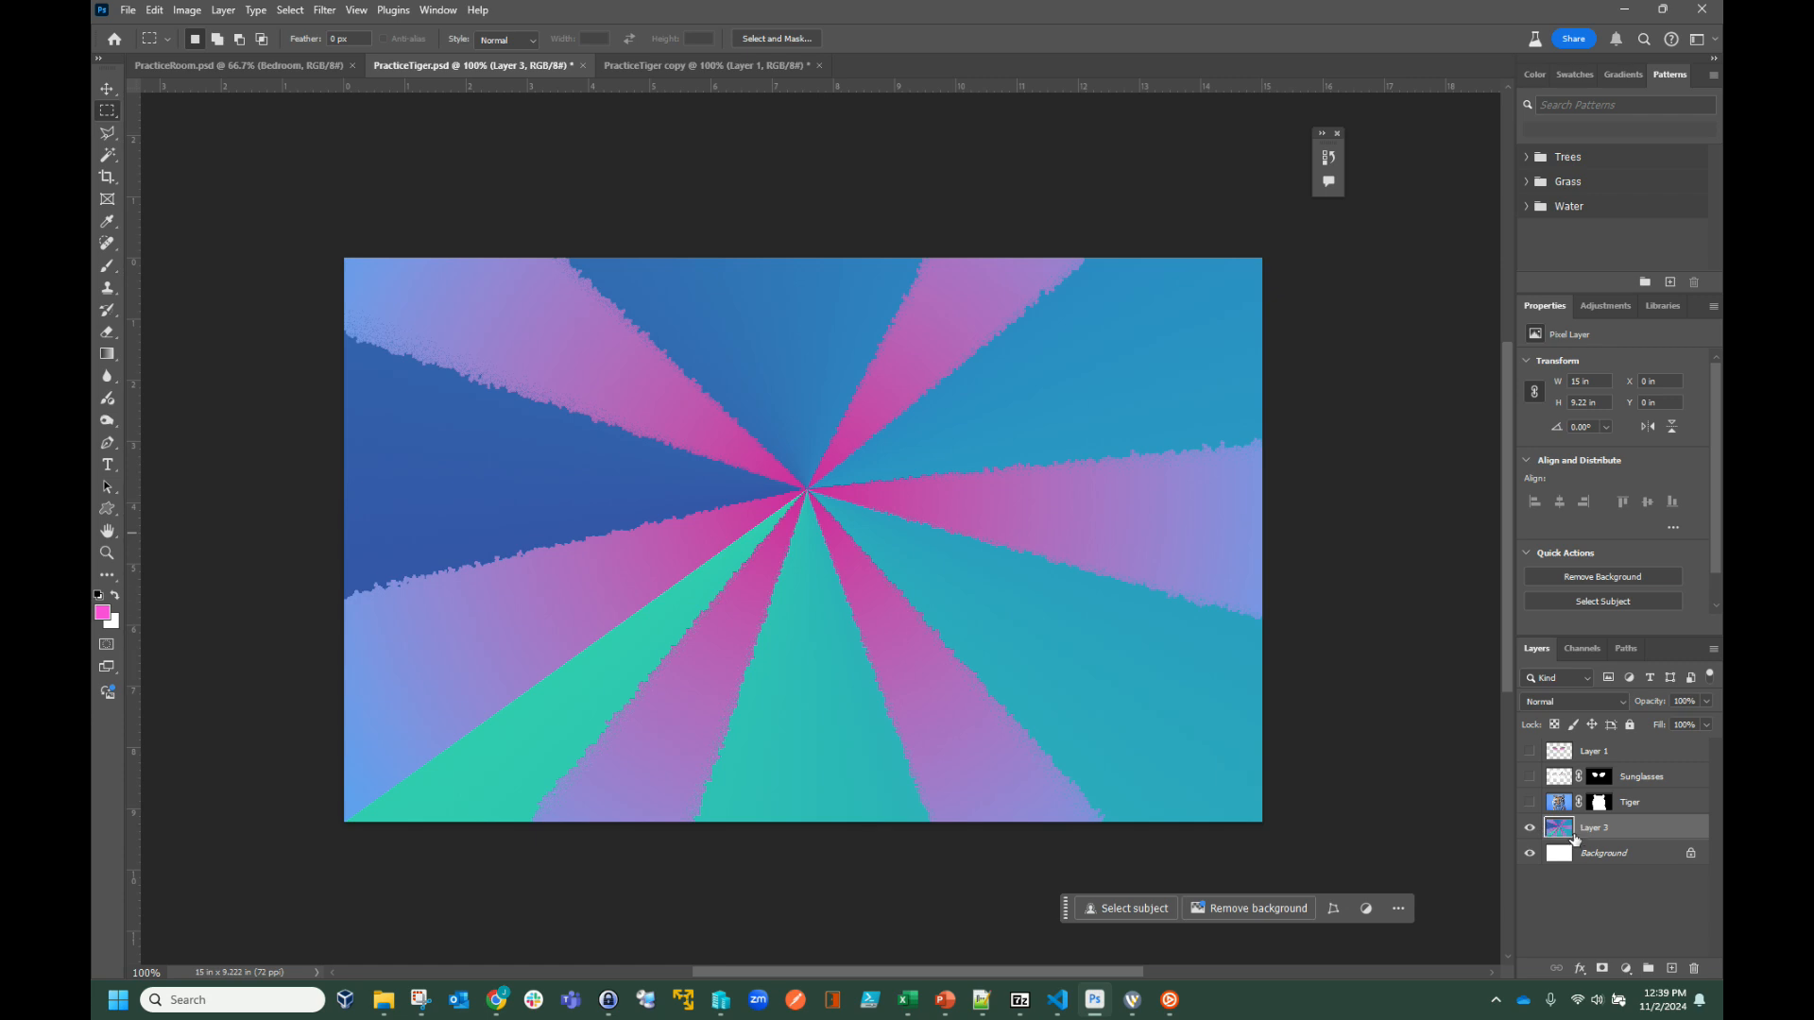
- Show the Tiger, Sunglasses and Layer 1 layers again over the wedge background
click(1530, 803)
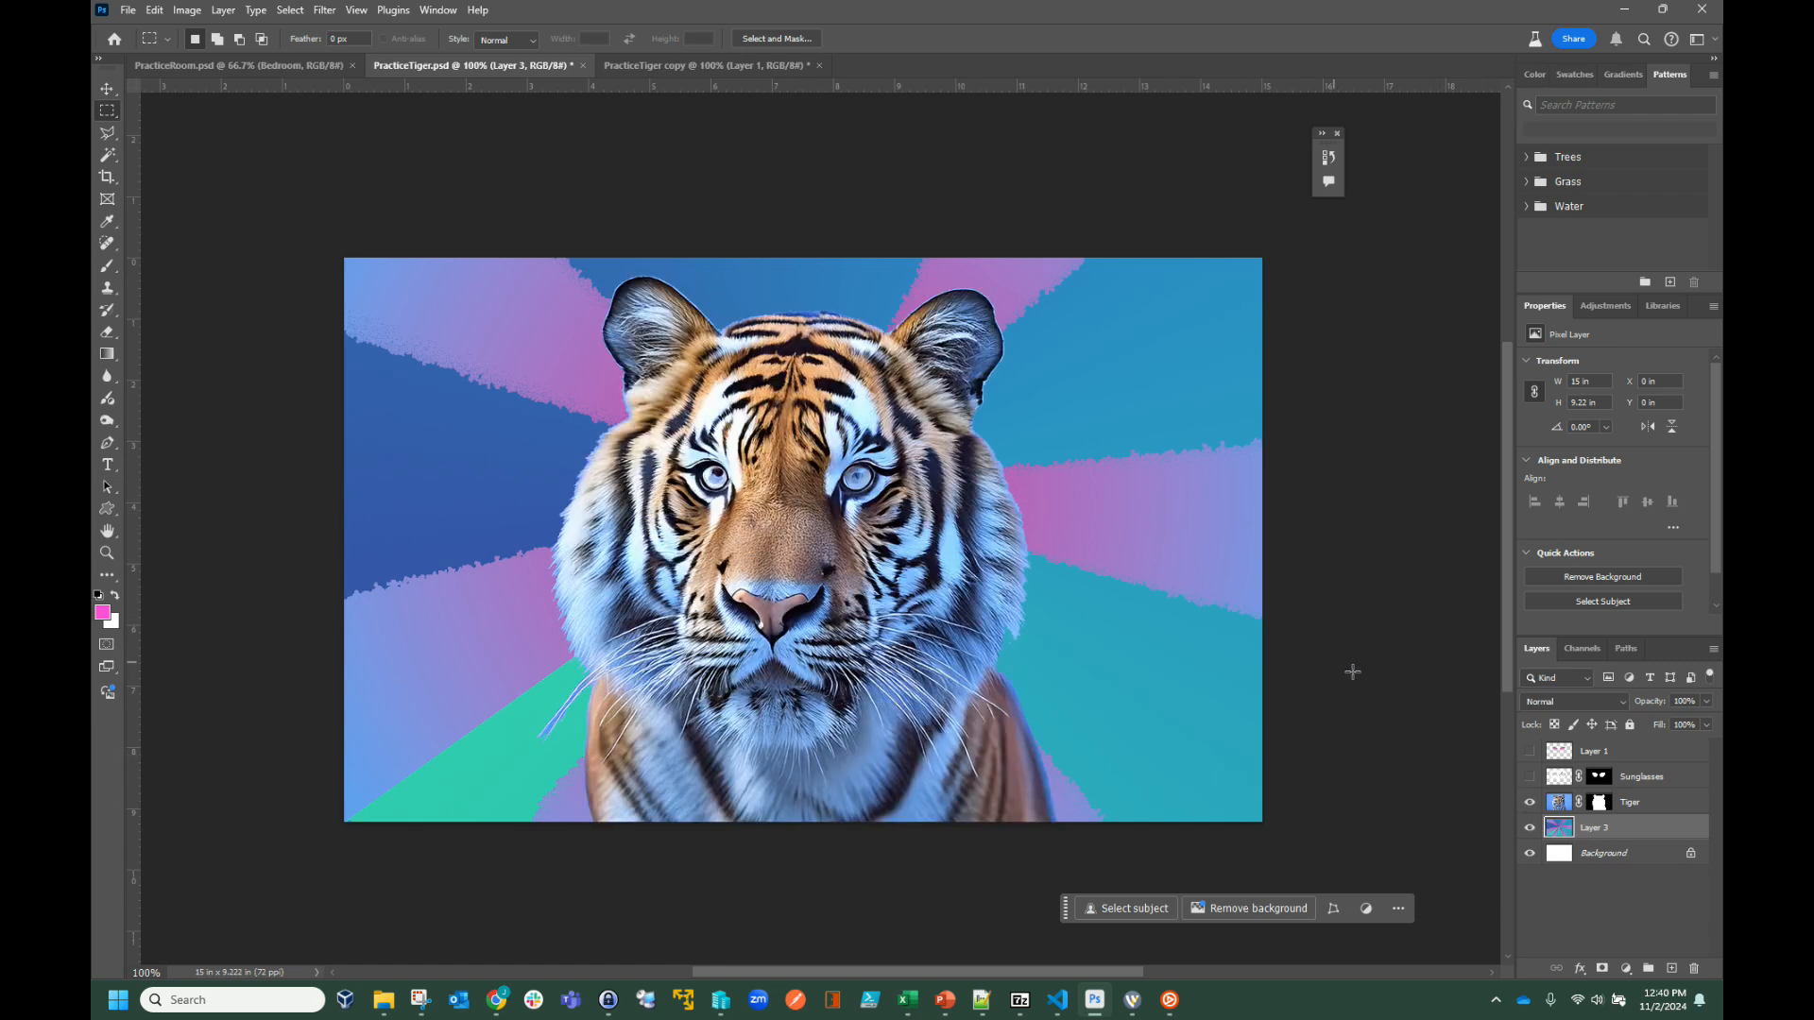
click(1530, 777)
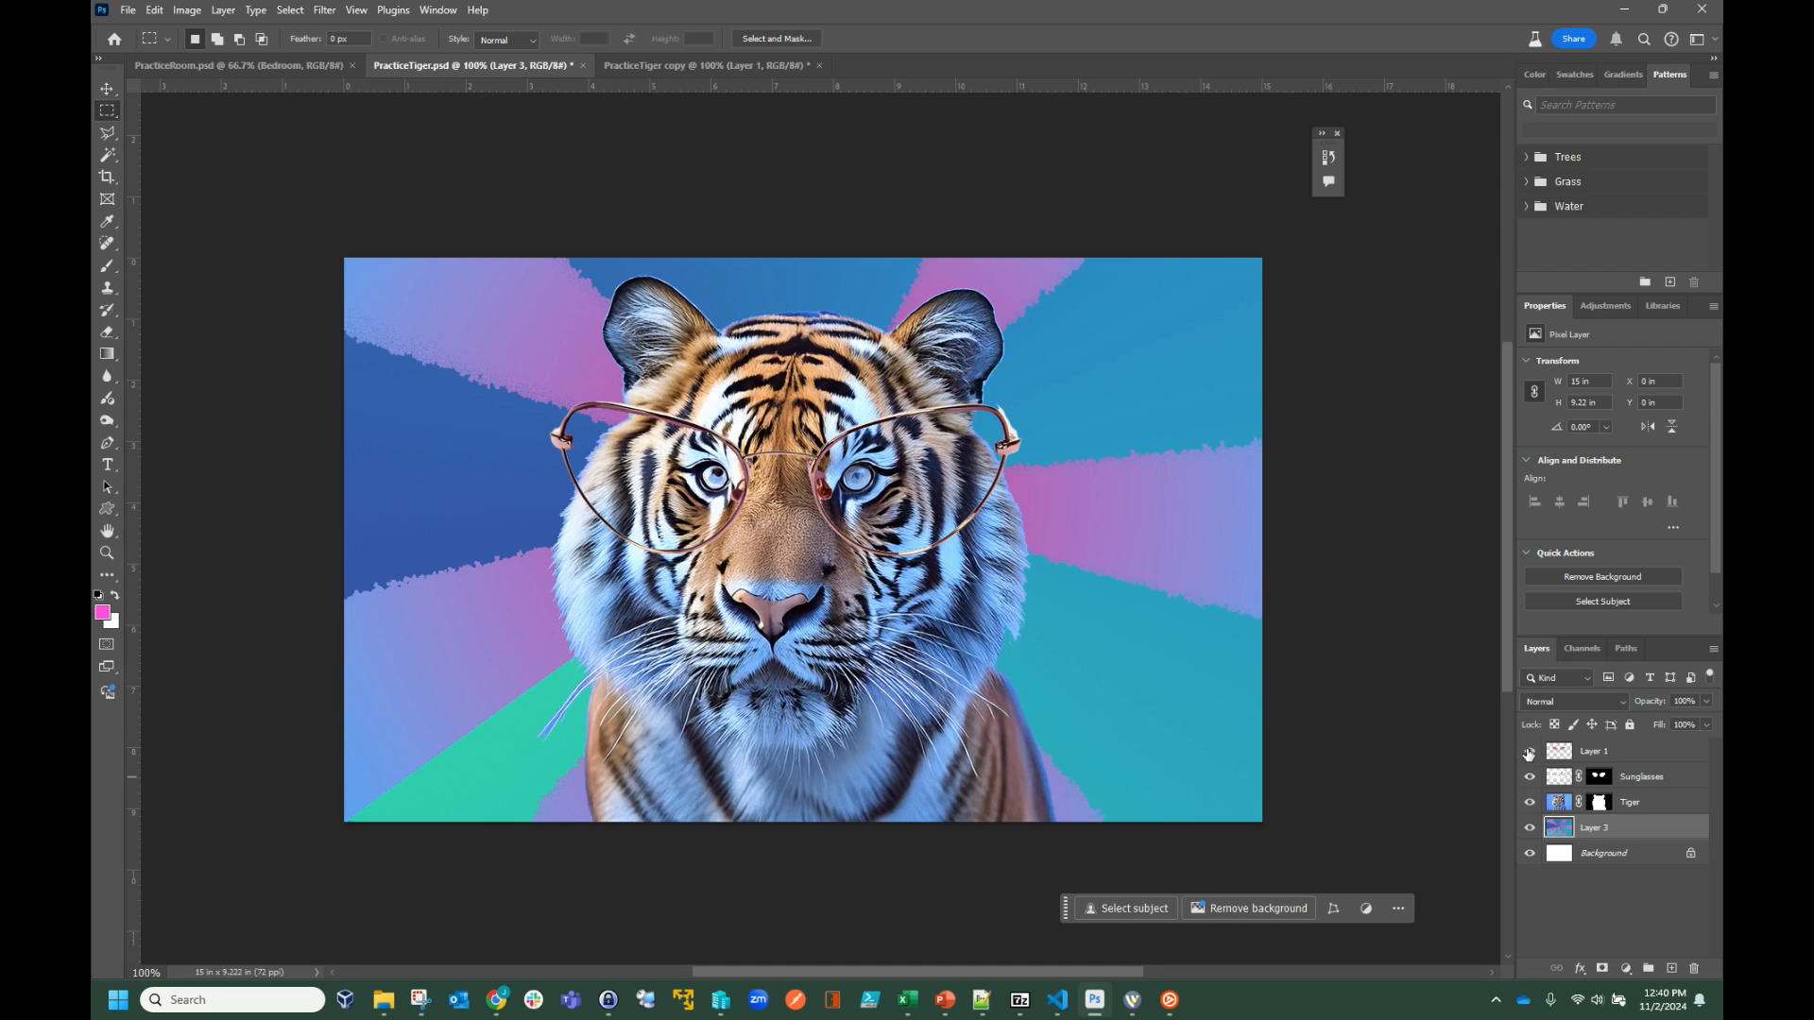
click(1530, 751)
click(1614, 756)
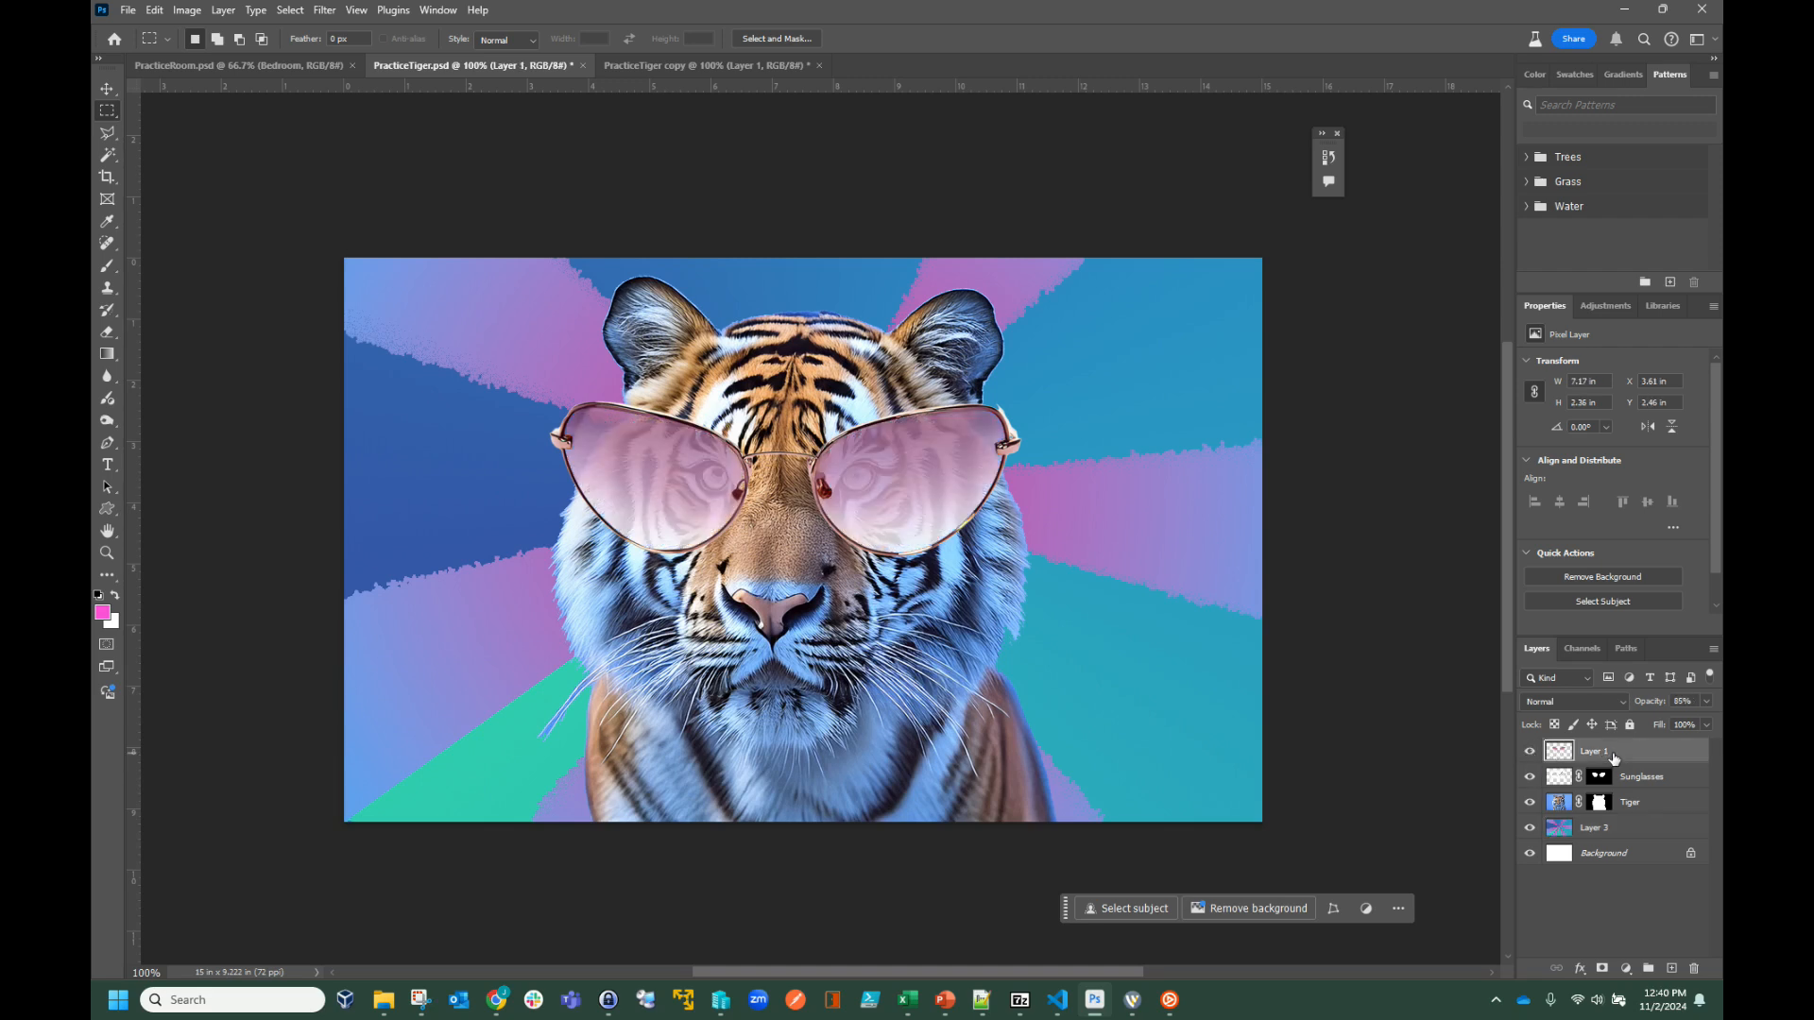
- Open Hue/Saturation for the Tiger layer's image and set the Master hue to +2 and saturation to +100
click(1559, 804)
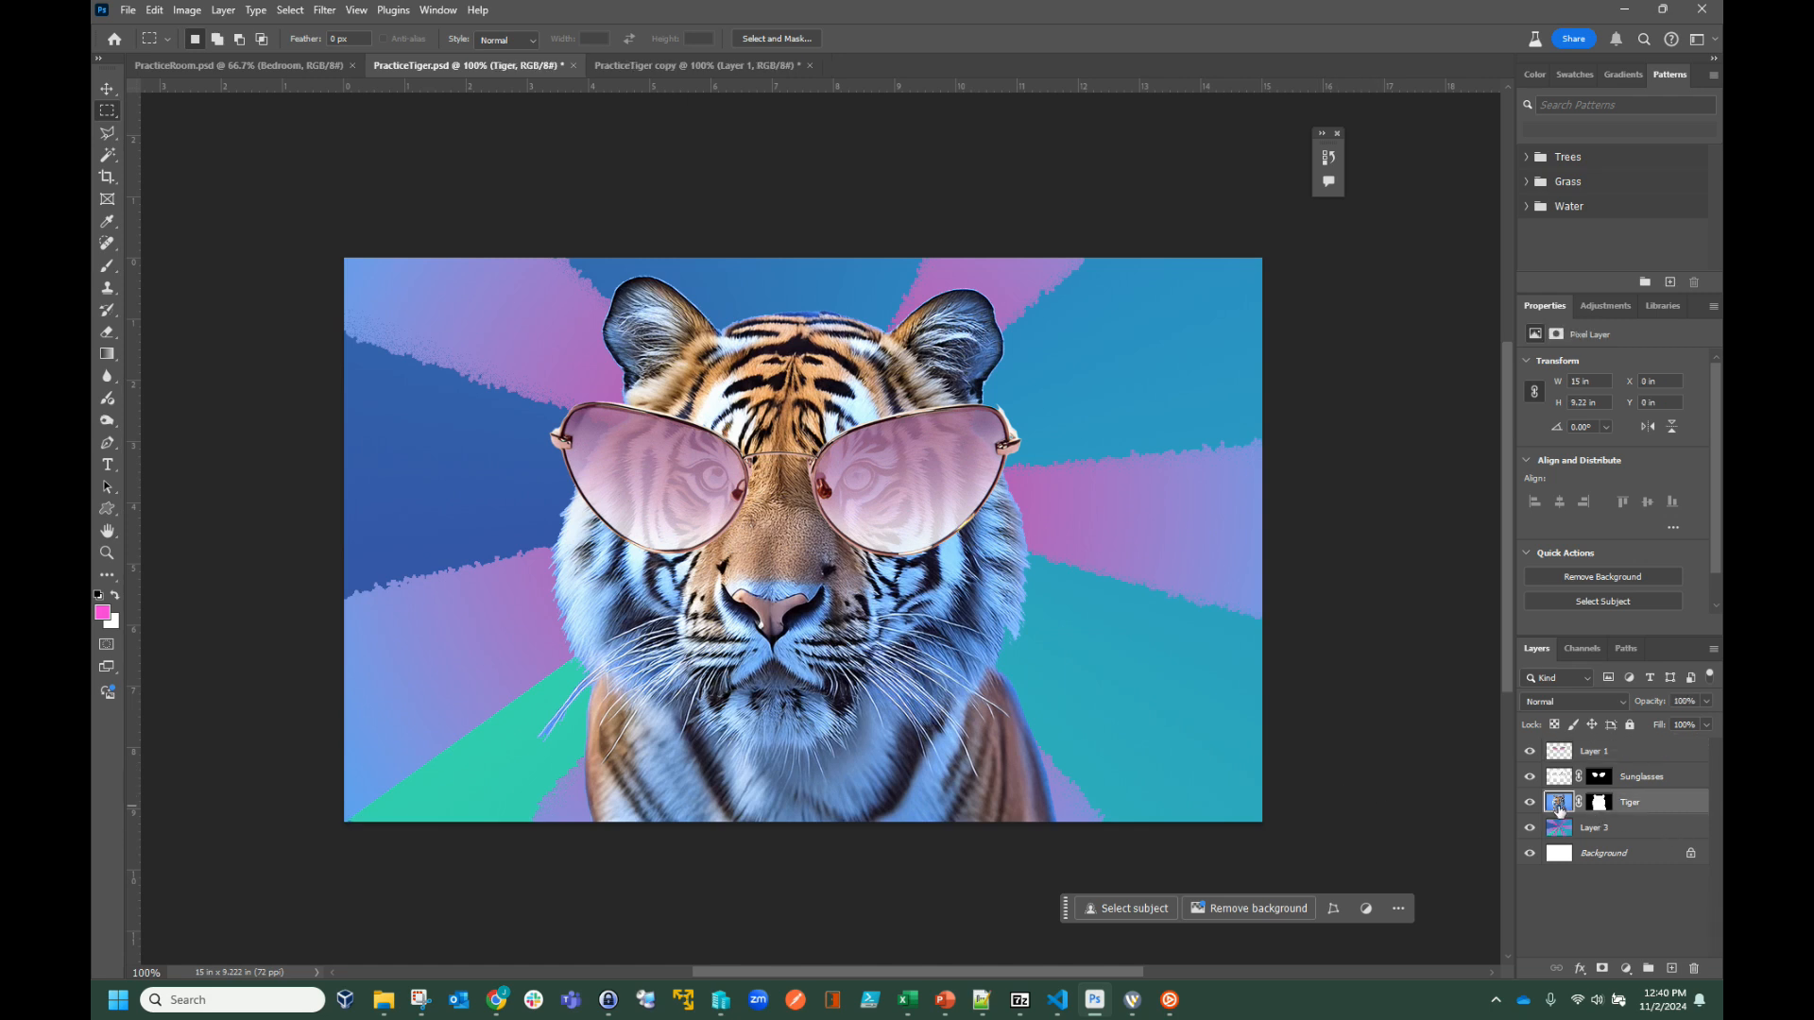
click(195, 11)
mouse_move(230, 63)
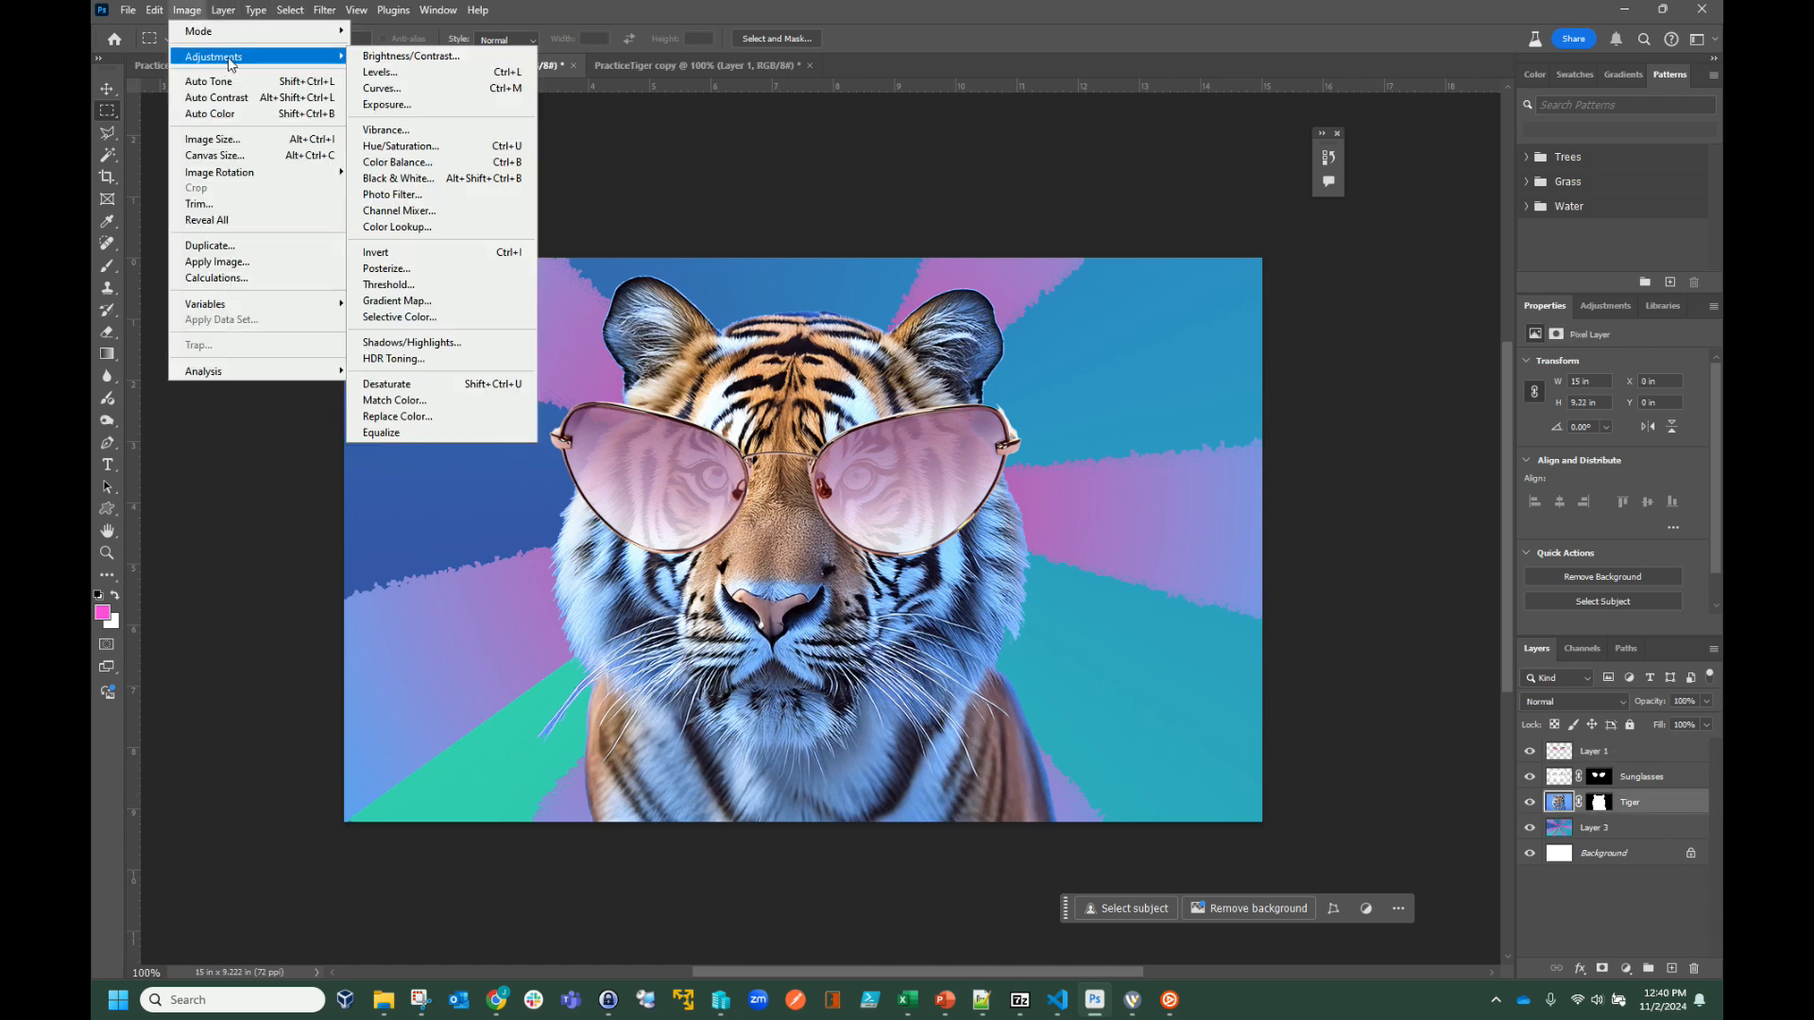
click(428, 151)
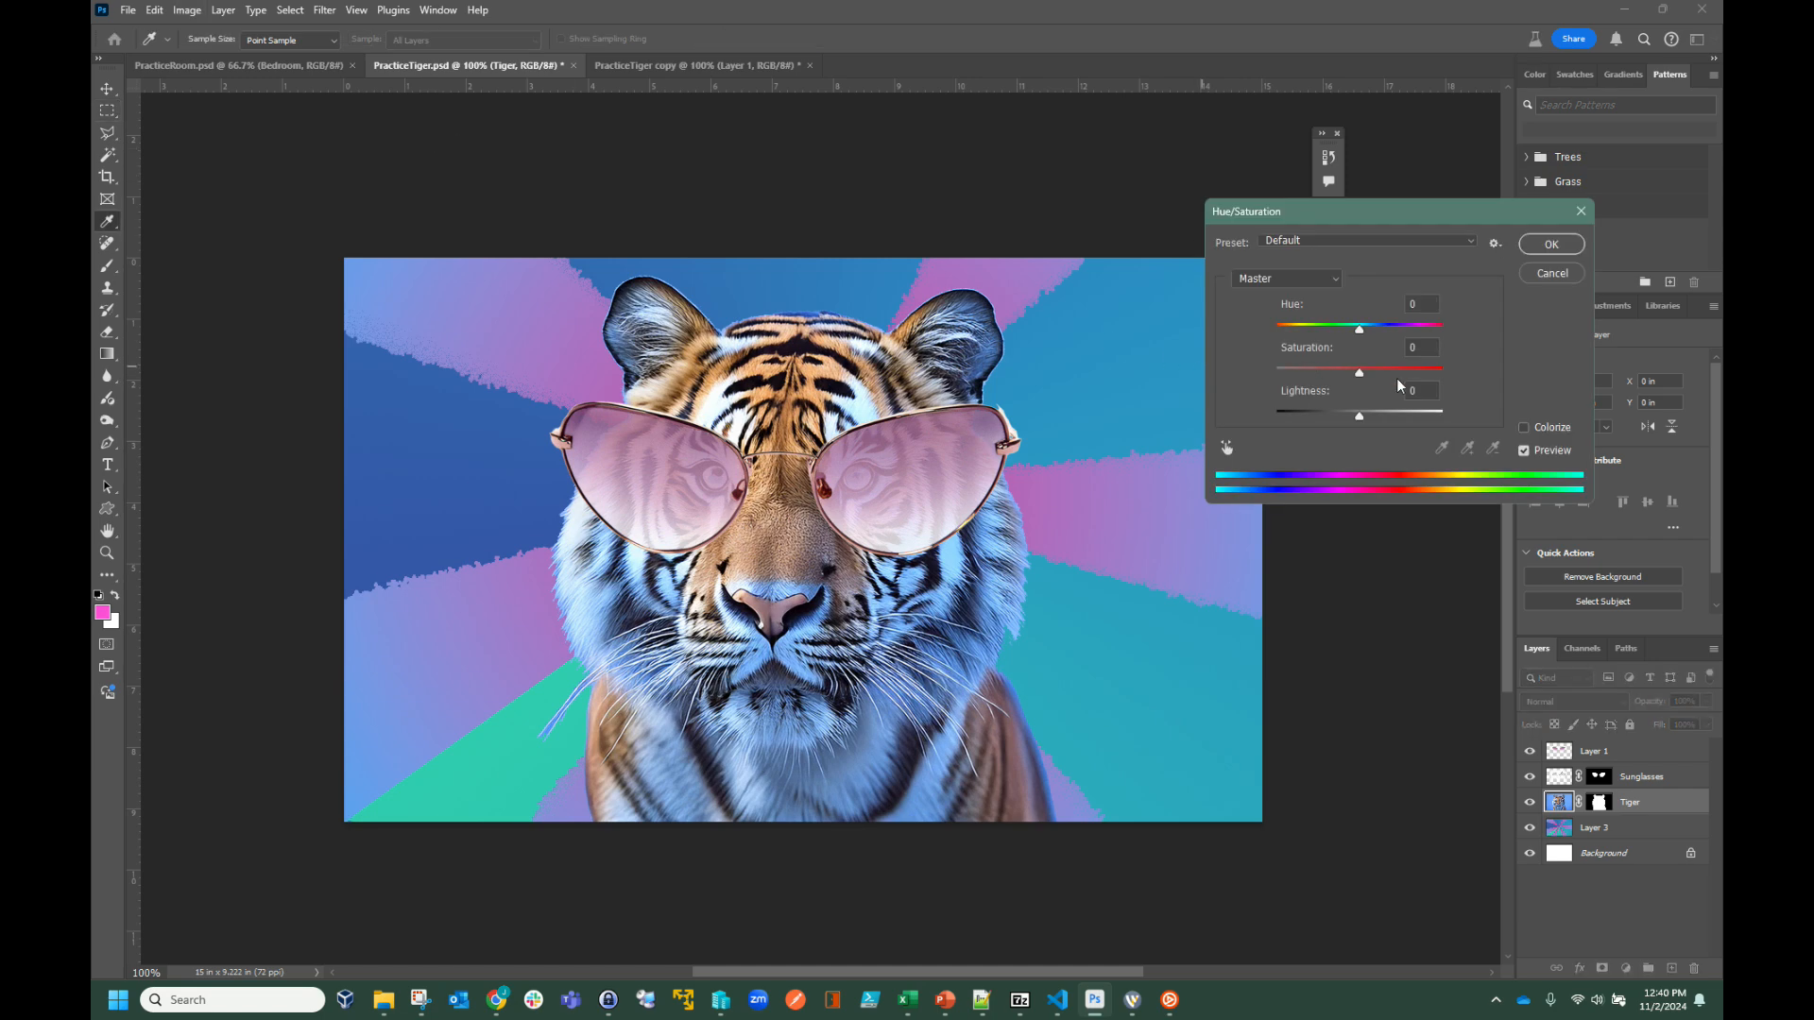
drag(1378, 377, 1498, 386)
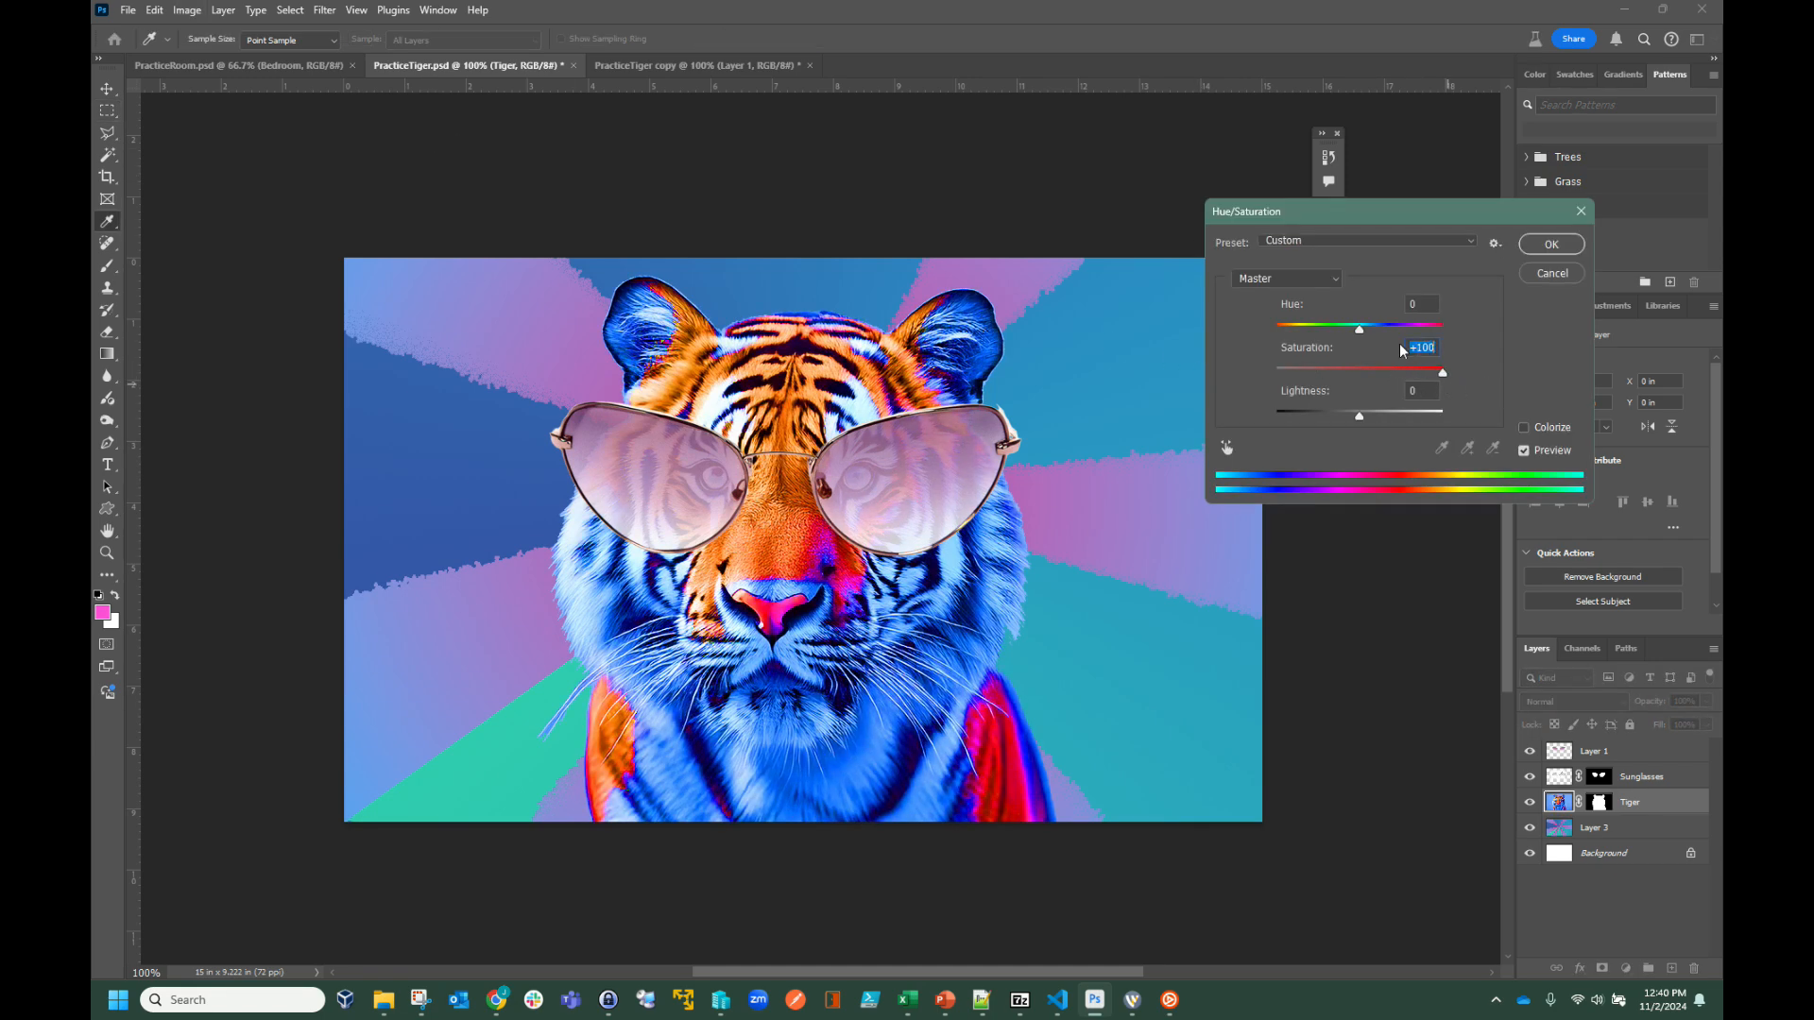
mouse_move(1358, 329)
mouse_down()
mouse_move(1328, 331)
mouse_move(1399, 331)
mouse_move(1299, 333)
mouse_move(1363, 360)
mouse_up()
mouse_move(1442, 371)
mouse_down()
mouse_move(1379, 366)
mouse_move(1466, 376)
mouse_up()
- Set the tiger's Blues hue to +57 and its Greens hue to -9
click(1285, 278)
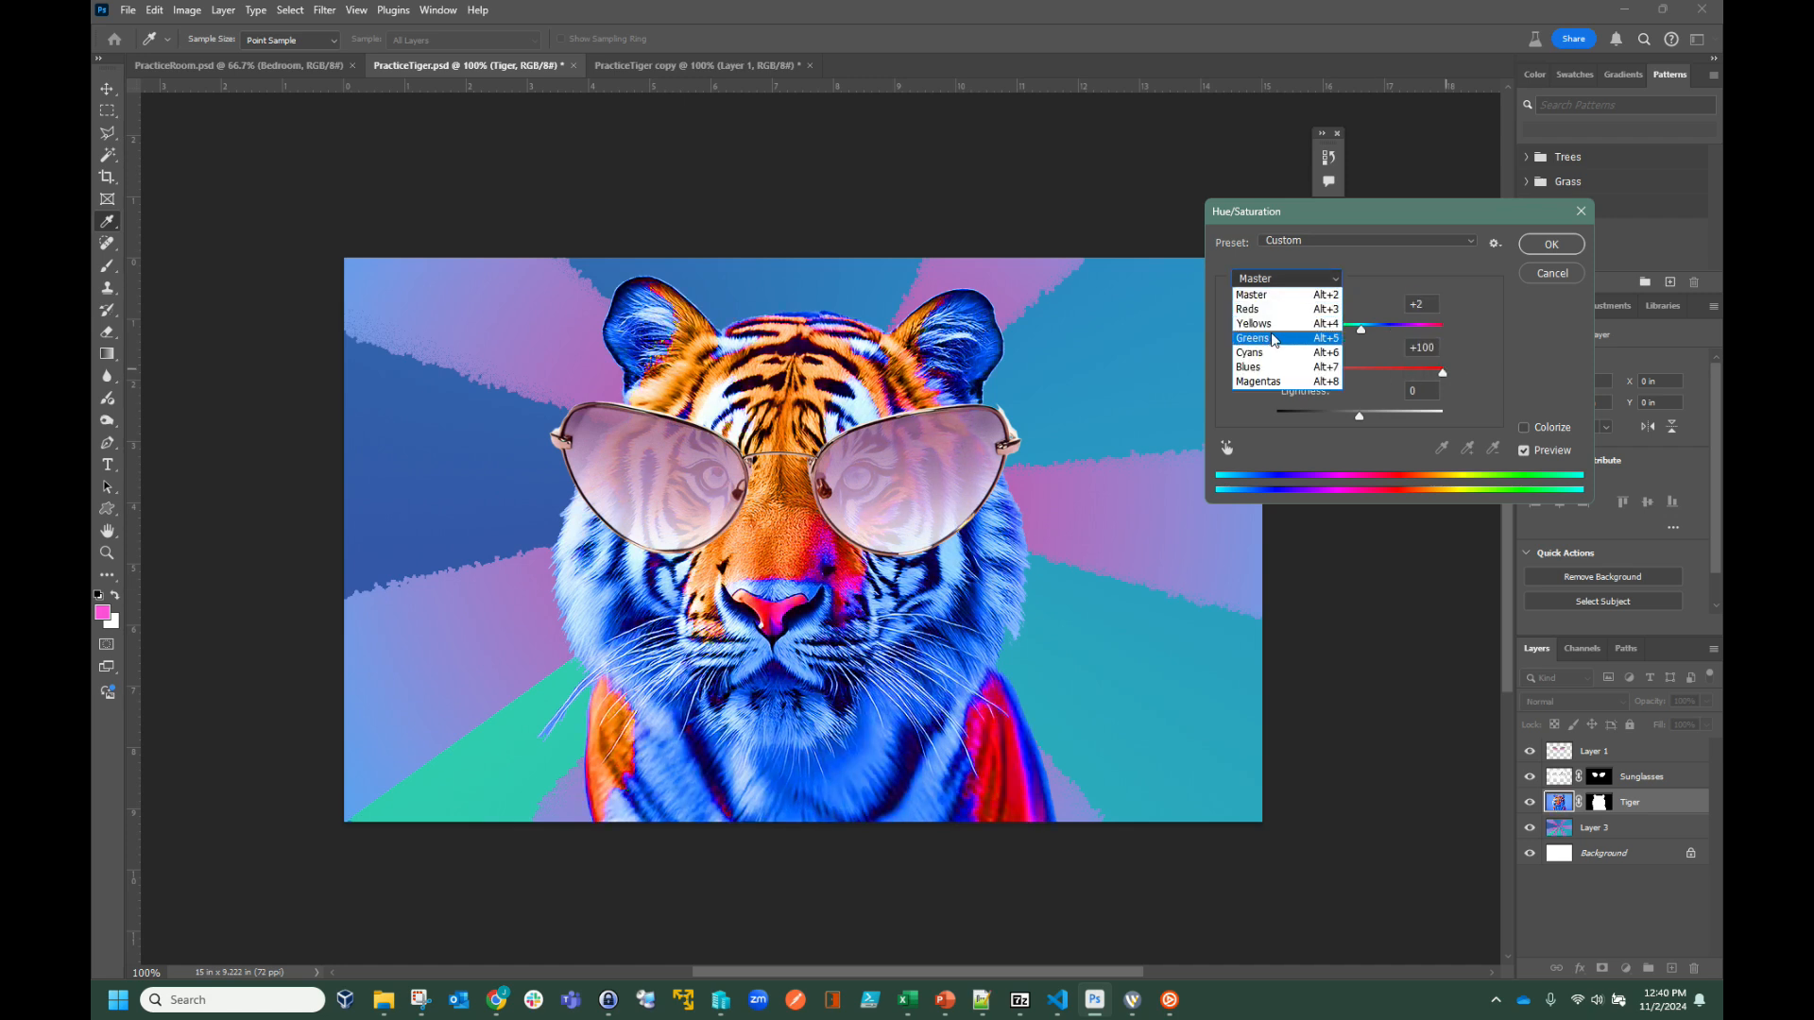
click(1267, 367)
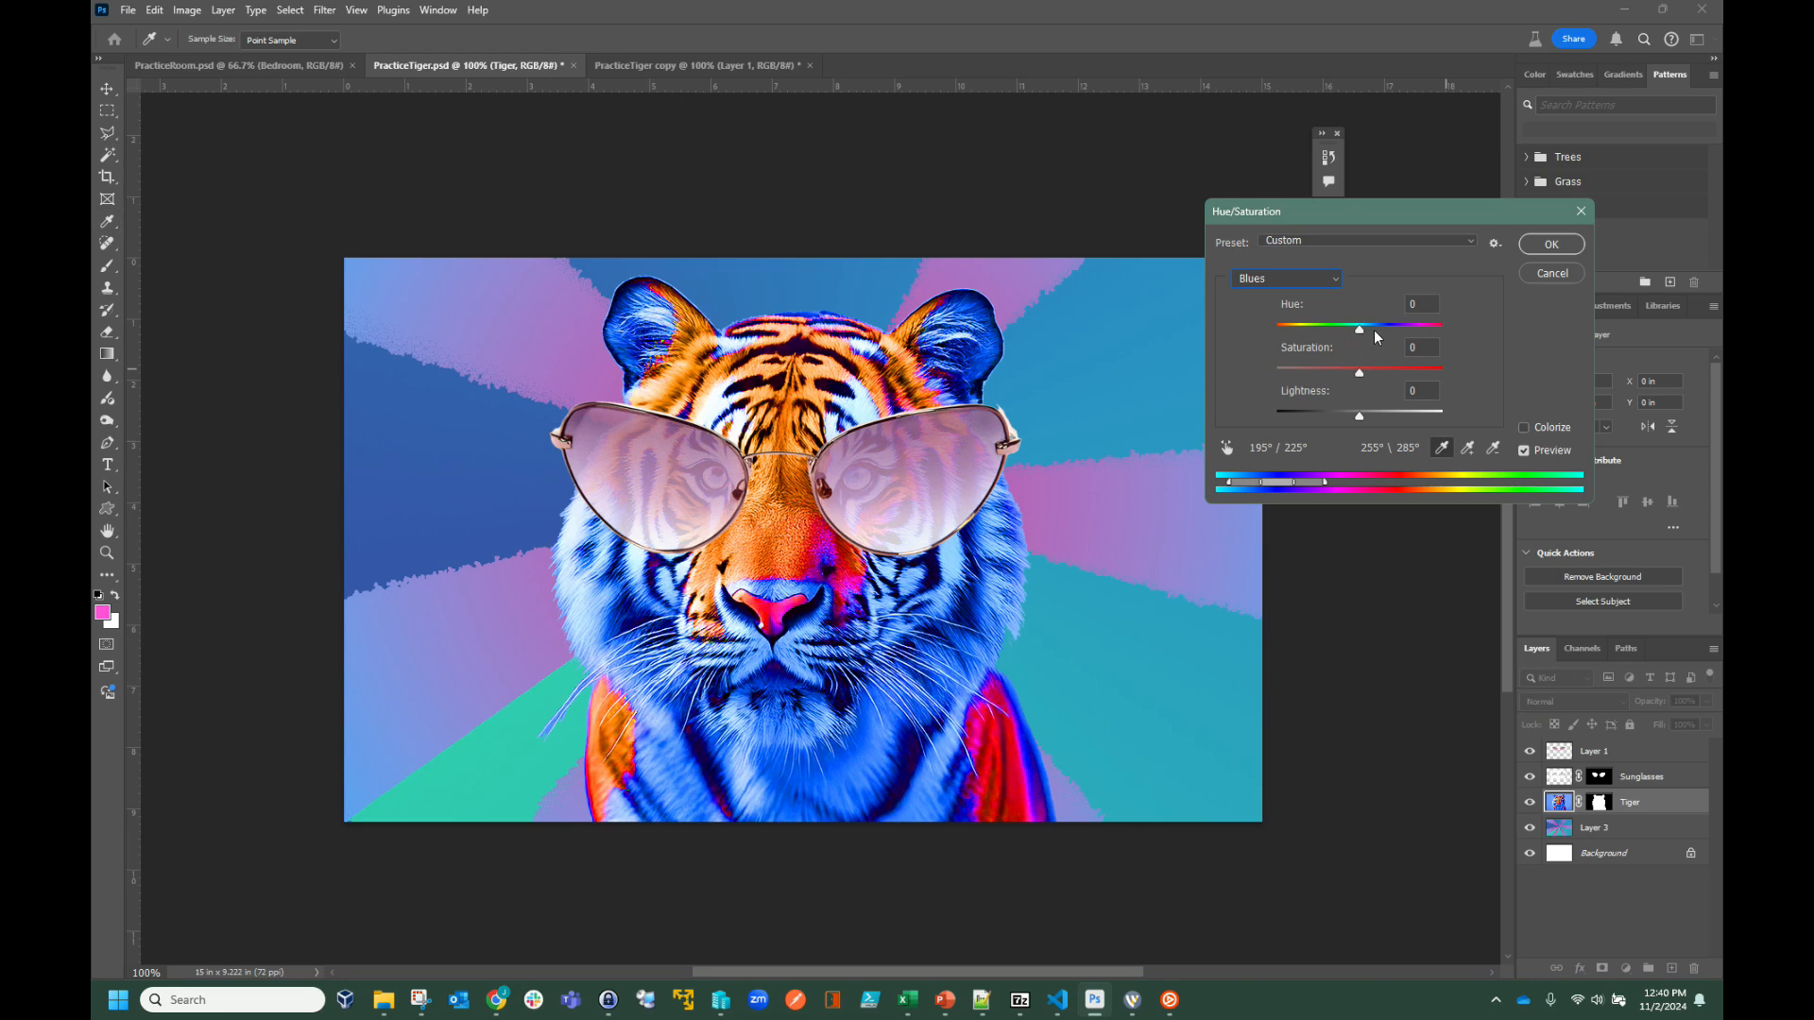
drag(1358, 334, 1402, 348)
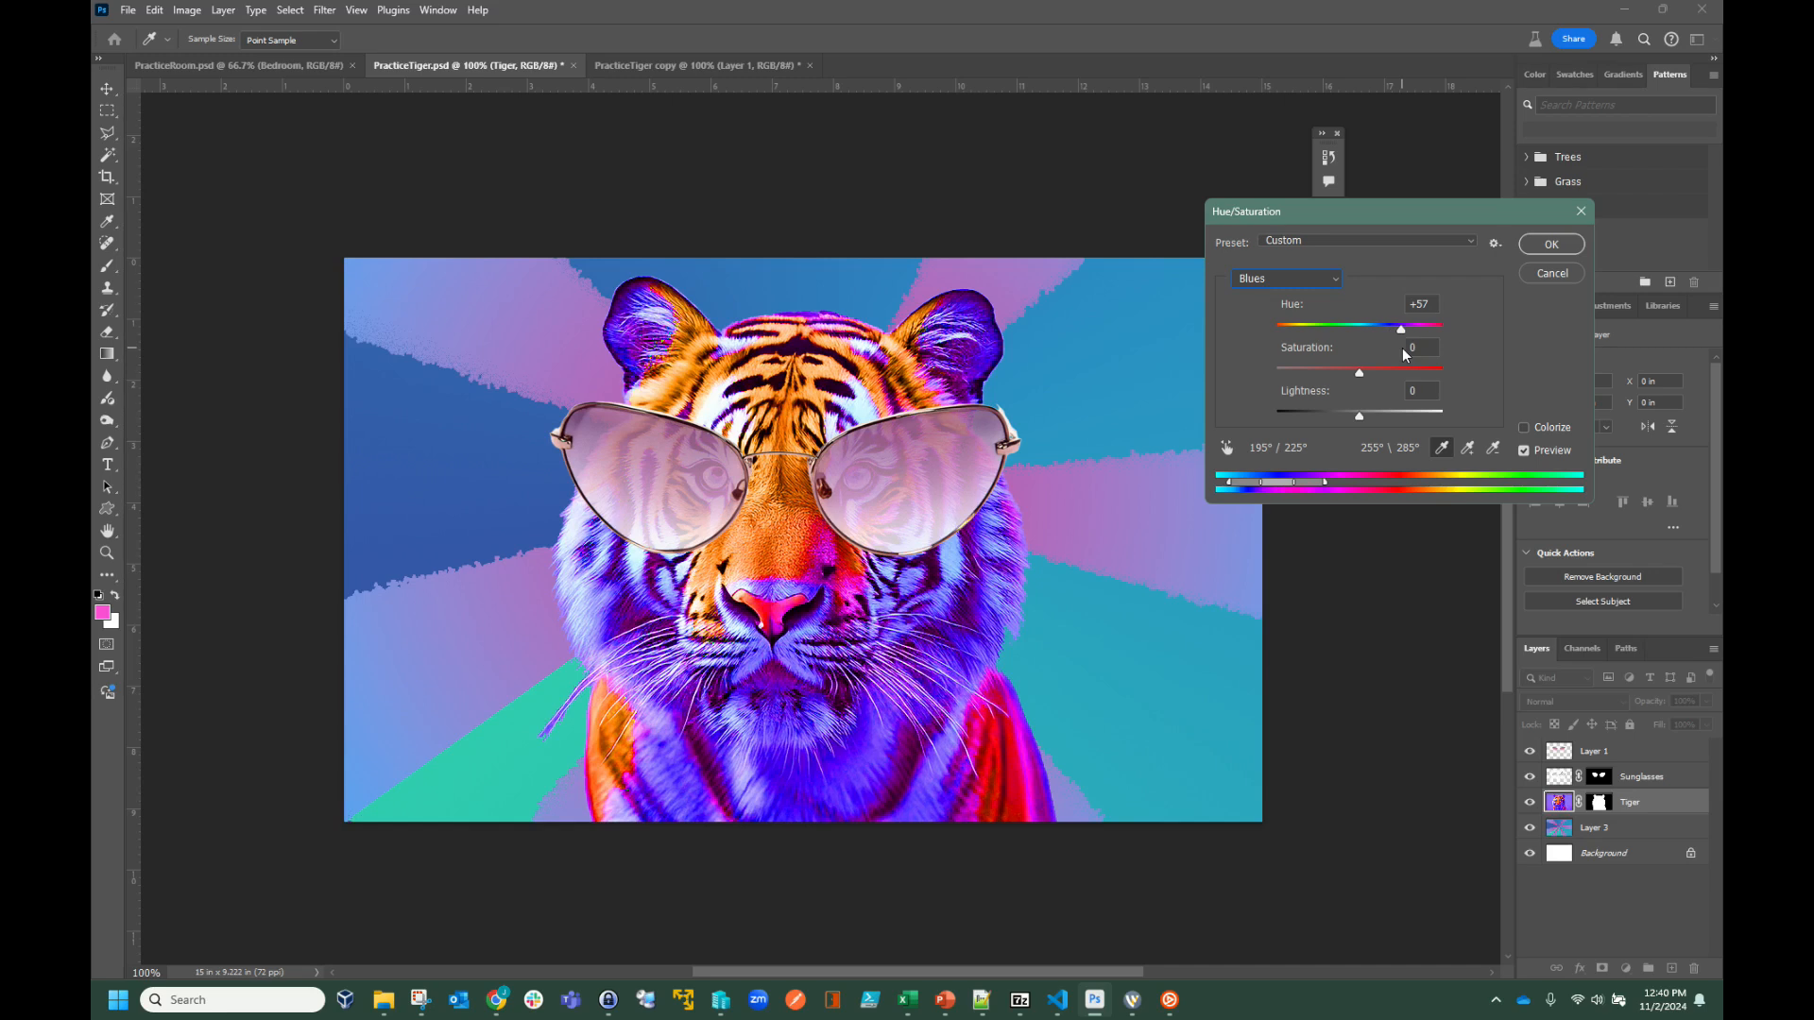
click(1286, 279)
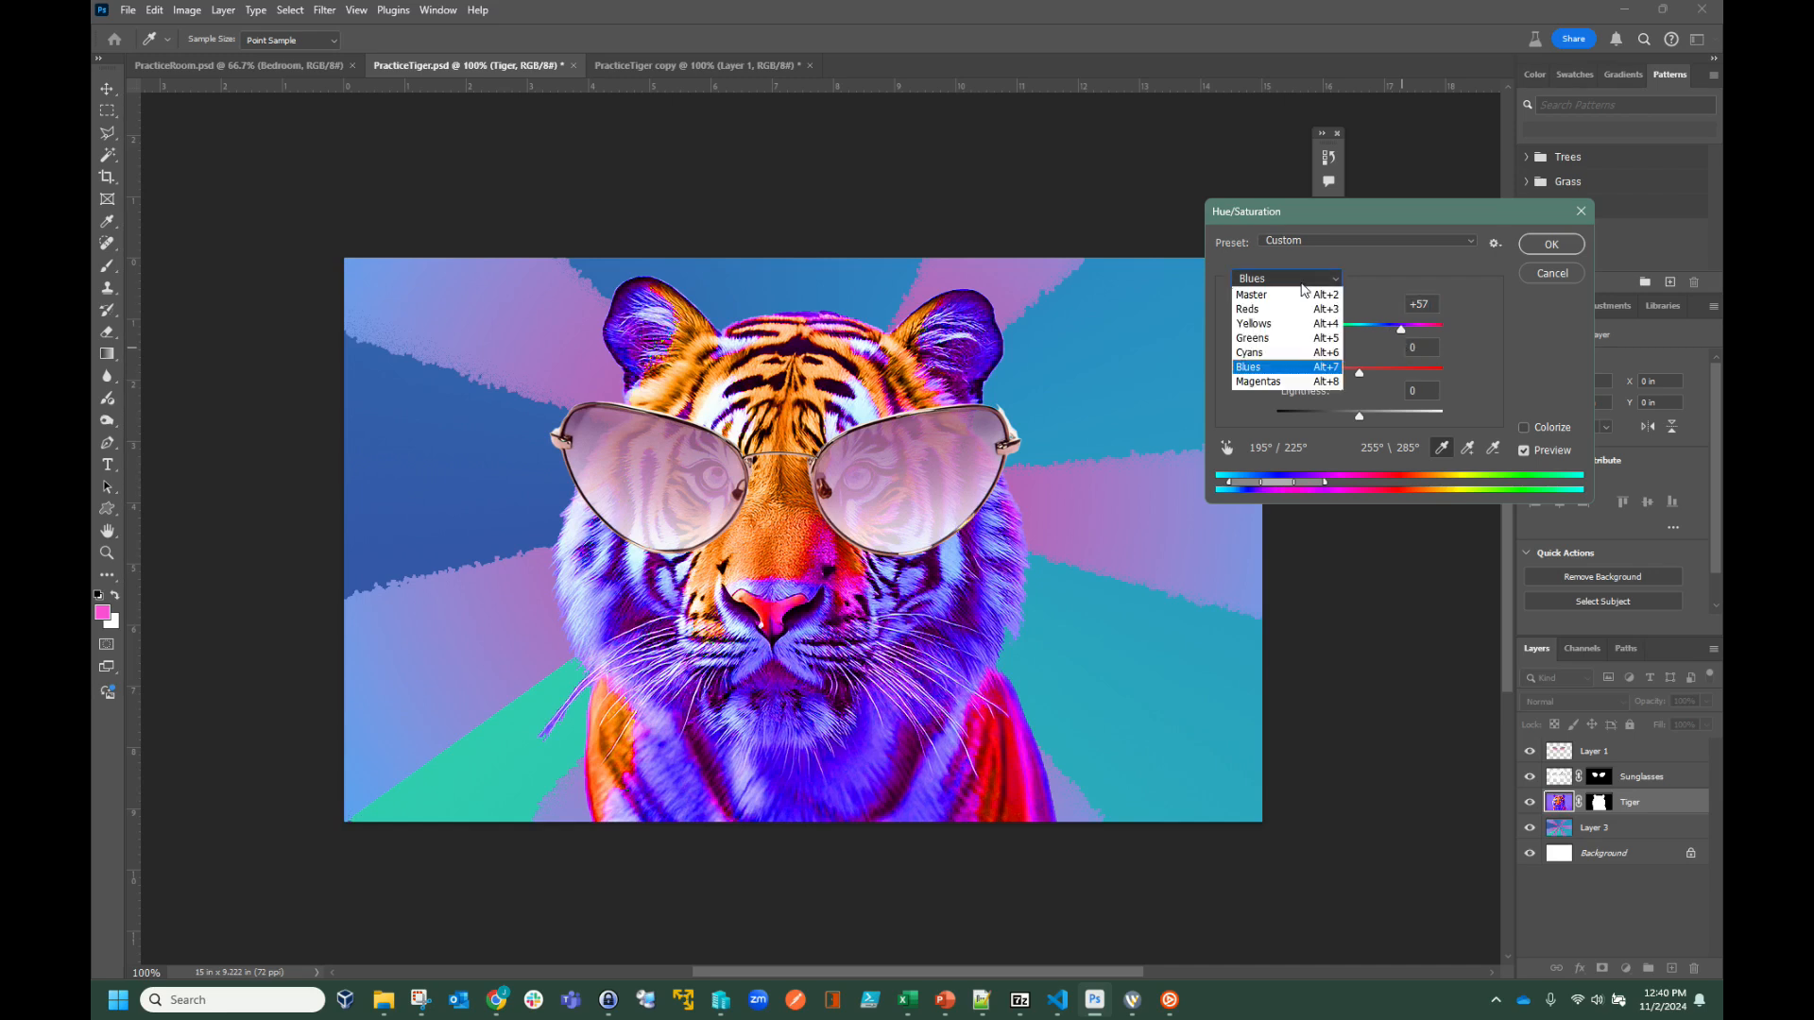
click(1270, 340)
mouse_move(1360, 329)
mouse_down()
mouse_move(1272, 334)
mouse_move(1442, 338)
mouse_move(1252, 330)
mouse_move(1413, 336)
mouse_move(1322, 336)
mouse_move(1369, 341)
mouse_up()
- Set the tiger's Yellows hue to +85
click(1286, 279)
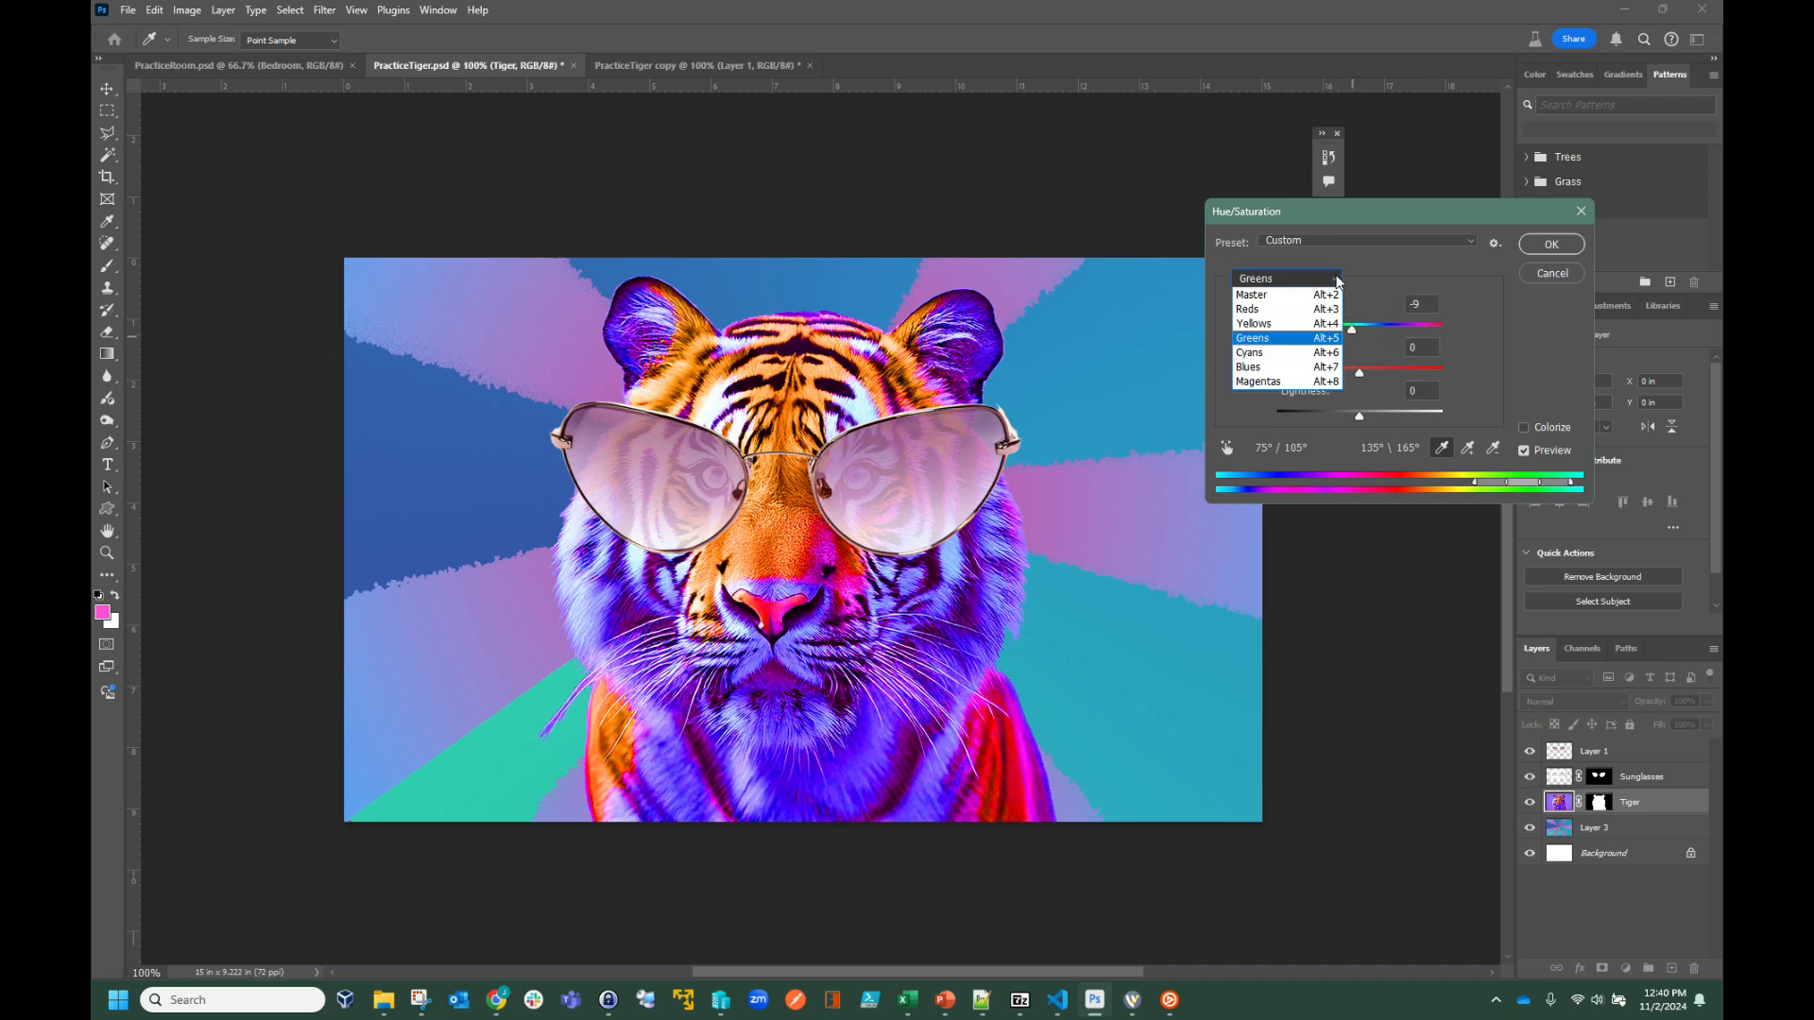
click(1295, 326)
drag(1358, 329, 1411, 343)
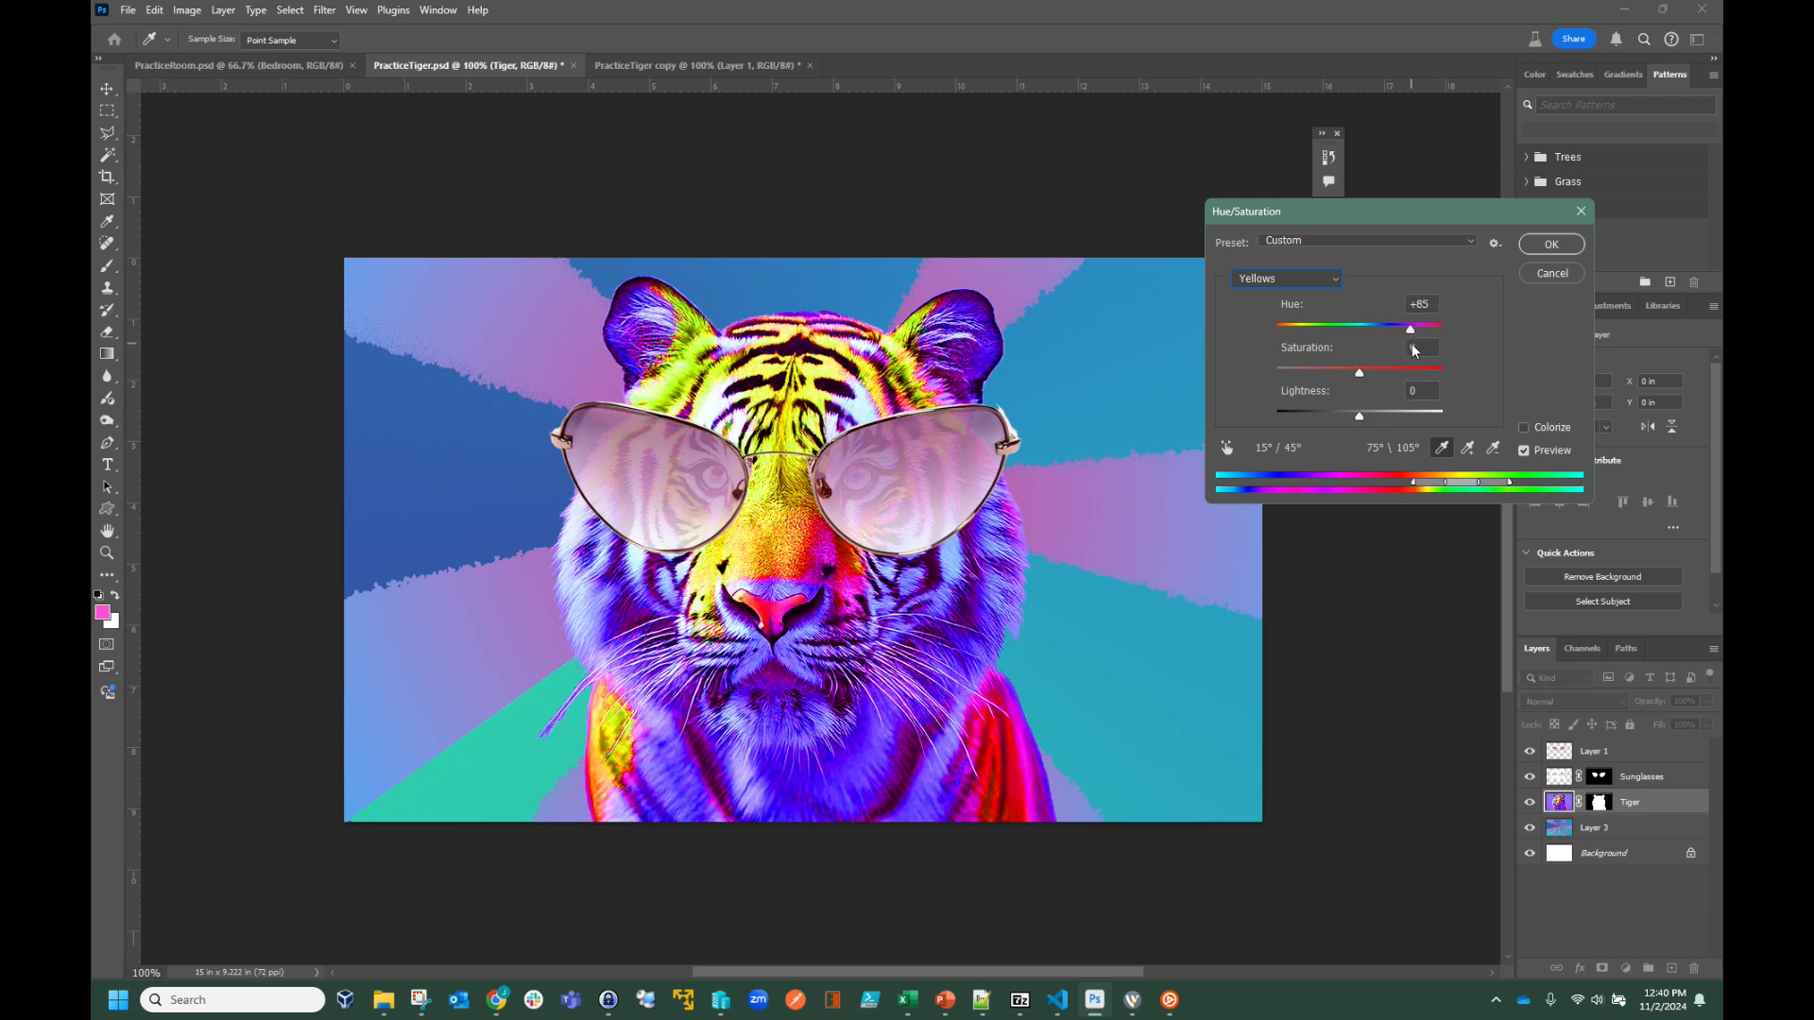
- Set the tiger's Magentas hue to about +36, fine-tune the Magentas lightness, and apply the Hue/Saturation adjustment
click(1337, 284)
click(1322, 381)
mouse_move(1417, 329)
mouse_down()
mouse_move(1289, 336)
mouse_move(1410, 343)
mouse_move(1386, 348)
mouse_up()
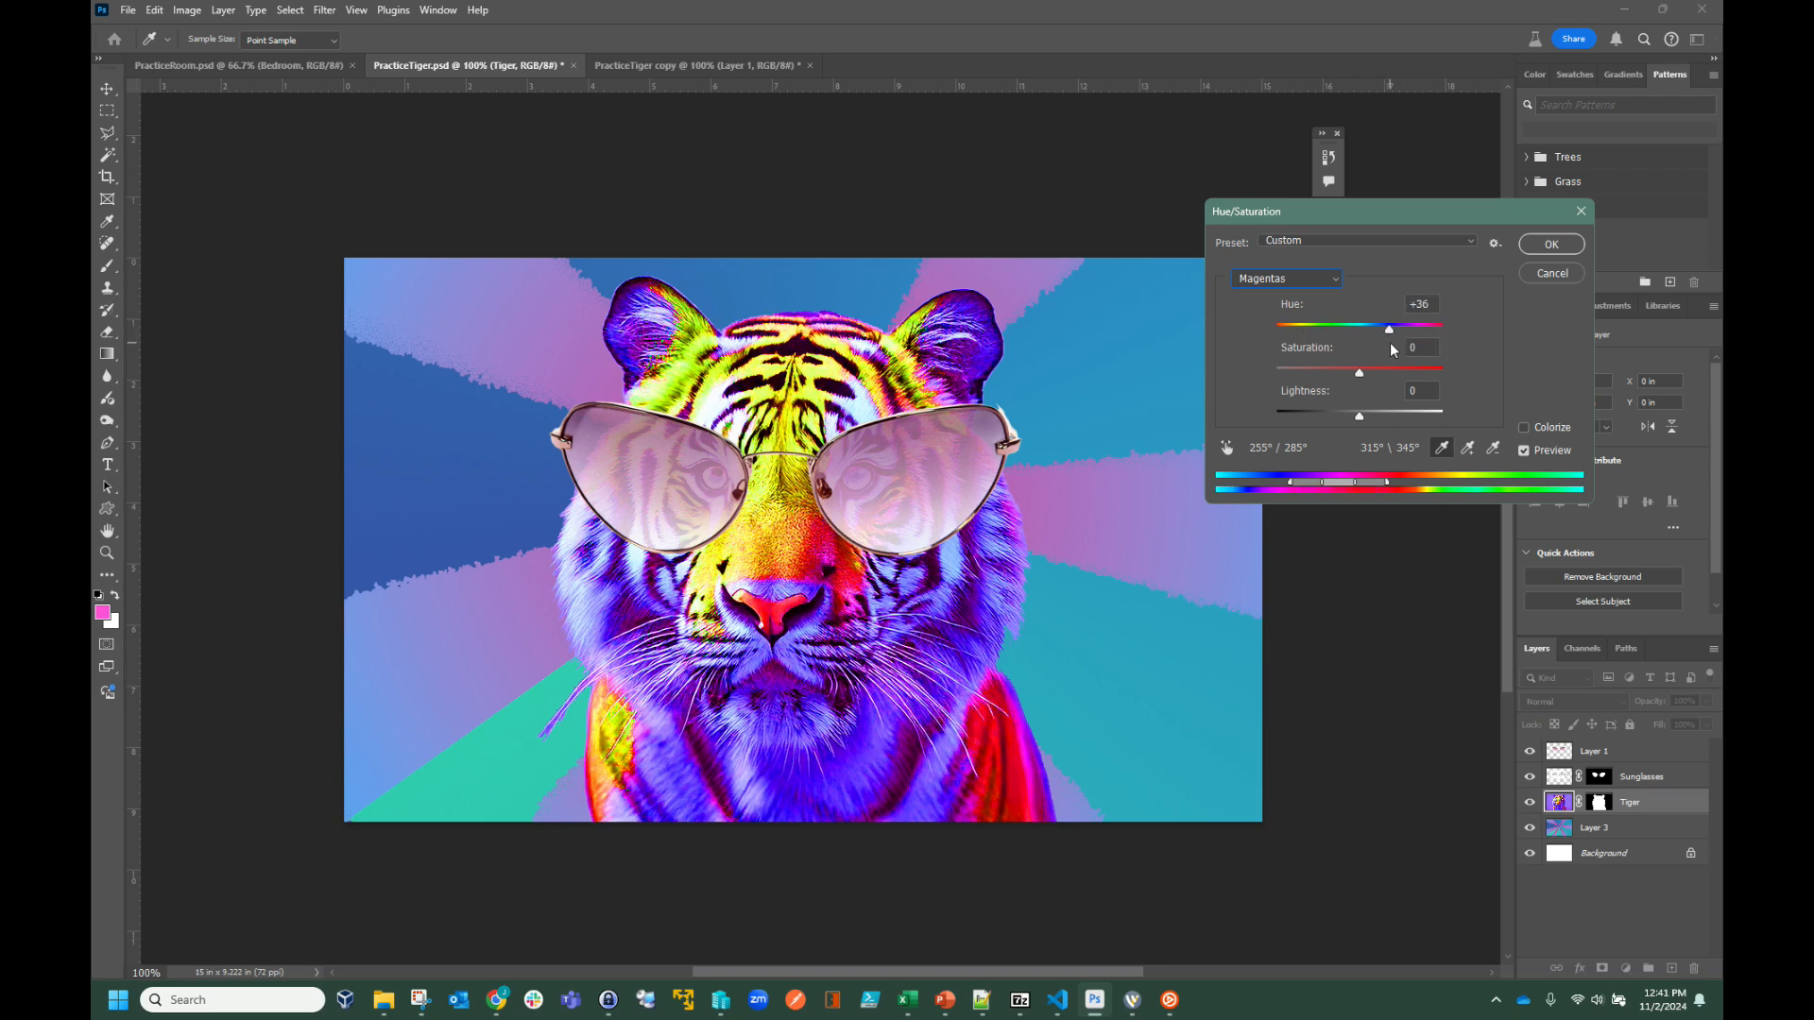
mouse_move(1359, 417)
mouse_down()
mouse_move(1326, 417)
mouse_move(1404, 416)
mouse_move(1369, 418)
mouse_up()
mouse_move(1394, 333)
mouse_down()
mouse_move(1311, 327)
mouse_move(1389, 333)
mouse_up()
click(1542, 246)
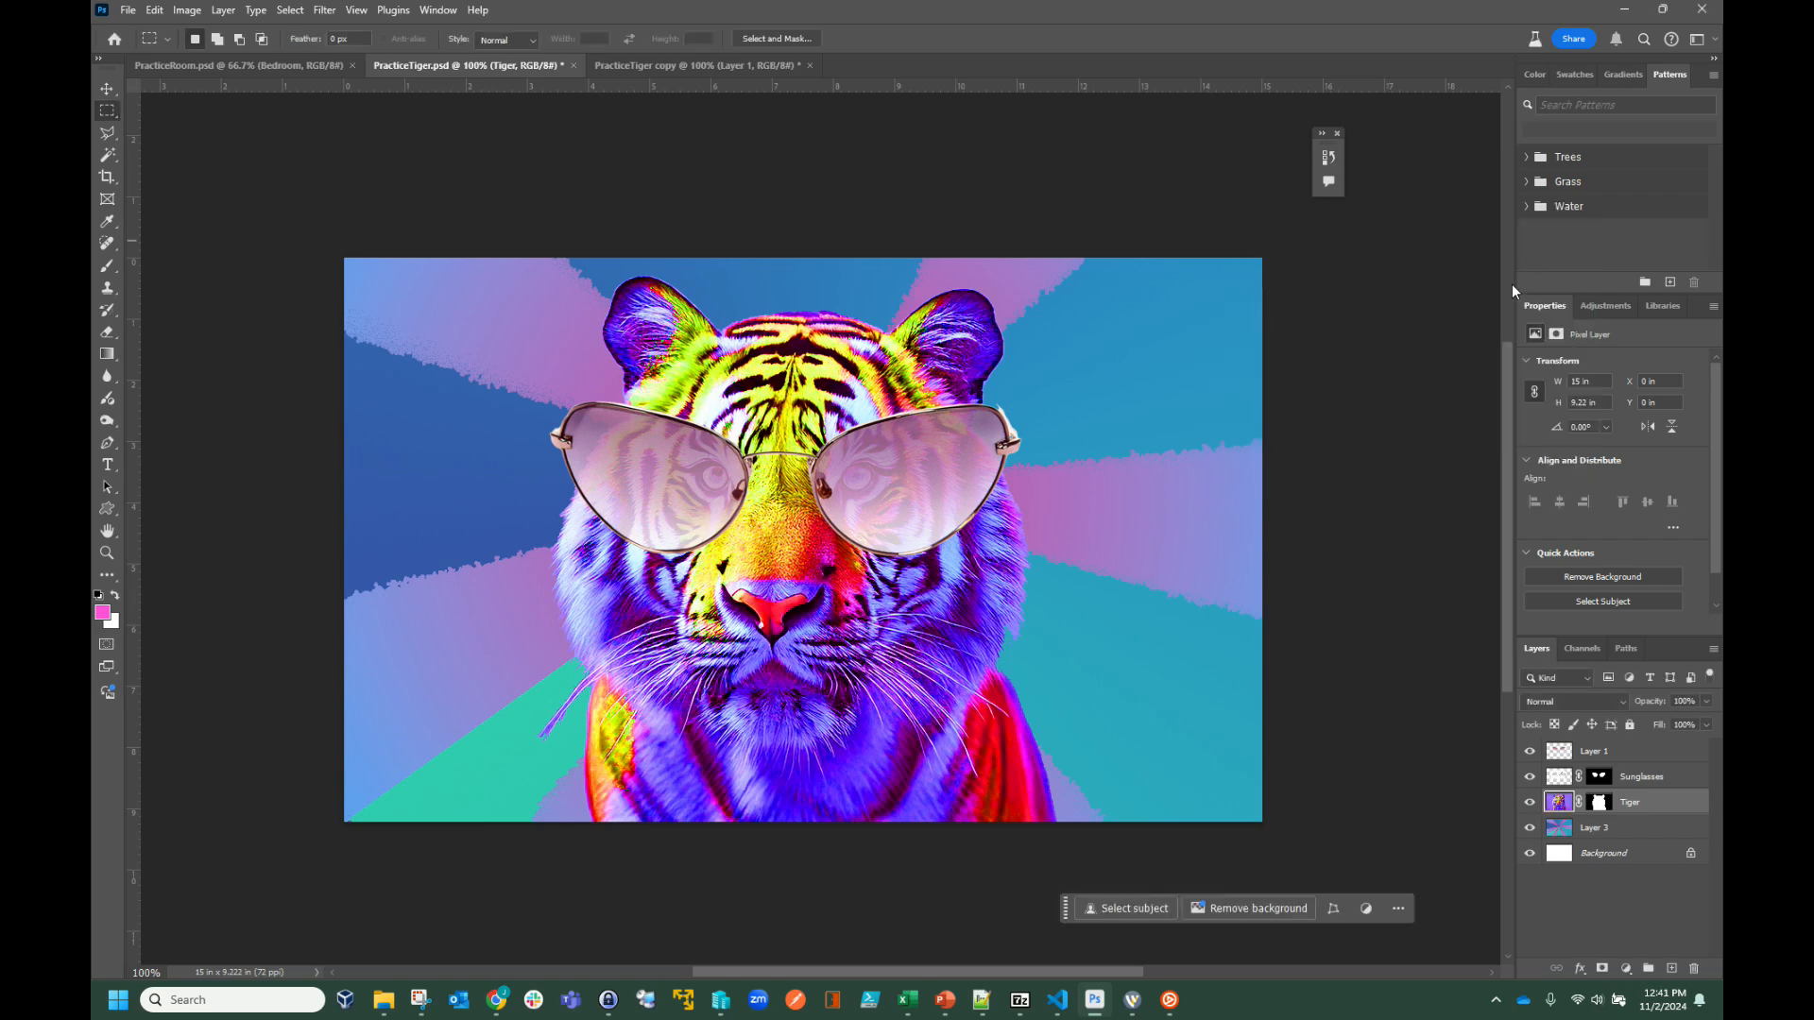
- Select the Sunglasses layer and toggle its visibility to check which part of the glasses it contains
click(1556, 782)
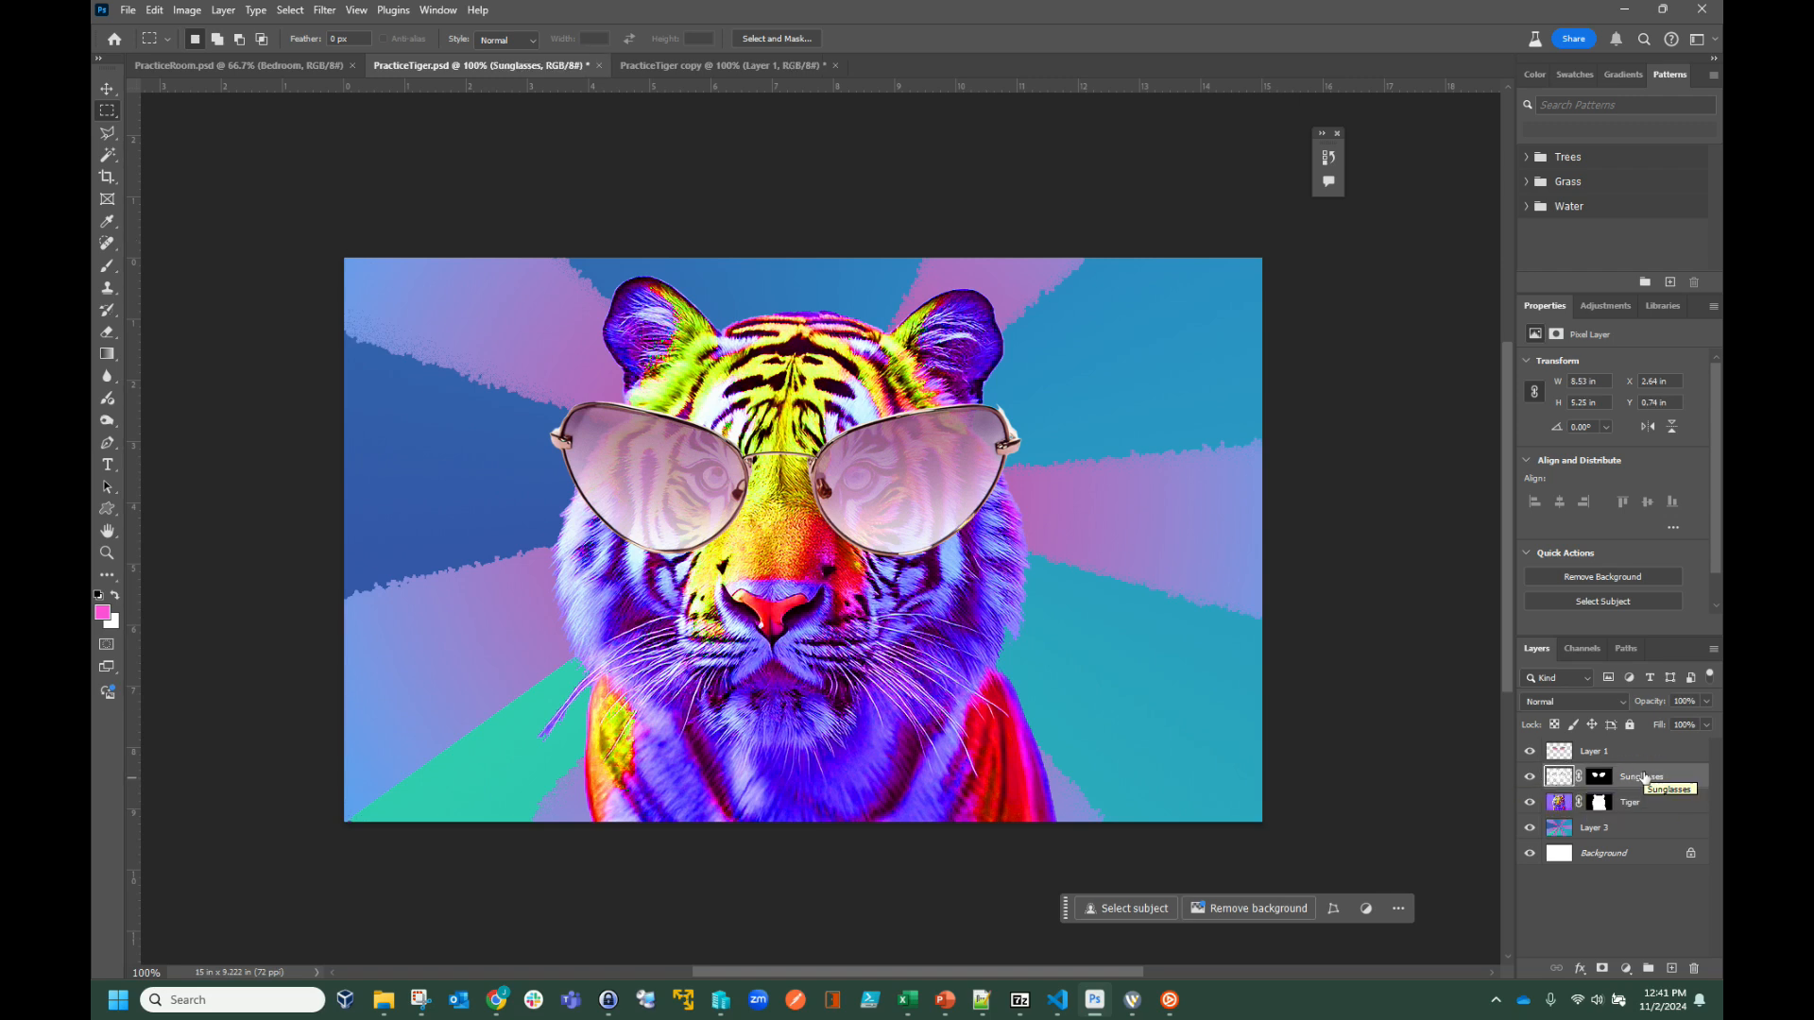
click(1530, 781)
click(1530, 780)
click(1530, 780)
click(1530, 781)
click(1531, 781)
click(1530, 781)
- Turn the sunglasses frame black with a Hue/Saturation adjustment, setting lightness to -100 and saturation to about +4
click(188, 10)
mouse_move(269, 62)
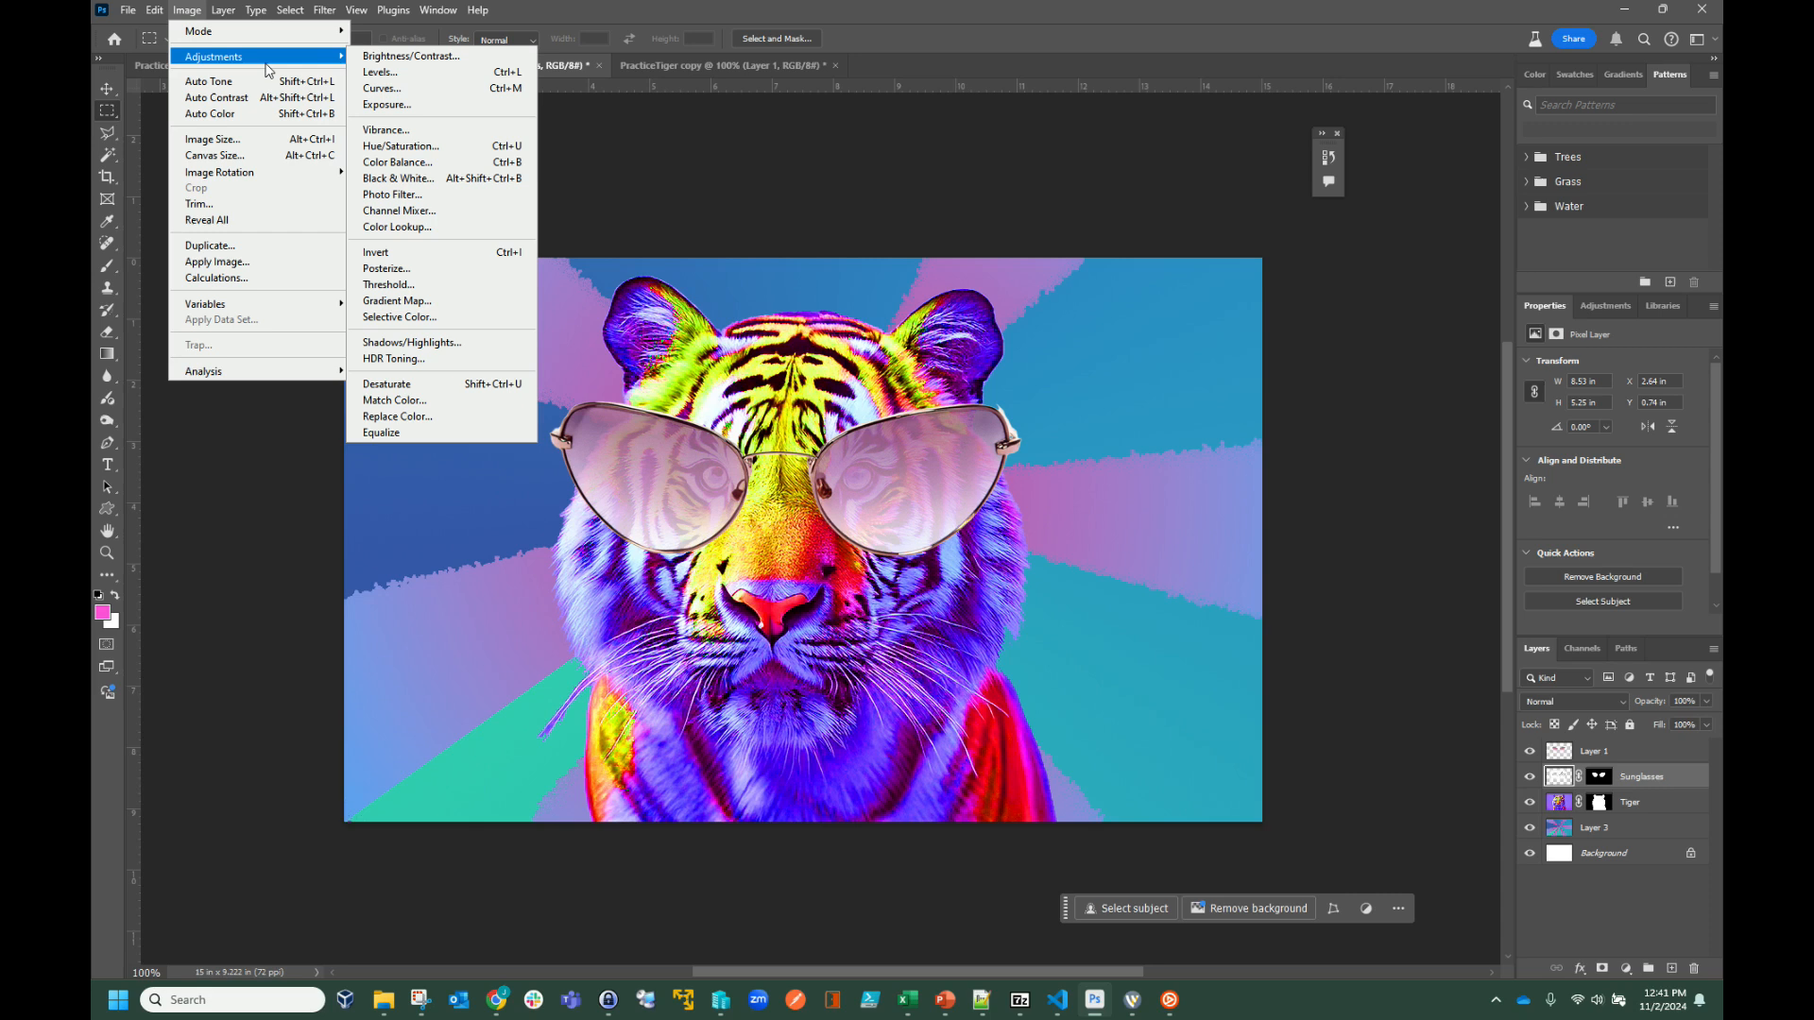
click(425, 146)
drag(1359, 418, 1249, 409)
drag(1361, 370, 1364, 375)
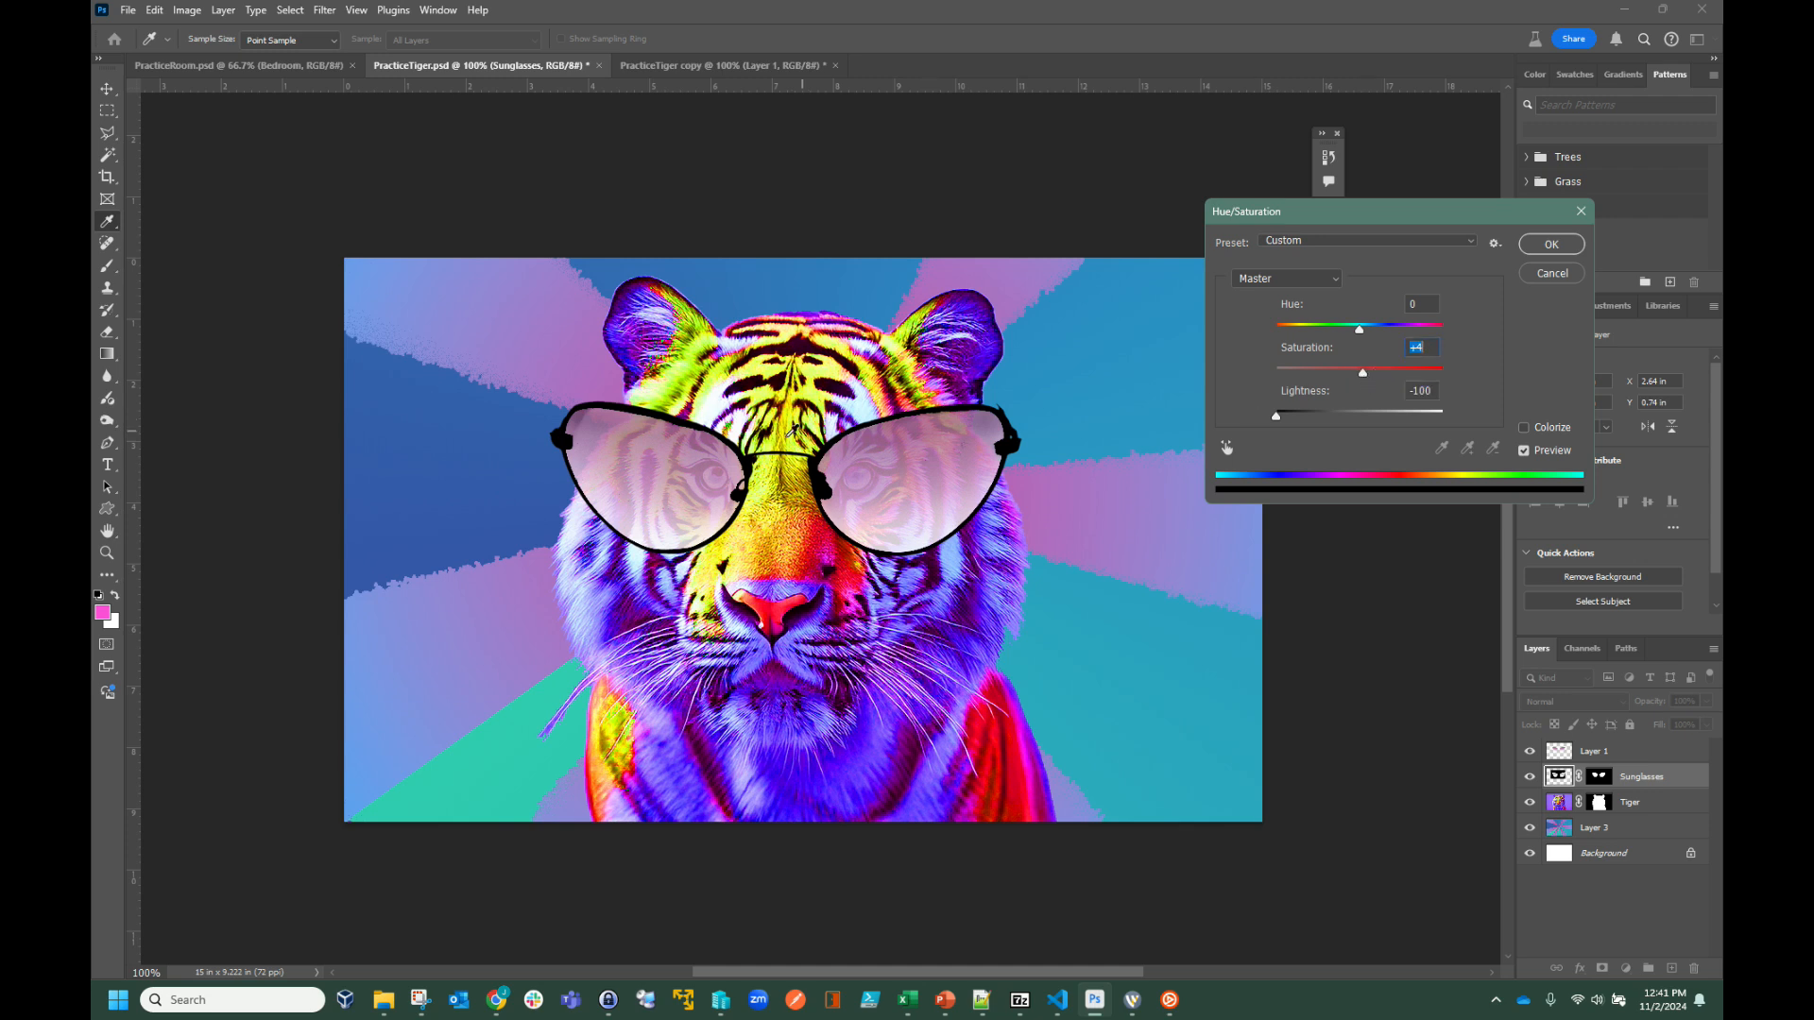
click(1550, 244)
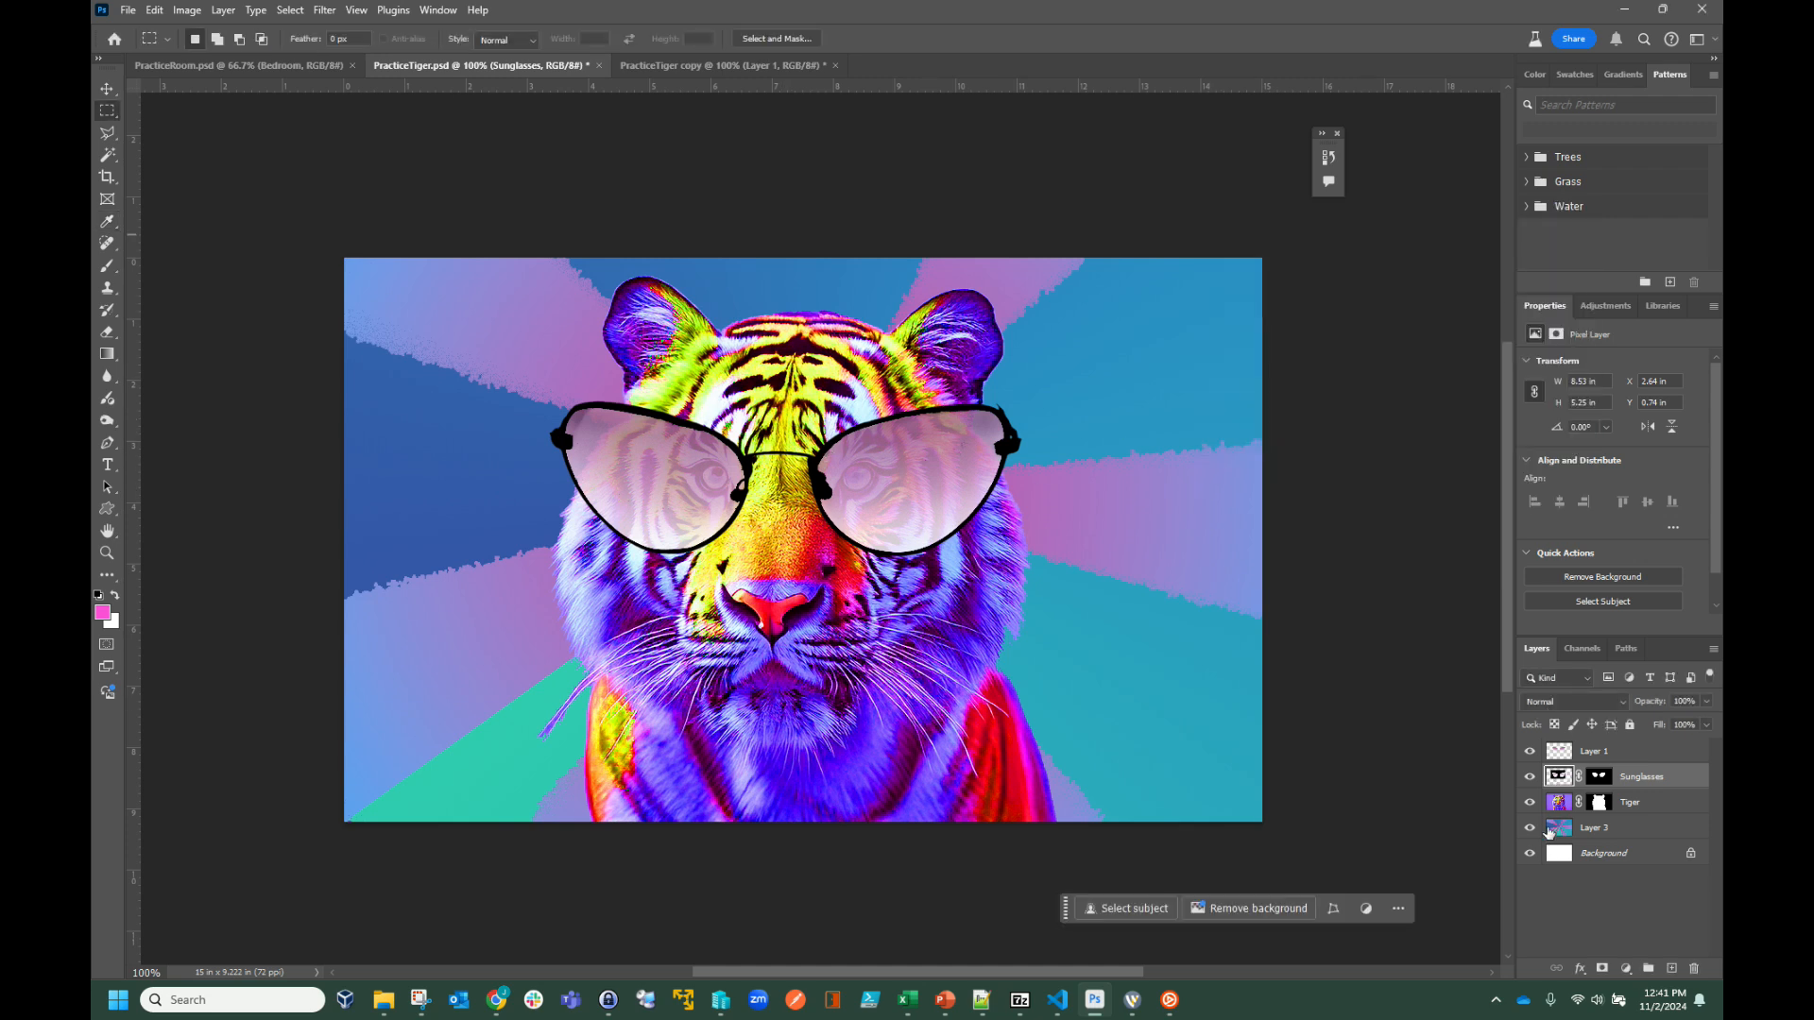
- Rename Layer 1, which holds the sunglass lenses, as "lense"
click(1564, 754)
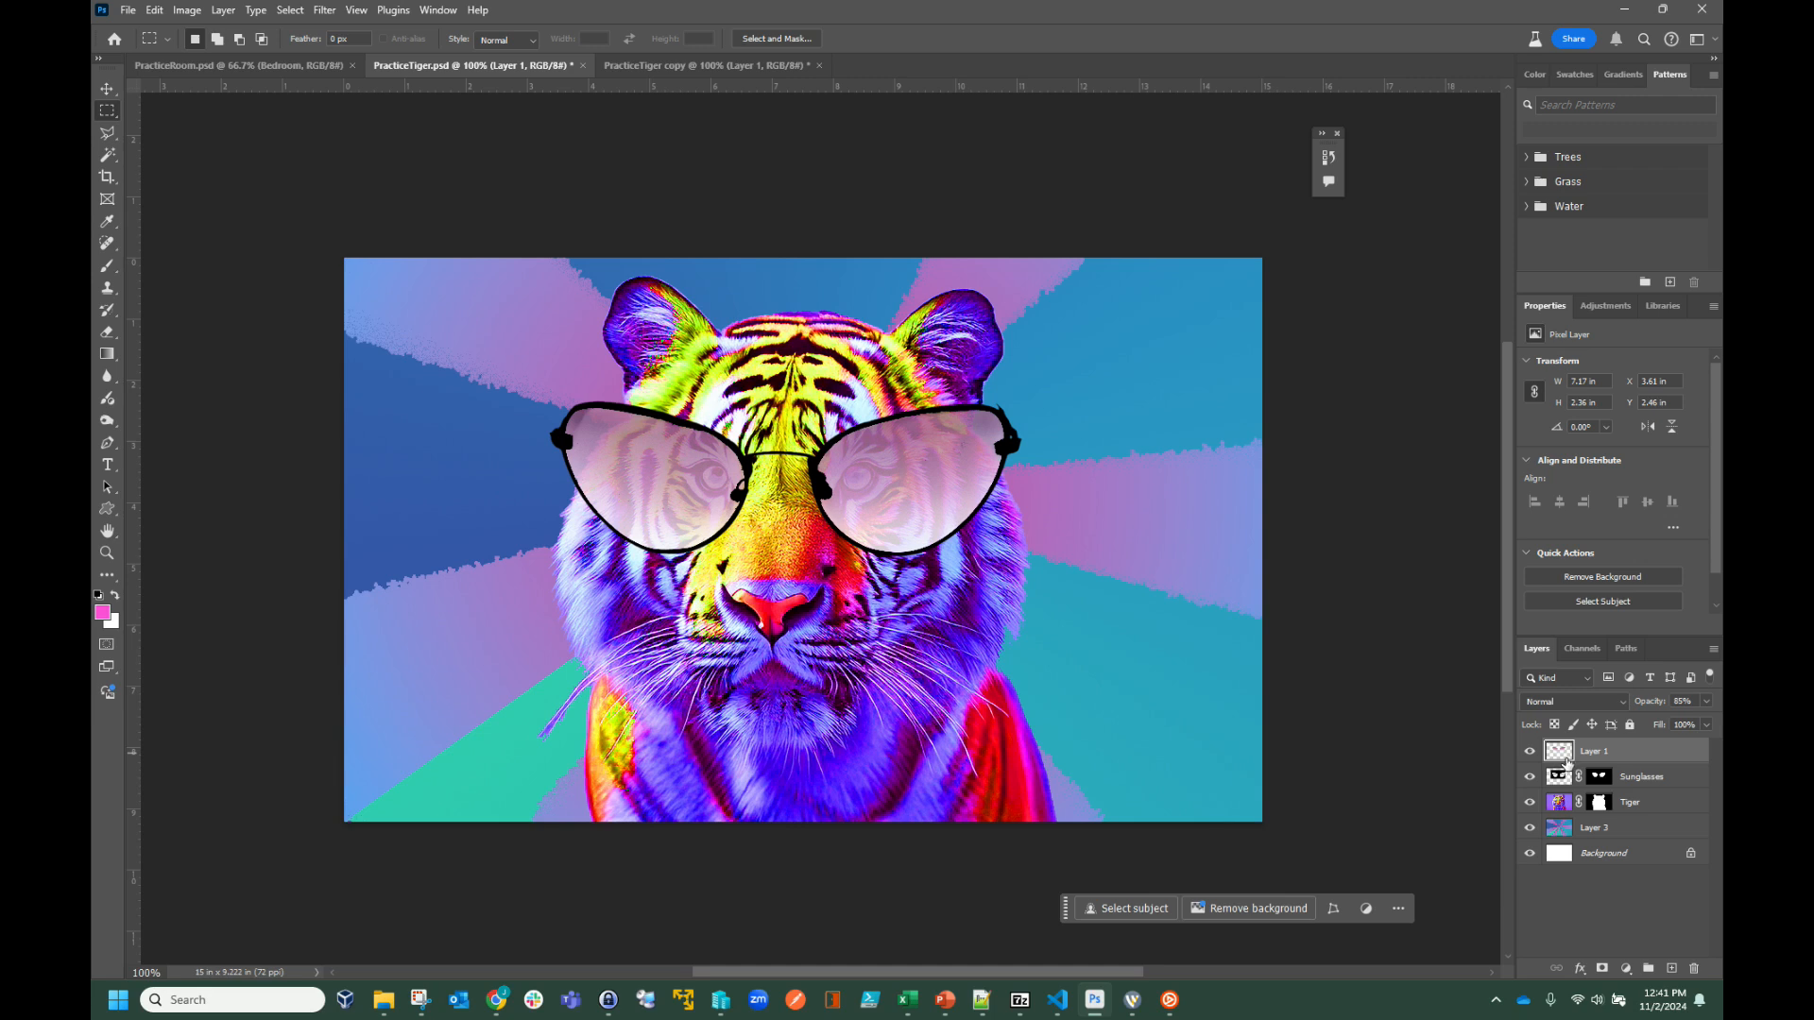
click(1553, 781)
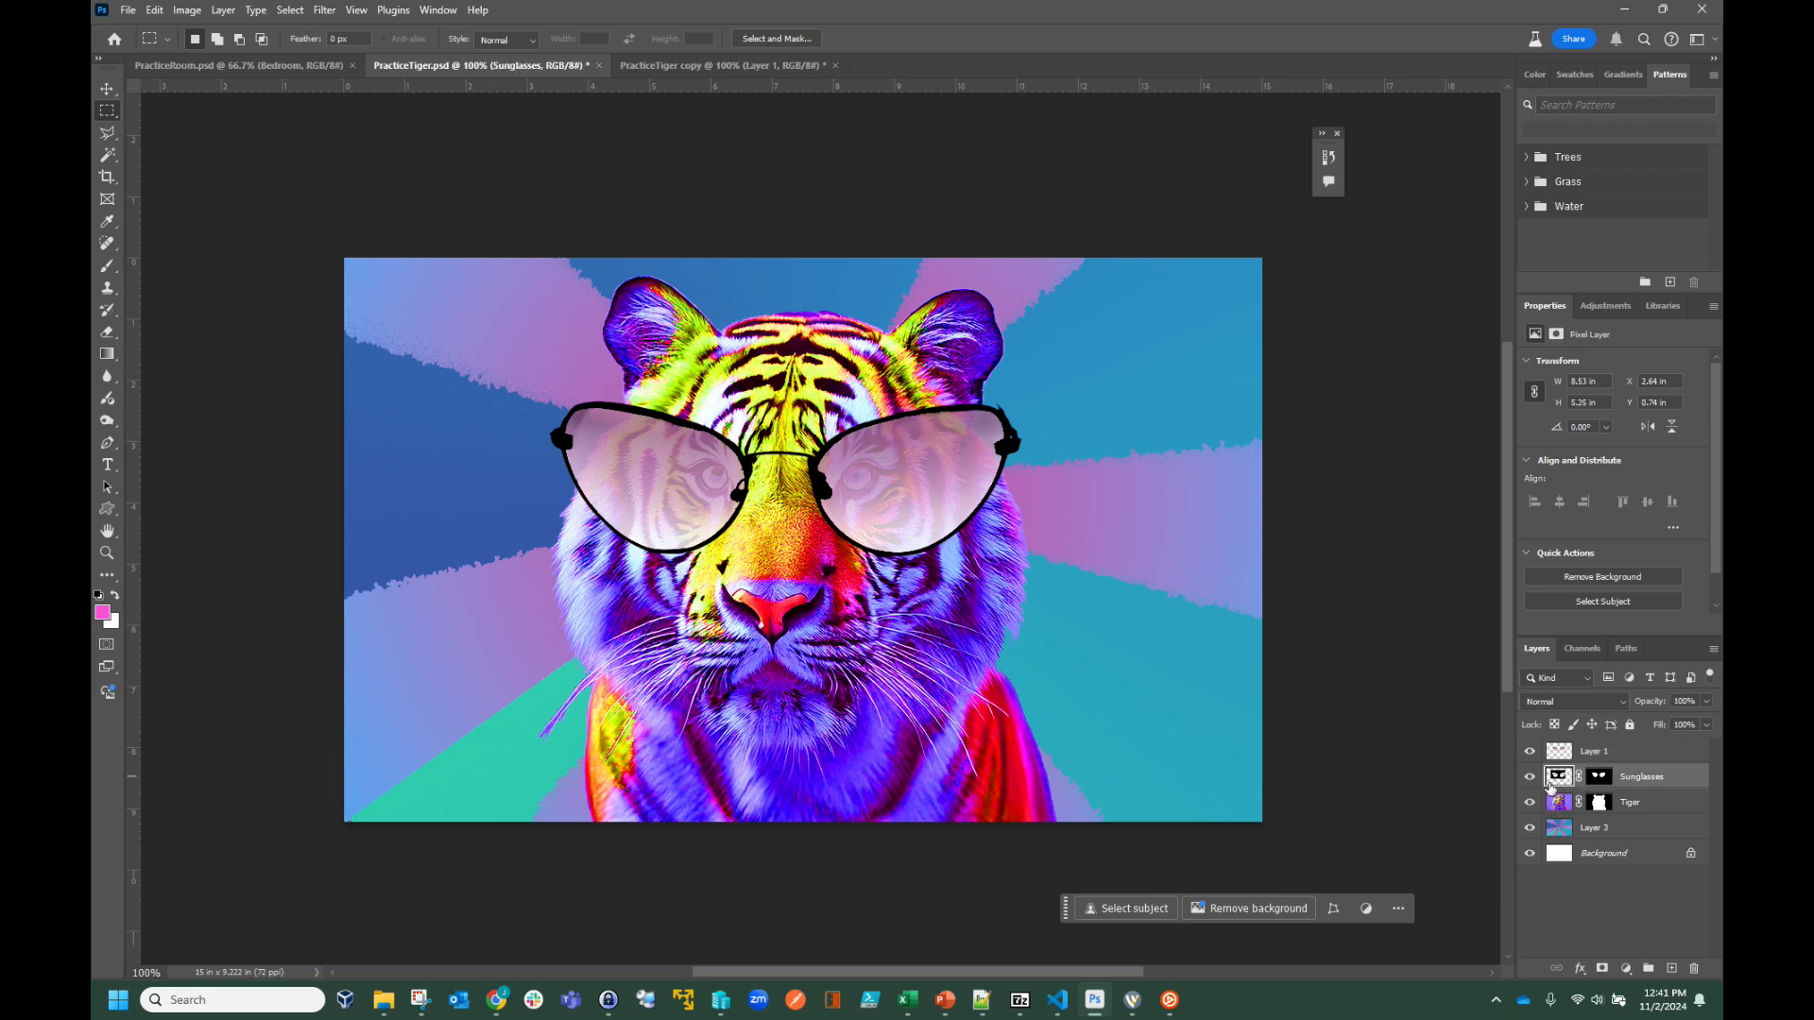
click(1561, 755)
double_click(1585, 751)
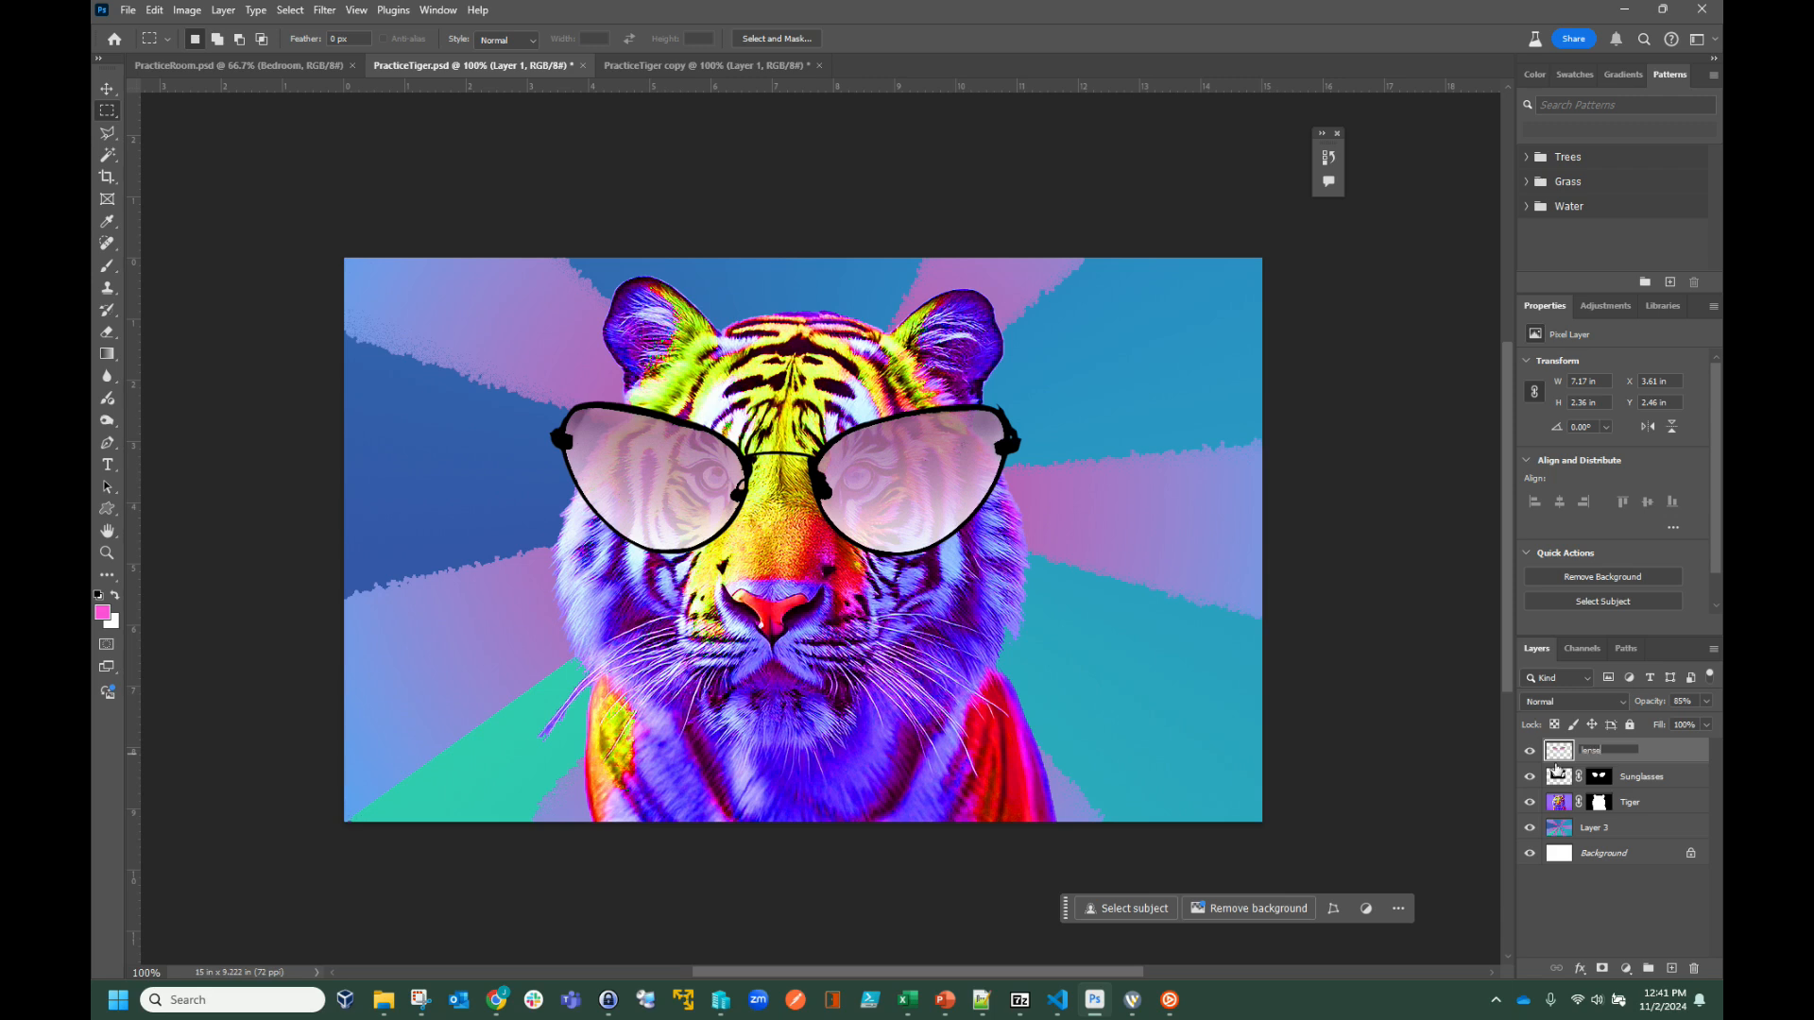
key(Return)
- Recolour the lenses to a vivid orange with Hue/Saturation by shifting the hue, maximising the saturation and slightly lowering the lightness
click(187, 9)
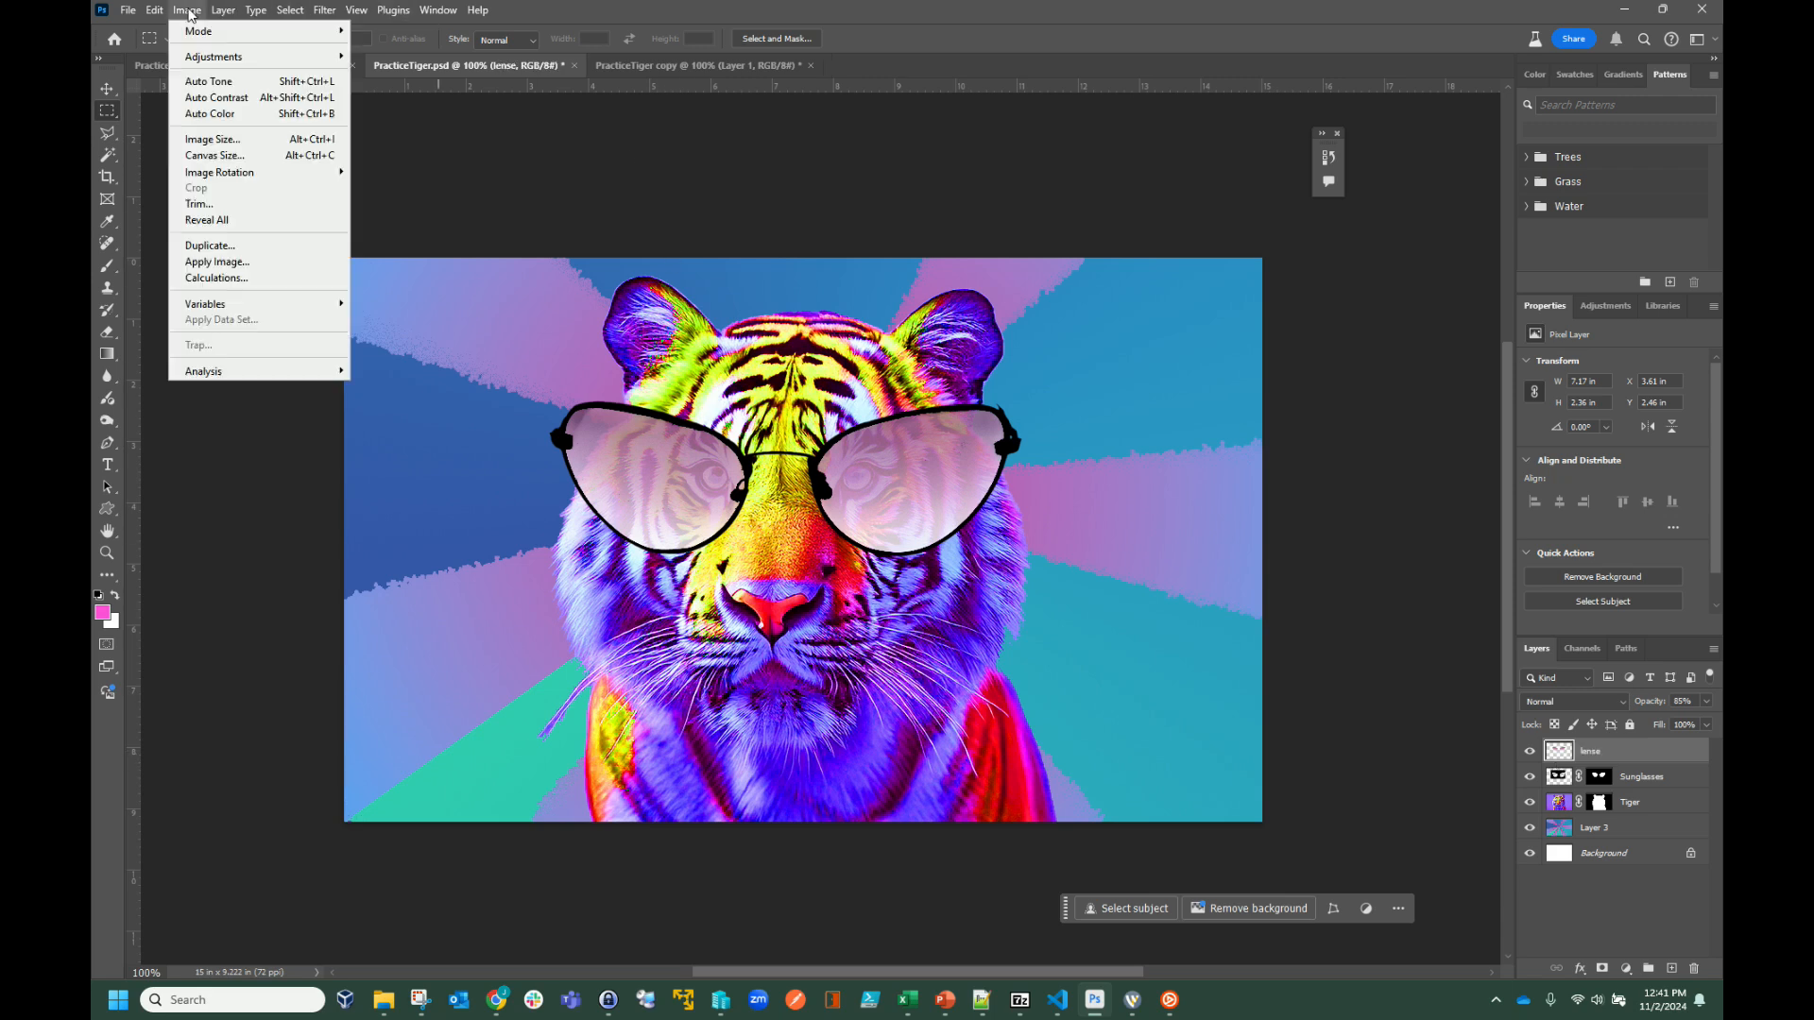
mouse_move(220, 60)
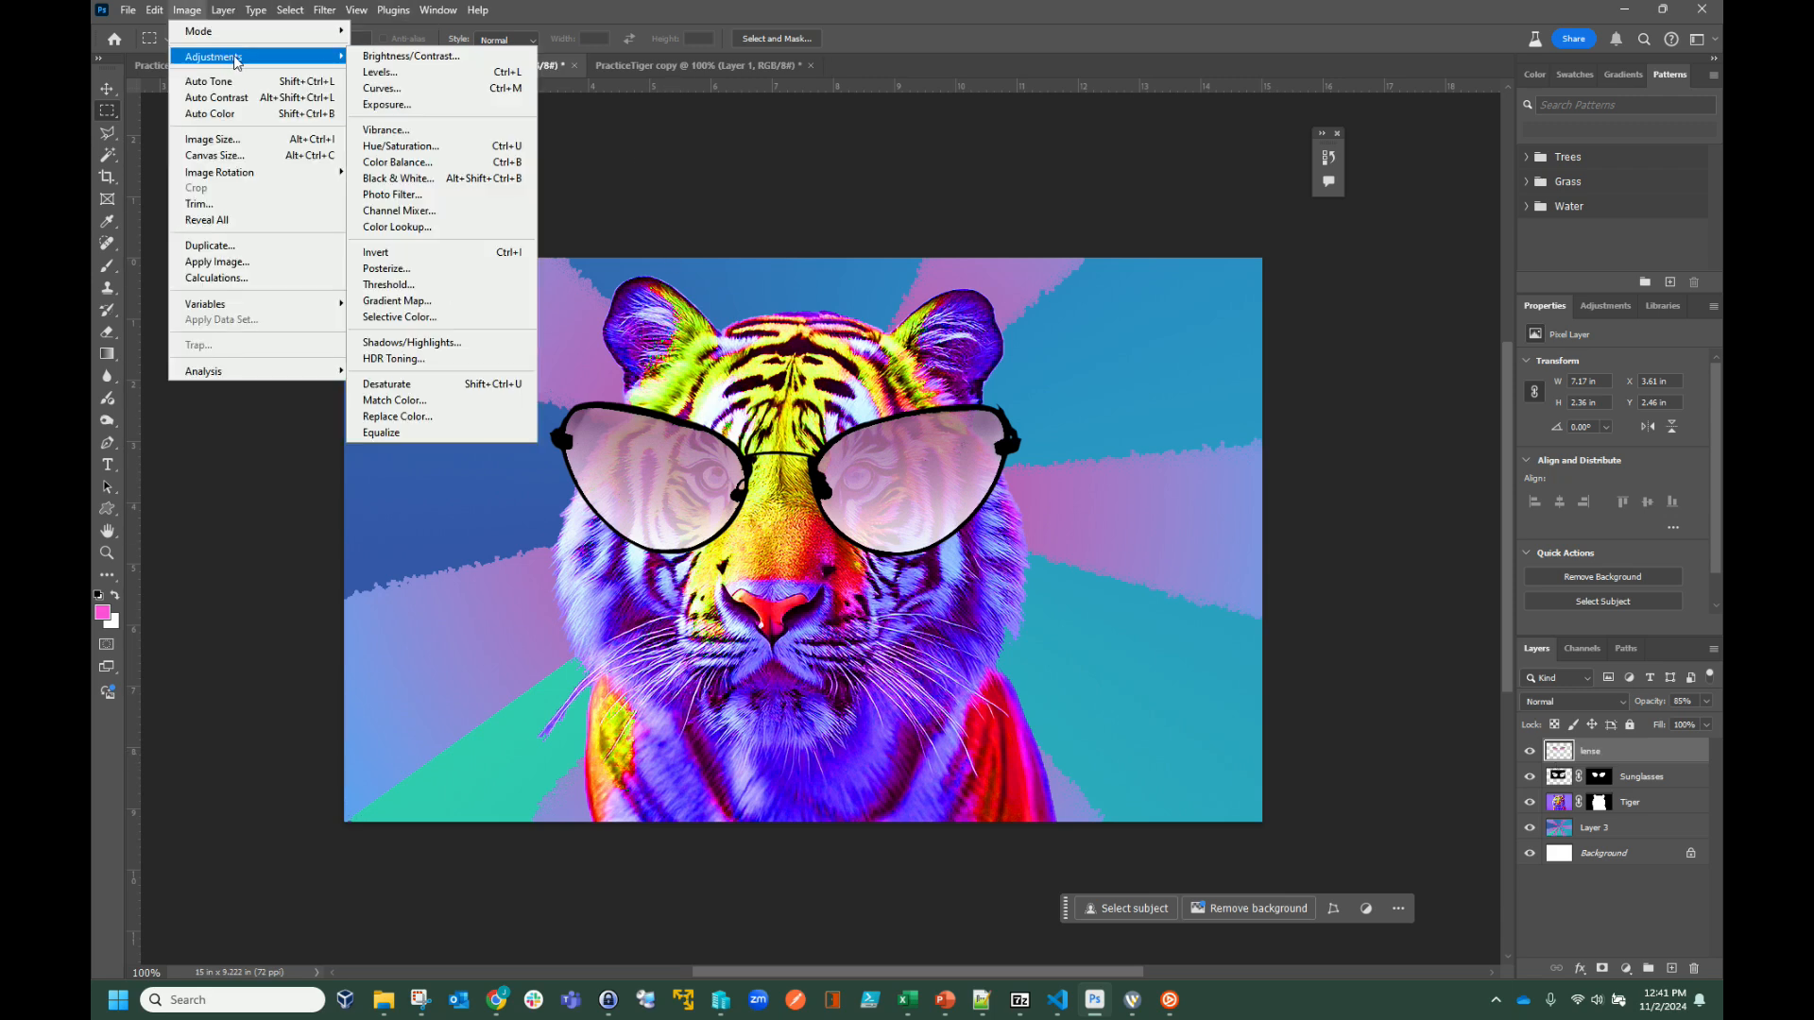
click(445, 161)
mouse_move(1359, 416)
mouse_down()
mouse_move(1294, 417)
mouse_move(1360, 416)
mouse_up()
drag(1358, 329, 1275, 329)
drag(1359, 372, 1449, 377)
drag(1358, 416, 1341, 417)
drag(1276, 329, 1410, 348)
click(1550, 245)
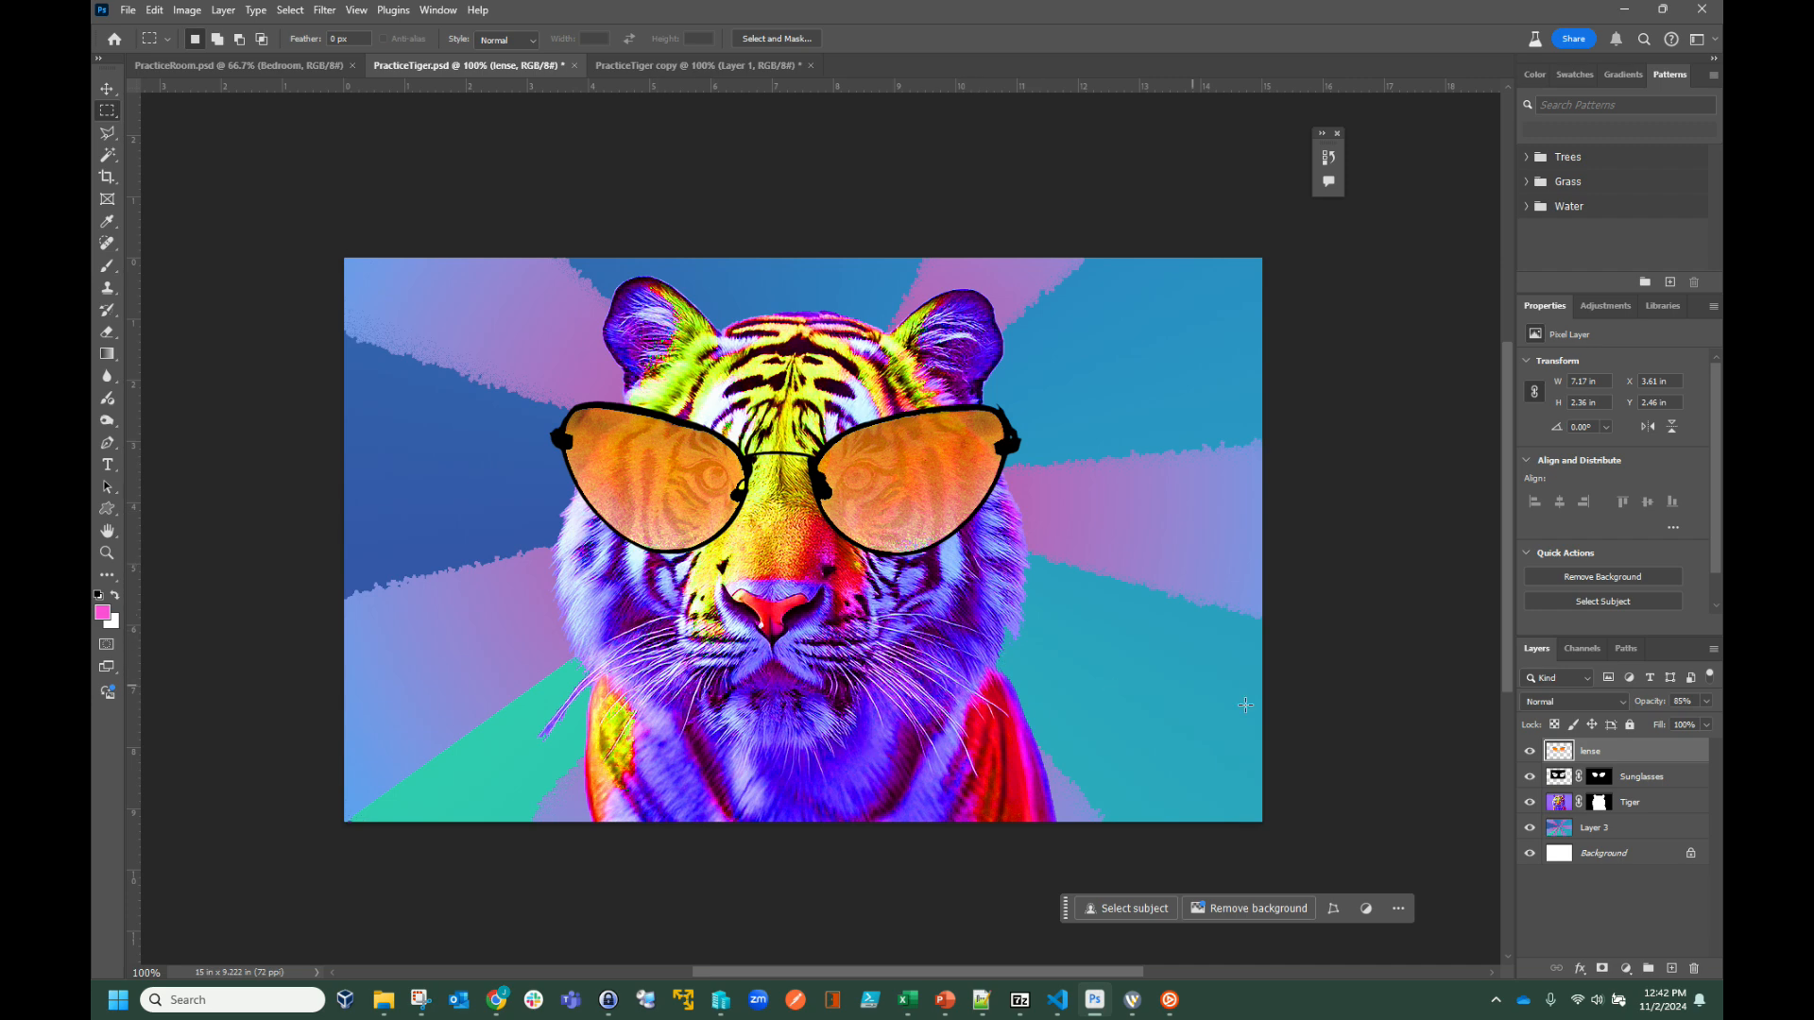
- Select Layer 3 and toggle the visibility of it and the layers above to inspect the background wedges
click(1550, 830)
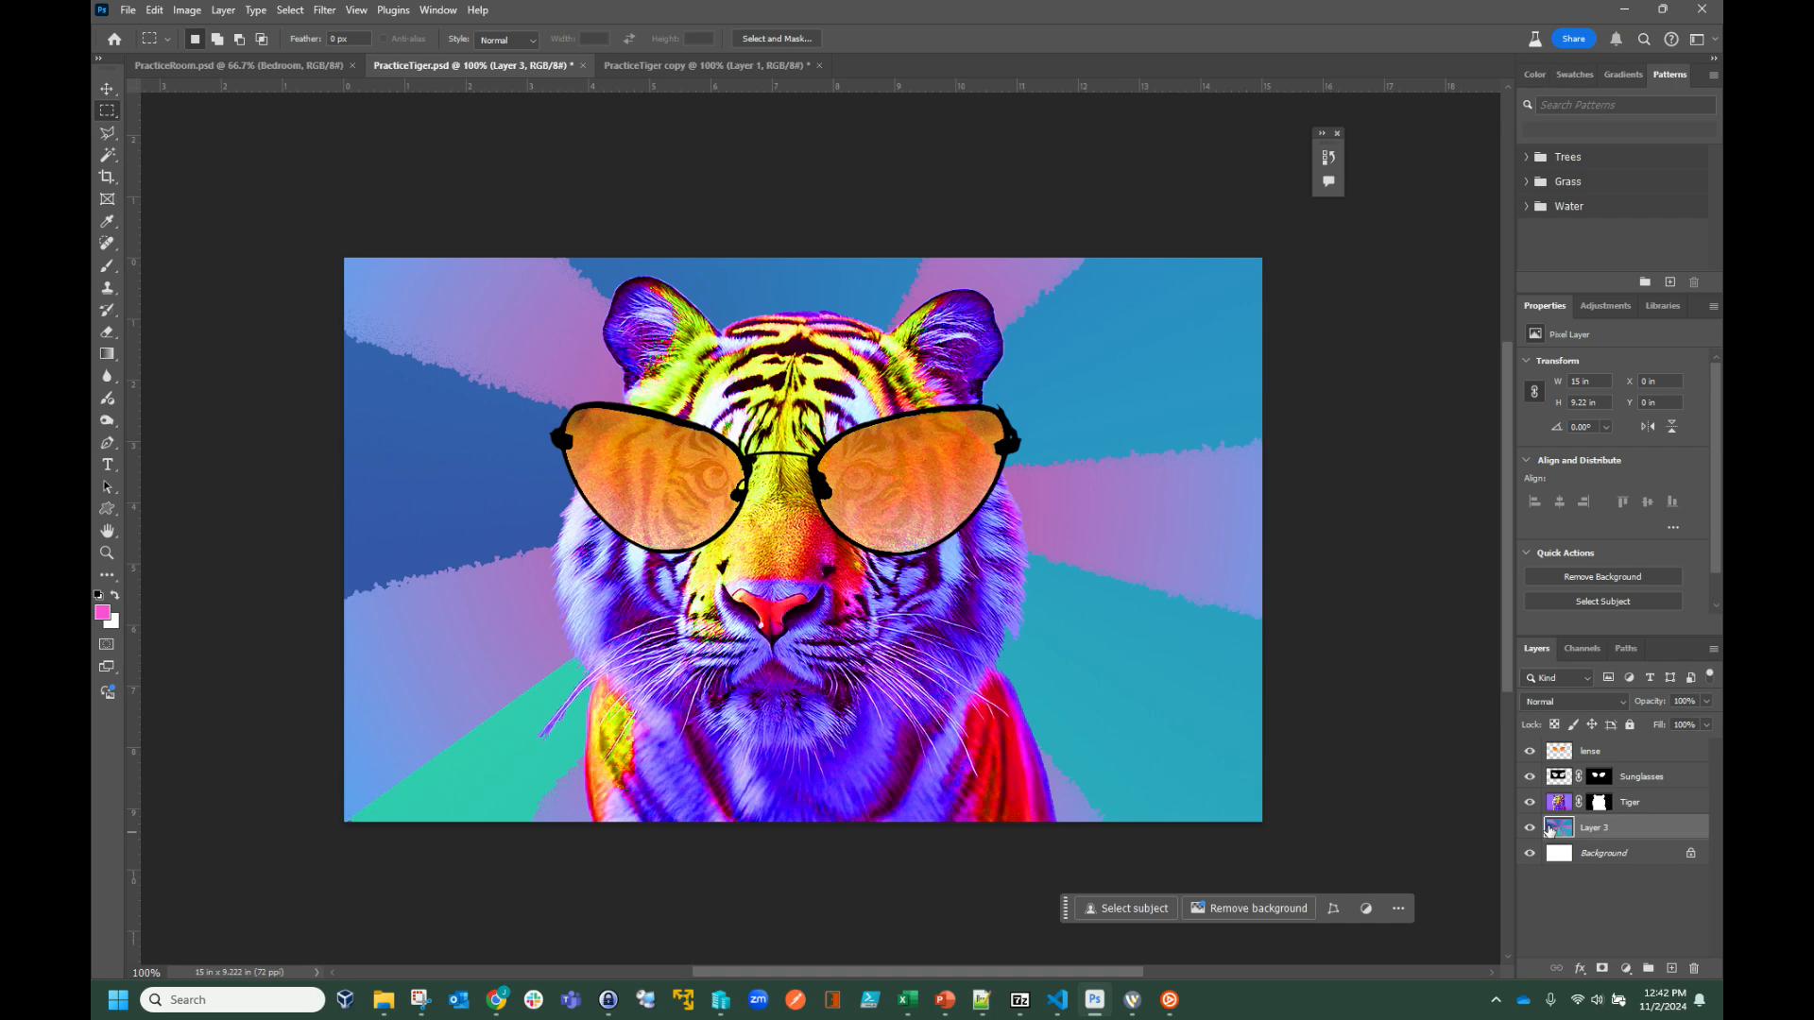
drag(1530, 805, 1530, 751)
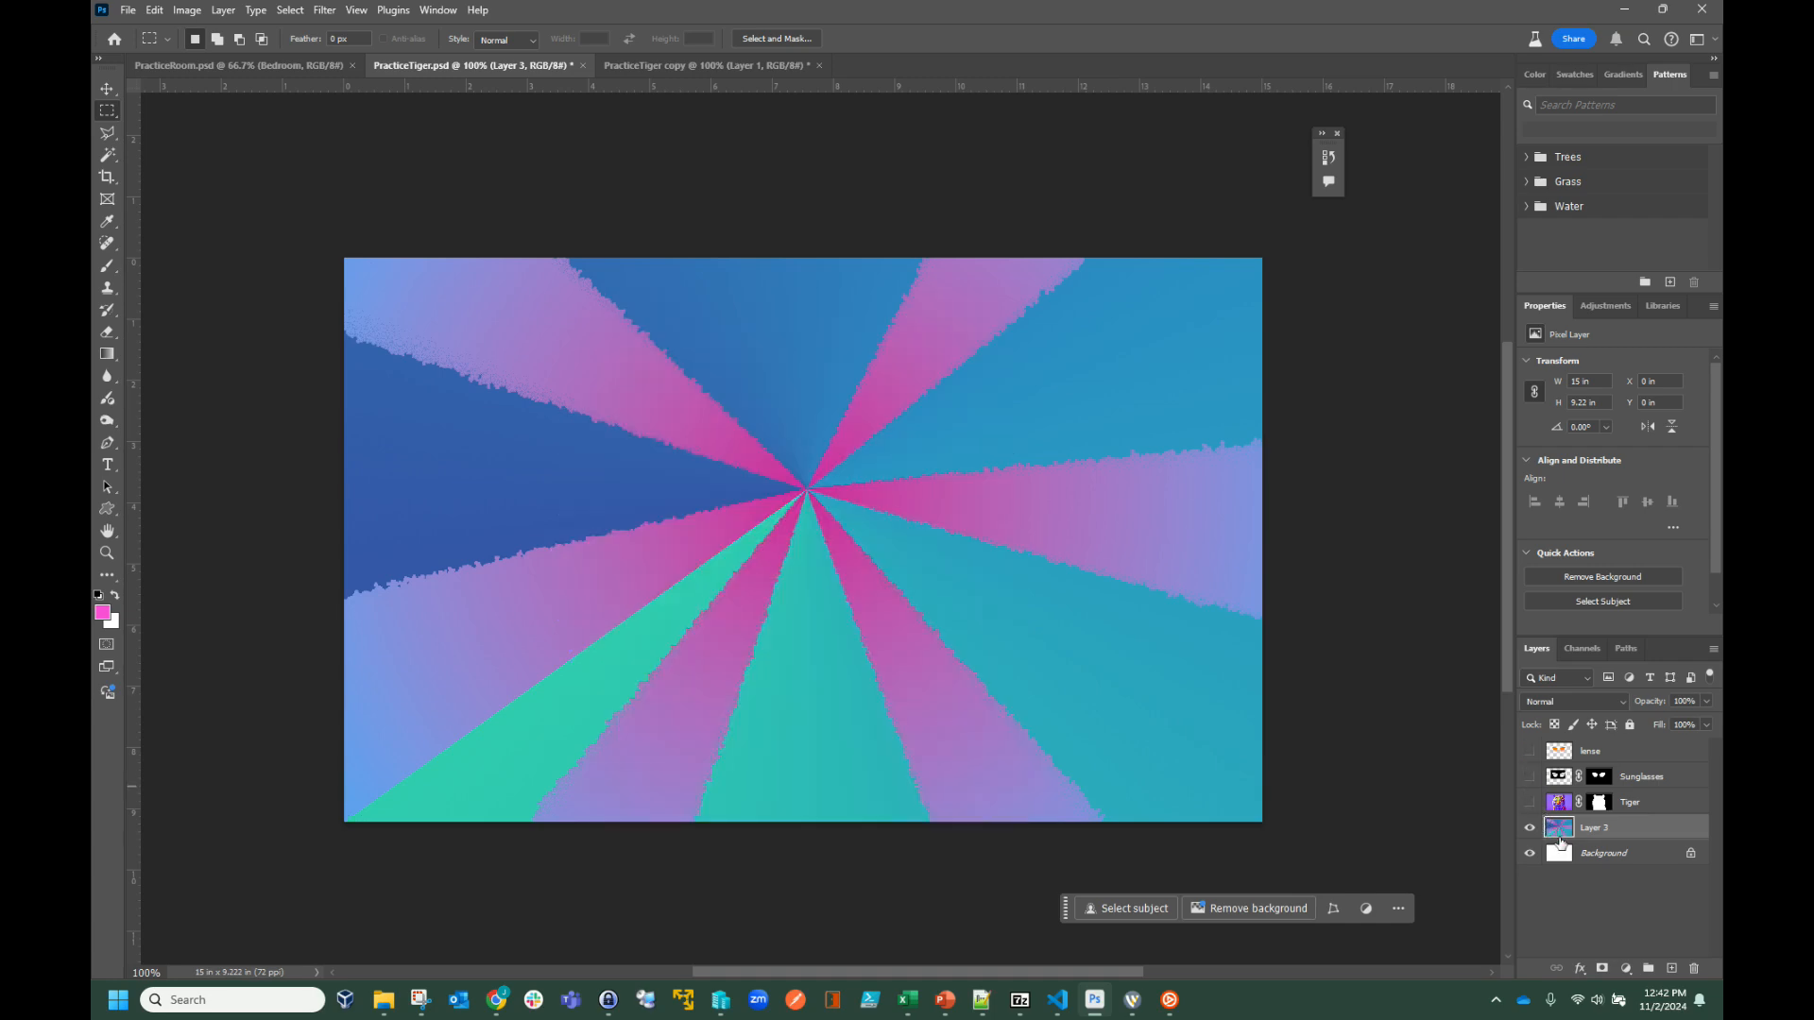
click(1530, 827)
drag(1530, 751, 1529, 803)
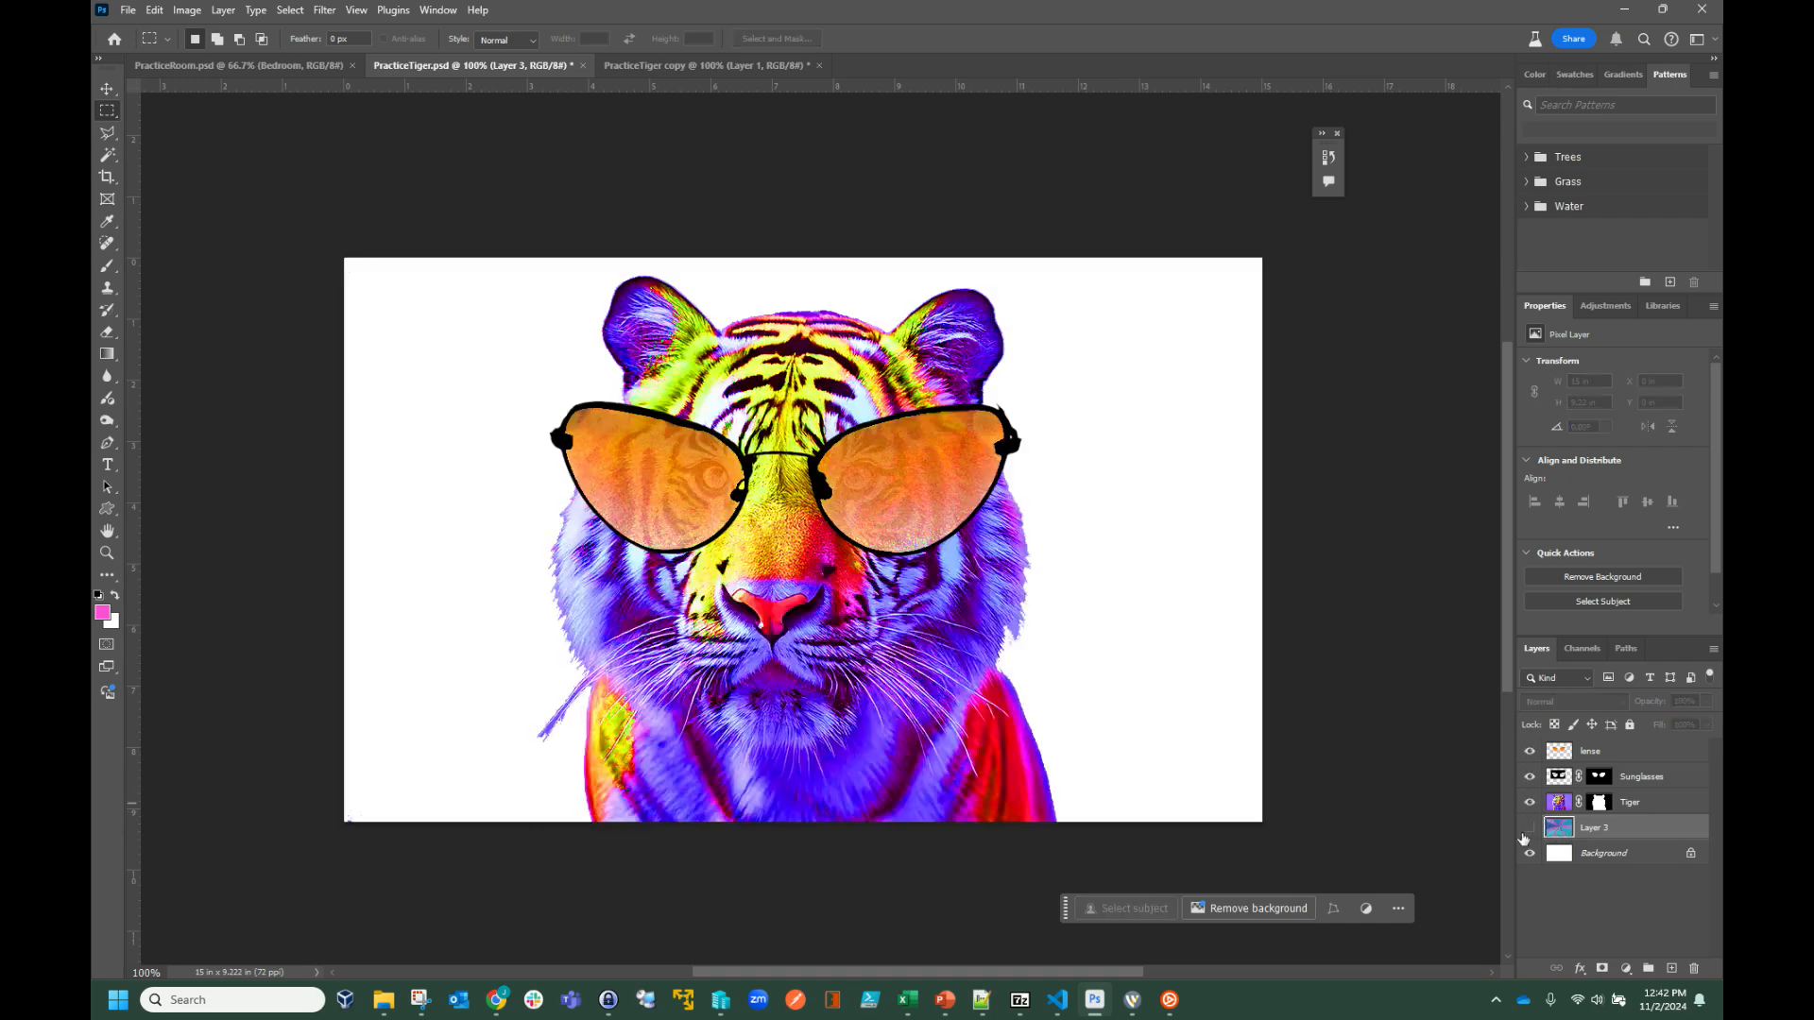
click(1529, 829)
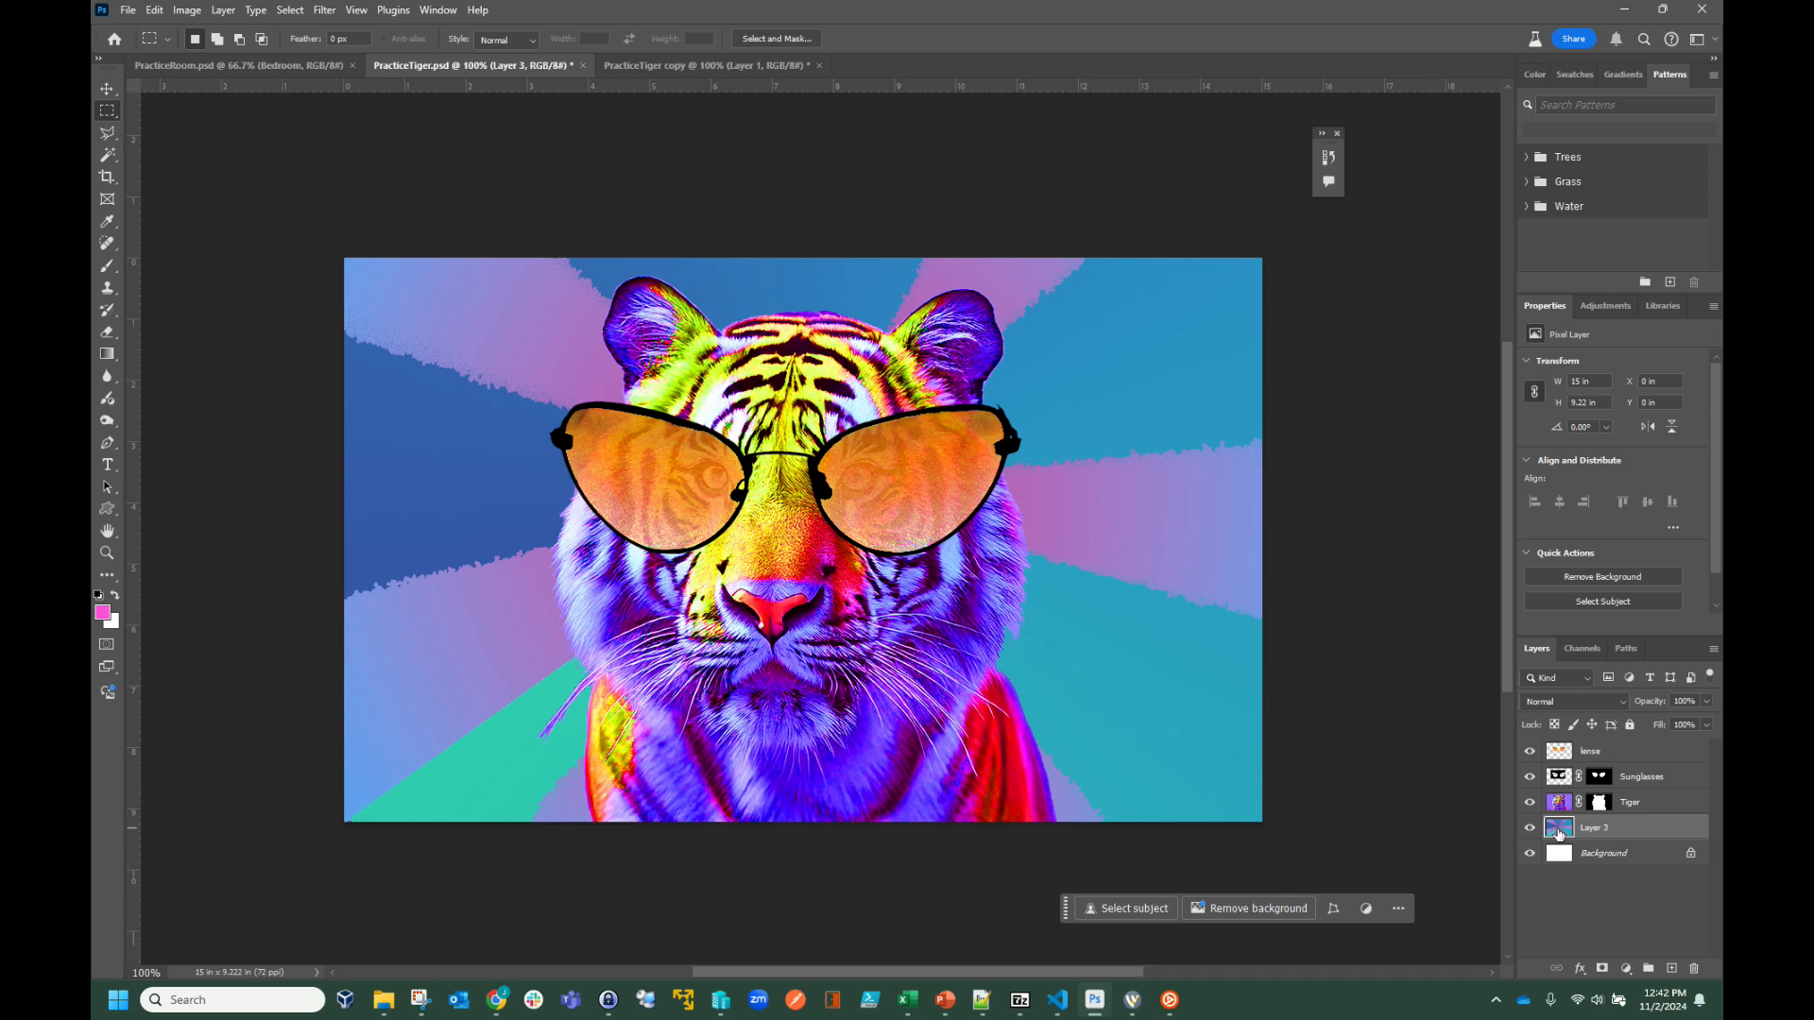
key(ctrl+u)
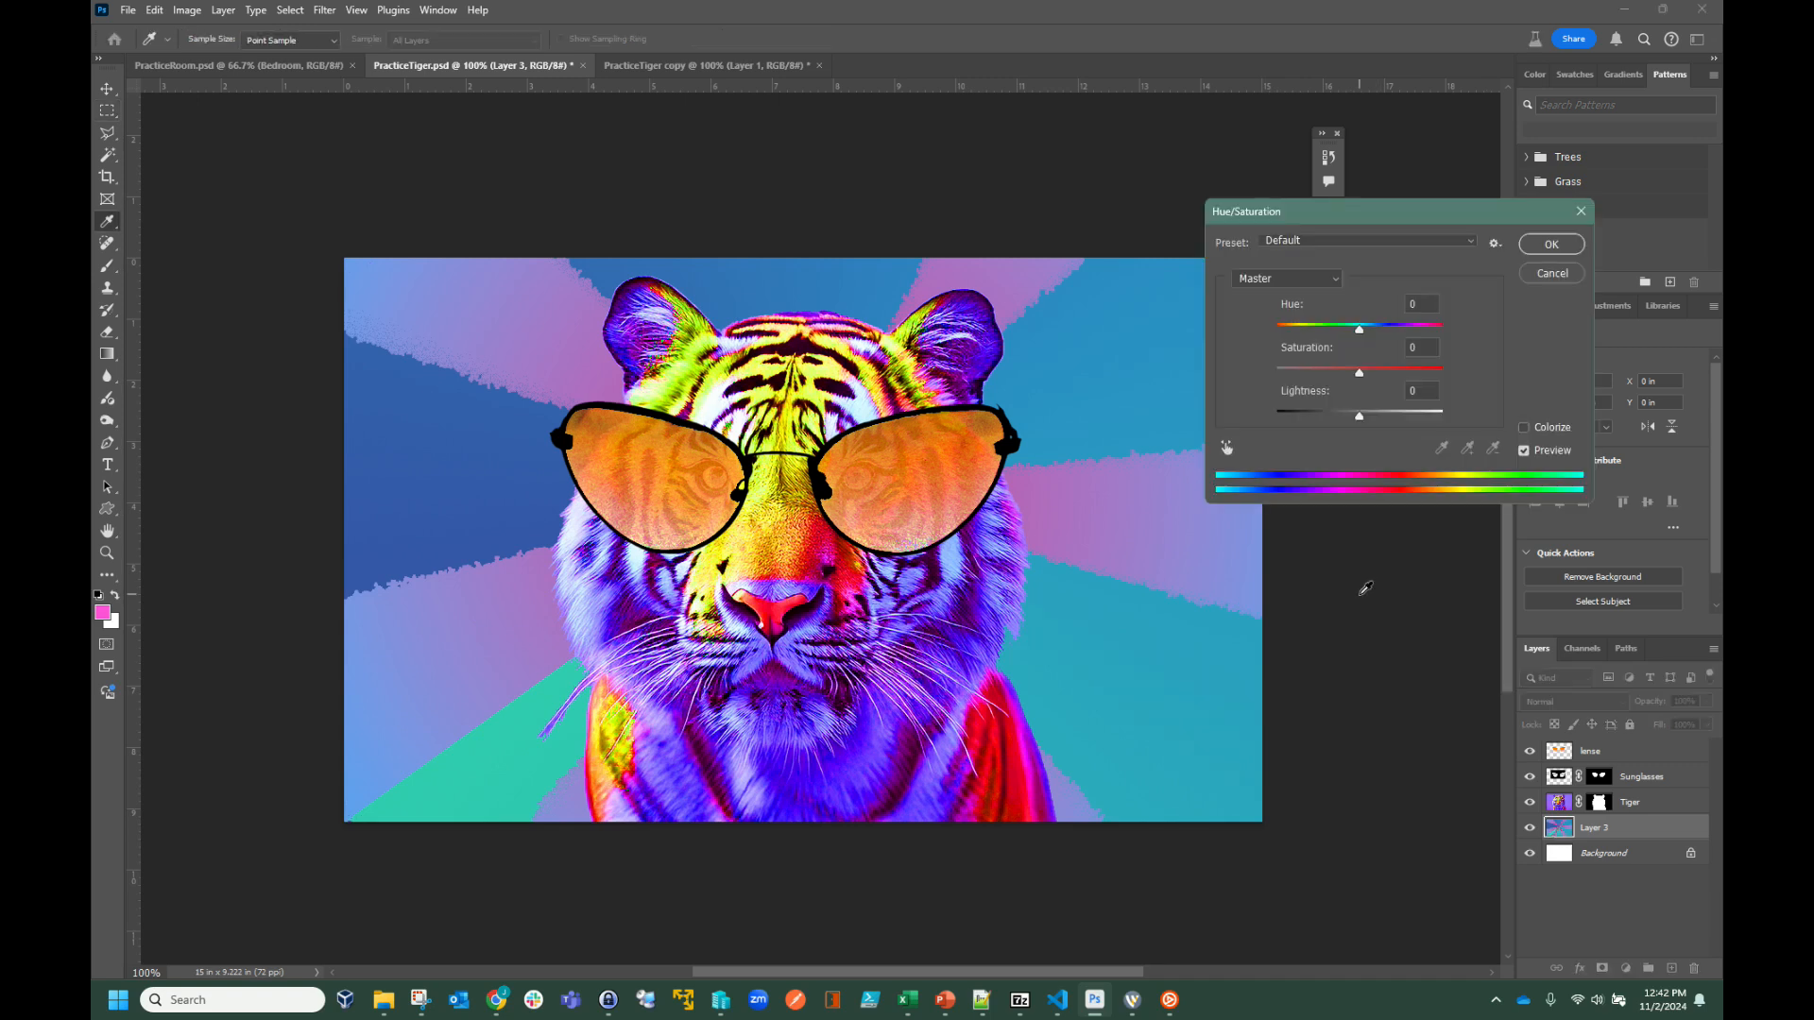
key(Escape)
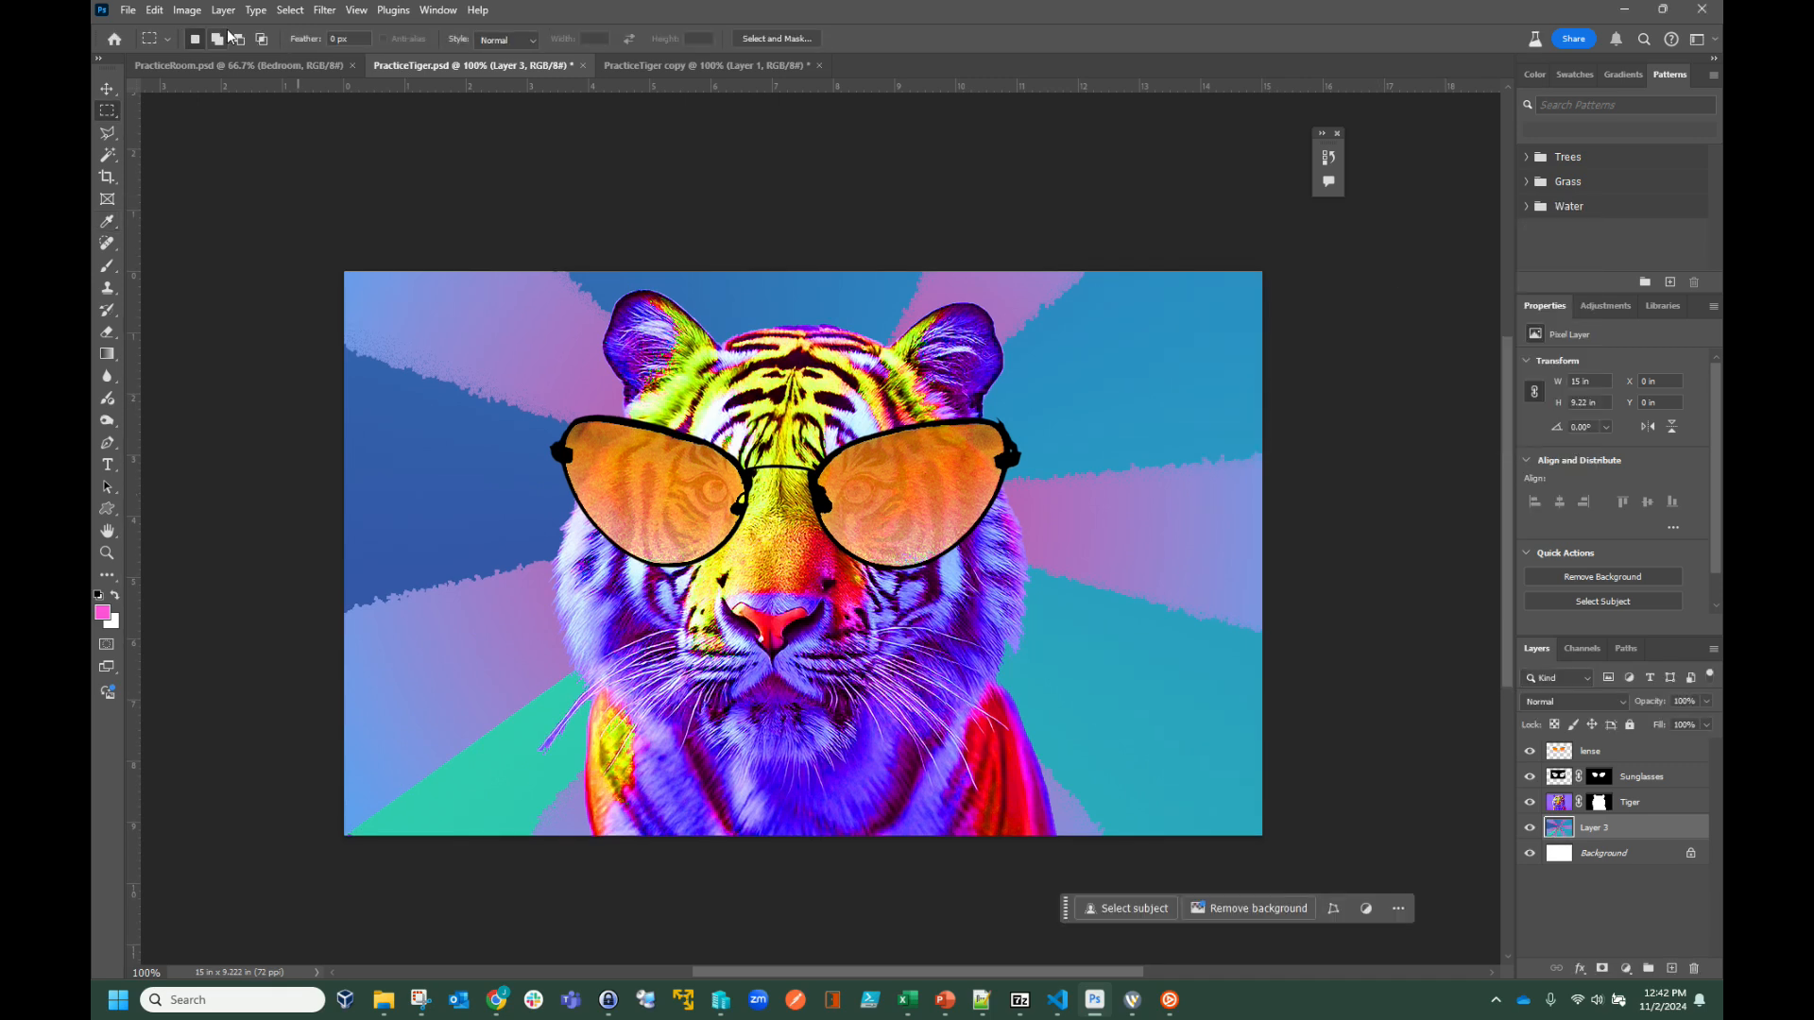
click(187, 11)
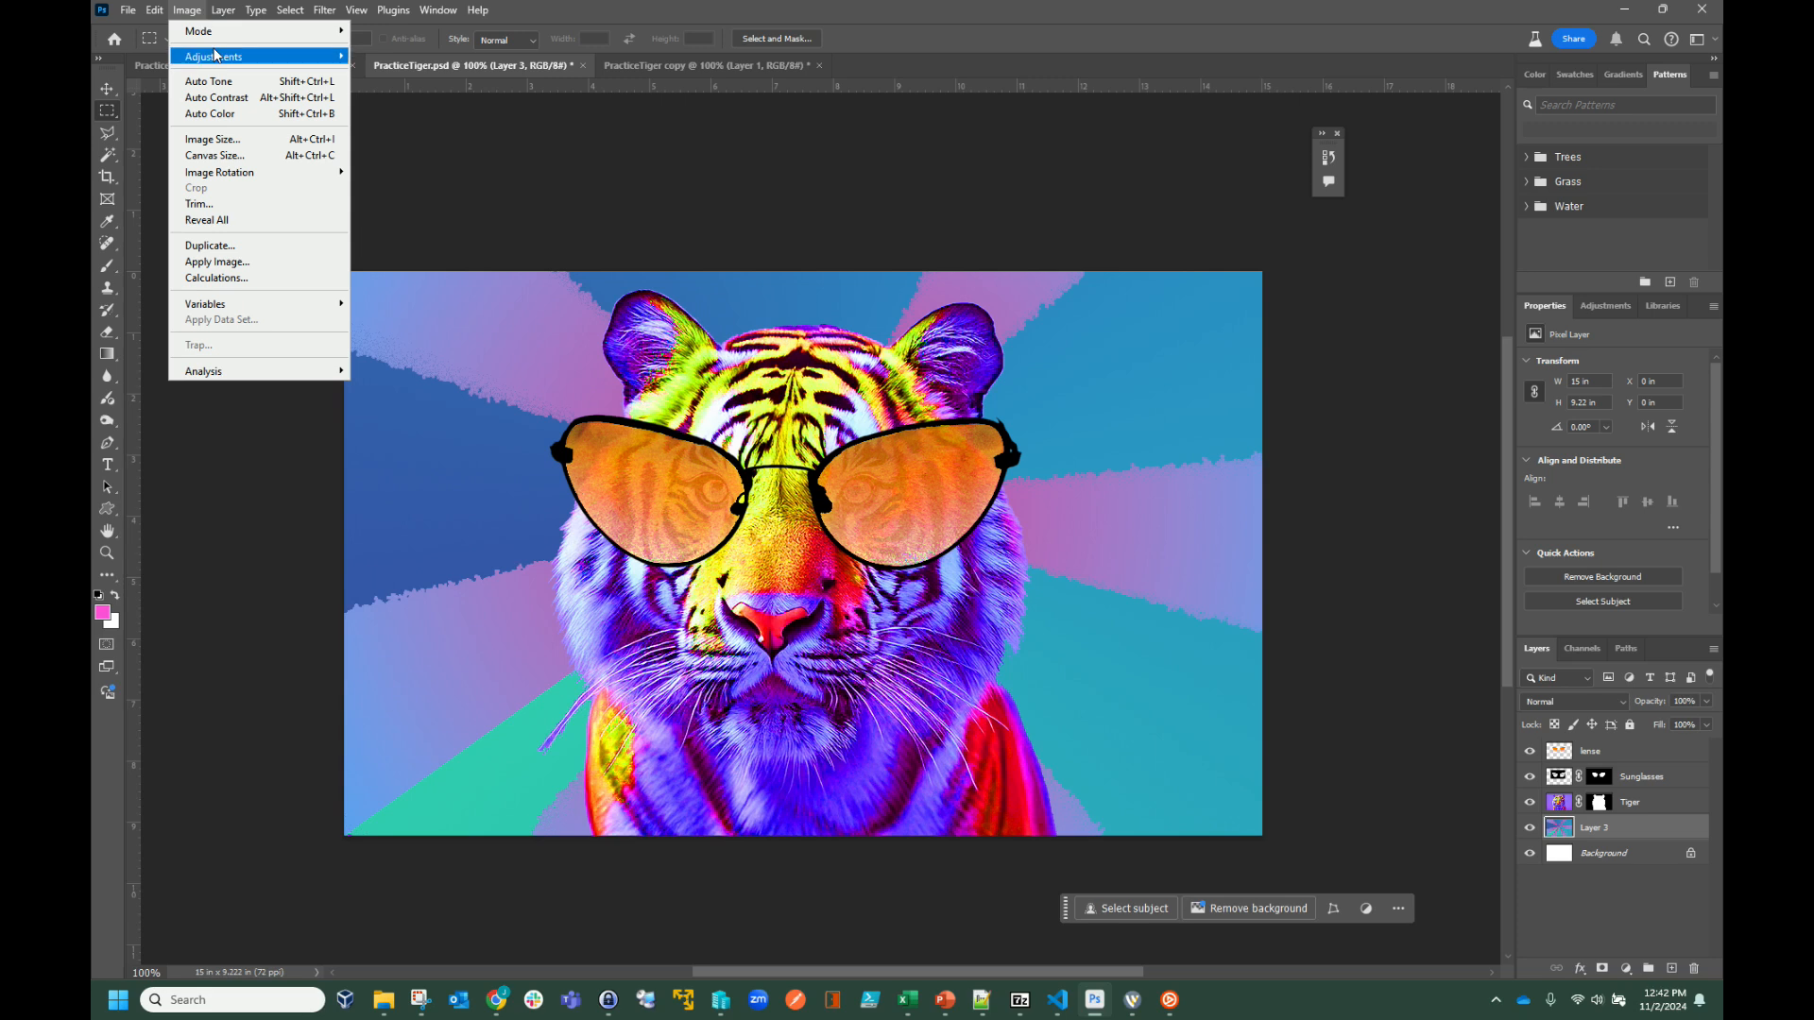
mouse_move(215, 57)
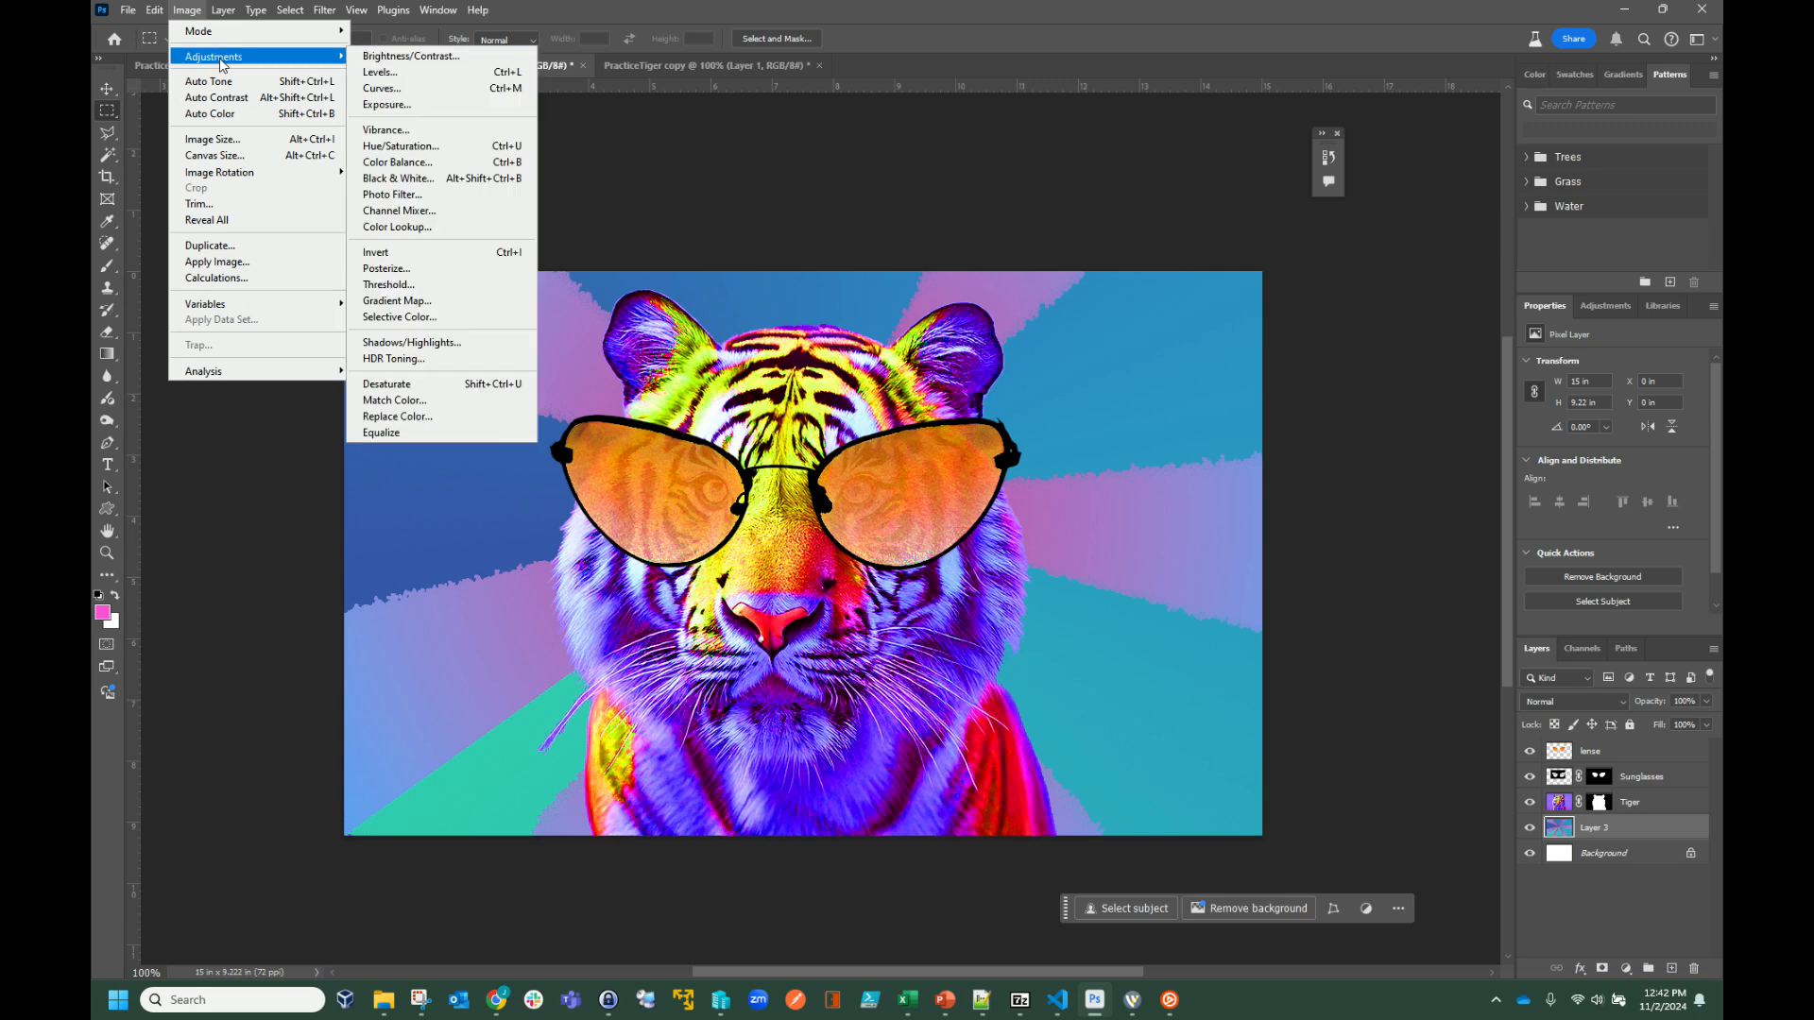
click(416, 56)
click(1343, 345)
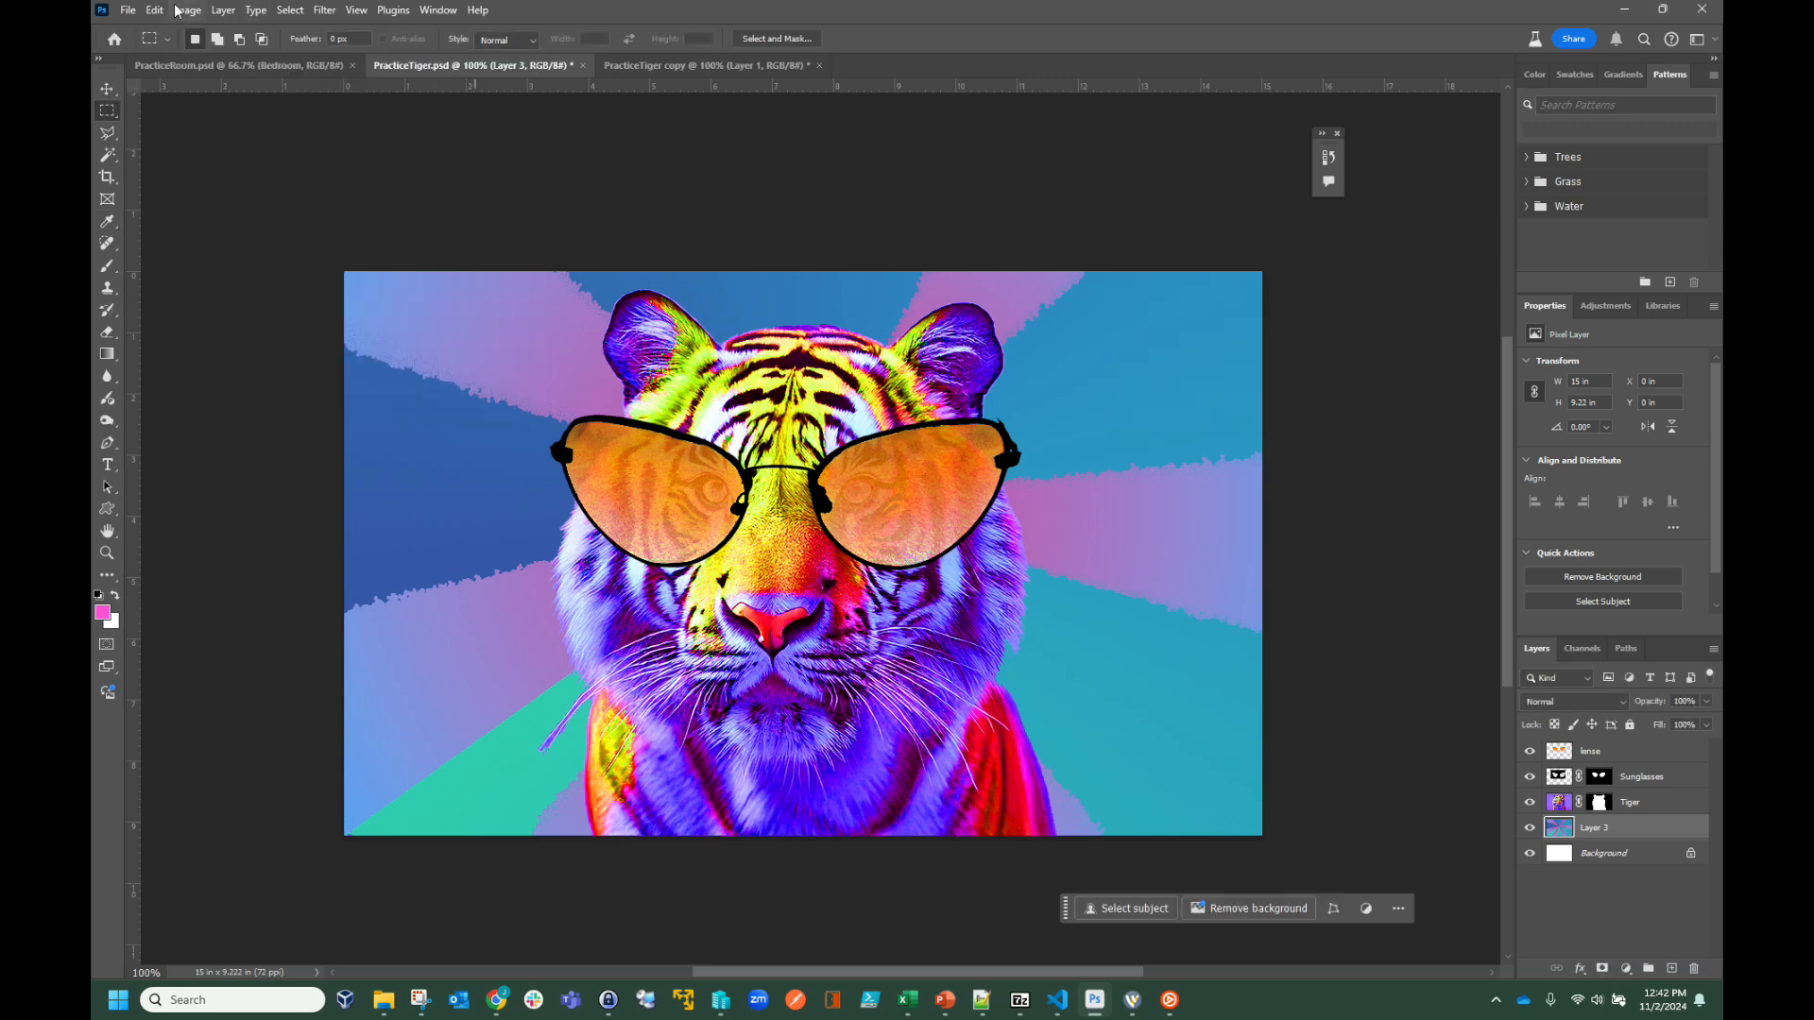
- Try shifting the hue of the gradient wedges on Layer 3 with Hue/Saturation, and cancel the adjustment
click(187, 10)
mouse_move(302, 69)
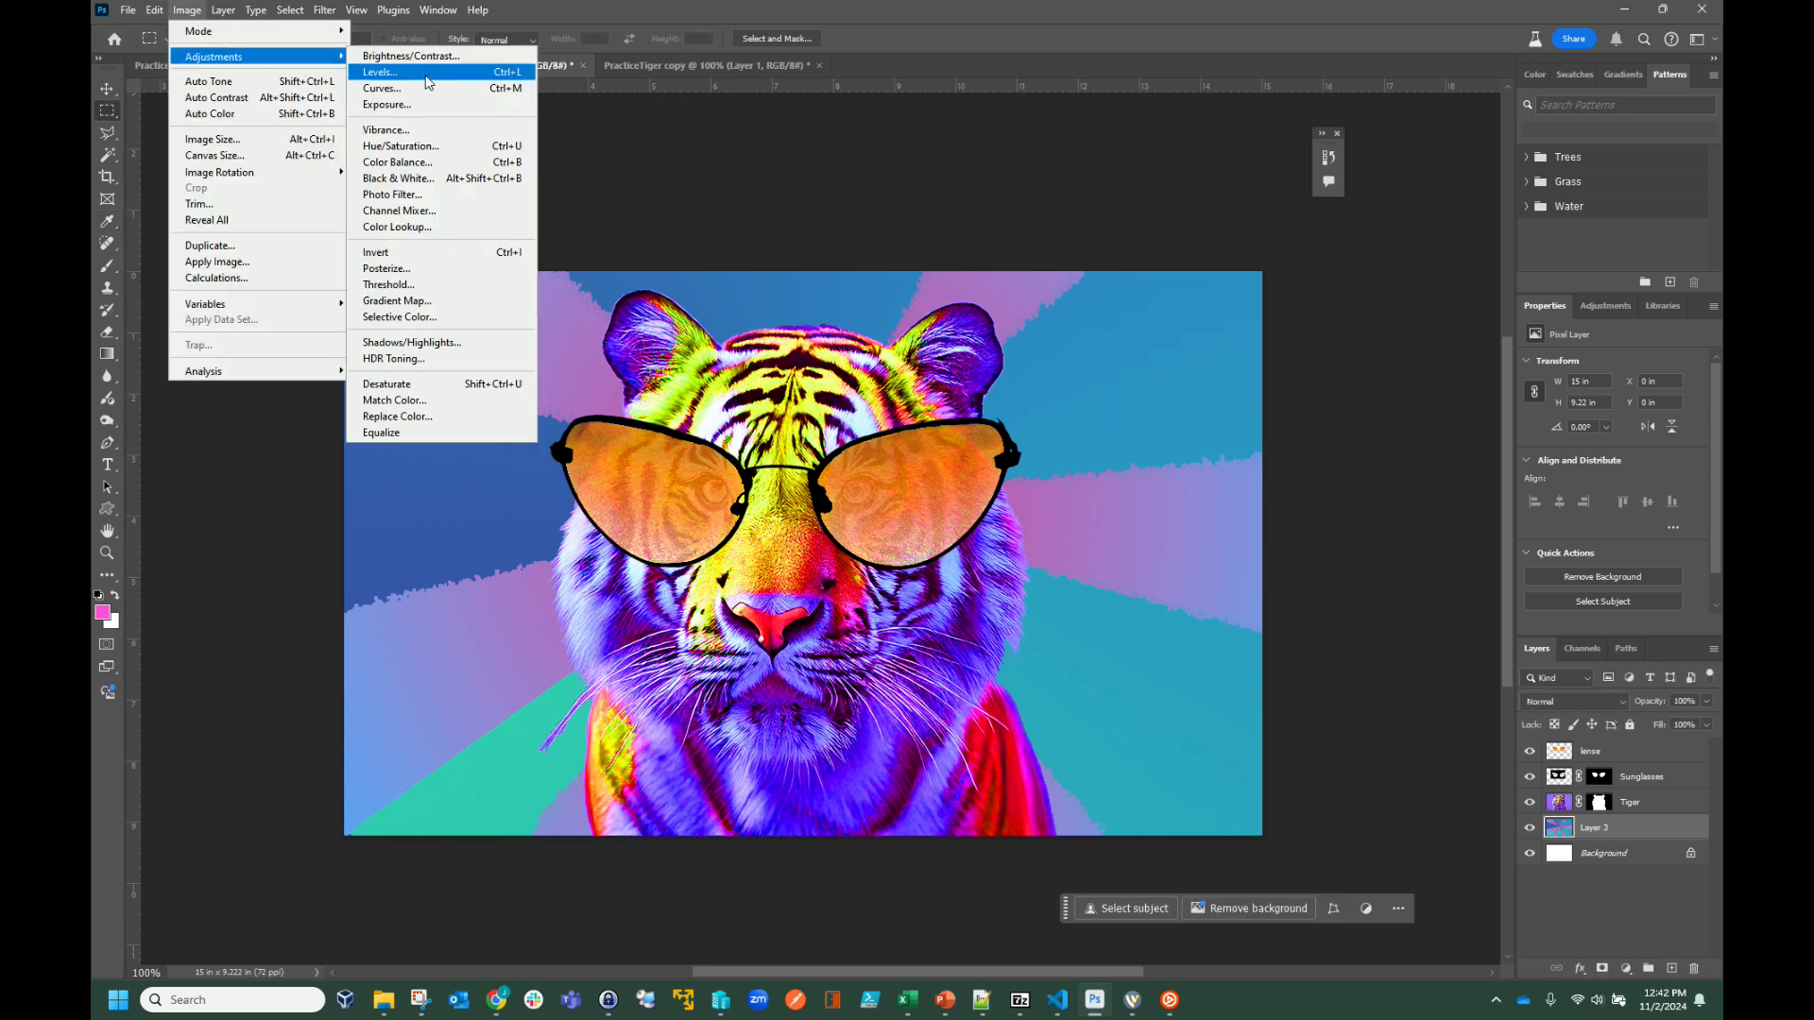
click(423, 146)
drag(1359, 333, 1250, 354)
click(1557, 274)
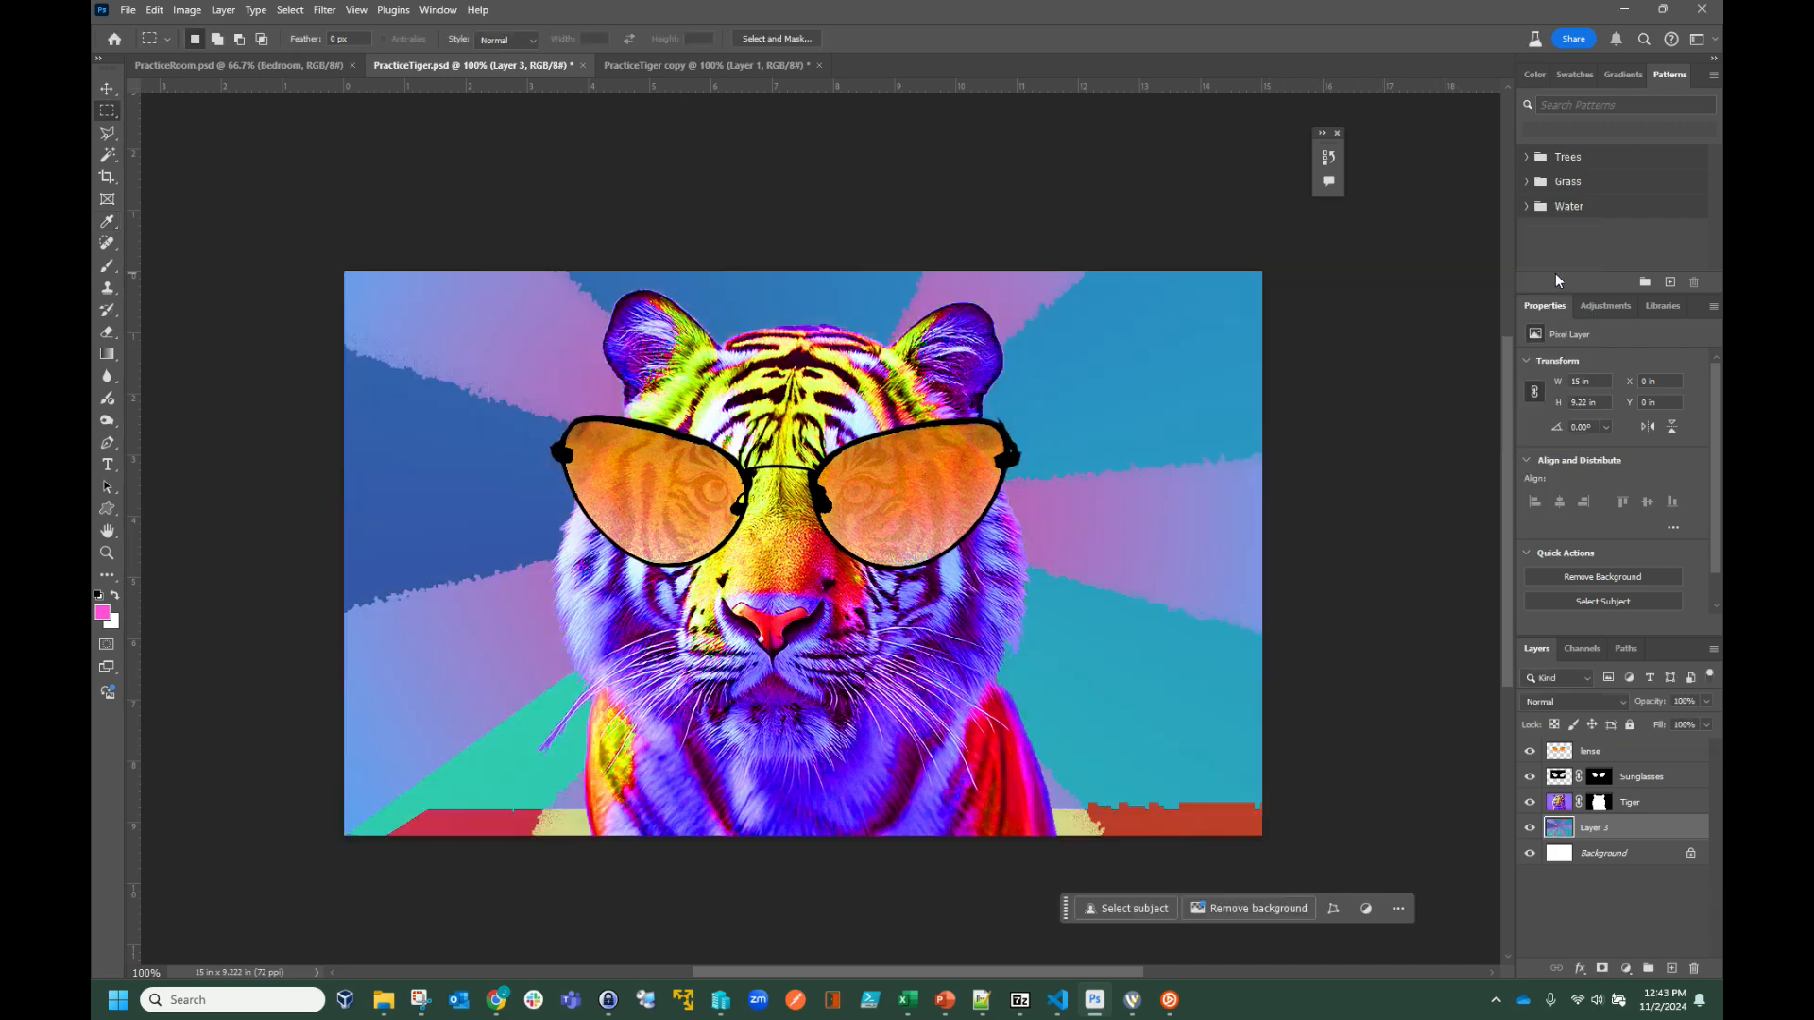